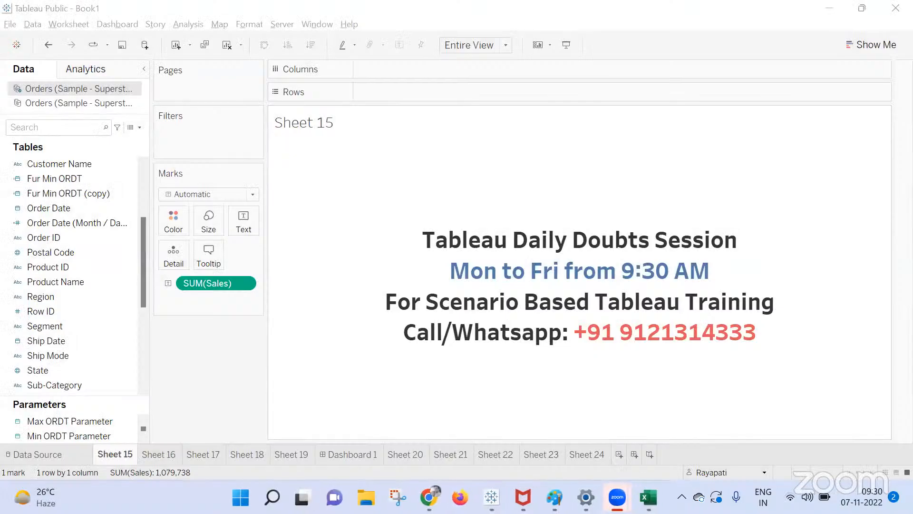
Unmute the microphone and restart presenting the entire screen in Google Meet.
{"action": "mouse_move", "coordinate": [428, 497]}
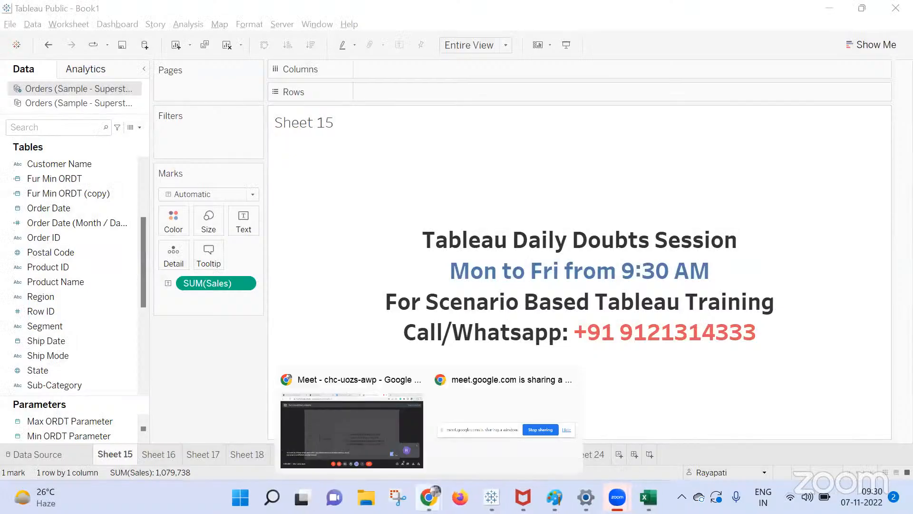
{"action": "left_click", "coordinate": [333, 460]}
{"action": "left_click", "coordinate": [328, 460]}
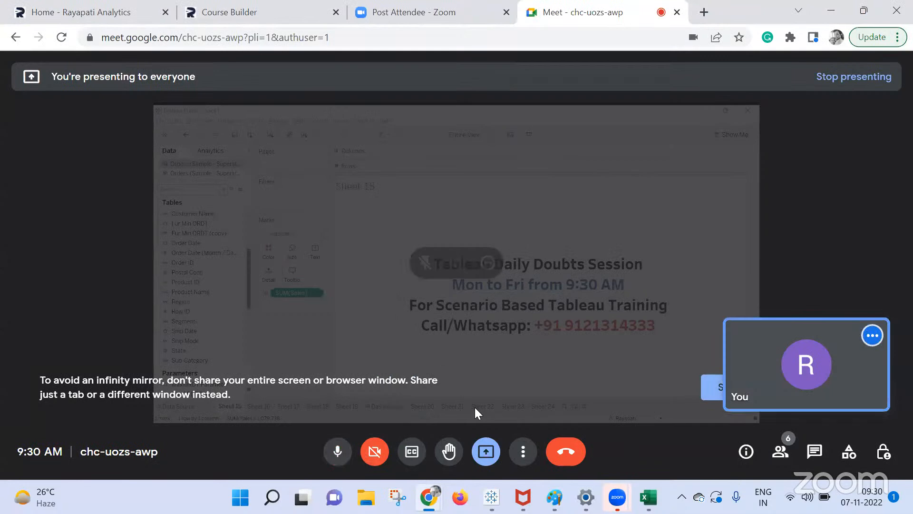
{"action": "left_click", "coordinate": [484, 449]}
{"action": "left_click", "coordinate": [547, 415]}
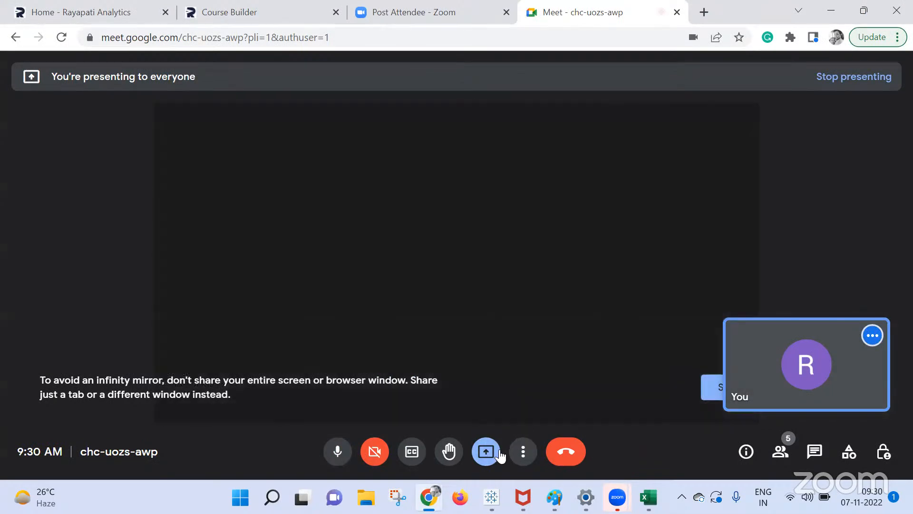
{"action": "left_click", "coordinate": [490, 459]}
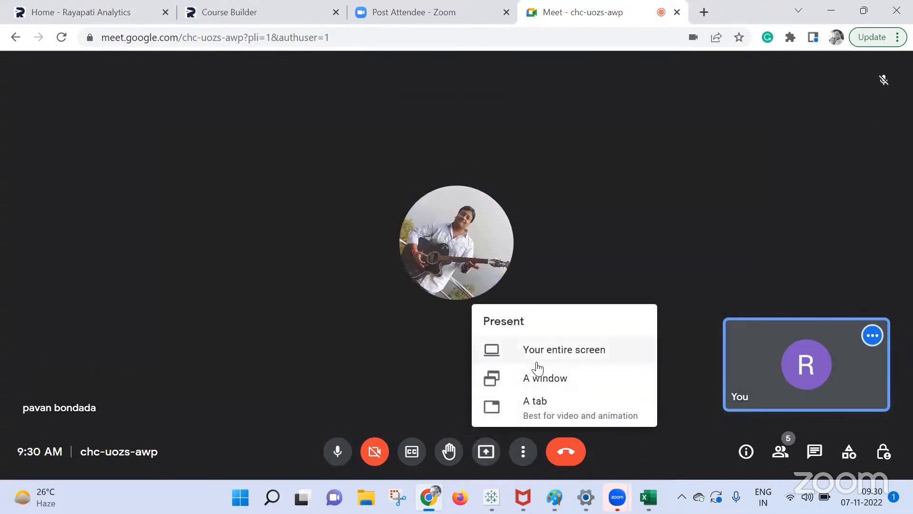
{"action": "left_click", "coordinate": [545, 351]}
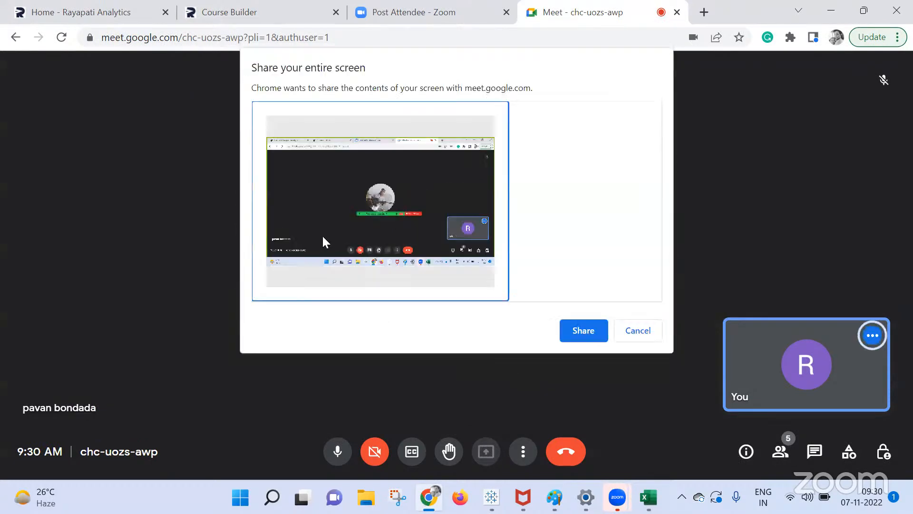
{"action": "left_click", "coordinate": [583, 330]}
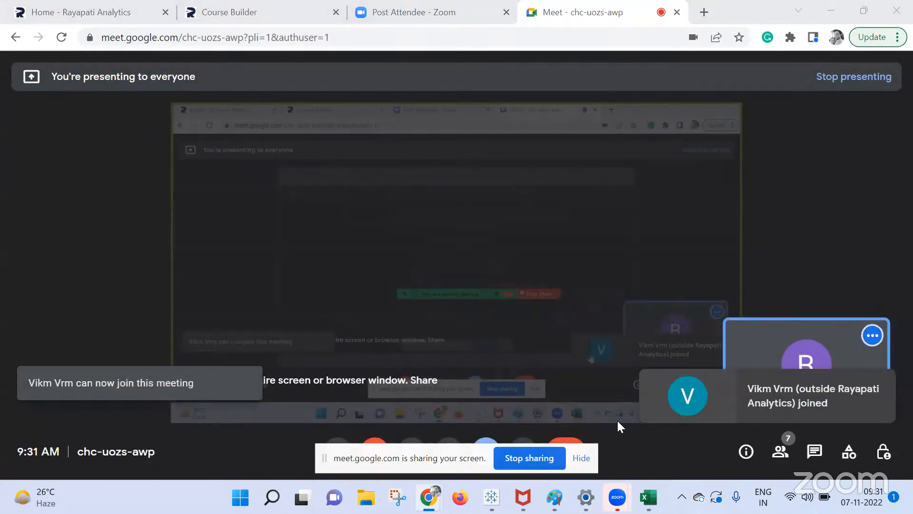
Dismiss the screen-sharing notice and return to the Tableau Book1 workbook.
{"action": "left_click", "coordinate": [588, 459]}
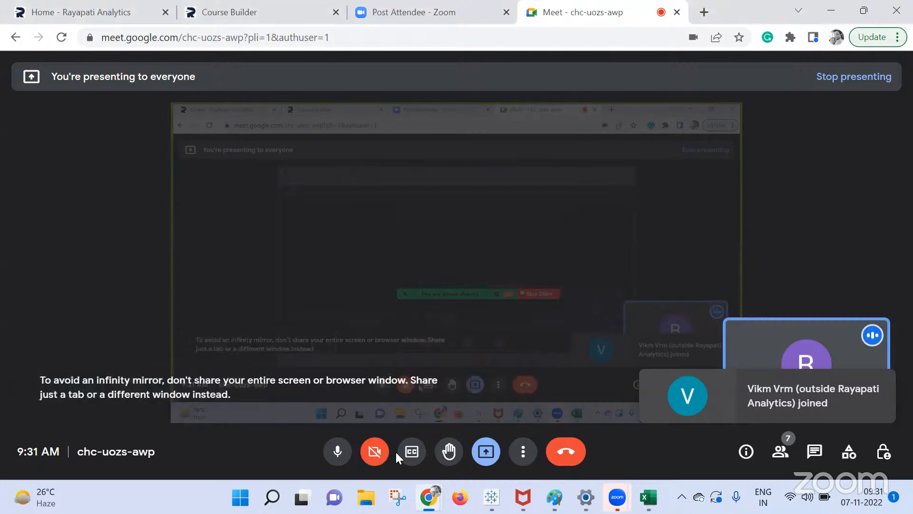
{"action": "mouse_move", "coordinate": [490, 493]}
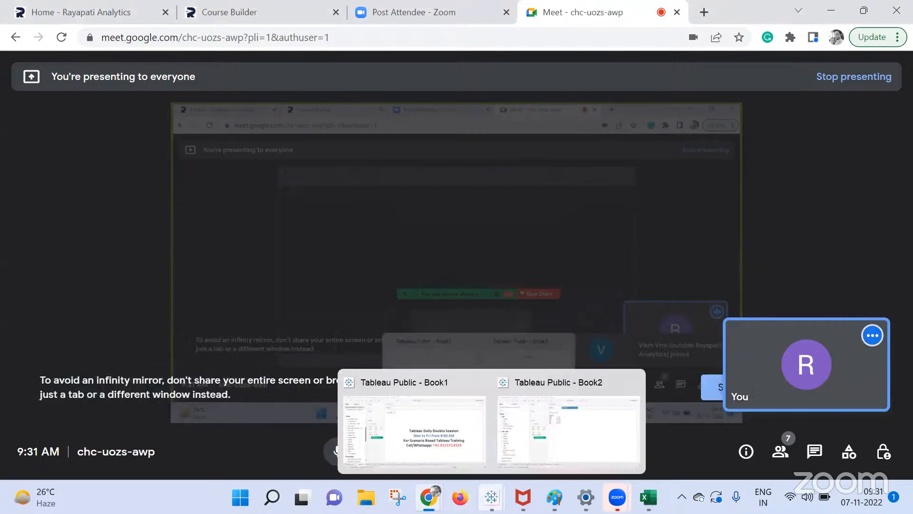
{"action": "left_click", "coordinate": [459, 451]}
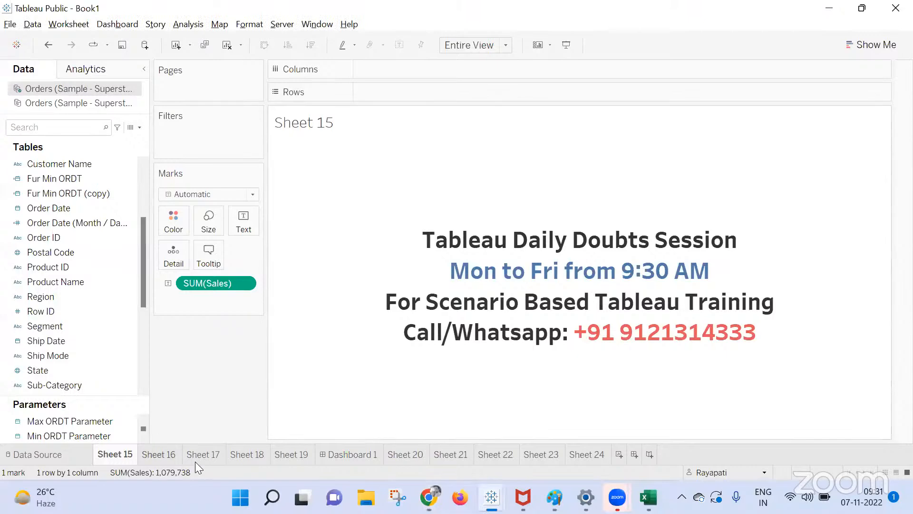
Delete Sheets 17–24 and Dashboard 1, then add a fresh blank Sheet 17.
{"action": "left_click", "coordinate": [220, 453]}
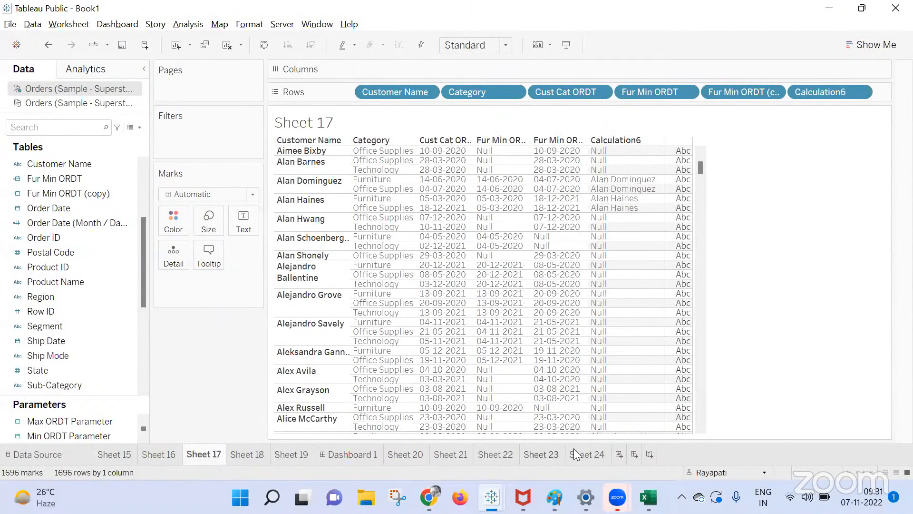
{"action": "right_click", "coordinate": [506, 452]}
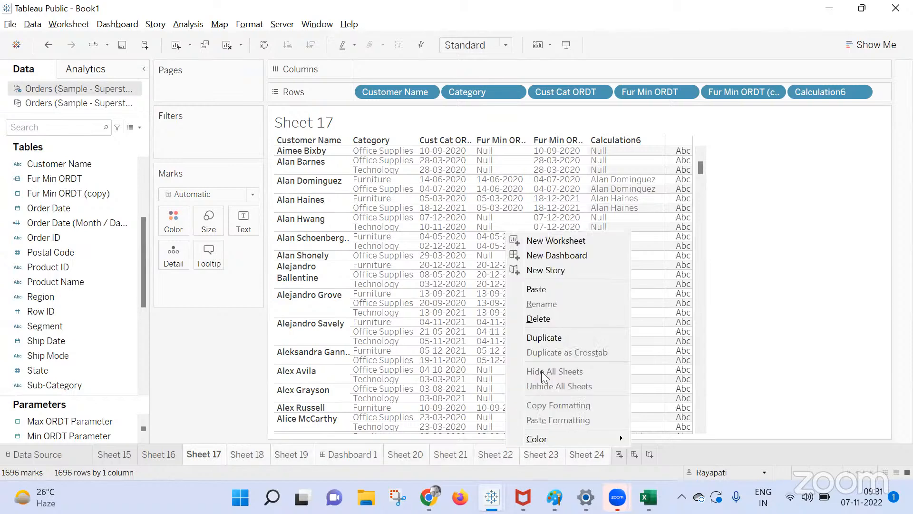
{"action": "left_click", "coordinate": [554, 319]}
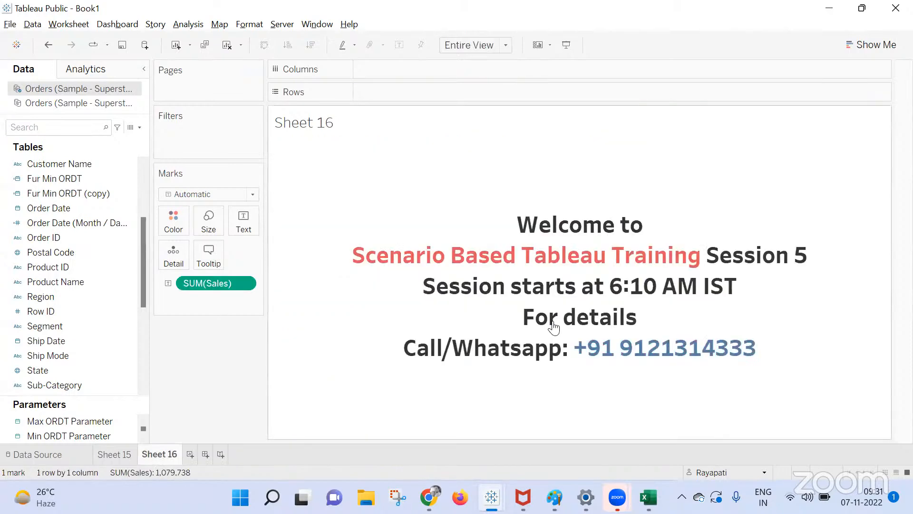
{"action": "left_click", "coordinate": [191, 454]}
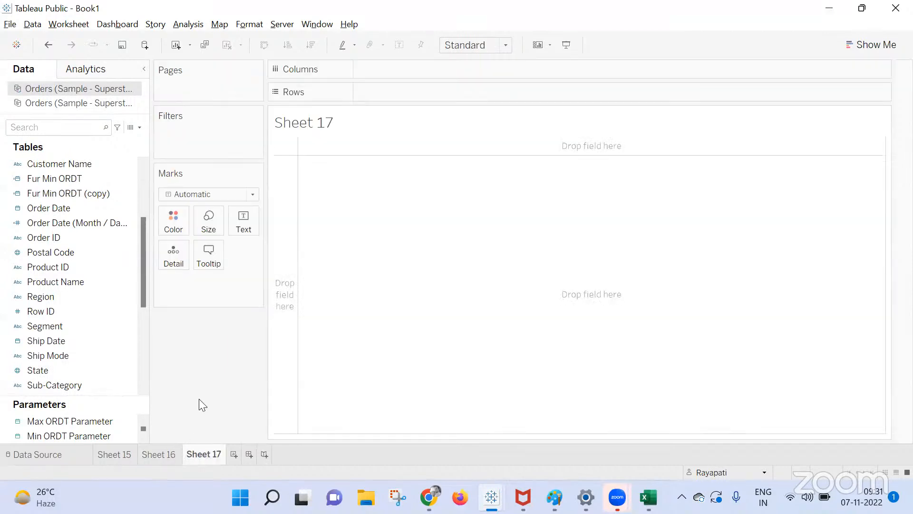
Check the Google Meet window, then return to the Tableau Book1 workbook.
{"action": "left_click", "coordinate": [429, 497]}
{"action": "left_click", "coordinate": [334, 438]}
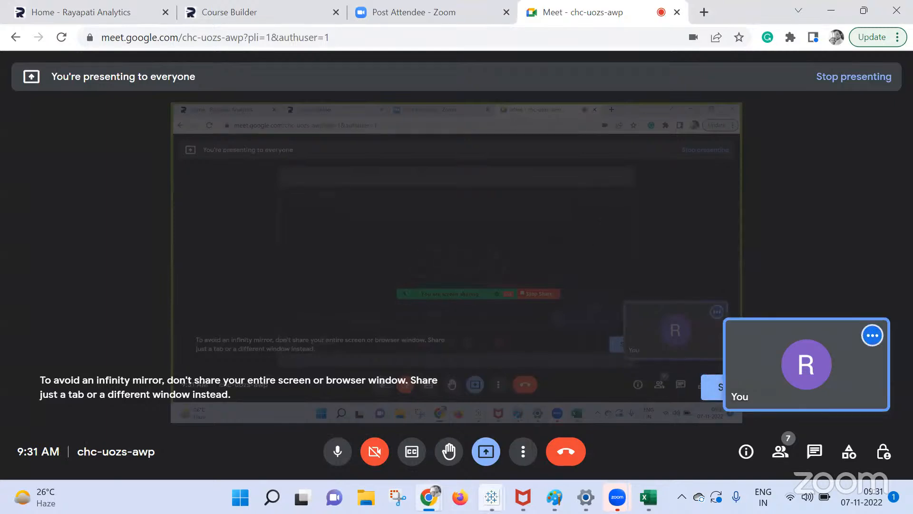
{"action": "mouse_move", "coordinate": [492, 497]}
{"action": "left_click", "coordinate": [432, 435]}
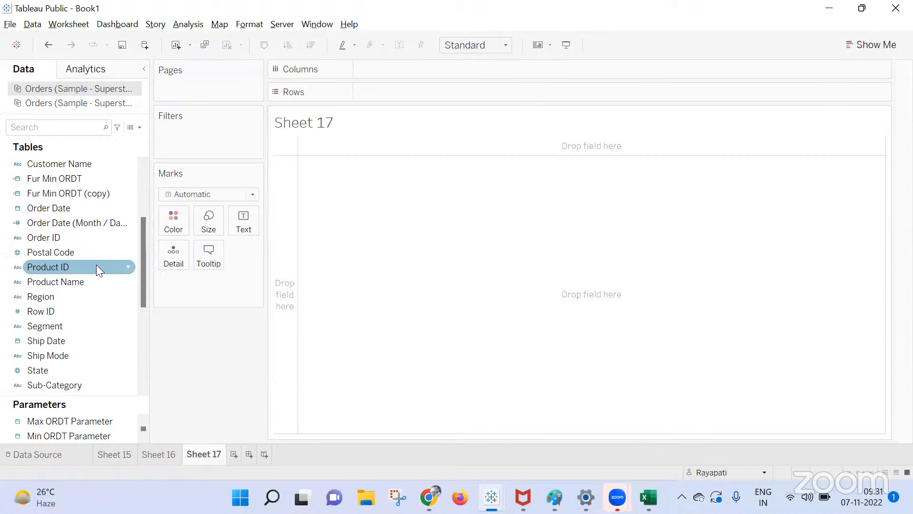
Place the Segment field on the Rows shelf of Sheet 17.
{"action": "left_click_drag", "start_coordinate": [59, 325], "coordinate": [402, 92]}
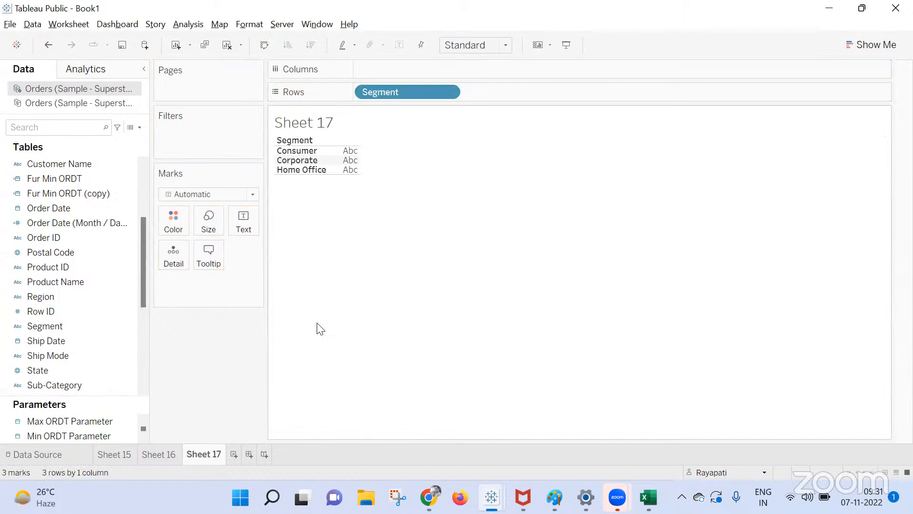
{"action": "mouse_move", "coordinate": [428, 496]}
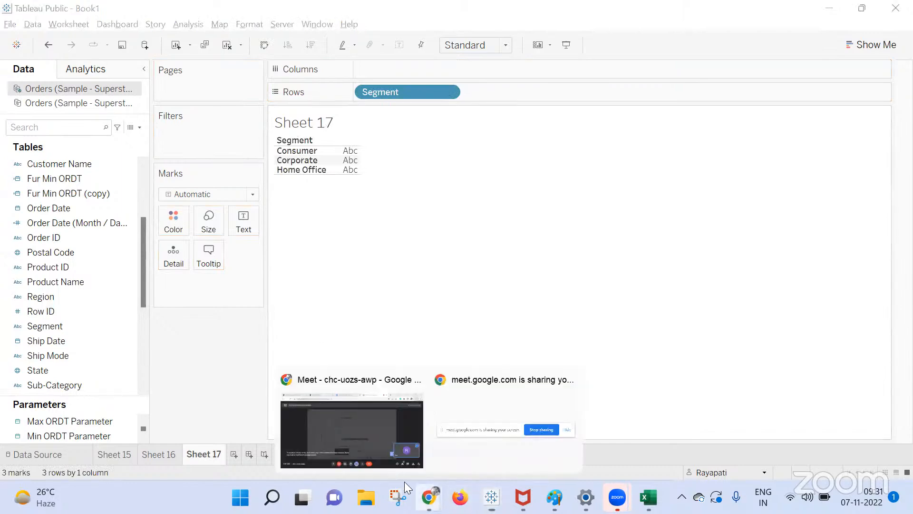
{"action": "left_click", "coordinate": [321, 428]}
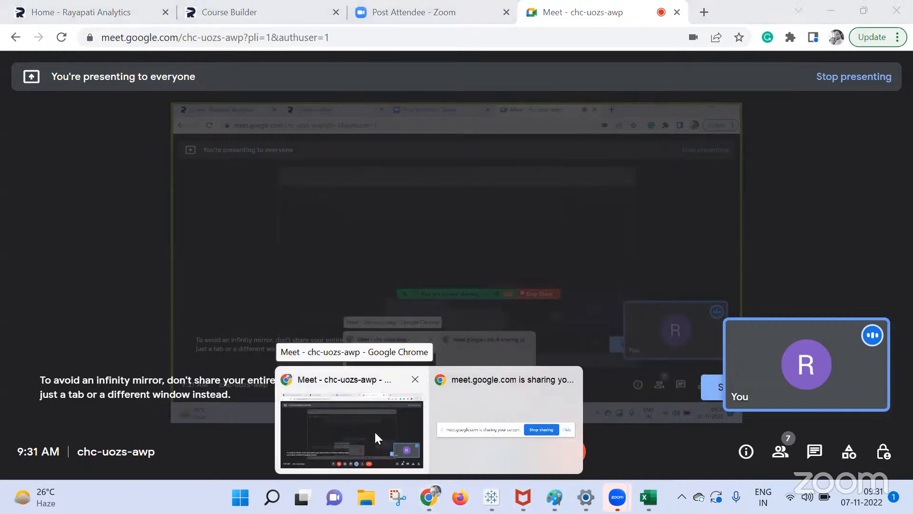
{"action": "left_click", "coordinate": [404, 427]}
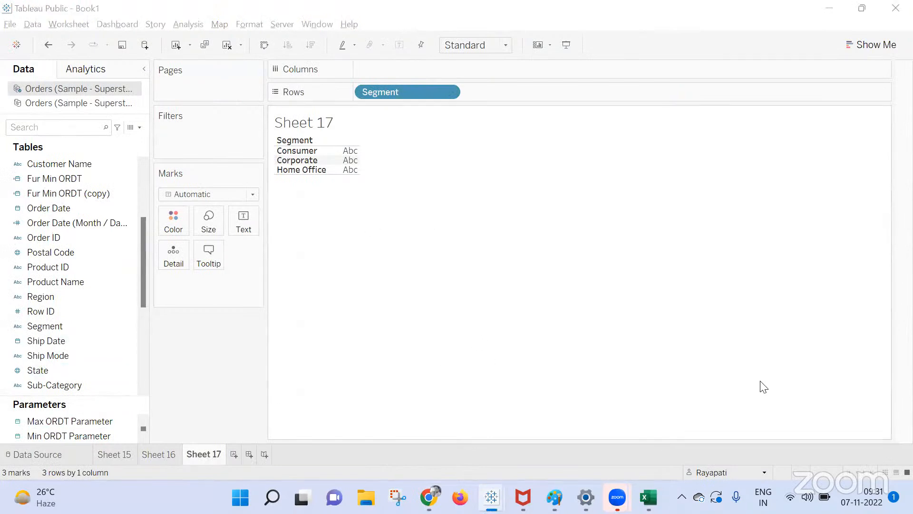
Show SUM(Sales) as text: Consumer 563,400, Corporate 335,864, Home Office 180,475.
{"action": "scroll", "coordinate": [51, 355], "scroll_direction": "down", "scroll_amount": 4}
{"action": "left_click", "coordinate": [51, 355]}
{"action": "left_click", "coordinate": [53, 339]}
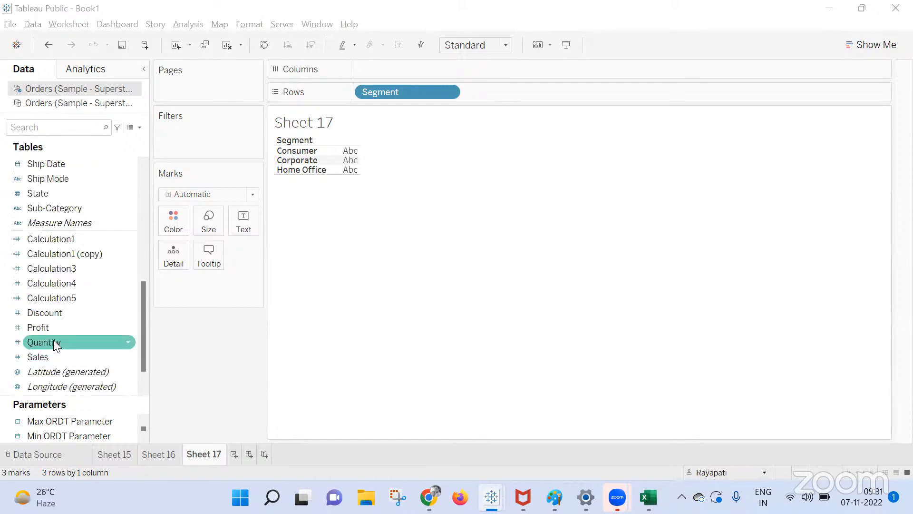
{"action": "left_click_drag", "start_coordinate": [49, 357], "coordinate": [243, 221]}
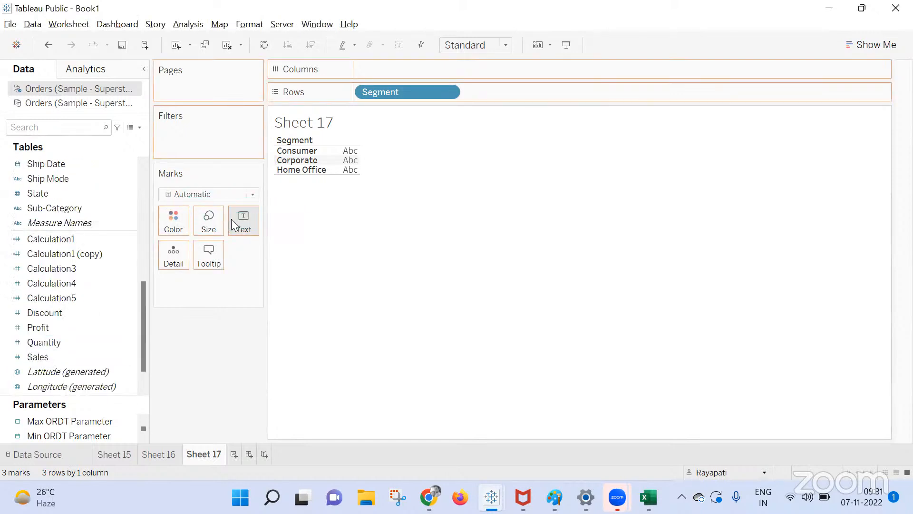
{"action": "left_click", "coordinate": [879, 43]}
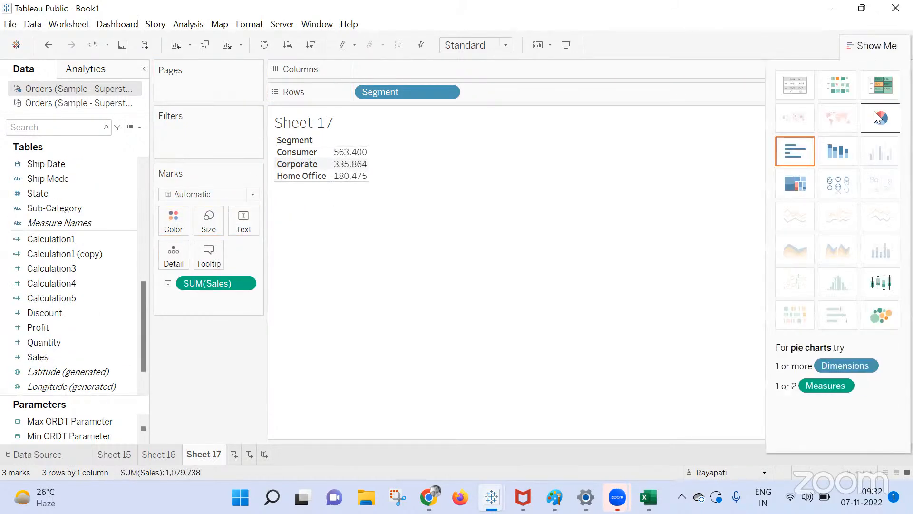
Turn the view into a pie chart and add a SUM(0) calculation to Rows.
{"action": "left_click", "coordinate": [880, 124]}
{"action": "double_click", "coordinate": [375, 97]}
{"action": "type", "text": "MIN("}
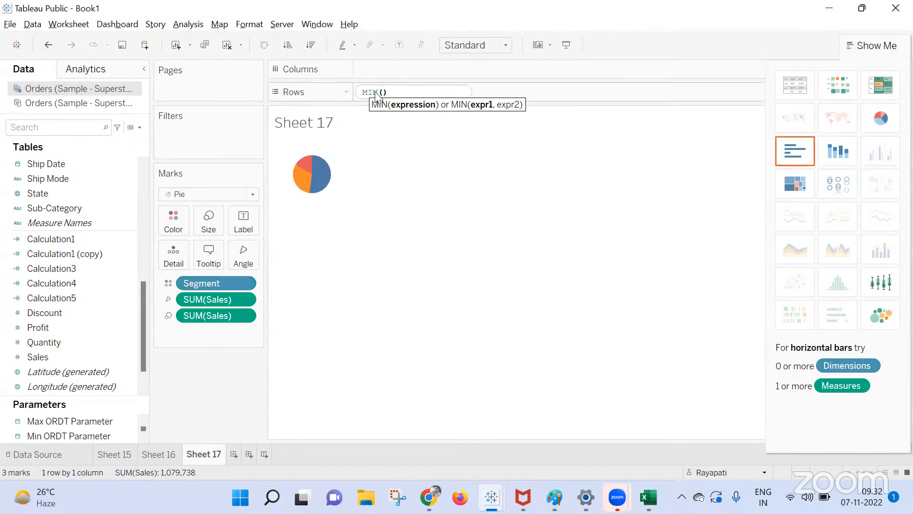
{"action": "key", "text": "BackSpace"}
{"action": "key", "text": "BackSpace"}
{"action": "key", "text": "BackSpace"}
{"action": "key", "text": "BackSpace"}
{"action": "key", "text": "BackSpace"}
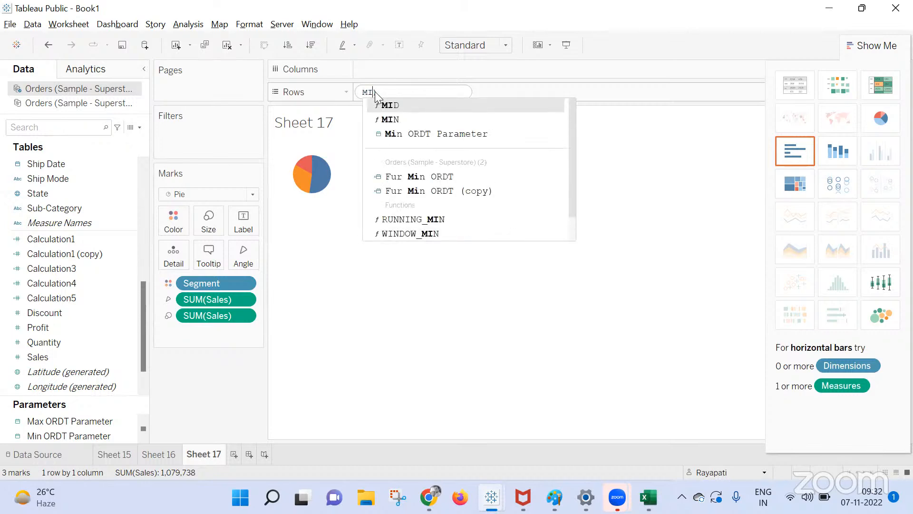
{"action": "type", "text": "SUM("}
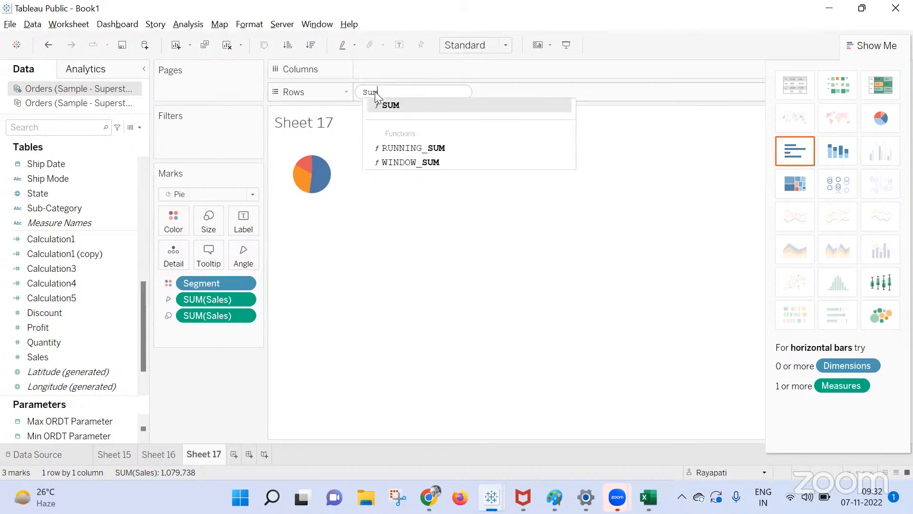
{"action": "type", "text": "0"}
{"action": "key", "text": "Return"}
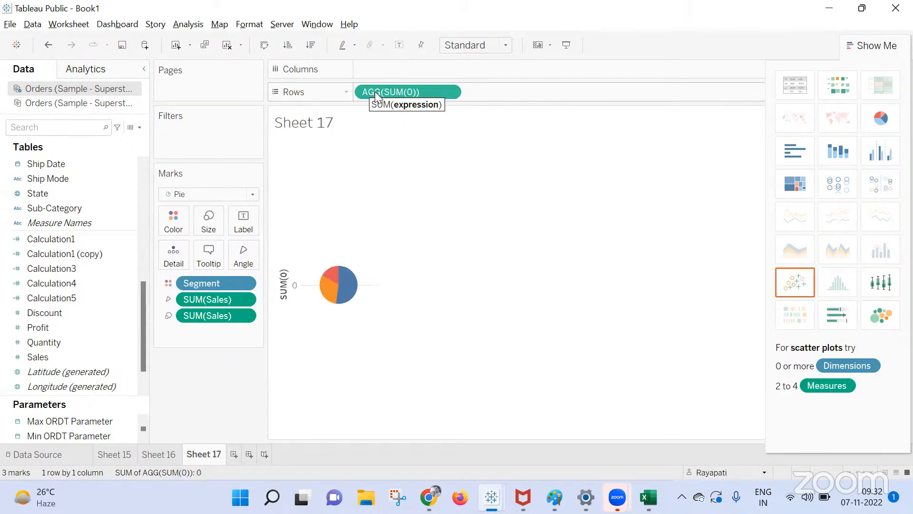
Add a second SUM(0), set Dual Axis, then drag both AGG(SUM(0)) pills off Rows.
{"action": "double_click", "coordinate": [497, 102]}
{"action": "type", "text": "SUM("}
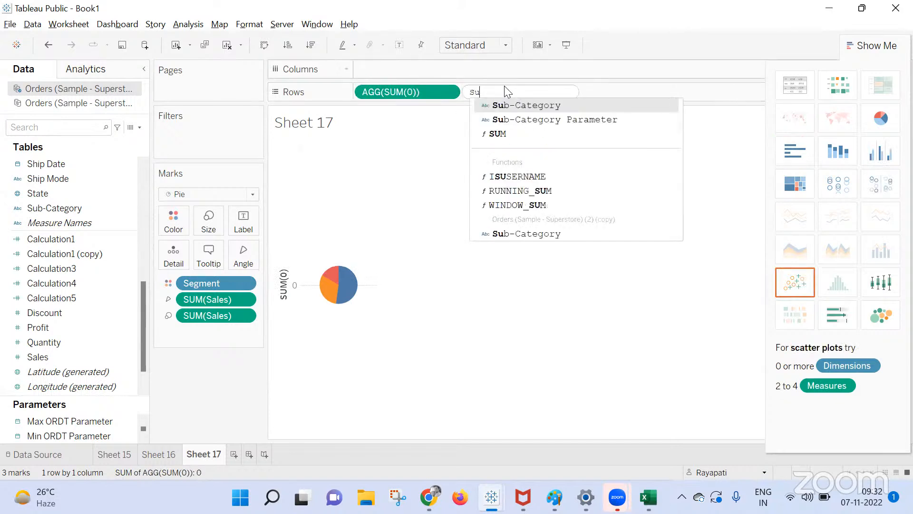
{"action": "type", "text": "0"}
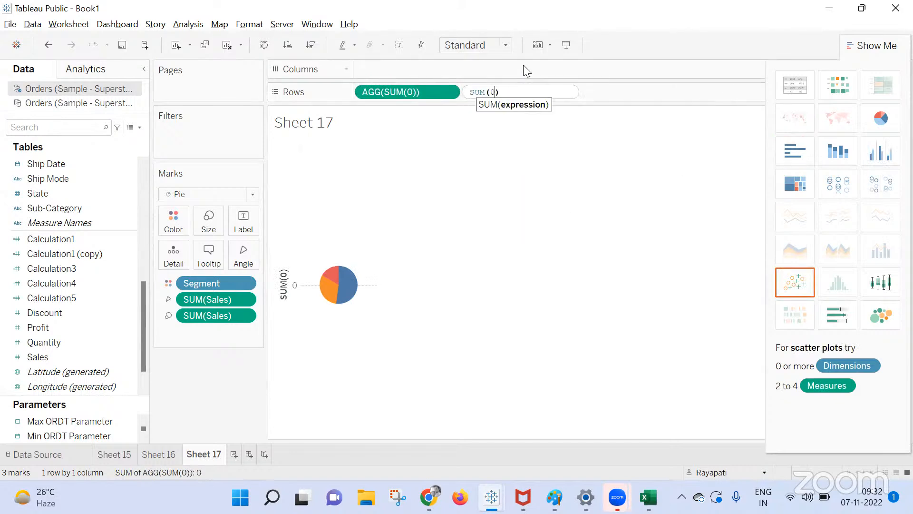
{"action": "key", "text": "Return"}
{"action": "left_click", "coordinate": [558, 91]}
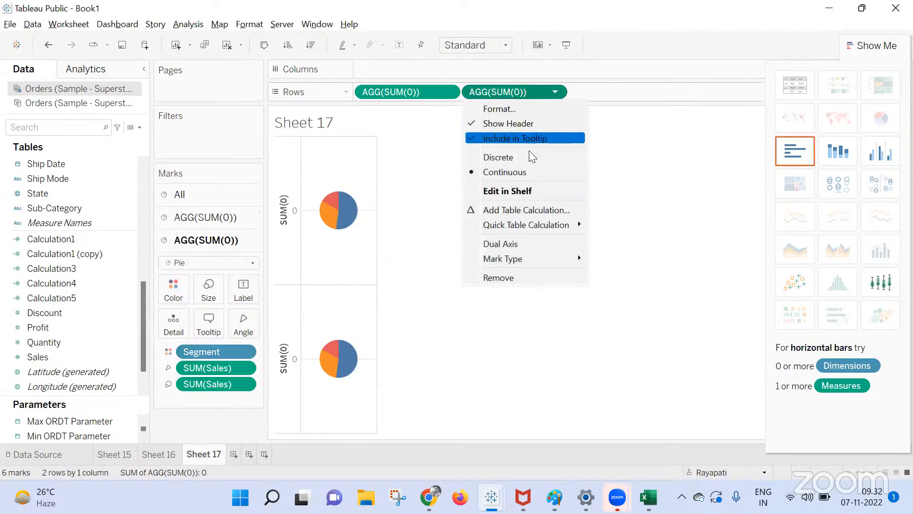
{"action": "left_click", "coordinate": [518, 248]}
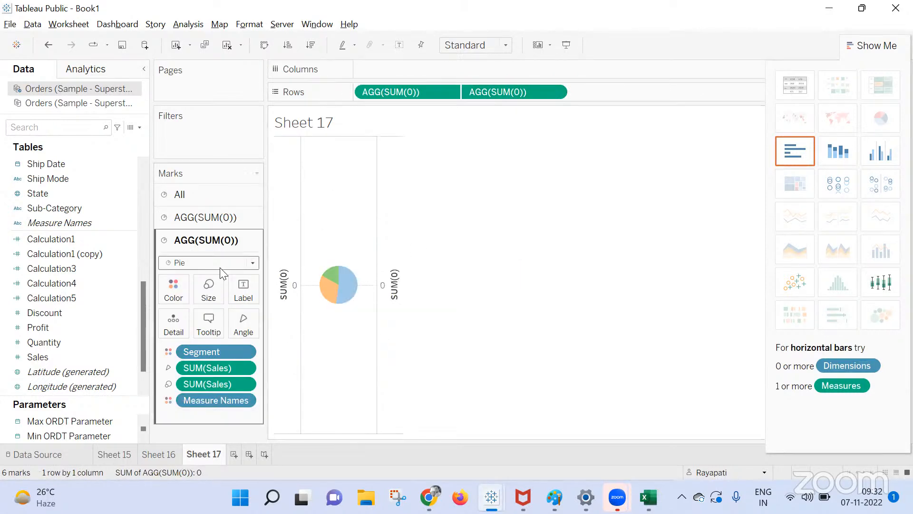
{"action": "left_click_drag", "start_coordinate": [483, 105], "coordinate": [333, 281]}
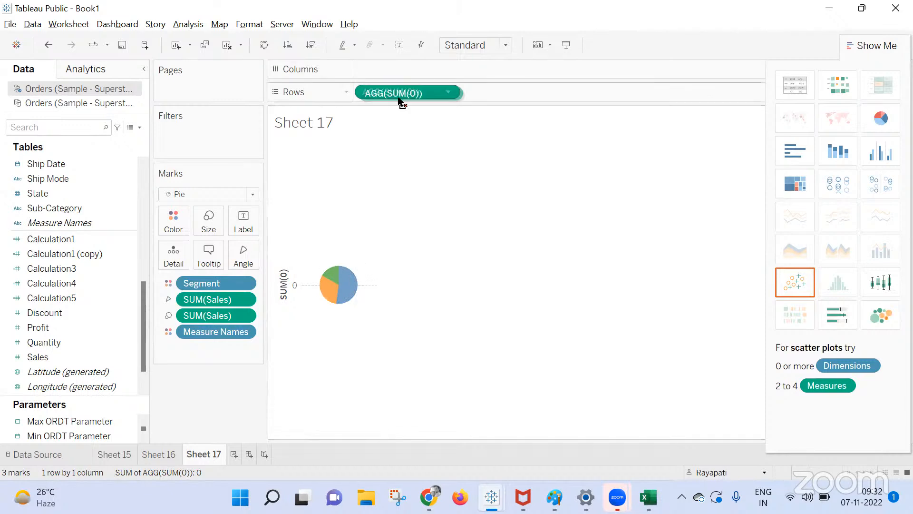
{"action": "left_click_drag", "start_coordinate": [394, 93], "coordinate": [554, 220]}
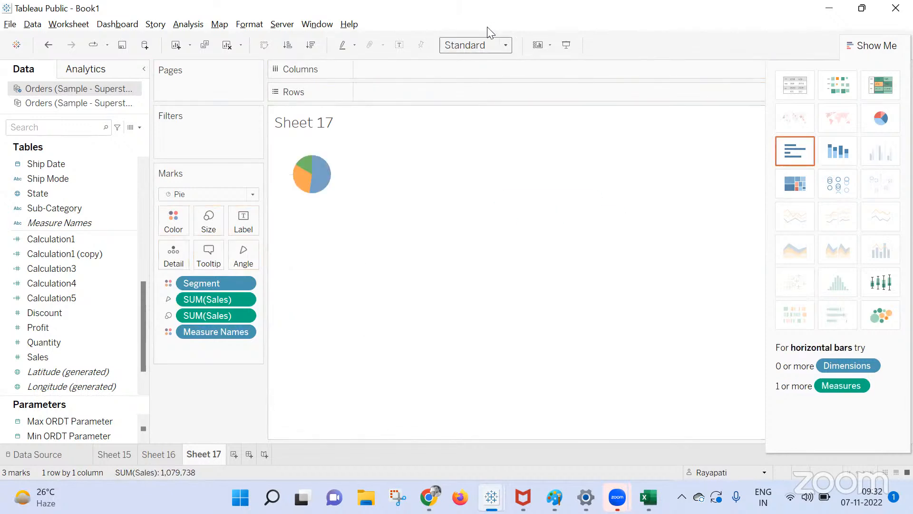
Give the pie slices a black border, then change the border colour to white.
{"action": "left_click", "coordinate": [175, 218]}
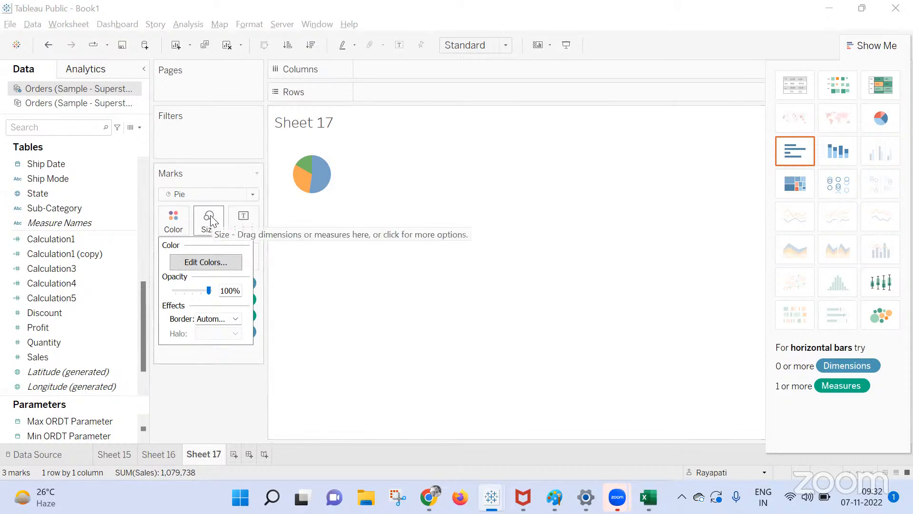
{"action": "left_click", "coordinate": [217, 326]}
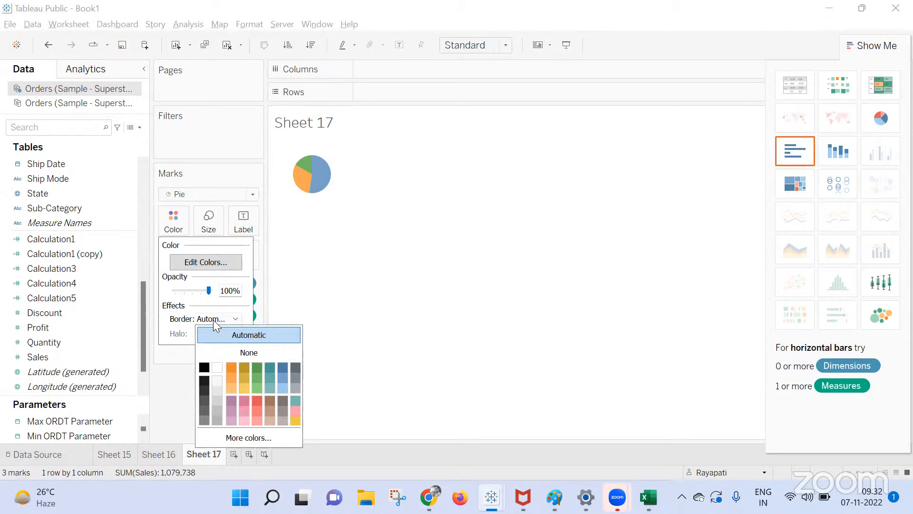
{"action": "left_click", "coordinate": [205, 367]}
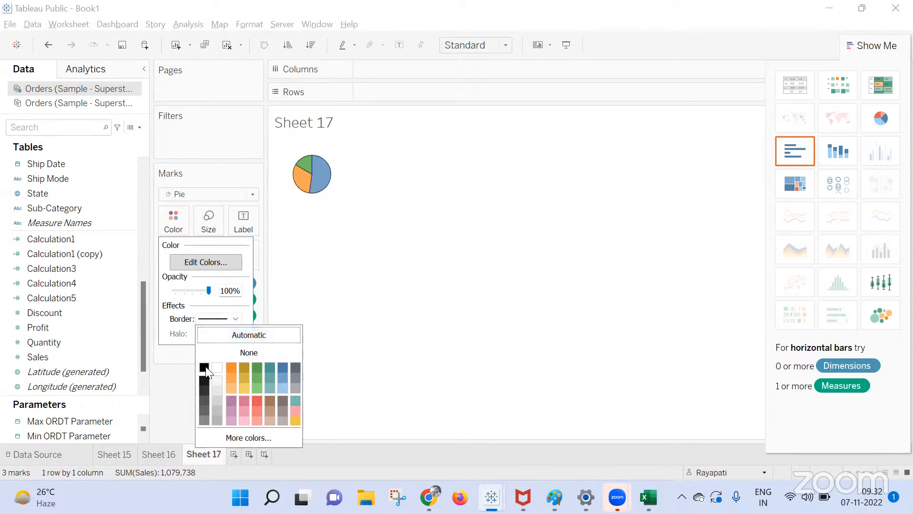
{"action": "left_click", "coordinate": [221, 368]}
{"action": "mouse_move", "coordinate": [305, 175]}
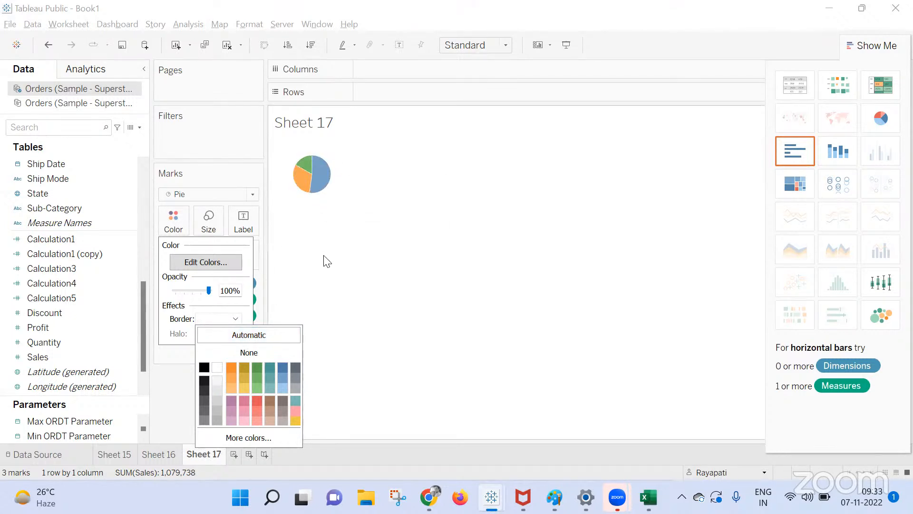
{"action": "left_click", "coordinate": [332, 265]}
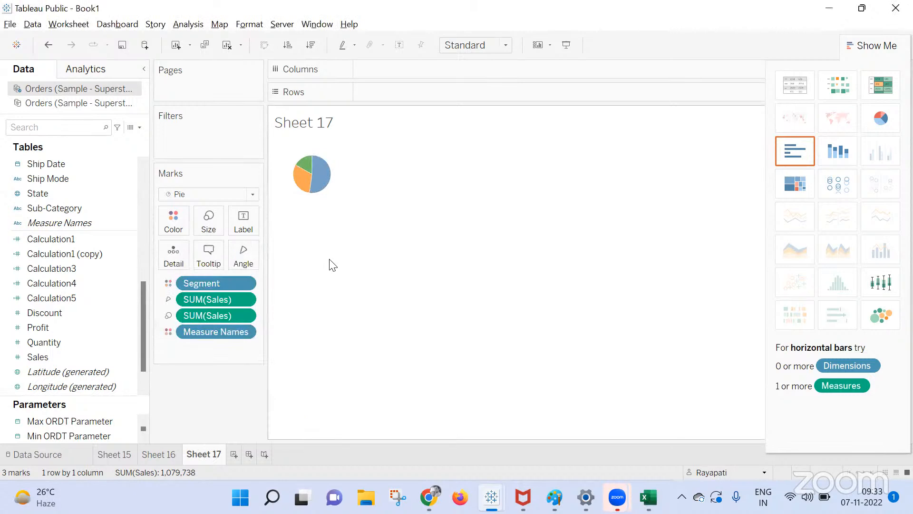
Open Edit Colors for Segment, keeping the Automatic palette.
{"action": "left_click", "coordinate": [173, 220]}
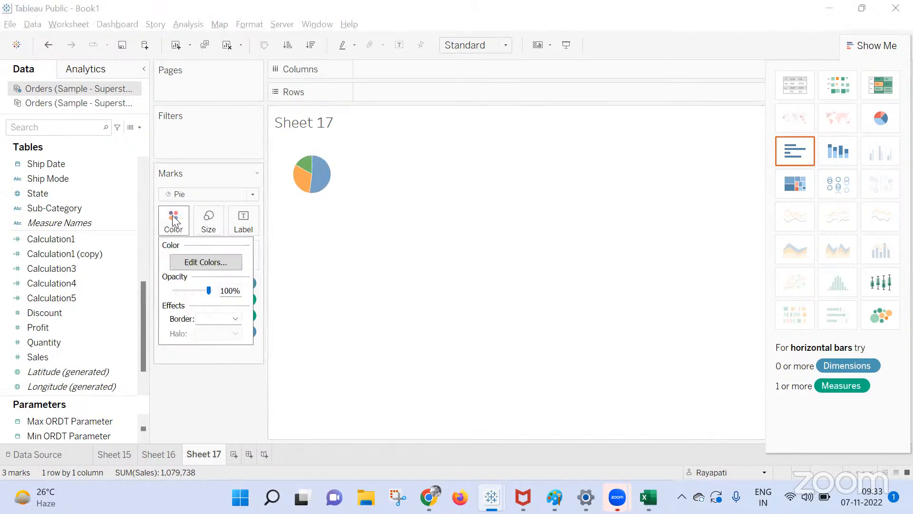
{"action": "left_click", "coordinate": [193, 259]}
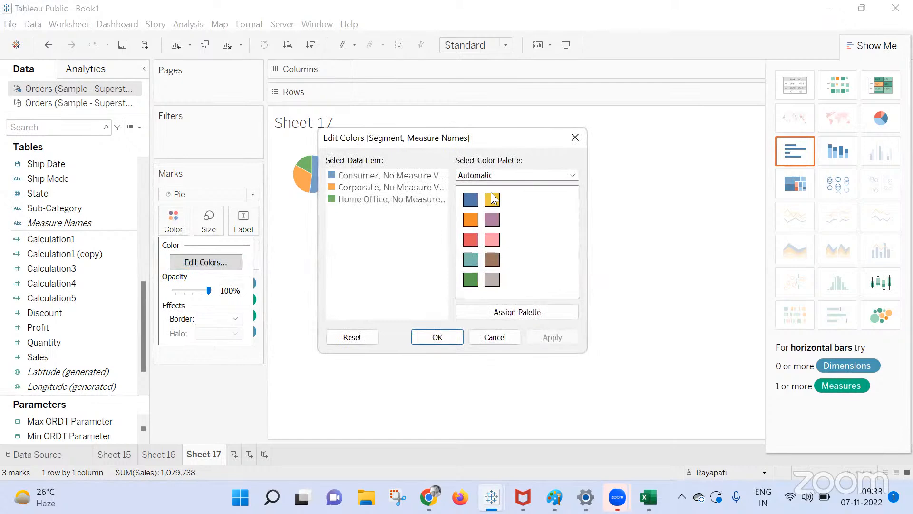
{"action": "left_click", "coordinate": [514, 175]}
{"action": "scroll", "coordinate": [491, 292], "scroll_direction": "down", "scroll_amount": 3}
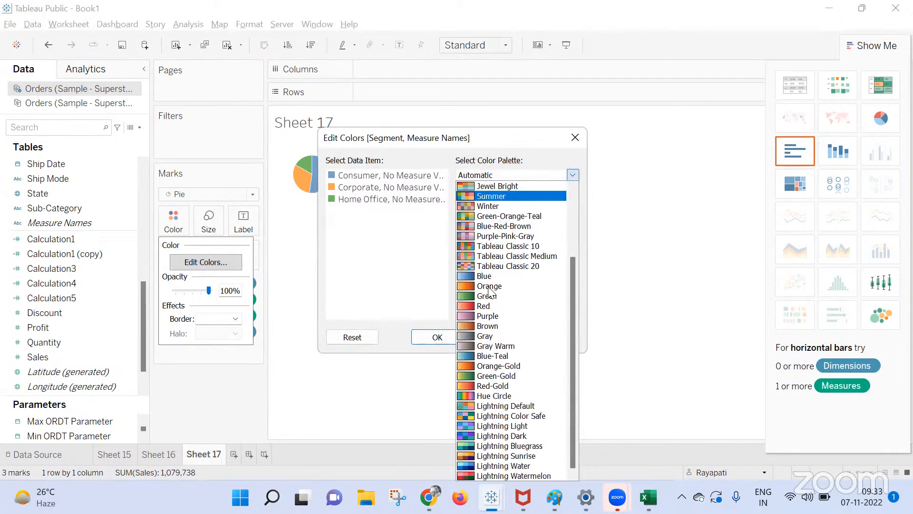
{"action": "scroll", "coordinate": [479, 361], "scroll_direction": "up", "scroll_amount": 3}
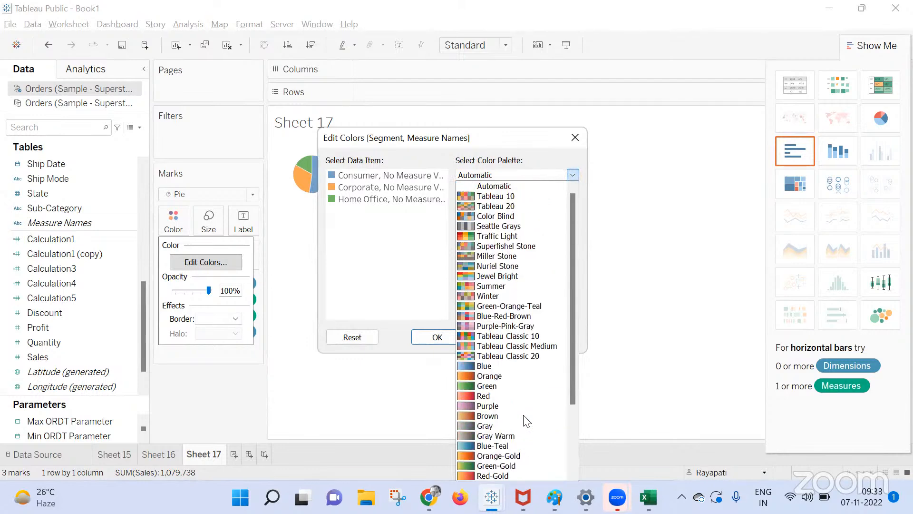
{"action": "left_click", "coordinate": [544, 177]}
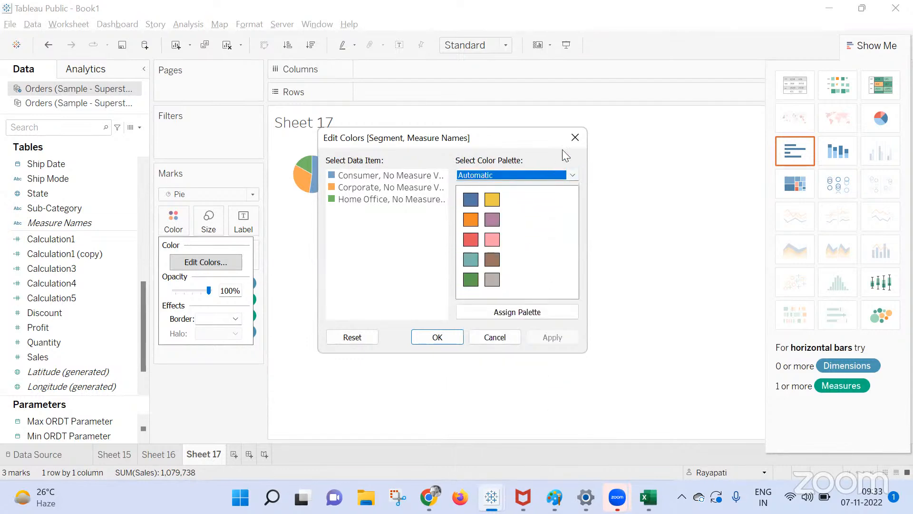
{"action": "left_click", "coordinate": [560, 179]}
{"action": "left_click", "coordinate": [407, 283]}
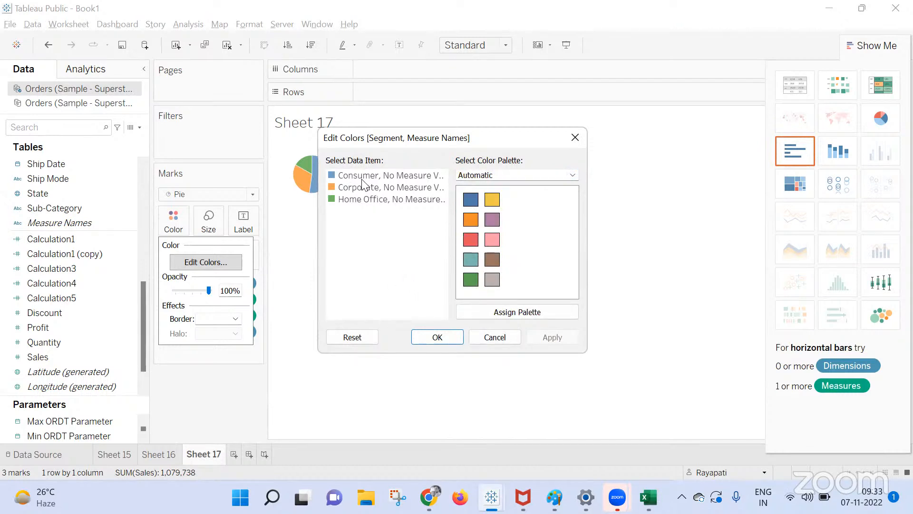
Set the Consumer slice colour to white (#ffffff) and apply it.
{"action": "double_click", "coordinate": [333, 175]}
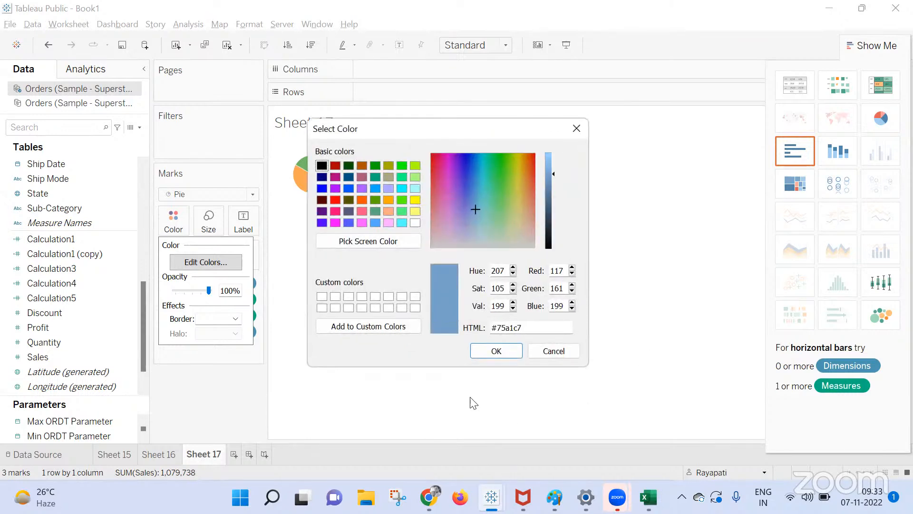
{"action": "left_click_drag", "start_coordinate": [527, 328], "coordinate": [450, 328]}
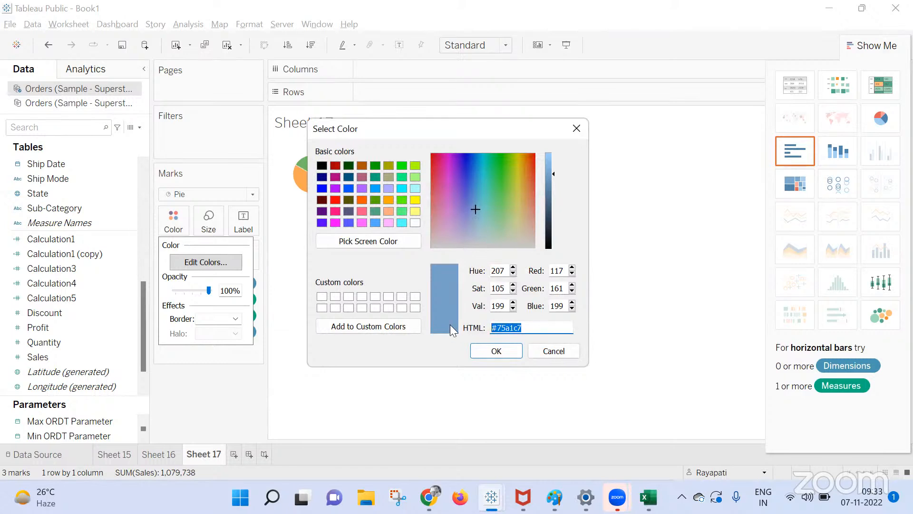
{"action": "left_click", "coordinate": [414, 226]}
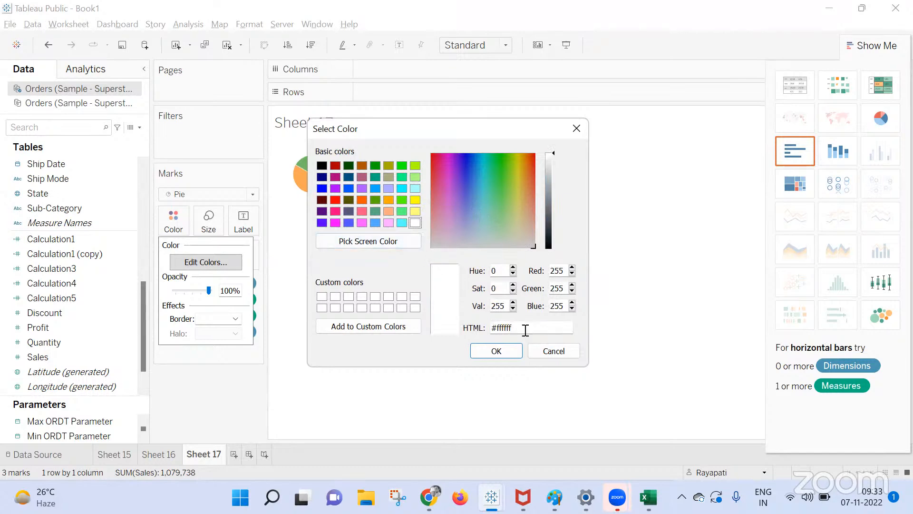
{"action": "left_click", "coordinate": [496, 351]}
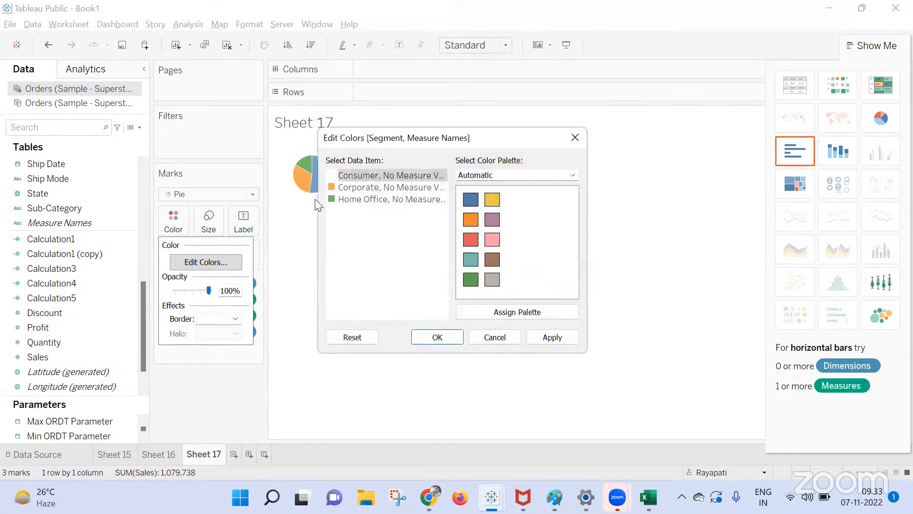
{"action": "left_click_drag", "start_coordinate": [446, 136], "coordinate": [670, 93]}
{"action": "left_click", "coordinate": [763, 294]}
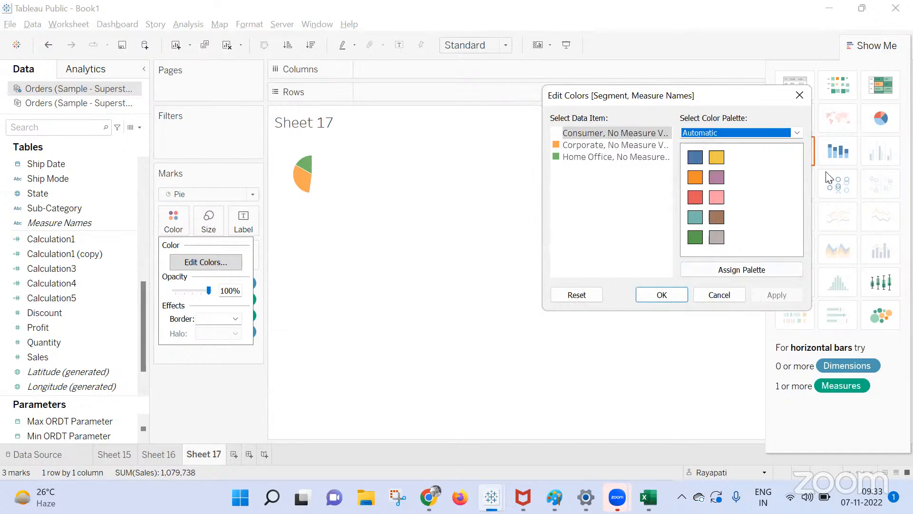
{"action": "left_click", "coordinate": [800, 95]}
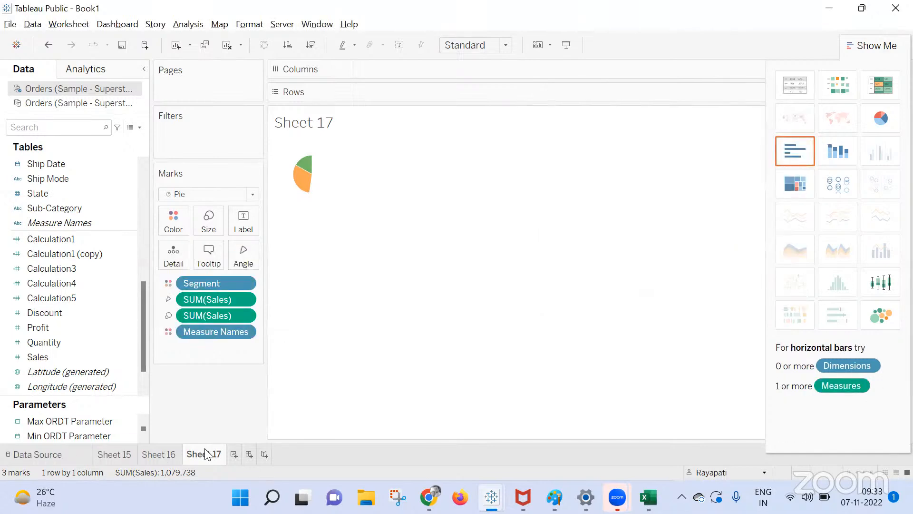
Add a new blank Sheet 18 and switch to the Google Meet window.
{"action": "left_click", "coordinate": [235, 455]}
{"action": "key", "text": "alt+Tab"}
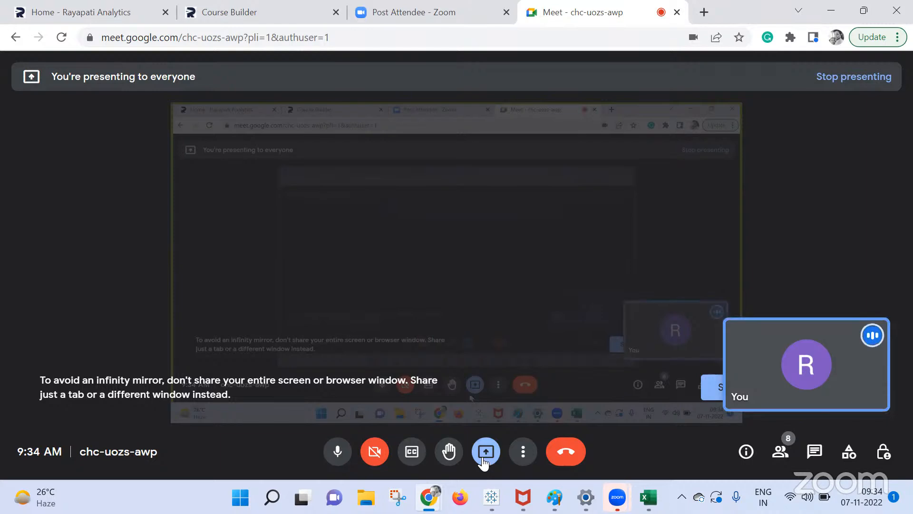
End the screen presentation in Google Meet with Stop presenting.
{"action": "left_click", "coordinate": [486, 451]}
{"action": "left_click", "coordinate": [524, 408]}
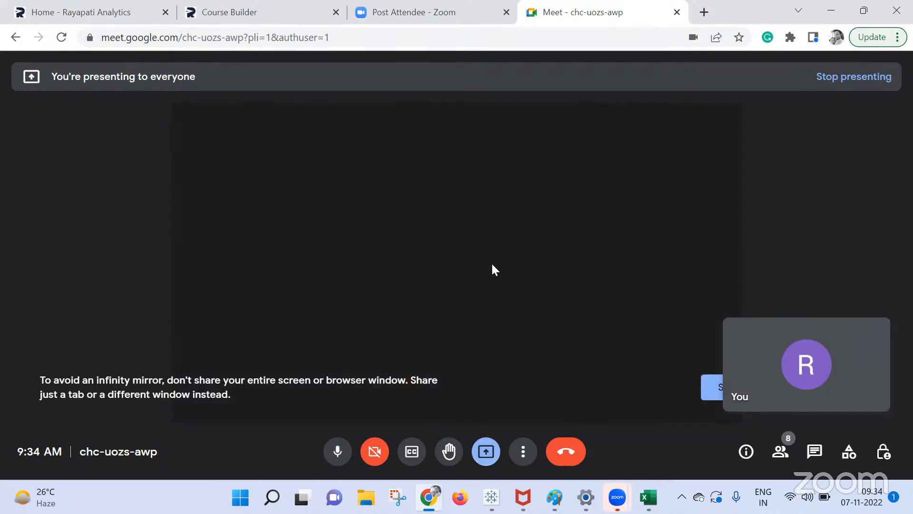
{"action": "mouse_move", "coordinate": [489, 253]}
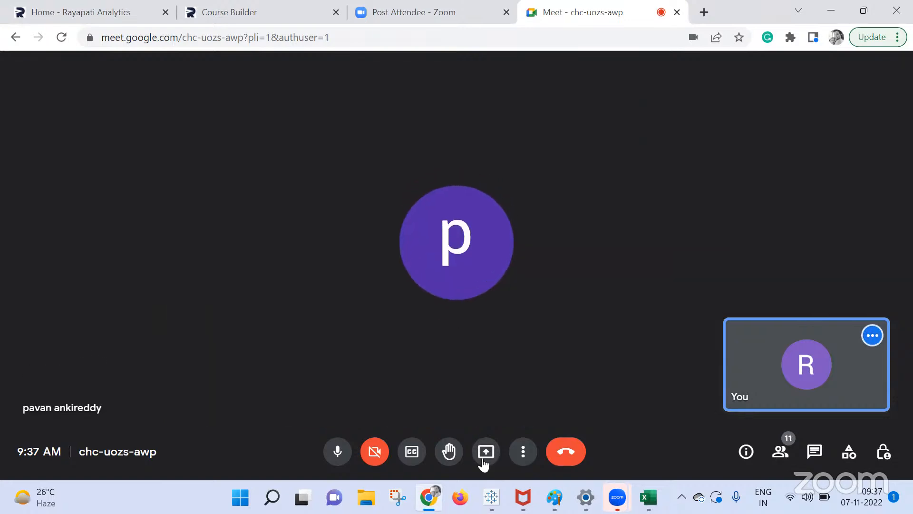
Present the entire screen again and bring Tableau Book1 with empty Sheet 18 forward.
{"action": "left_click", "coordinate": [485, 455]}
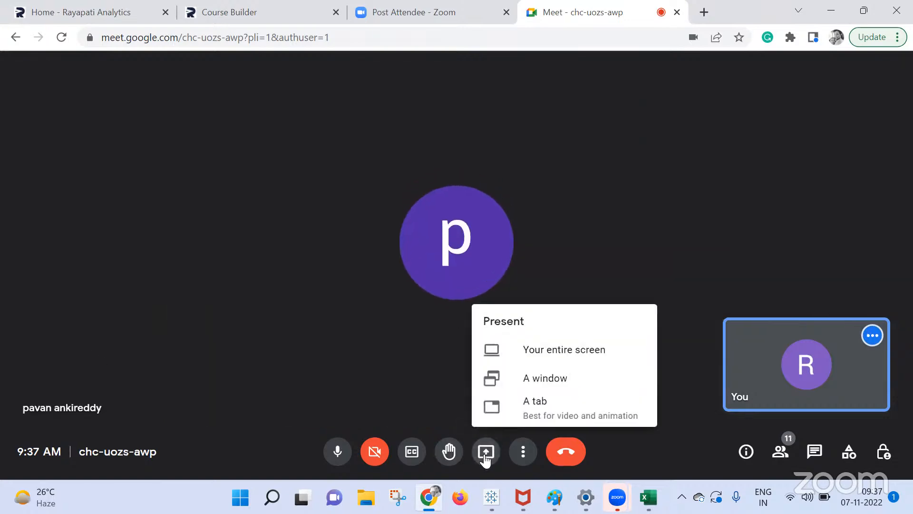
{"action": "left_click", "coordinate": [562, 352]}
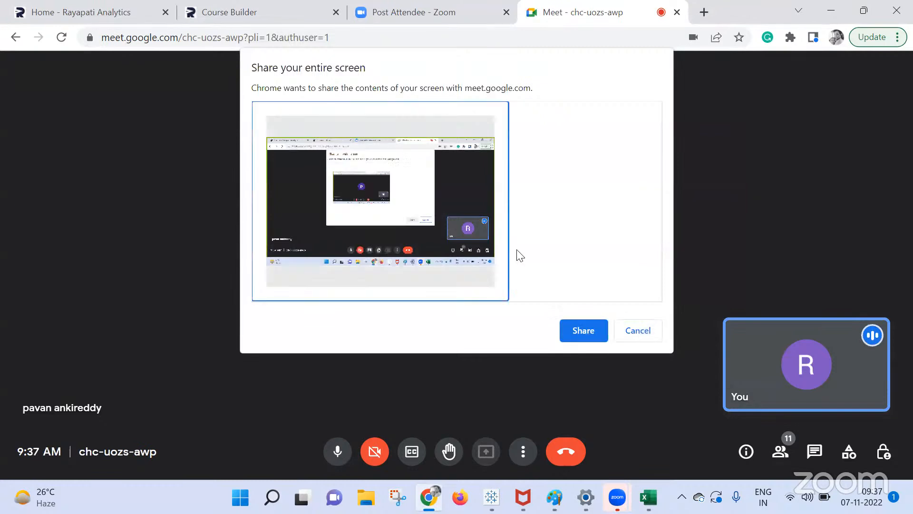
{"action": "left_click", "coordinate": [566, 328]}
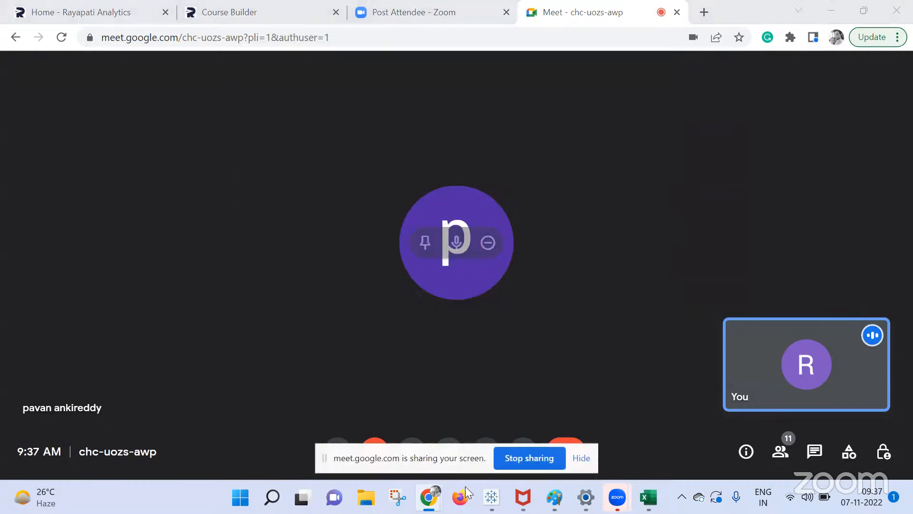
{"action": "mouse_move", "coordinate": [491, 497]}
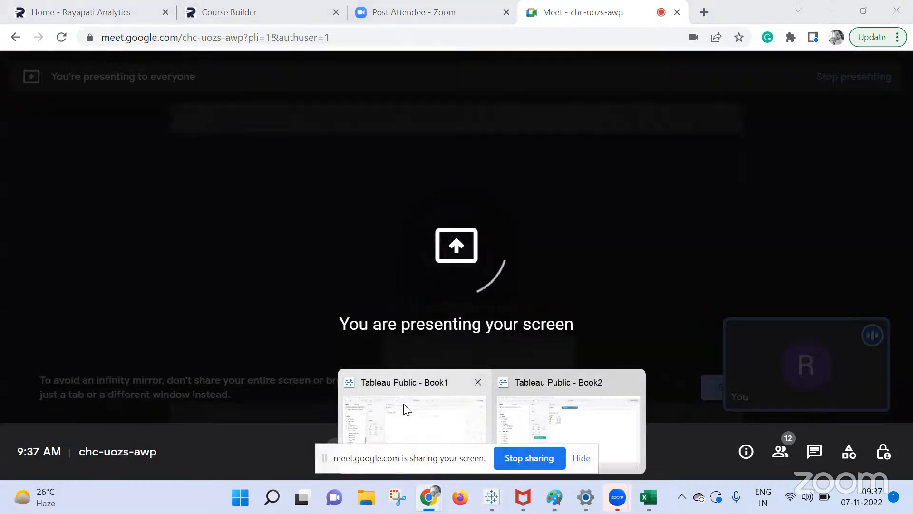
{"action": "left_click", "coordinate": [405, 409]}
{"action": "scroll", "coordinate": [61, 279], "scroll_direction": "up", "scroll_amount": 5}
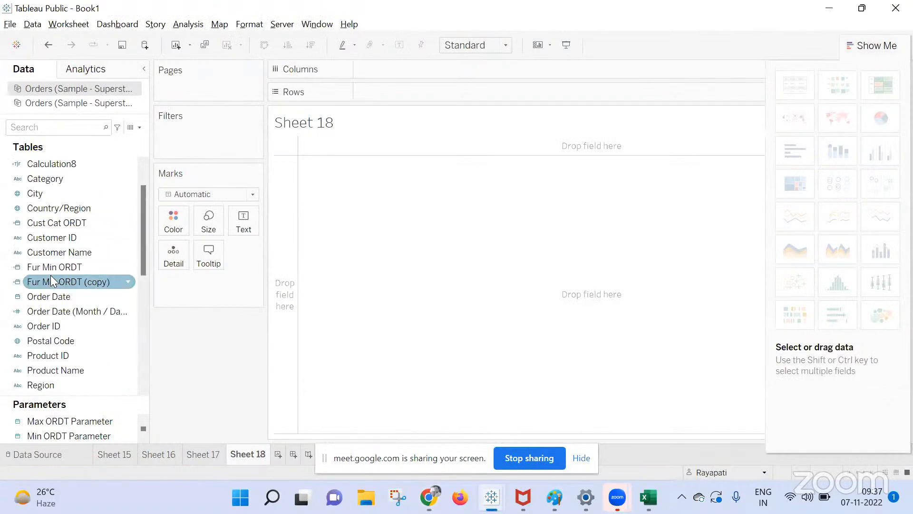
Put Order Date on Rows as discrete Month, January 2020 to December 2021.
{"action": "scroll", "coordinate": [51, 280], "scroll_direction": "up", "scroll_amount": 1}
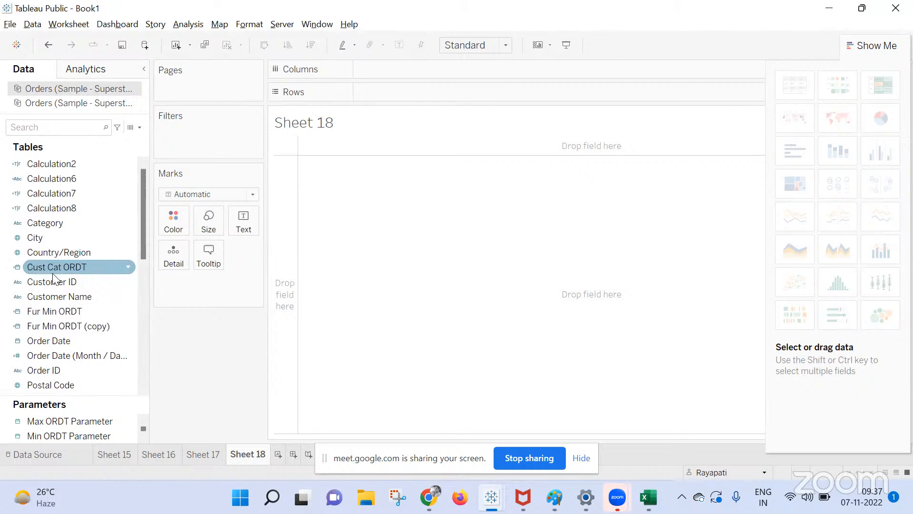
{"action": "left_click_drag", "start_coordinate": [59, 350], "coordinate": [414, 94]}
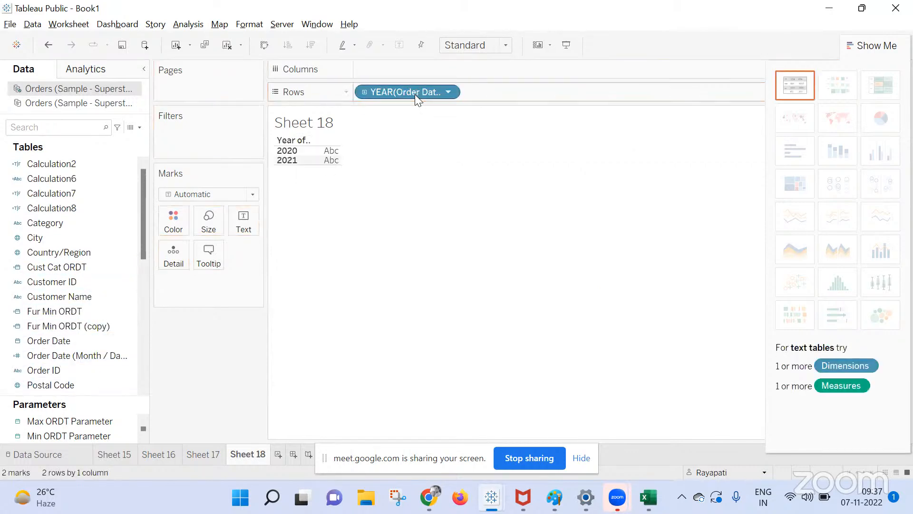
{"action": "right_click", "coordinate": [414, 94]}
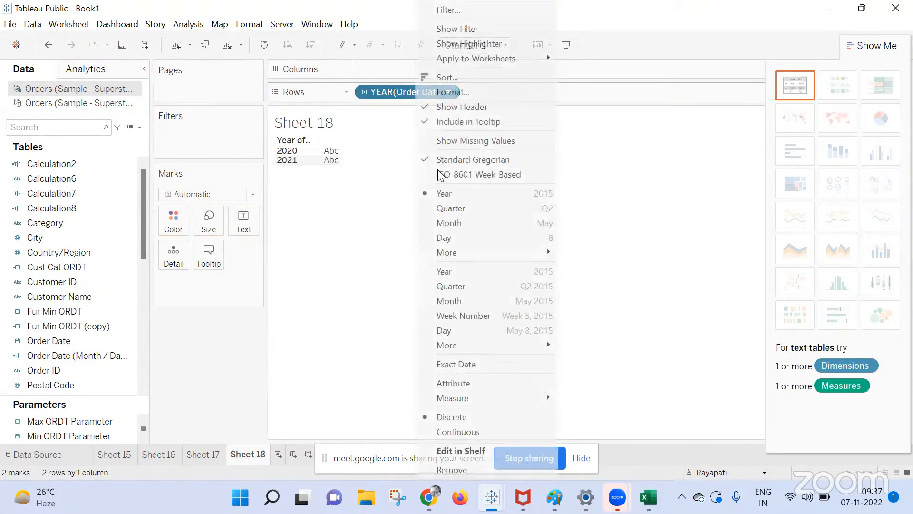
{"action": "left_click", "coordinate": [453, 301]}
{"action": "right_click", "coordinate": [381, 97]}
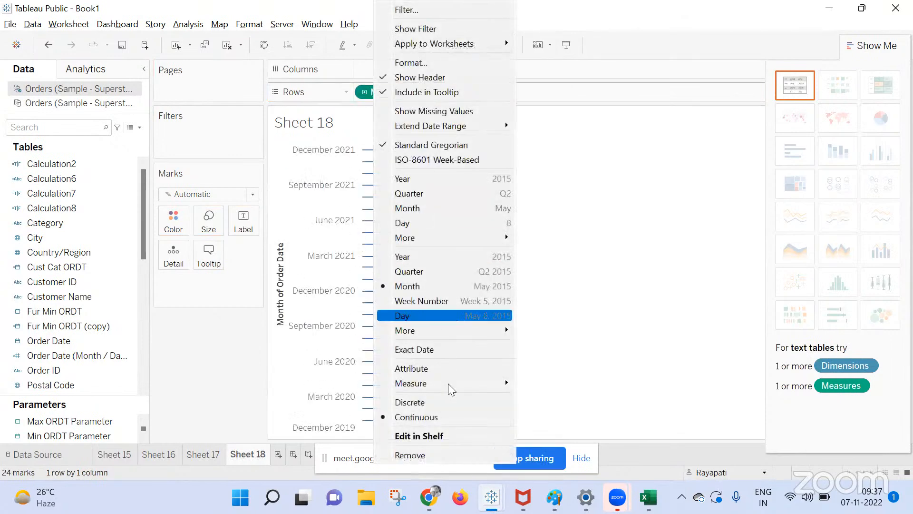
{"action": "left_click", "coordinate": [443, 402]}
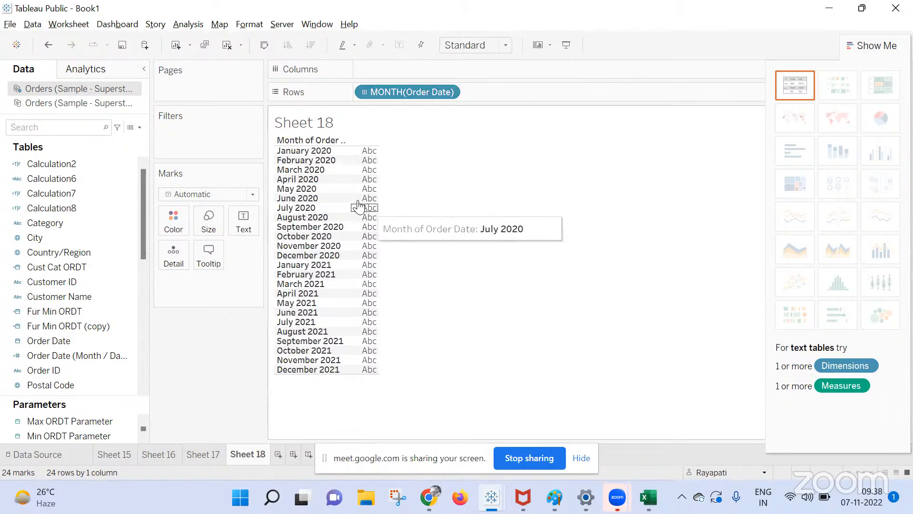
Select the January 2020 header, review its options, and clear the selection.
{"action": "left_click", "coordinate": [303, 152]}
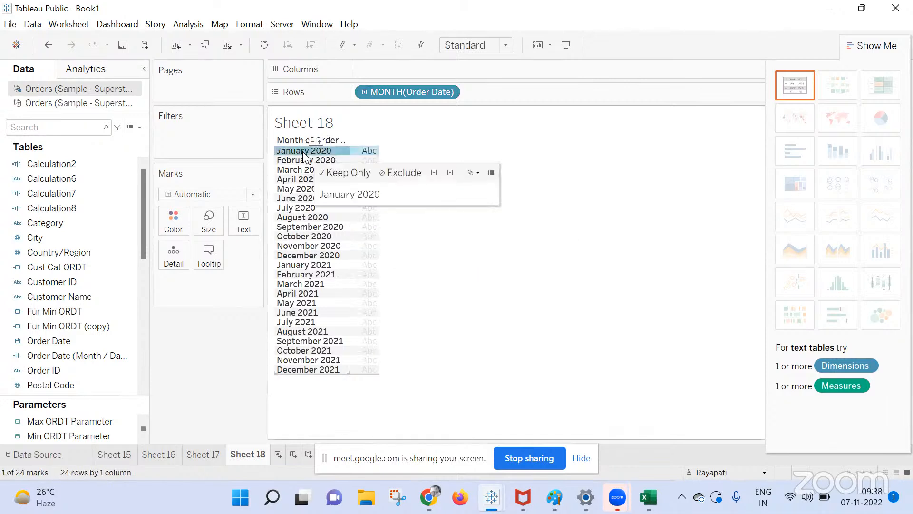
{"action": "right_click", "coordinate": [303, 152]}
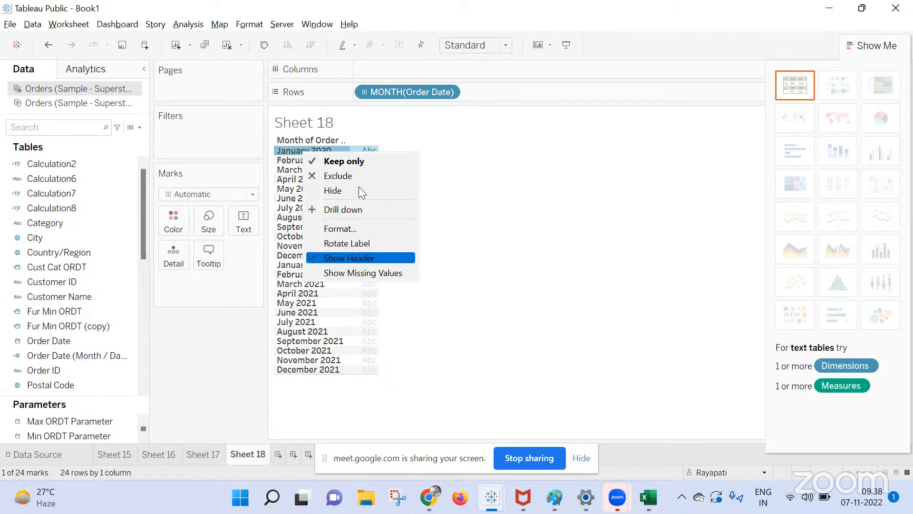
{"action": "left_click", "coordinate": [511, 292]}
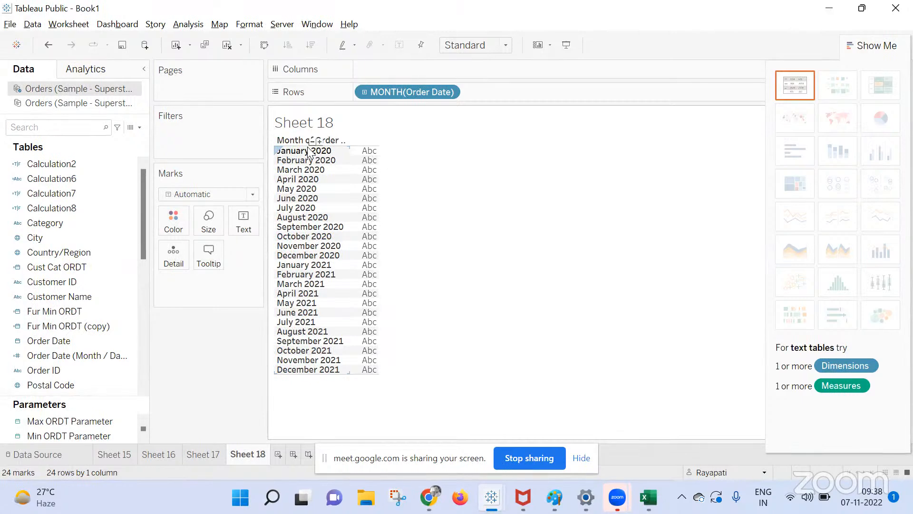
{"action": "left_click", "coordinate": [307, 152]}
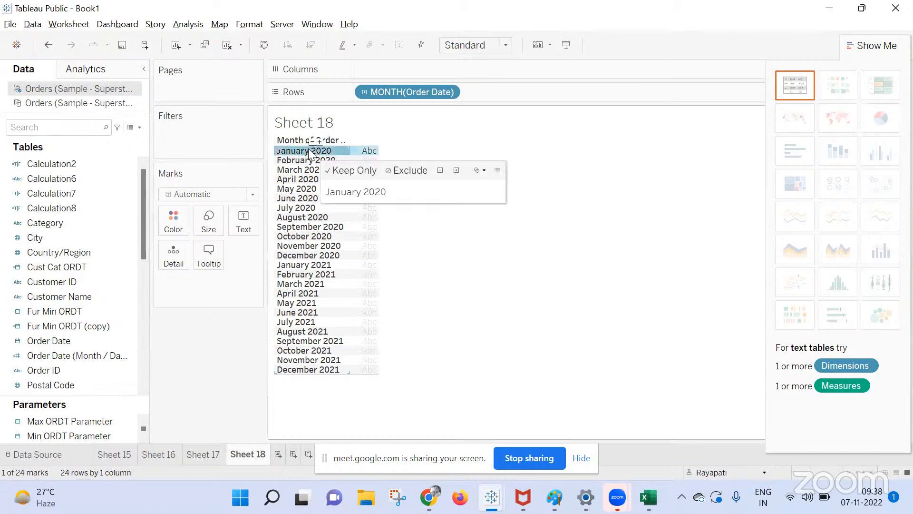
{"action": "left_click", "coordinate": [515, 287]}
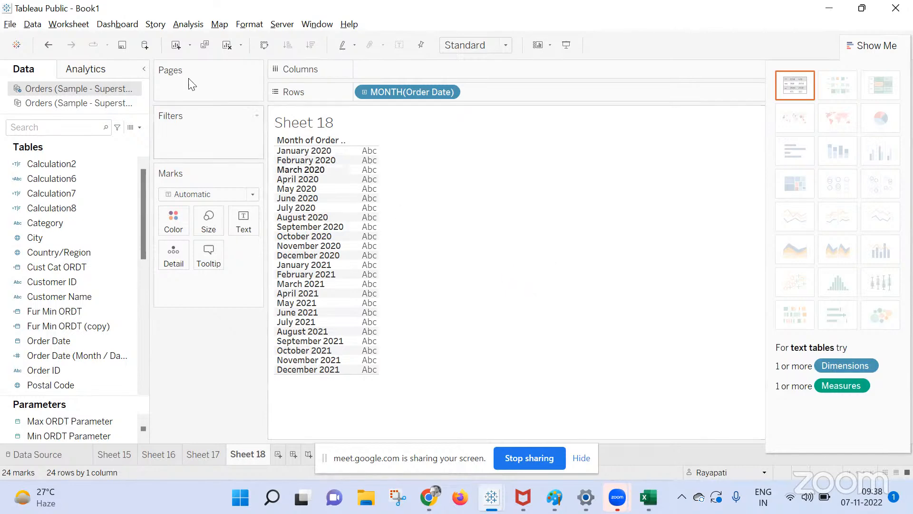
Start a new calculated field reading If YEAR([Order Date]) = 2020 Then "Fy21" Else.
{"action": "left_click", "coordinate": [187, 23]}
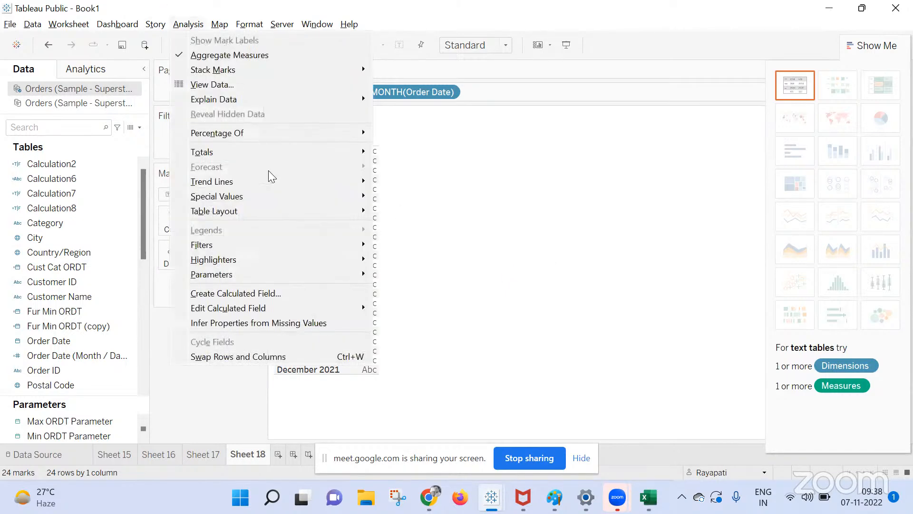
{"action": "left_click", "coordinate": [286, 288]}
{"action": "type", "text": "If Year"}
{"action": "key", "text": "Return"}
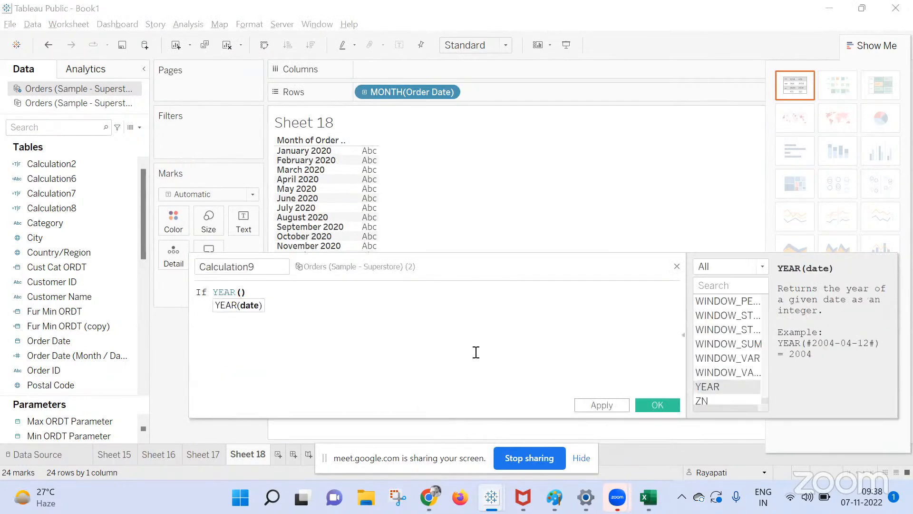
{"action": "type", "text": "Or"}
{"action": "key", "text": "Return"}
{"action": "type", "text": "= 2020 Then \""}
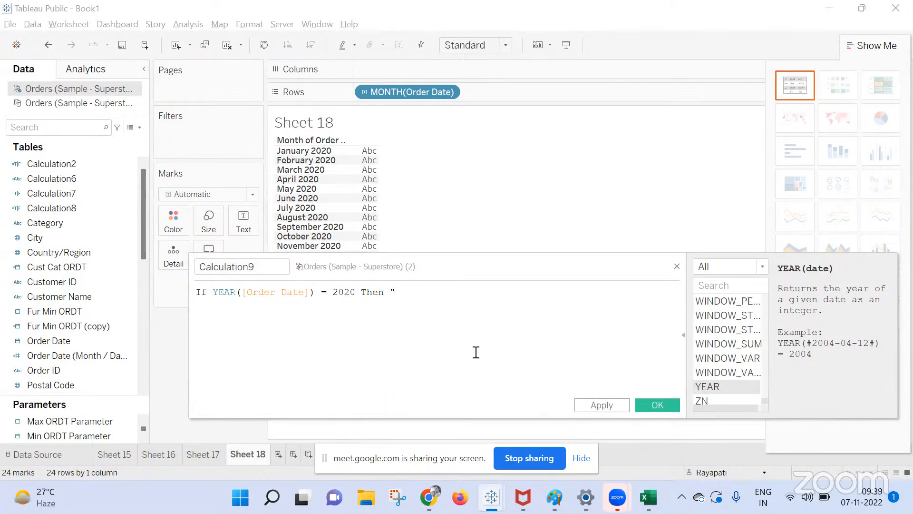
{"action": "type", "text": "Fy21"}
{"action": "type", "text": "\""}
{"action": "type", "text": "Else "}
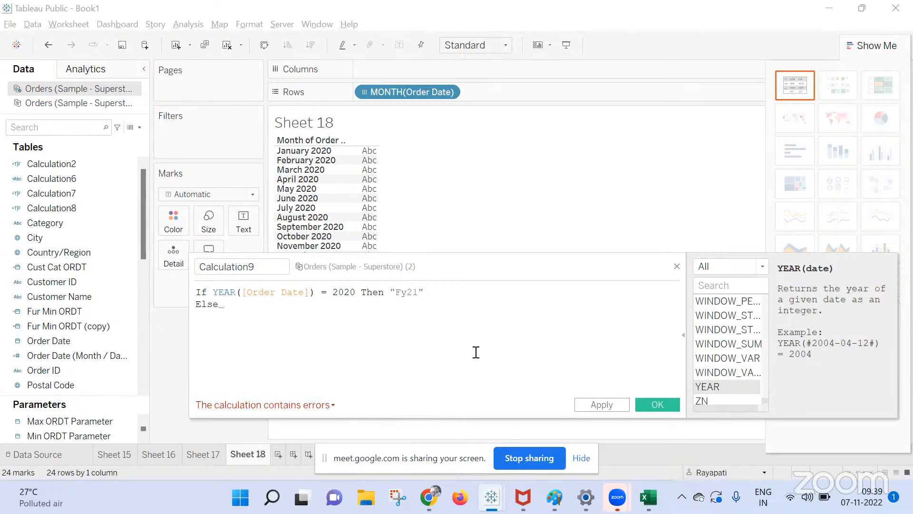
{"action": "type", "text": "Month"}
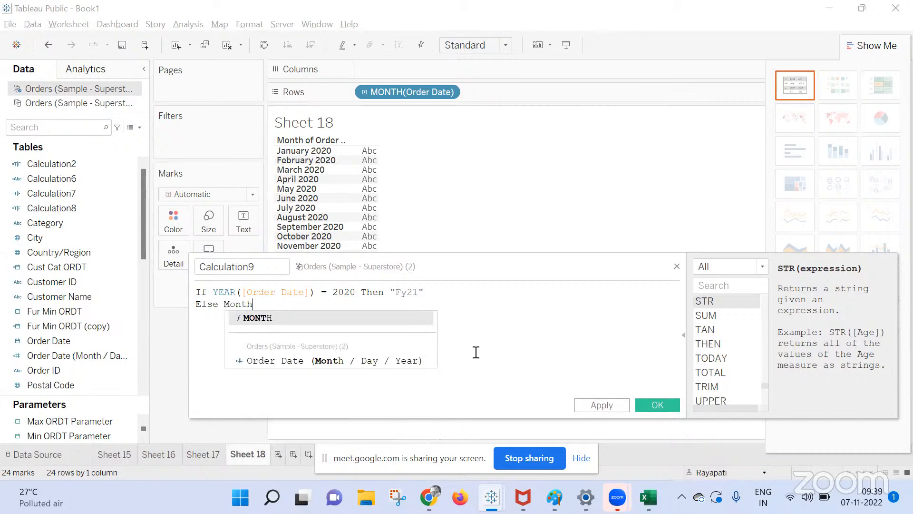
{"action": "key", "text": "Return"}
{"action": "type", "text": ")"}
{"action": "key", "text": "BackSpace"}
{"action": "key", "text": "BackSpace"}
{"action": "key", "text": "BackSpace"}
{"action": "key", "text": "BackSpace"}
{"action": "key", "text": "BackSpace"}
{"action": "key", "text": "BackSpace"}
{"action": "key", "text": "BackSpace"}
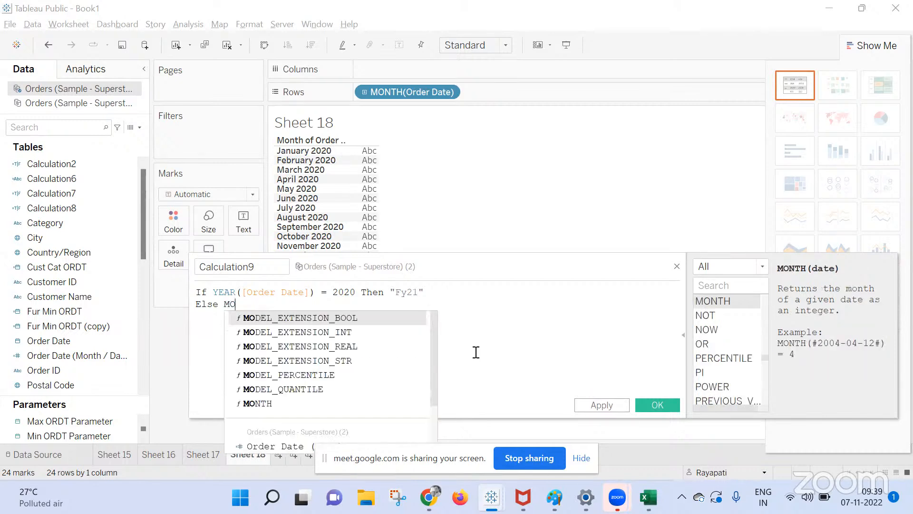
Finish the else branch with DATENAME('month',[Order Date]) + ' ' + Str(YEAR([Order Date])) End, saving Calculation9.
{"action": "type", "text": "Datena"}
{"action": "key", "text": "Return"}
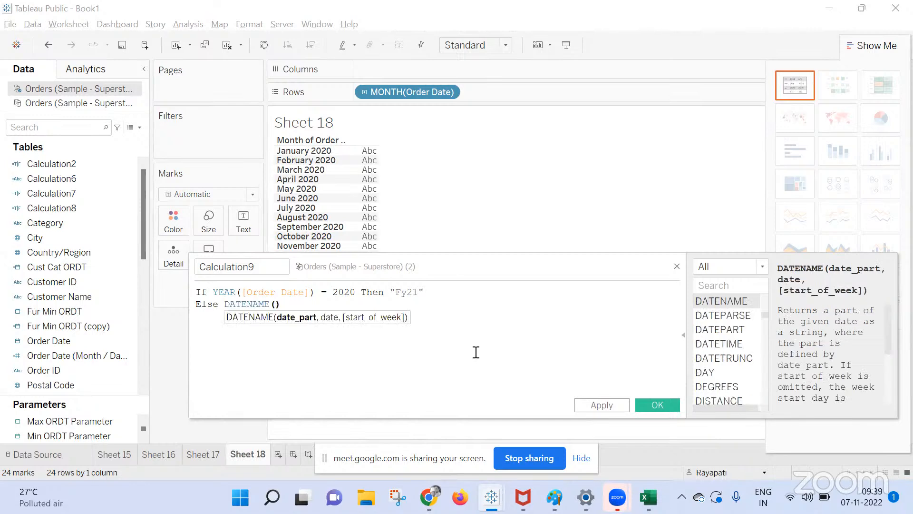
{"action": "type", "text": "'month"}
{"action": "type", "text": "',o"}
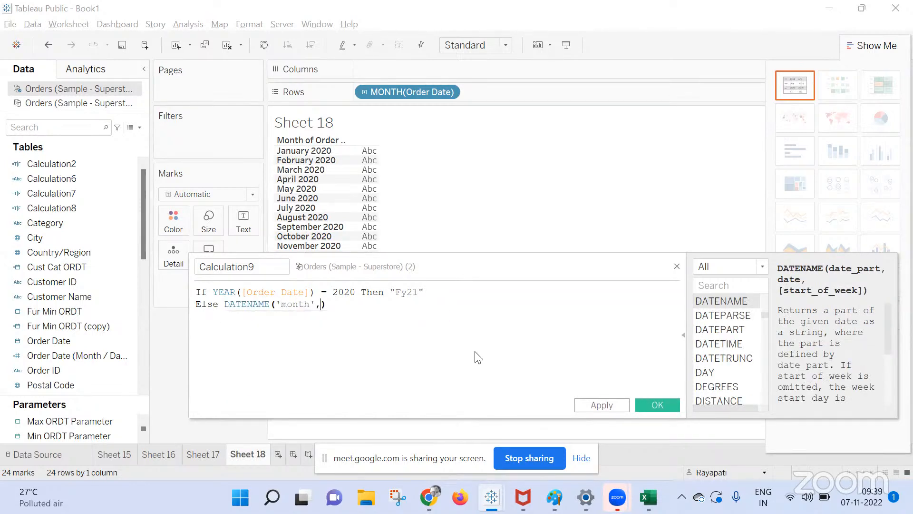
{"action": "type", "text": "rd"}
{"action": "key", "text": "Return"}
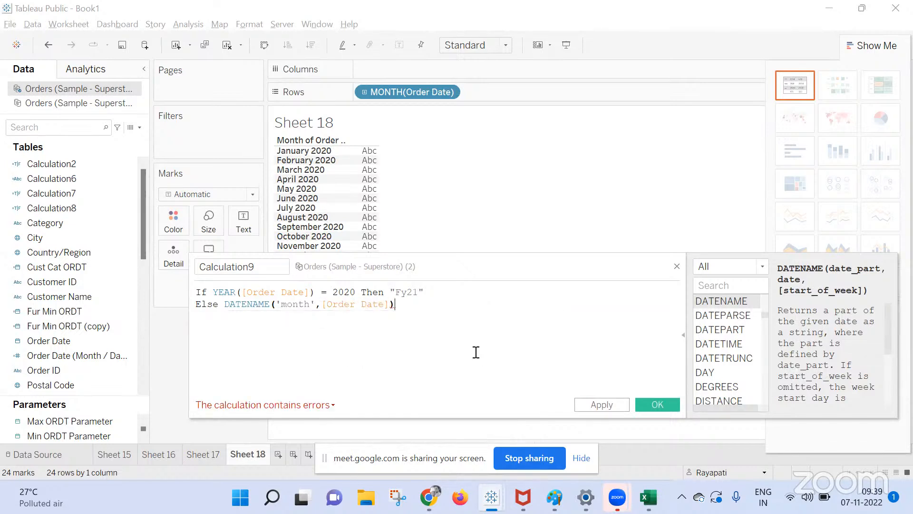
{"action": "type", "text": "+"}
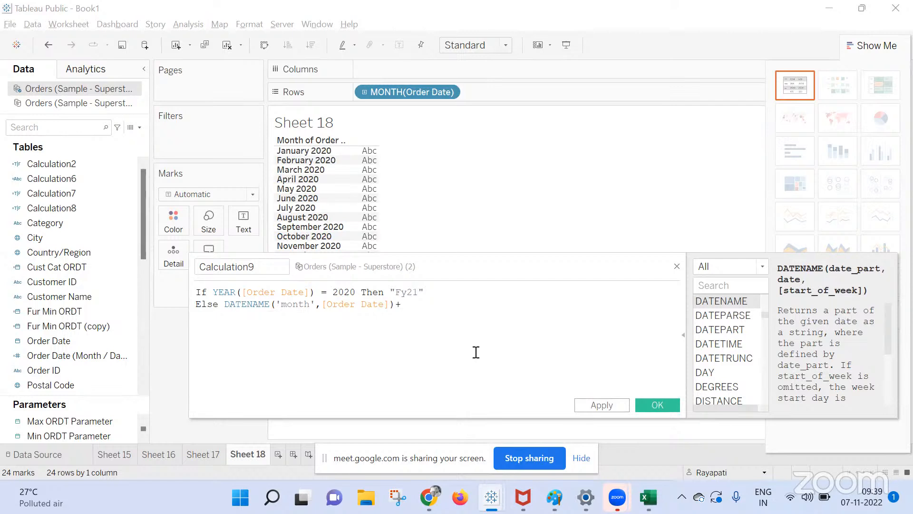
{"action": "type", "text": "'"}
{"action": "type", "text": "+ Str(YEAR("}
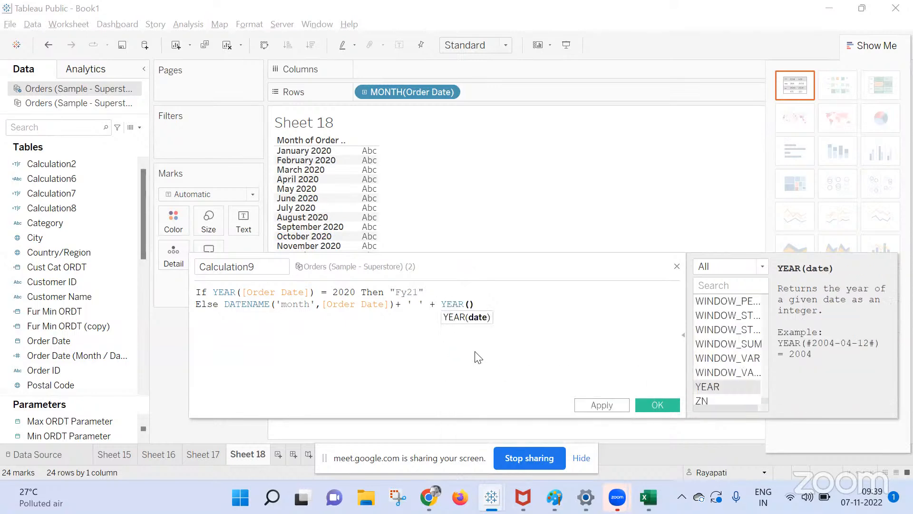
{"action": "type", "text": "[Order Date]"}
{"action": "key", "text": "Right"}
{"action": "key", "text": "Return"}
{"action": "type", "text": "End"}
{"action": "left_click", "coordinate": [625, 366]}
{"action": "left_click", "coordinate": [441, 305]}
{"action": "type", "text": "Str("}
{"action": "key", "text": "End"}
{"action": "type", "text": ")"}
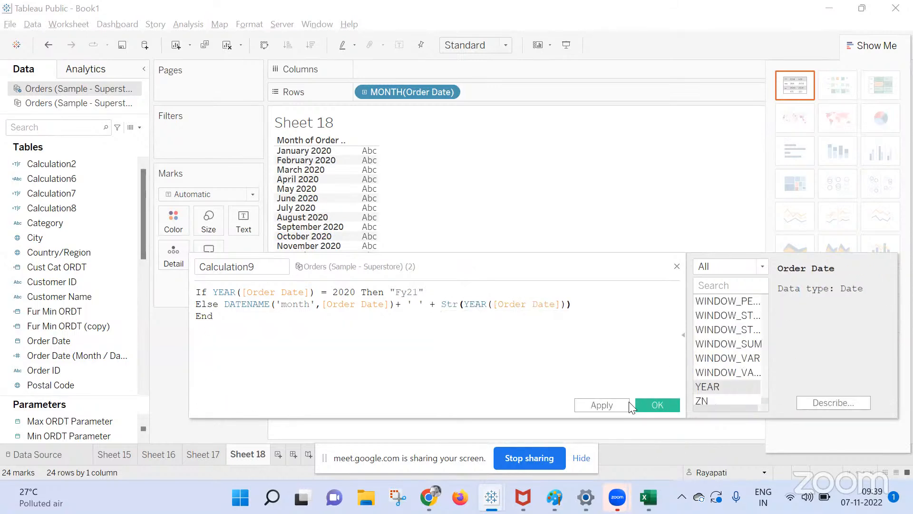
{"action": "left_click", "coordinate": [648, 402]}
Put Calculation9 on Rows and remove MONTH(Order Date), leaving Fy21 plus twelve 2021 months.
{"action": "left_click_drag", "start_coordinate": [70, 223], "coordinate": [491, 93]}
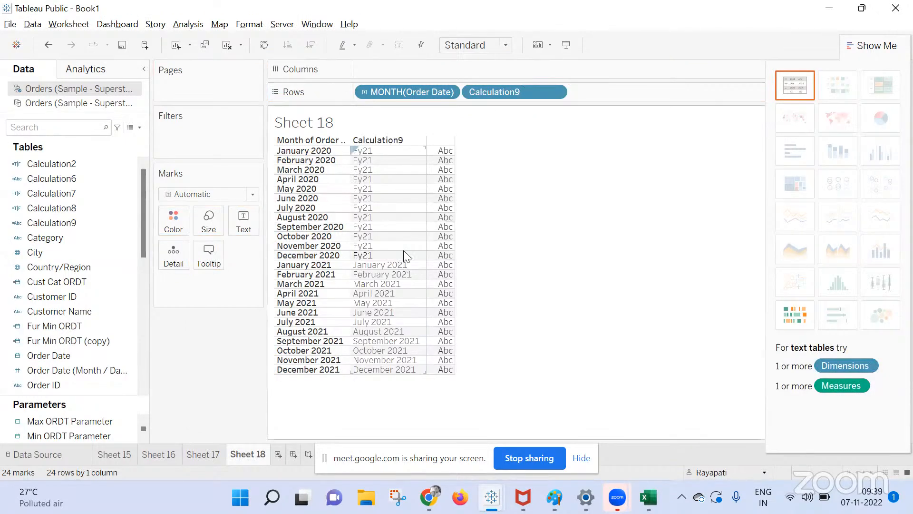
{"action": "left_click_drag", "start_coordinate": [391, 96], "coordinate": [626, 249]}
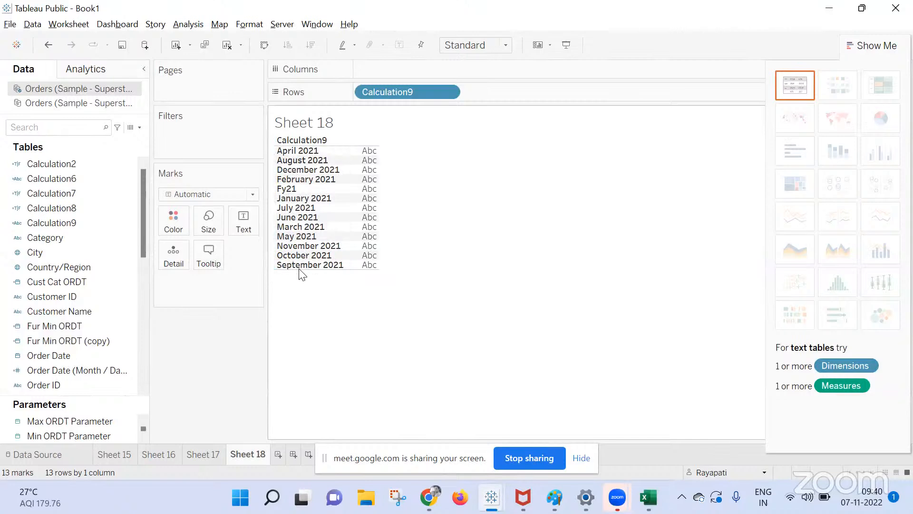
Sort Calculation9 by the field Order Date with Minimum aggregation so rows run chronologically.
{"action": "right_click", "coordinate": [378, 95]}
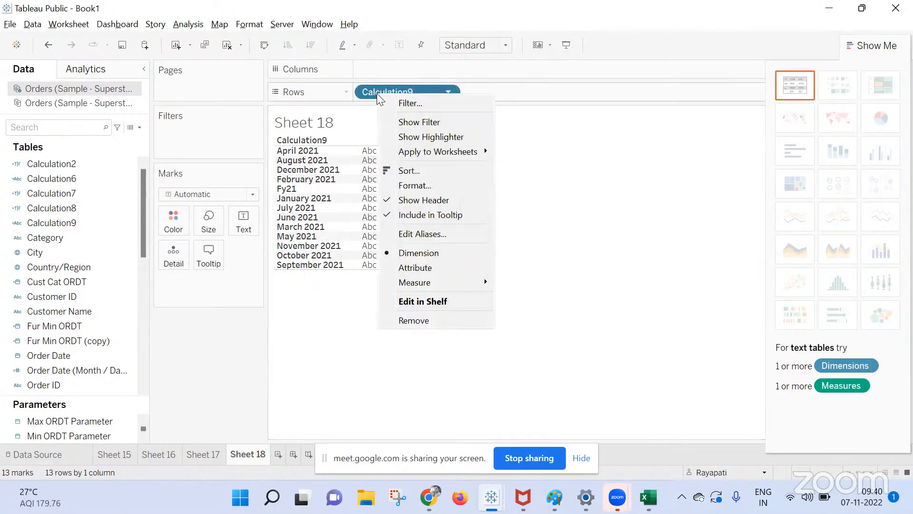
{"action": "left_click", "coordinate": [423, 172]}
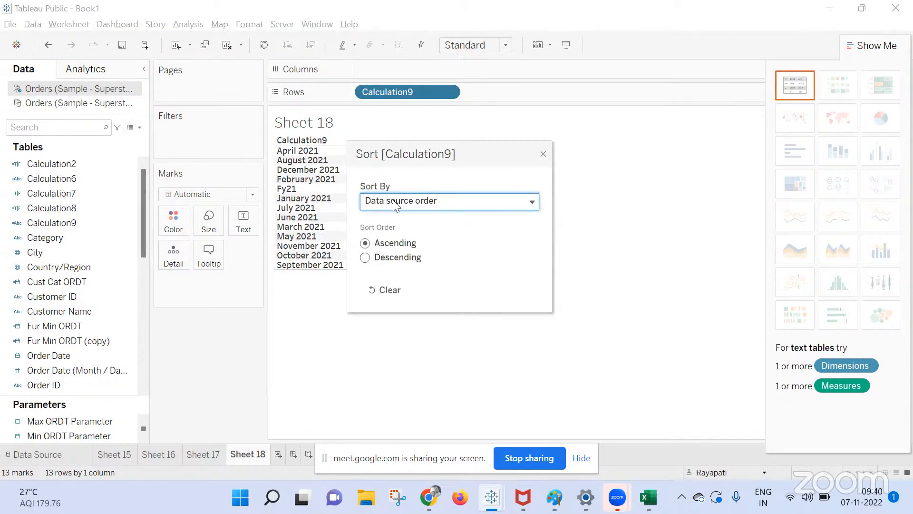
{"action": "left_click", "coordinate": [393, 204]}
{"action": "left_click", "coordinate": [392, 268]}
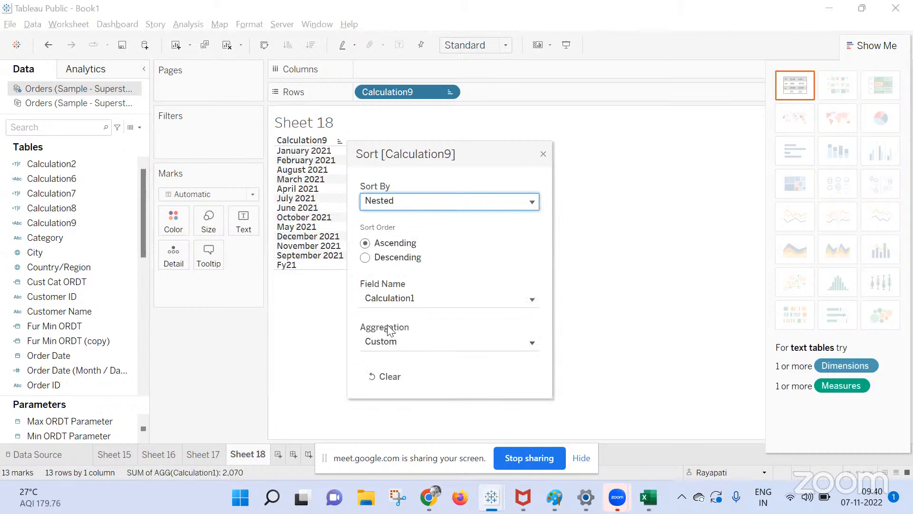
{"action": "left_click", "coordinate": [383, 299]}
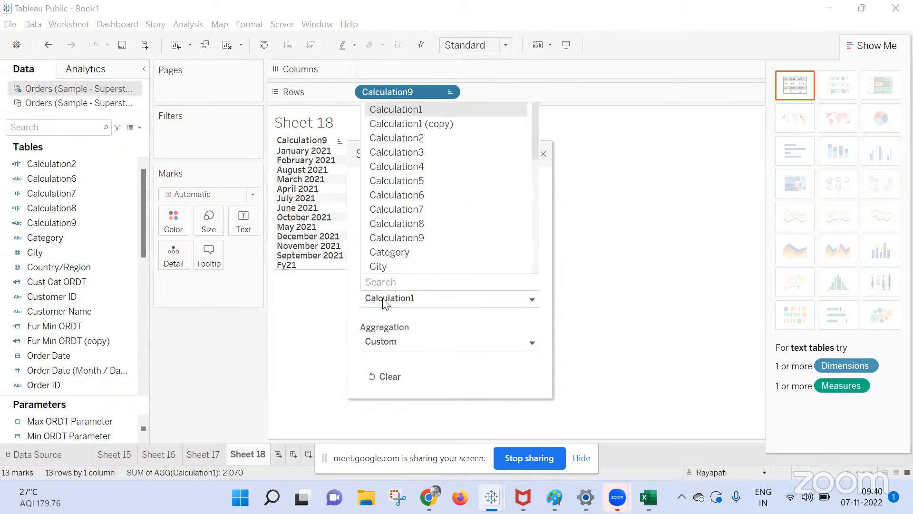
{"action": "type", "text": "ord"}
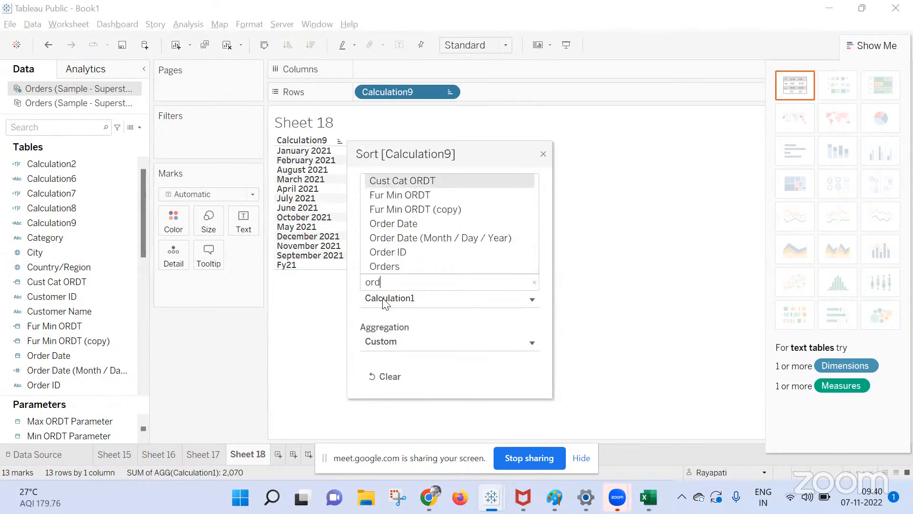
{"action": "left_click", "coordinate": [409, 223]}
{"action": "left_click", "coordinate": [405, 342]}
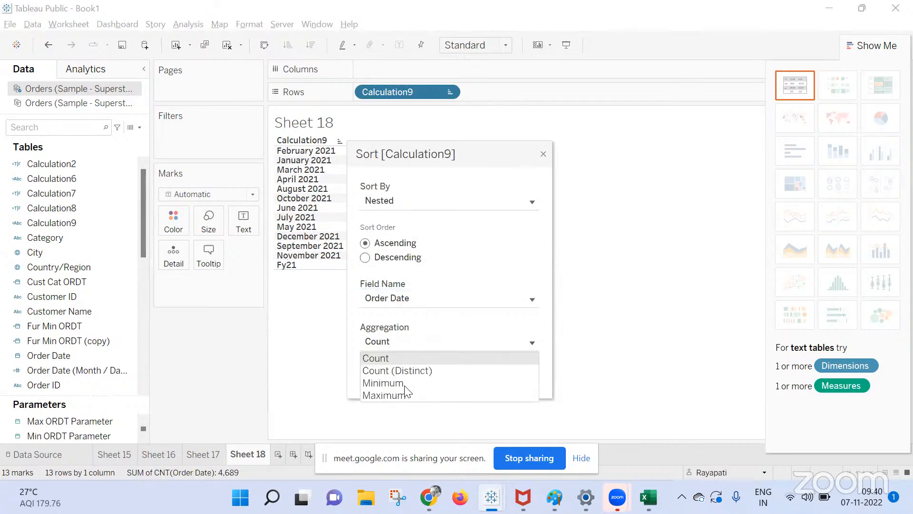
{"action": "left_click", "coordinate": [405, 384]}
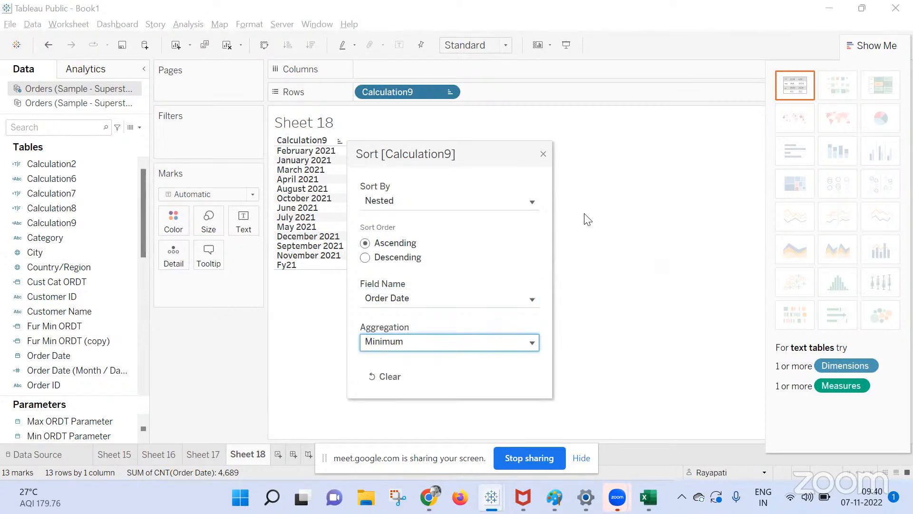
{"action": "left_click_drag", "start_coordinate": [477, 163], "coordinate": [613, 84]}
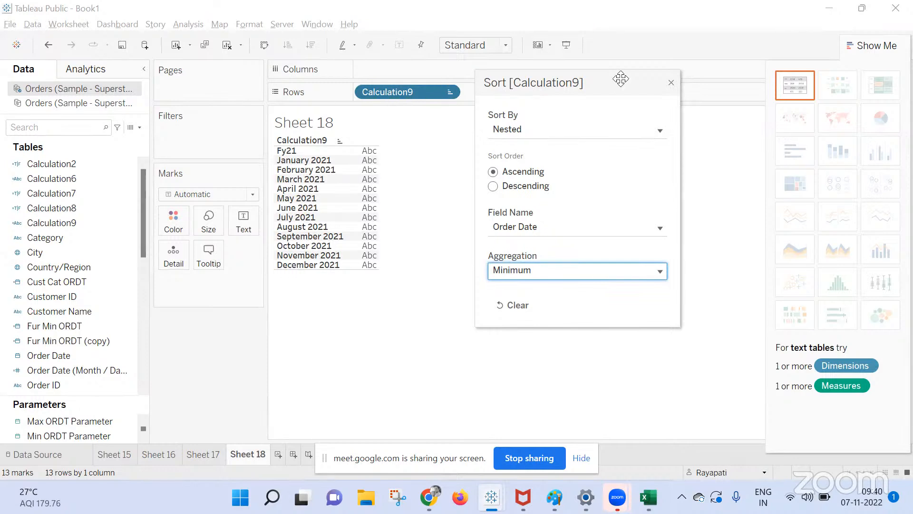
{"action": "left_click", "coordinate": [670, 84]}
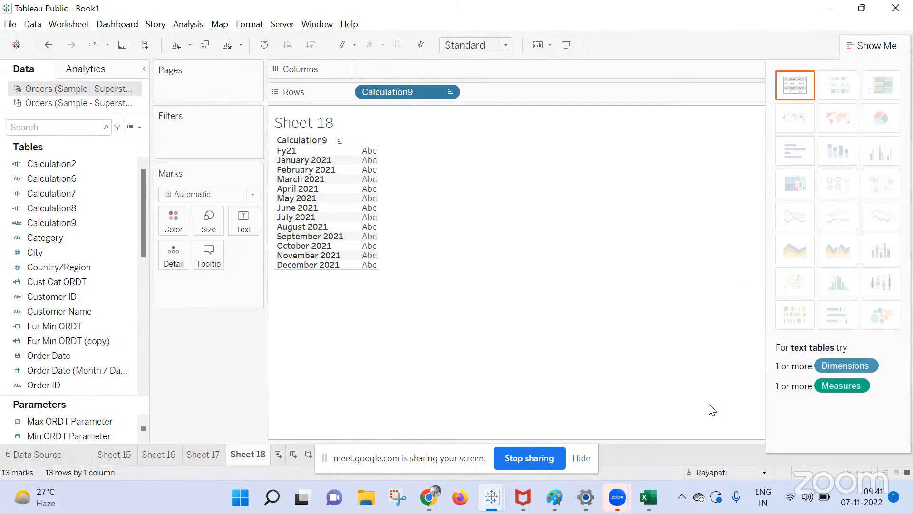
{"action": "left_click", "coordinate": [681, 497]}
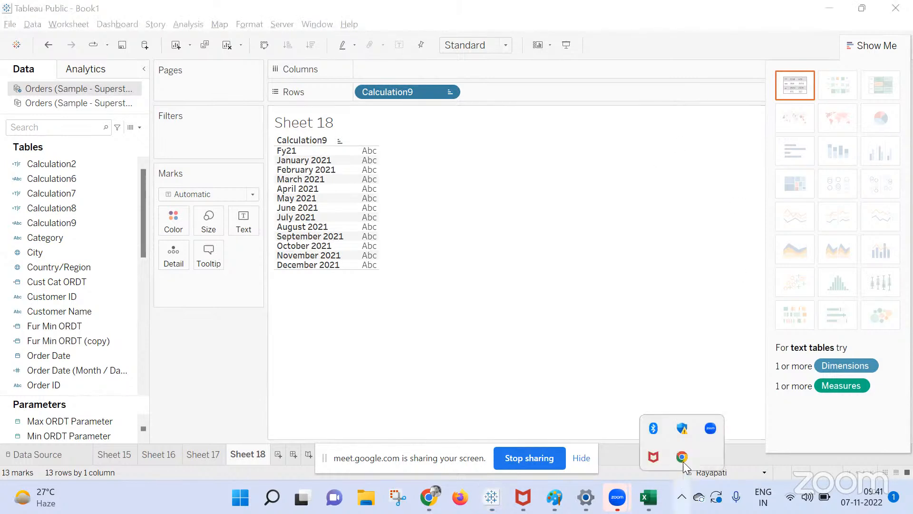
{"action": "left_click", "coordinate": [510, 353]}
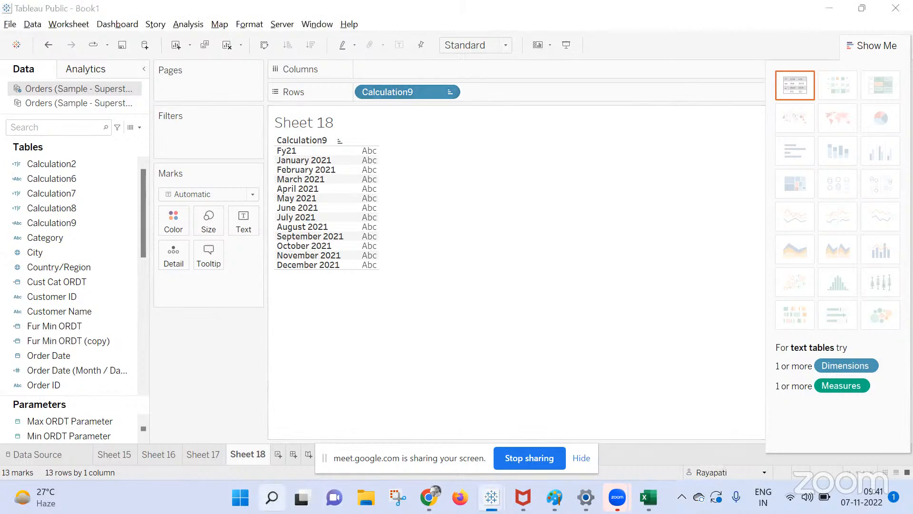
{"action": "left_click", "coordinate": [272, 497]}
Launch Telegram Desktop on the Tableau group chat, then return to the Google Meet call.
{"action": "type", "text": "tele"}
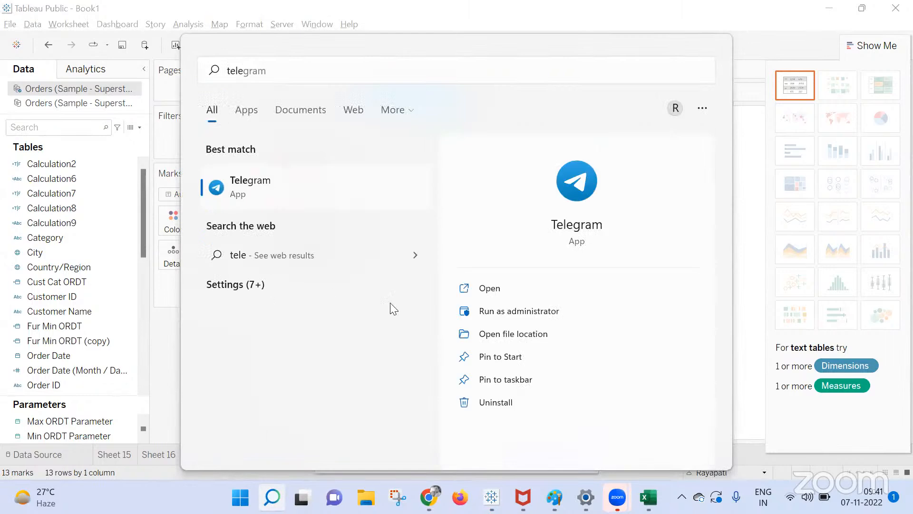
{"action": "left_click", "coordinate": [477, 290]}
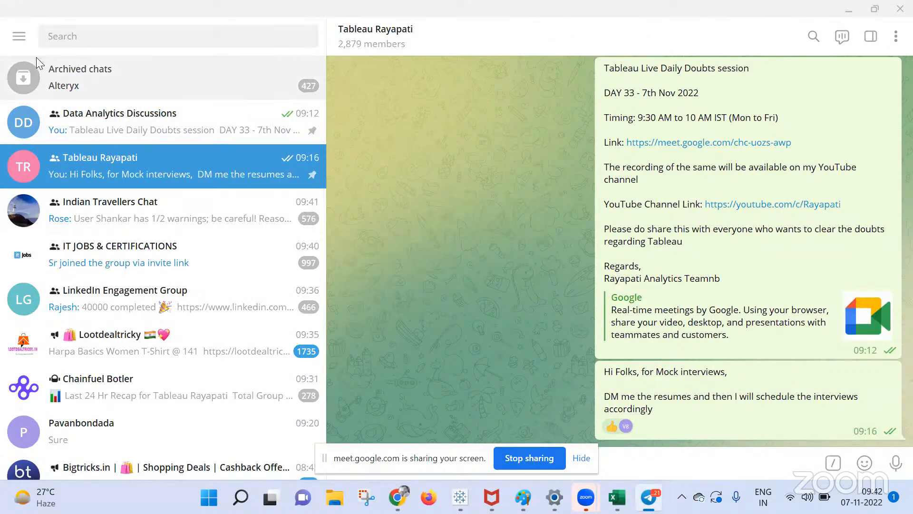
{"action": "left_click", "coordinate": [19, 38]}
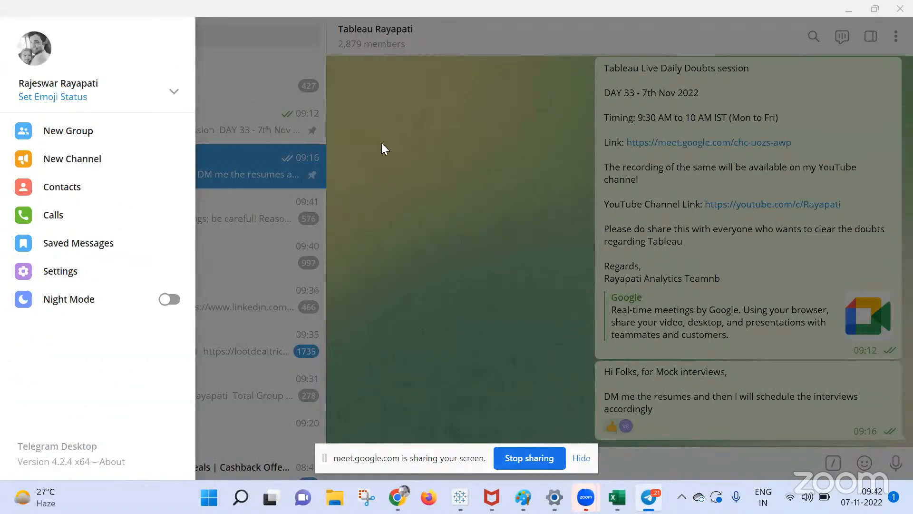
{"action": "left_click", "coordinate": [401, 168]}
{"action": "mouse_move", "coordinate": [398, 497]}
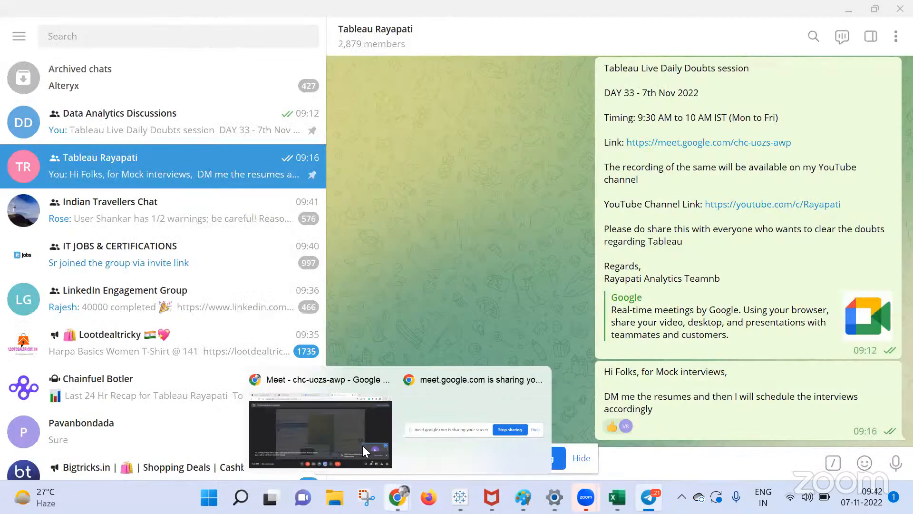
{"action": "left_click", "coordinate": [348, 426]}
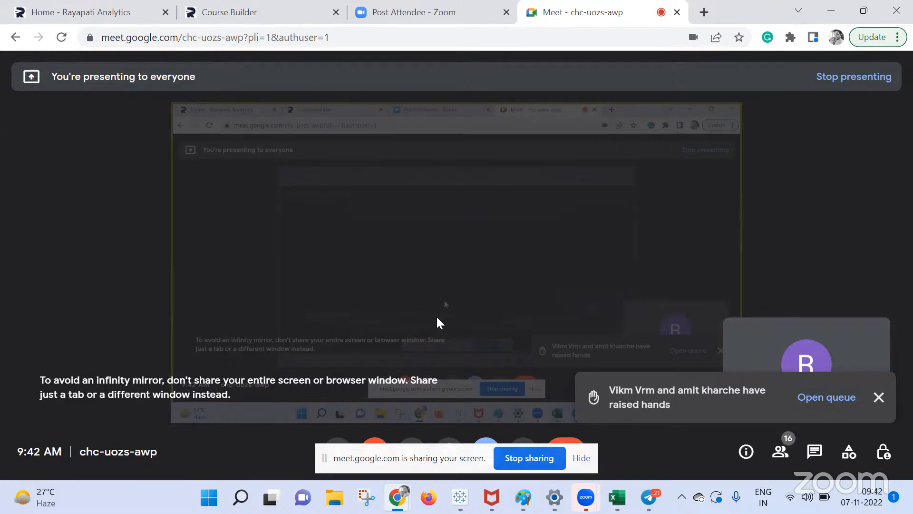
Hide the screen-sharing notice and stop presenting the screen in Google Meet.
{"action": "left_click", "coordinate": [581, 459]}
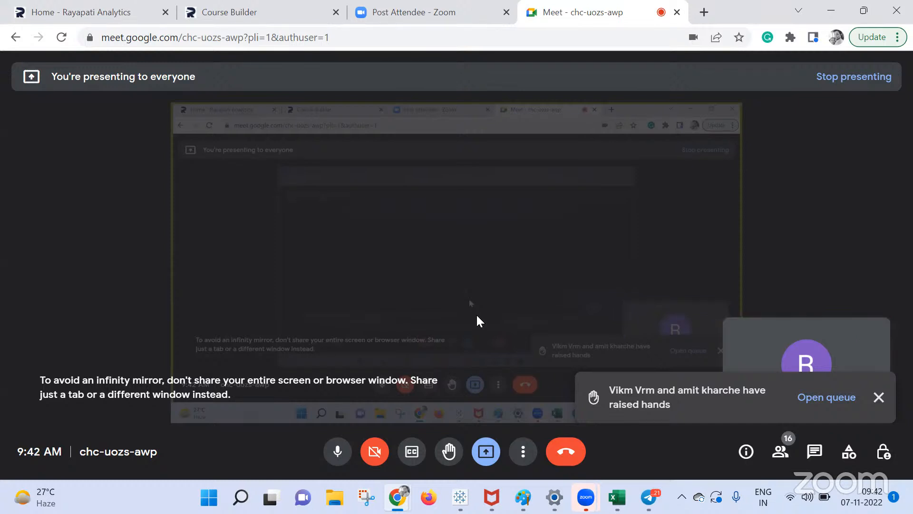
{"action": "left_click", "coordinate": [485, 449]}
{"action": "left_click", "coordinate": [518, 402]}
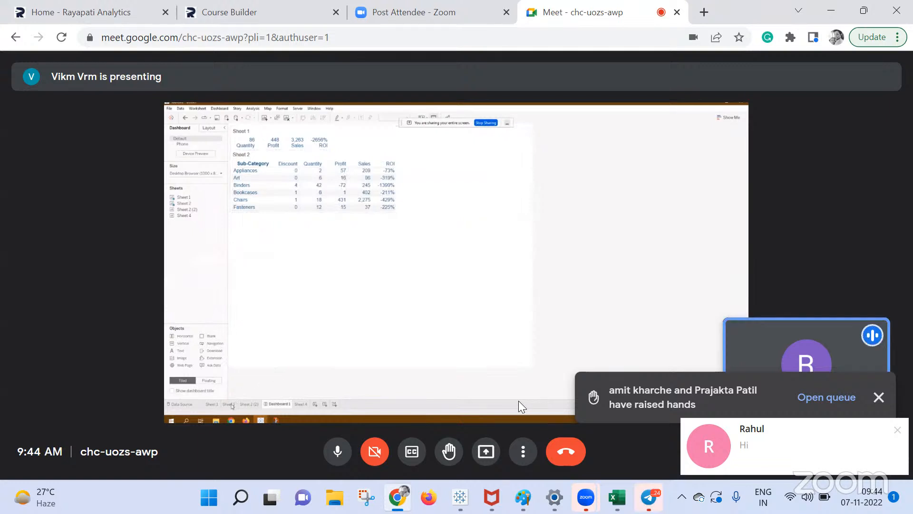
Dismiss the Google Meet chat notification.
{"action": "mouse_move", "coordinate": [586, 497]}
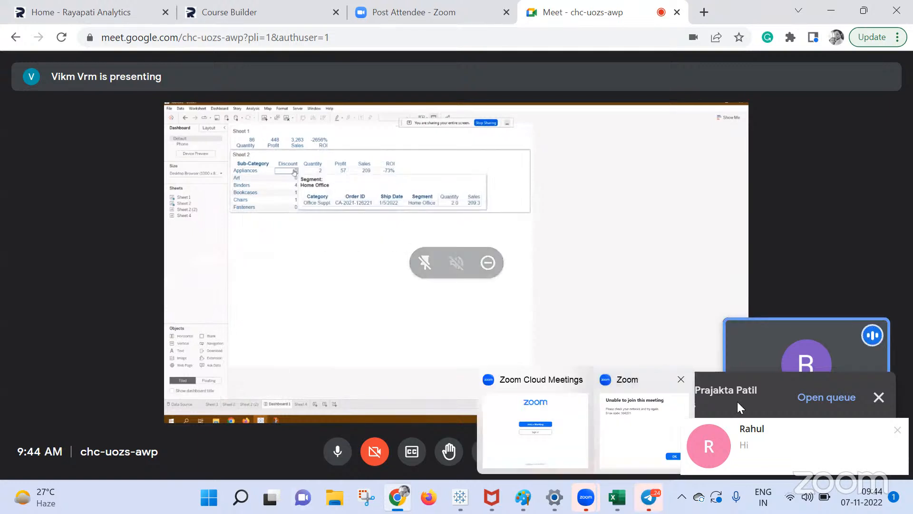
{"action": "left_click", "coordinate": [898, 430]}
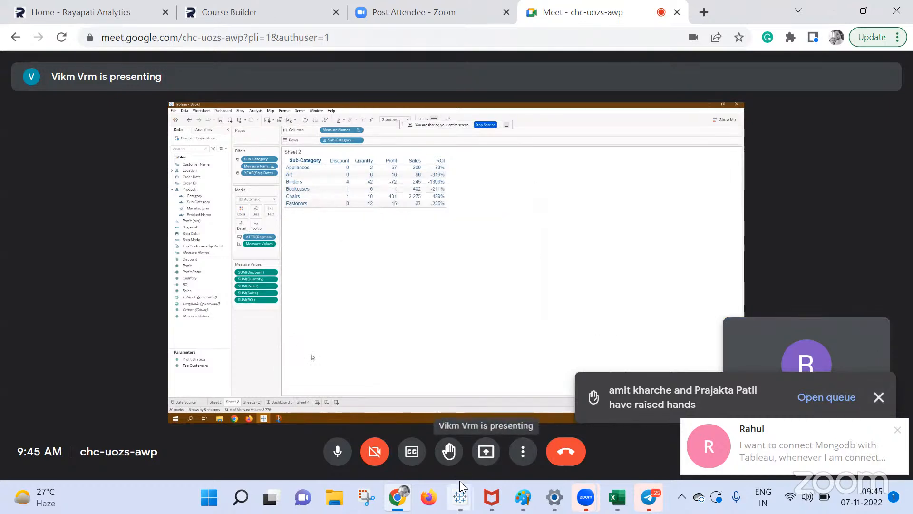
Return to the Book1 workbook and add a new blank Sheet 19.
{"action": "mouse_move", "coordinate": [460, 492]}
{"action": "left_click", "coordinate": [413, 442]}
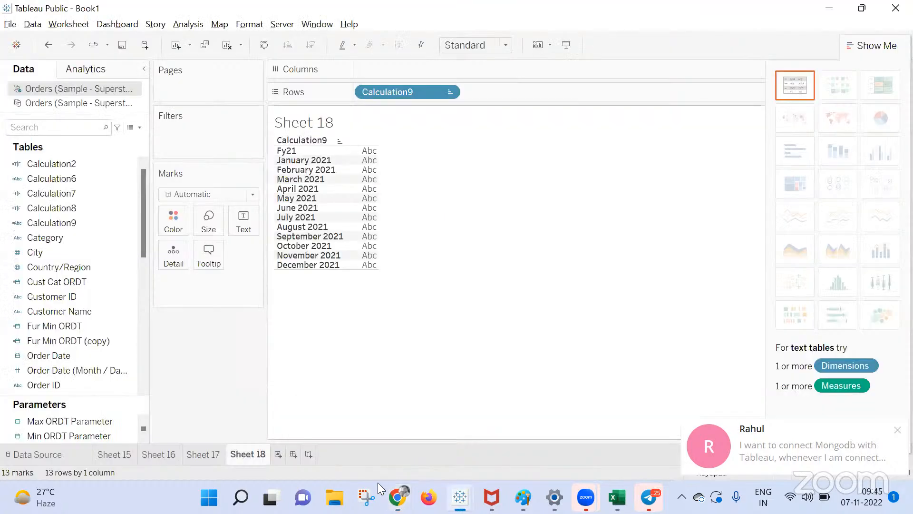
{"action": "left_click", "coordinate": [277, 454]}
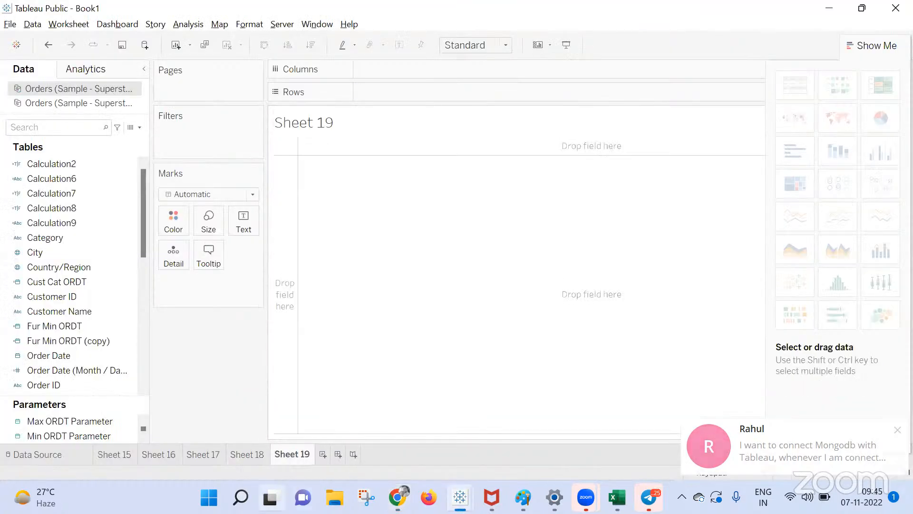
{"action": "scroll", "coordinate": [113, 279], "scroll_direction": "down", "scroll_amount": 2}
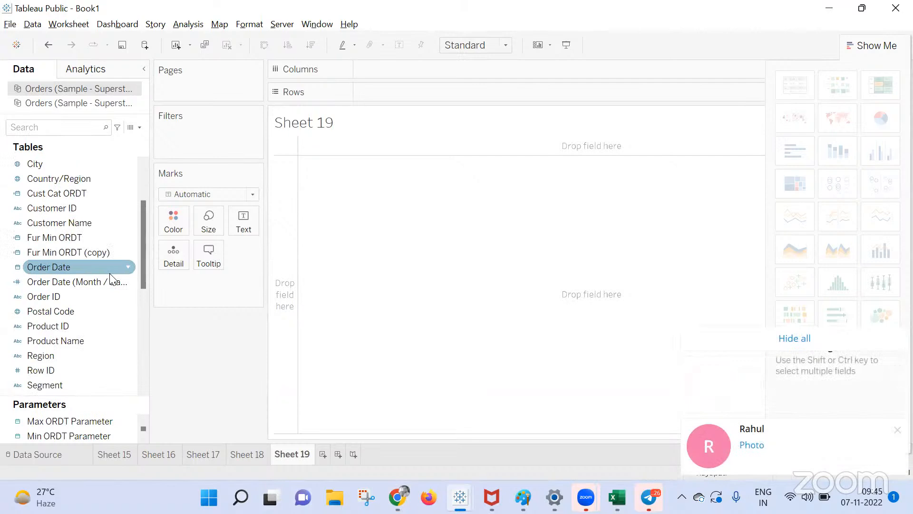
{"action": "scroll", "coordinate": [71, 371], "scroll_direction": "down", "scroll_amount": 3}
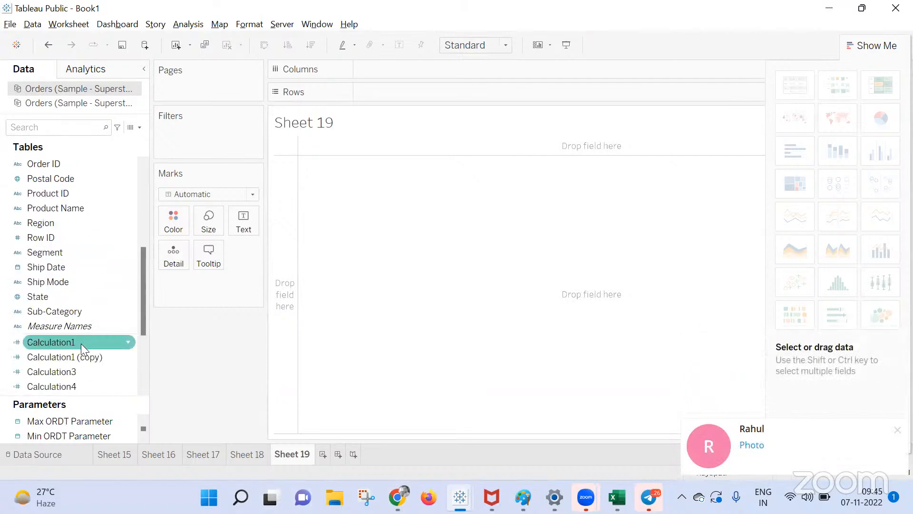
Tabulate Sub-Category rows with Sales, Profit and Quantity, then add blank Sheet 20.
{"action": "left_click_drag", "start_coordinate": [54, 312], "coordinate": [441, 100]}
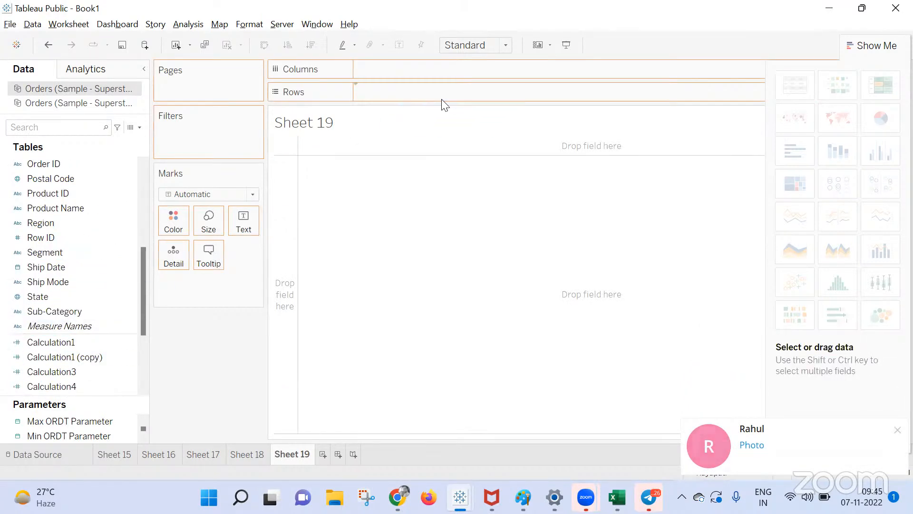
{"action": "scroll", "coordinate": [72, 237], "scroll_direction": "down", "scroll_amount": 3}
{"action": "left_click_drag", "start_coordinate": [46, 326], "coordinate": [246, 217]}
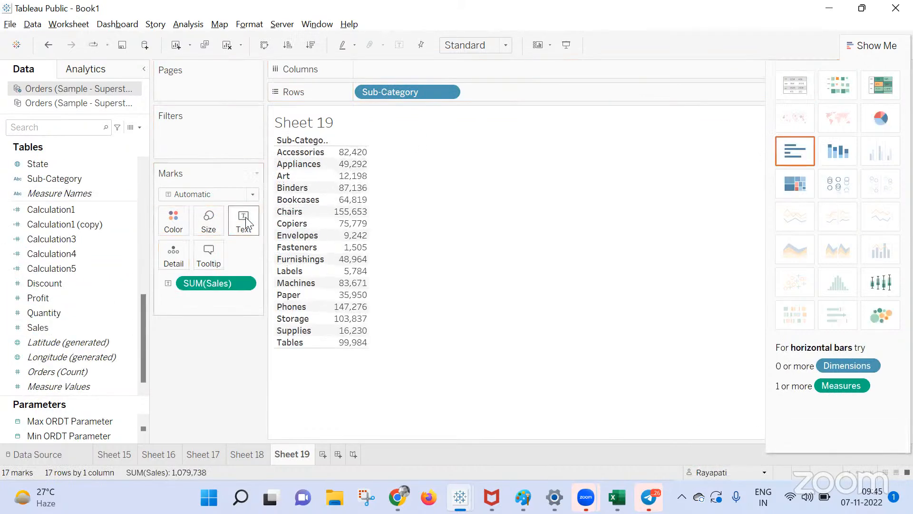
{"action": "left_click_drag", "start_coordinate": [36, 297], "coordinate": [357, 231]}
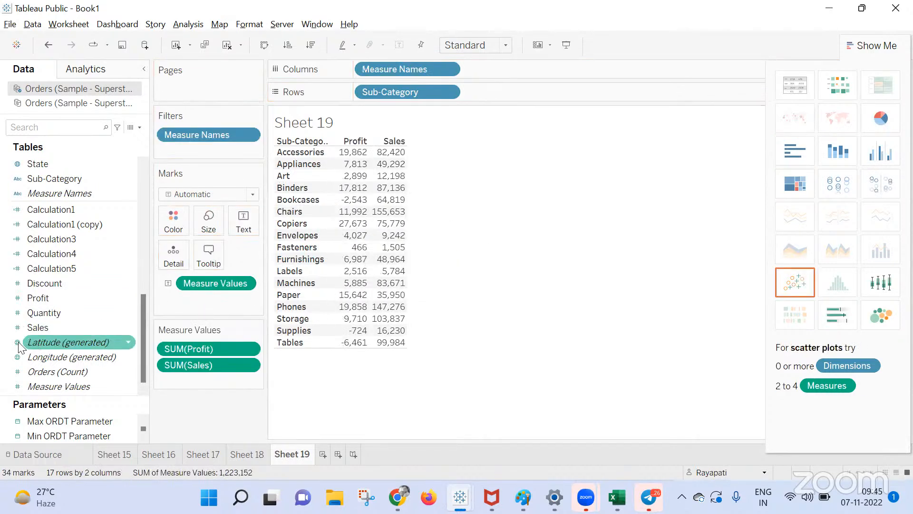
{"action": "left_click_drag", "start_coordinate": [46, 309], "coordinate": [383, 216]}
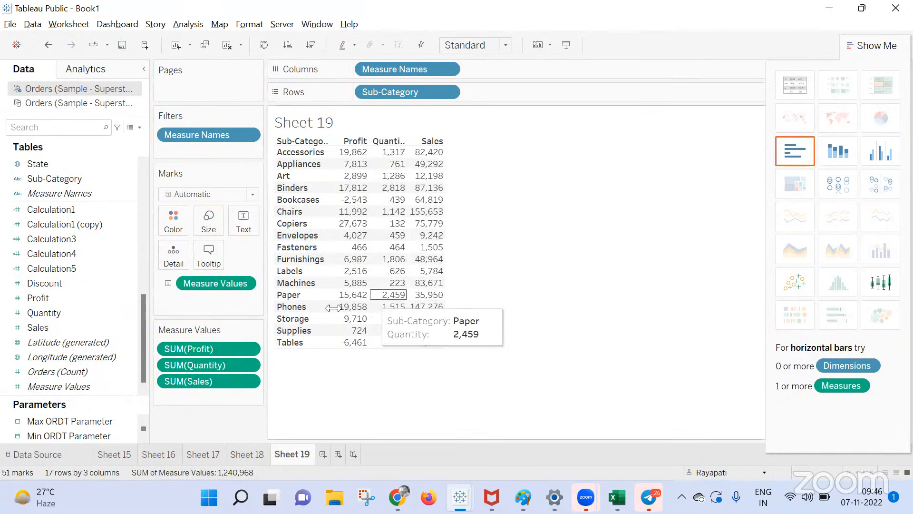
{"action": "left_click", "coordinate": [324, 454]}
{"action": "scroll", "coordinate": [86, 342], "scroll_direction": "up", "scroll_amount": 8}
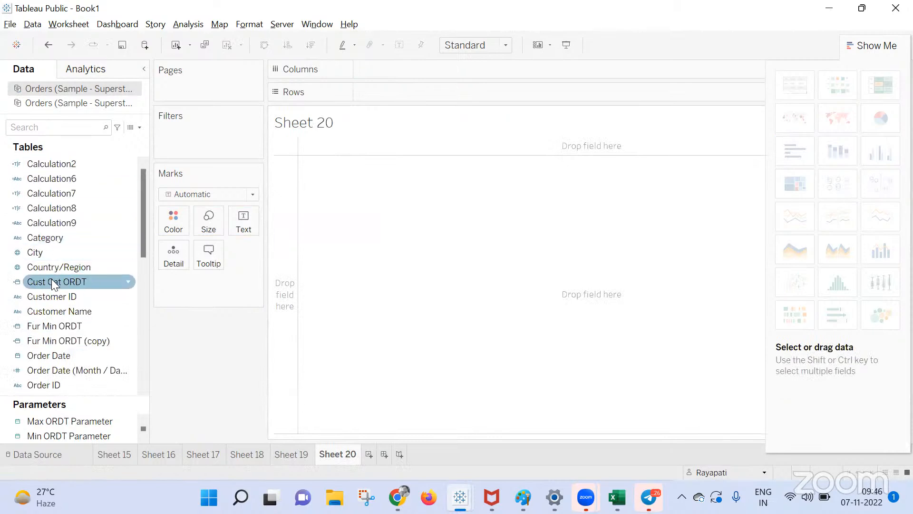
List all 759 Customer Names with summed Discount on Sheet 20, then return to Sheet 19.
{"action": "left_click_drag", "start_coordinate": [55, 311], "coordinate": [409, 101]}
{"action": "left_click", "coordinate": [413, 244]}
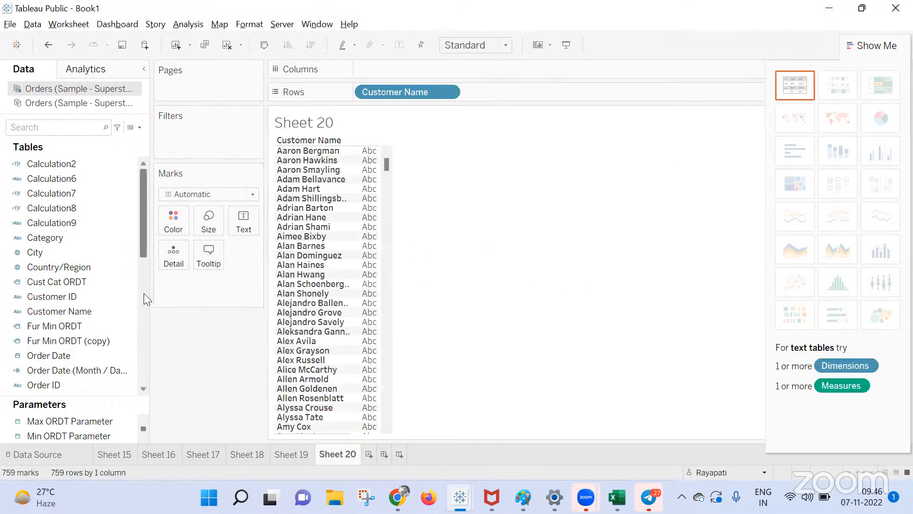
{"action": "scroll", "coordinate": [93, 306], "scroll_direction": "down", "scroll_amount": 3}
{"action": "scroll", "coordinate": [53, 348], "scroll_direction": "down", "scroll_amount": 5}
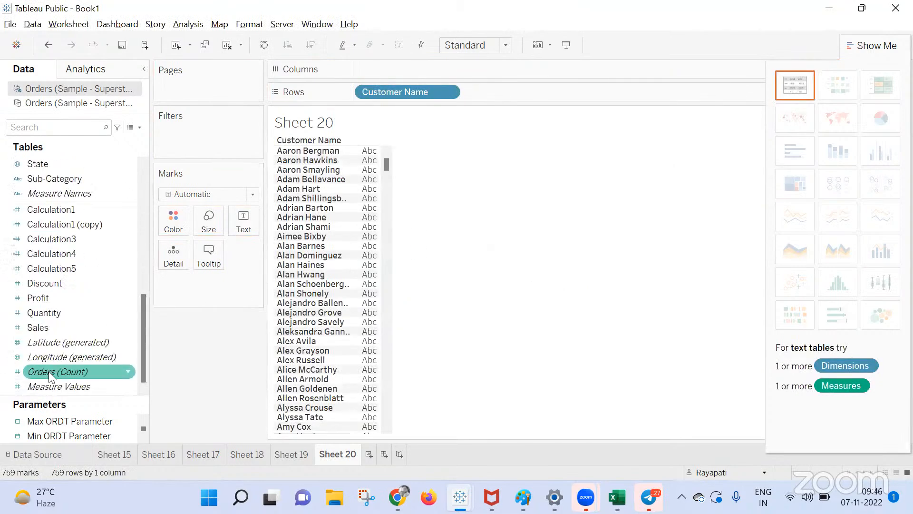
{"action": "left_click_drag", "start_coordinate": [53, 284], "coordinate": [238, 215]}
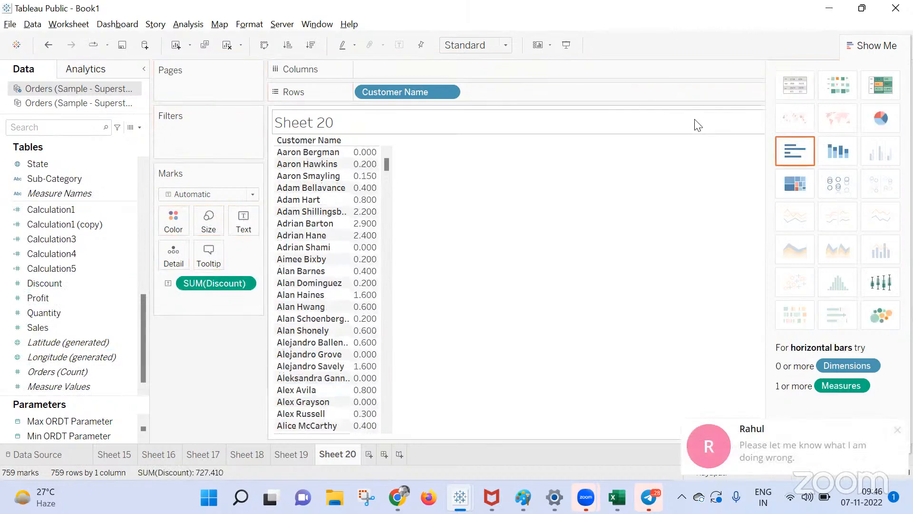
{"action": "left_click", "coordinate": [300, 454]}
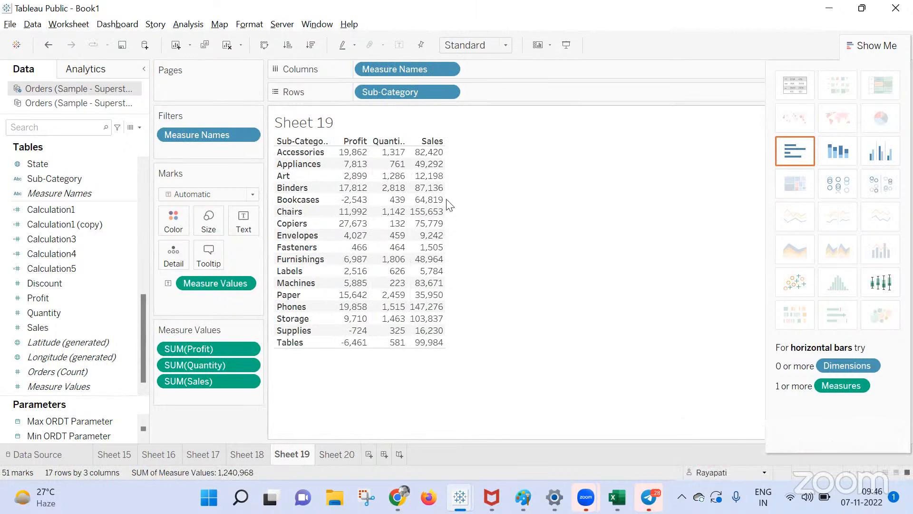
Delete all default text in Sheet 19's Edit Tooltip, then switch to the Google Meet call.
{"action": "left_click", "coordinate": [216, 256]}
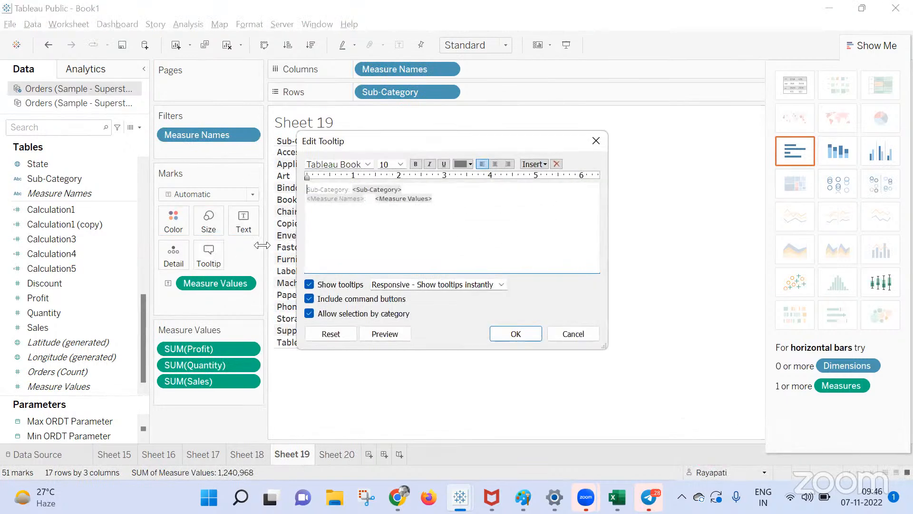
{"action": "left_click", "coordinate": [544, 166]}
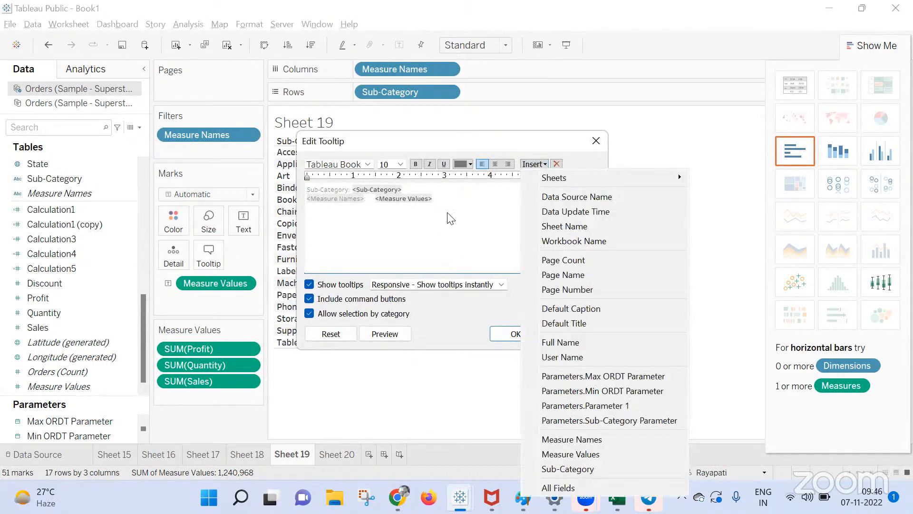
{"action": "left_click", "coordinate": [465, 206]}
{"action": "left_click_drag", "start_coordinate": [465, 206], "coordinate": [275, 193]}
{"action": "key", "text": "Delete"}
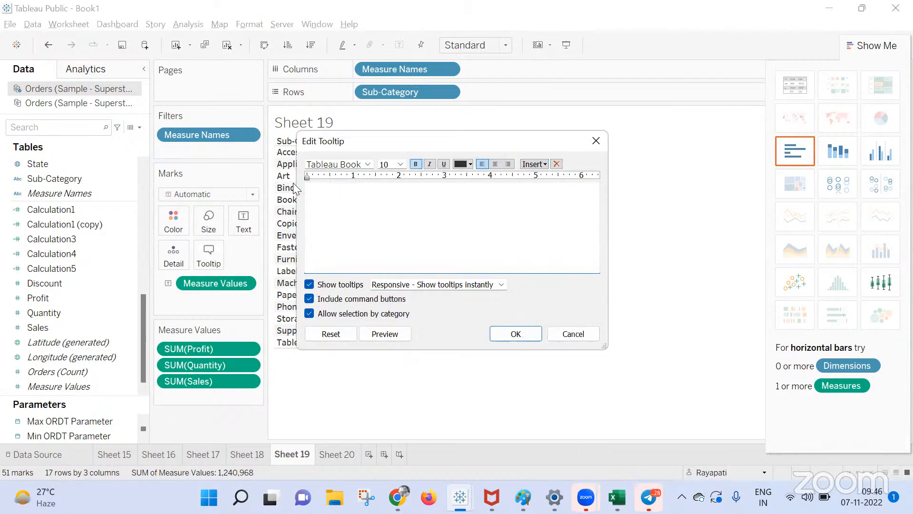
{"action": "left_click", "coordinate": [544, 164]}
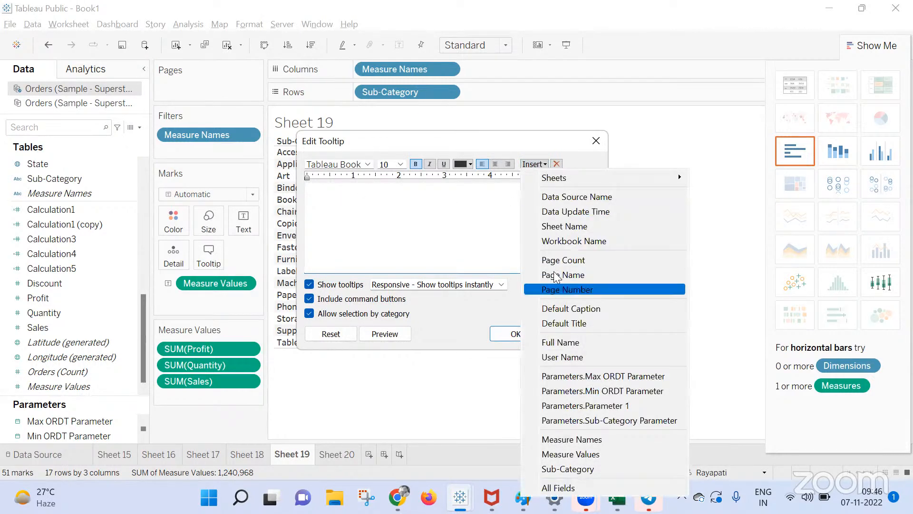
{"action": "left_click", "coordinate": [397, 497]}
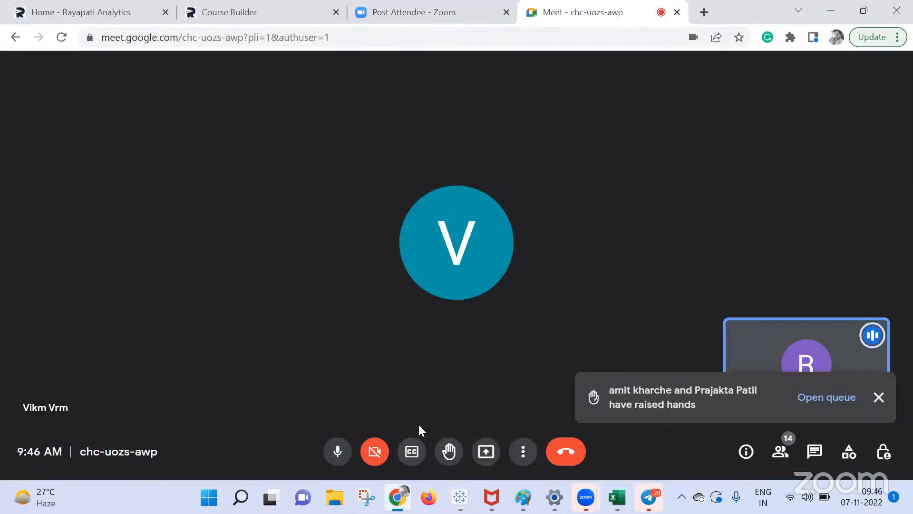
Share the entire screen in Google Meet again, then bring Tableau Public back to the front.
{"action": "left_click", "coordinate": [486, 451]}
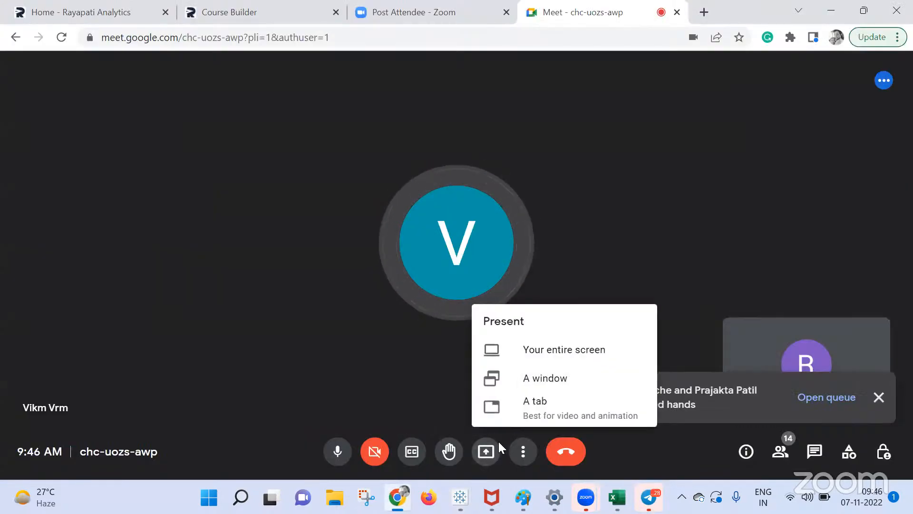
{"action": "left_click", "coordinate": [544, 349]}
{"action": "left_click", "coordinate": [419, 244]}
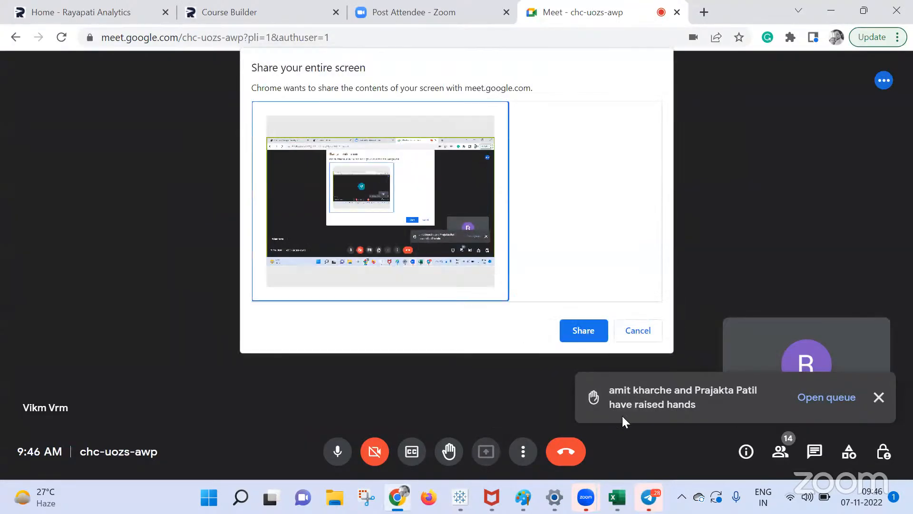
{"action": "left_click", "coordinate": [577, 328]}
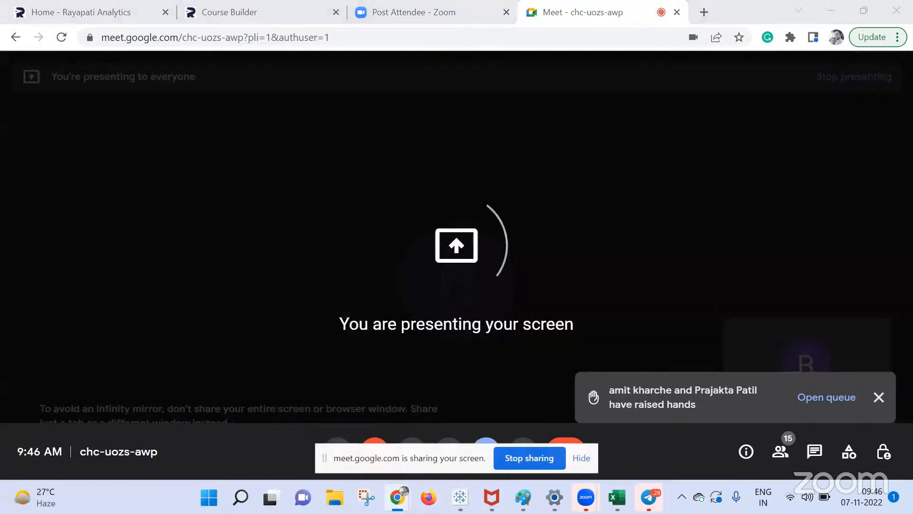
{"action": "mouse_move", "coordinate": [398, 498]}
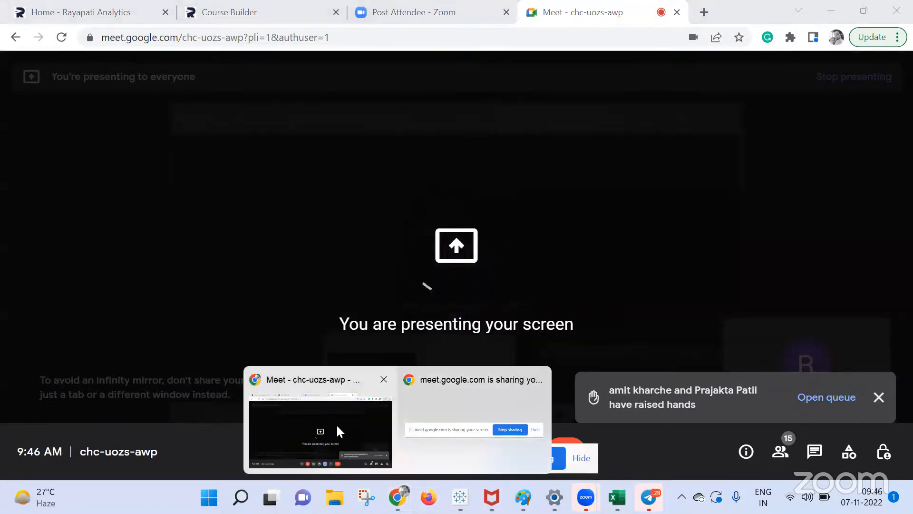
{"action": "mouse_move", "coordinate": [460, 498]}
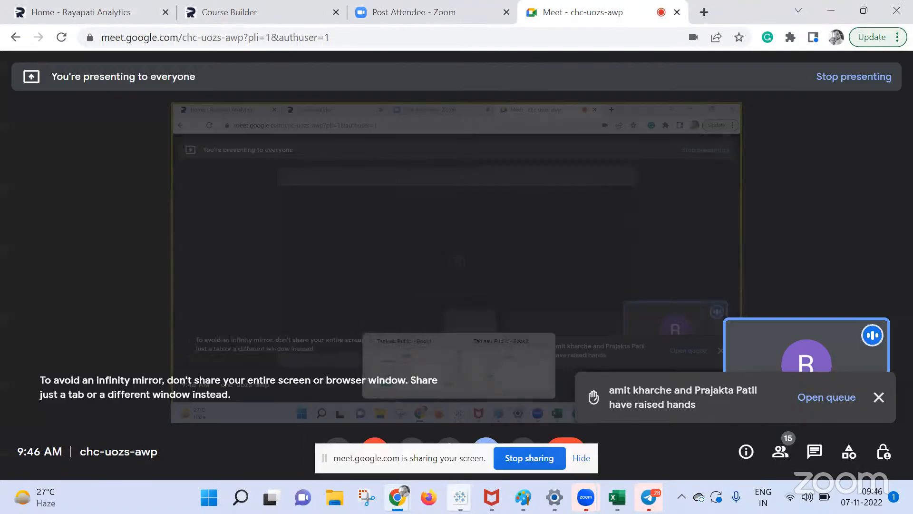
{"action": "left_click", "coordinate": [389, 441]}
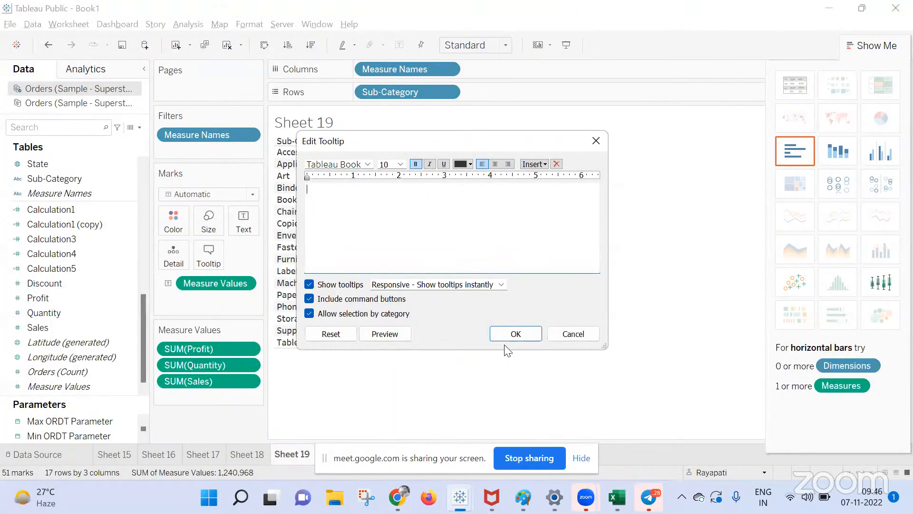
Clear Sheet 19's tooltip text and embed Sheet 20 in its place, then check it on a table value.
{"action": "left_click", "coordinate": [594, 140]}
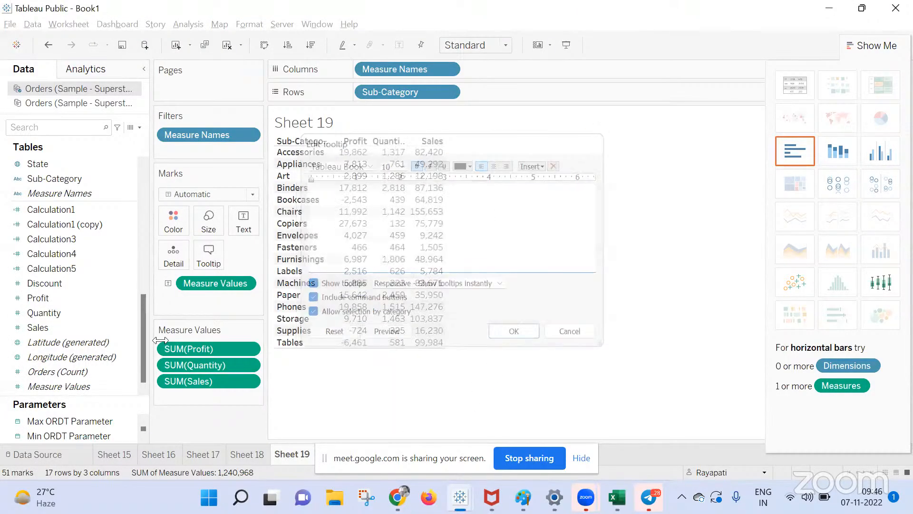
{"action": "left_click", "coordinate": [214, 257]}
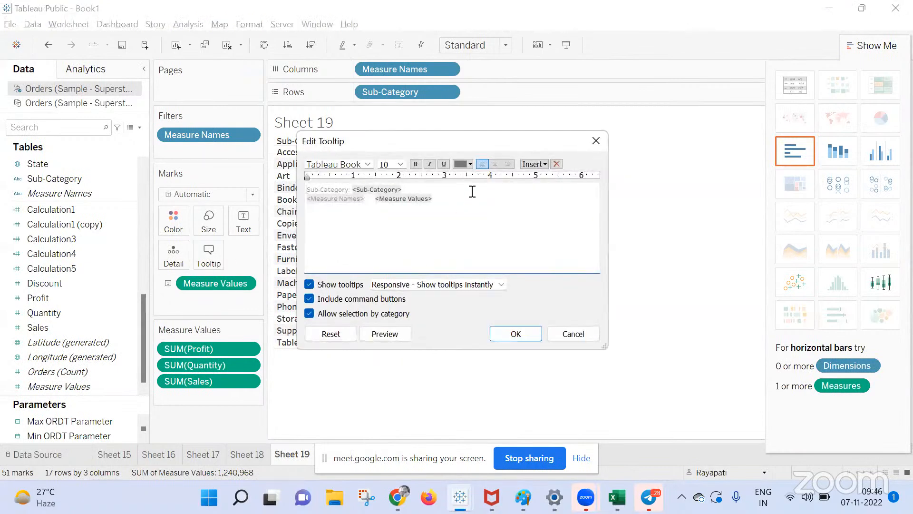
{"action": "key", "text": "ctrl+a"}
{"action": "key", "text": "Delete"}
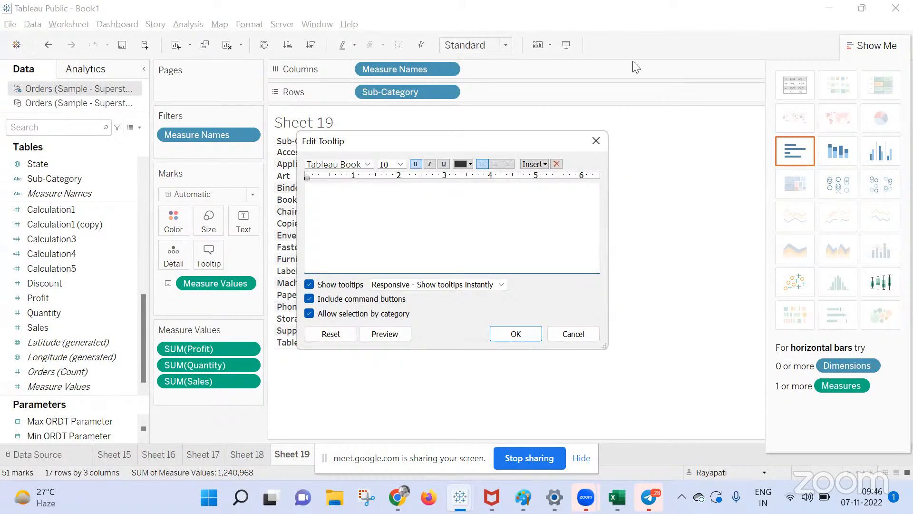
{"action": "left_click", "coordinate": [535, 164]}
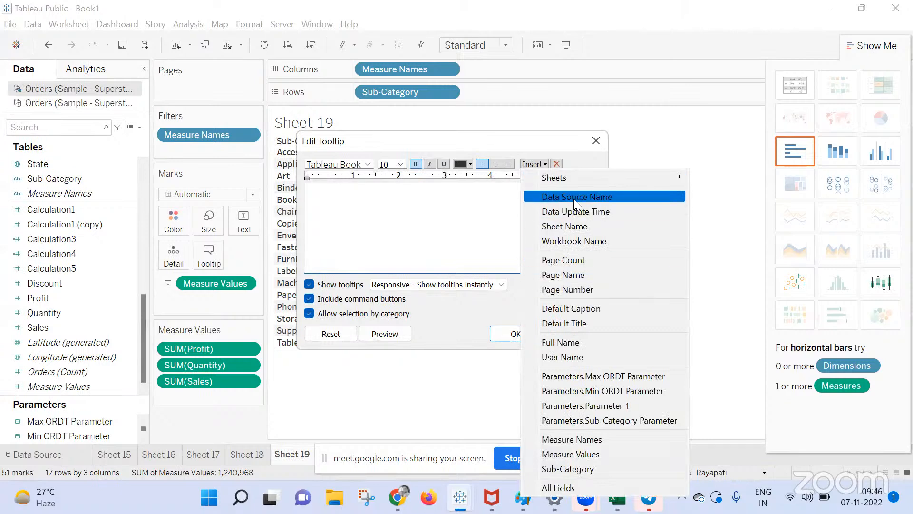
{"action": "mouse_move", "coordinate": [581, 176]}
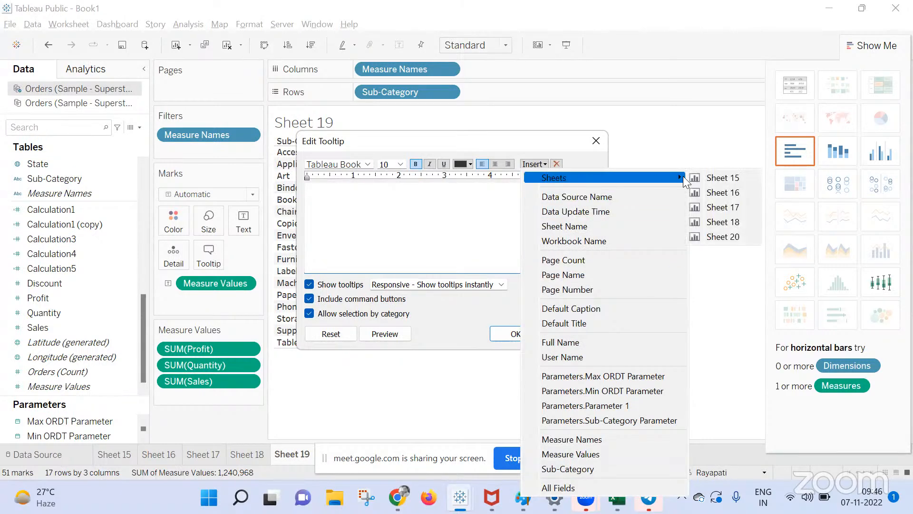
{"action": "left_click", "coordinate": [719, 234]}
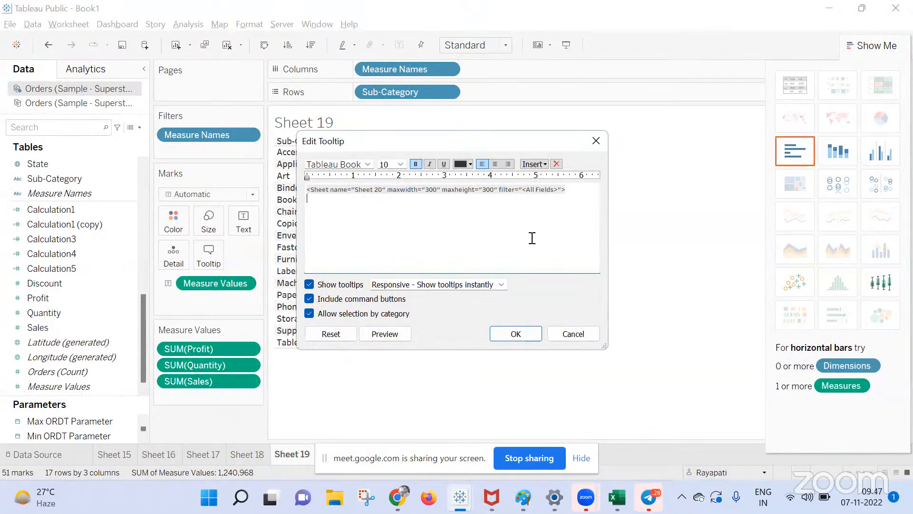
{"action": "left_click", "coordinate": [516, 333]}
{"action": "mouse_move", "coordinate": [419, 156]}
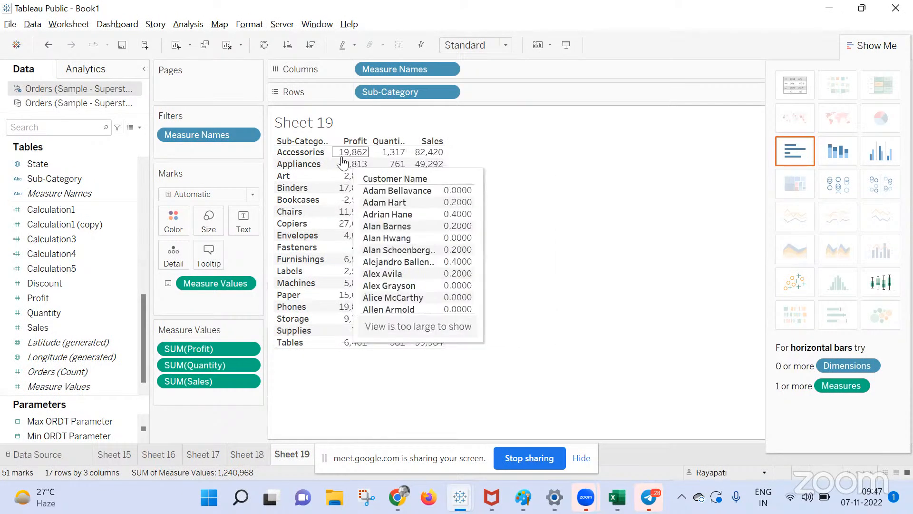
{"action": "mouse_move", "coordinate": [390, 152]}
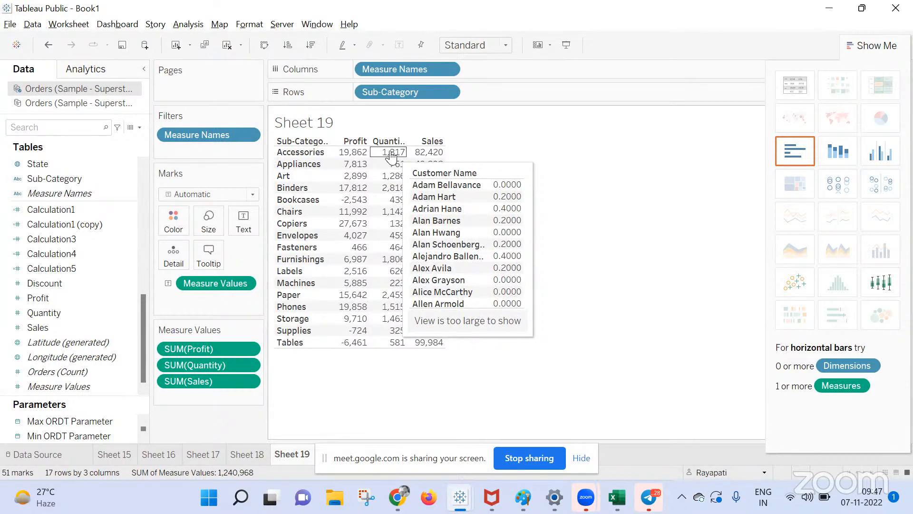
Put Measure Values on Rows, hide Show Me, then pull the extra Measure Values copy off the shelf.
{"action": "left_click_drag", "start_coordinate": [205, 279], "coordinate": [496, 84]}
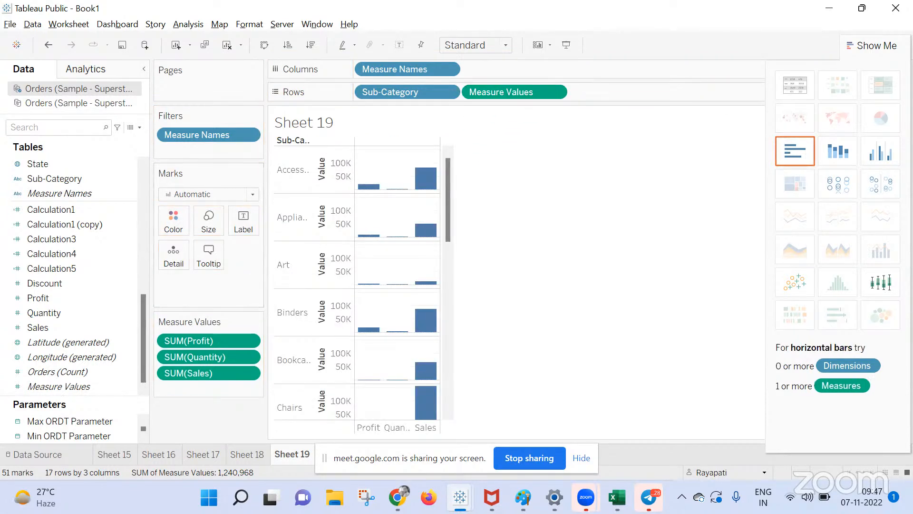
{"action": "left_click", "coordinate": [872, 45]}
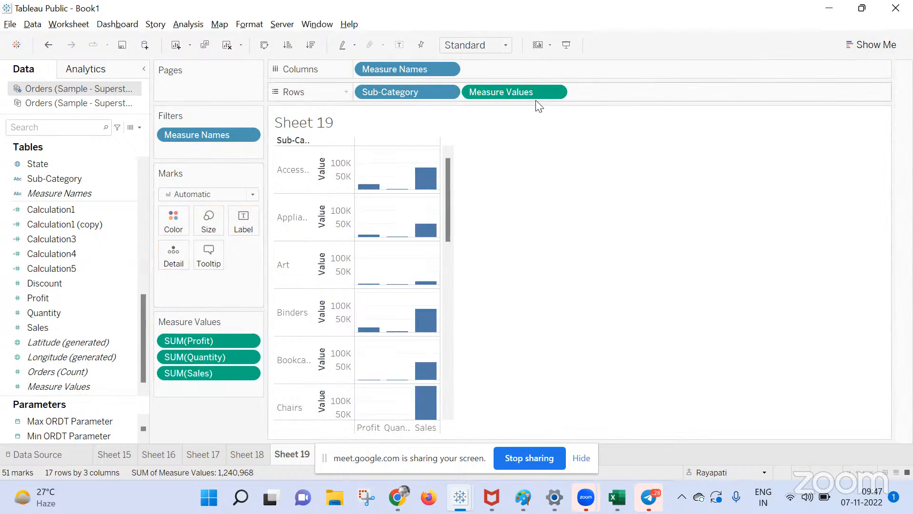
{"action": "left_click_drag", "start_coordinate": [516, 92], "coordinate": [648, 93]}
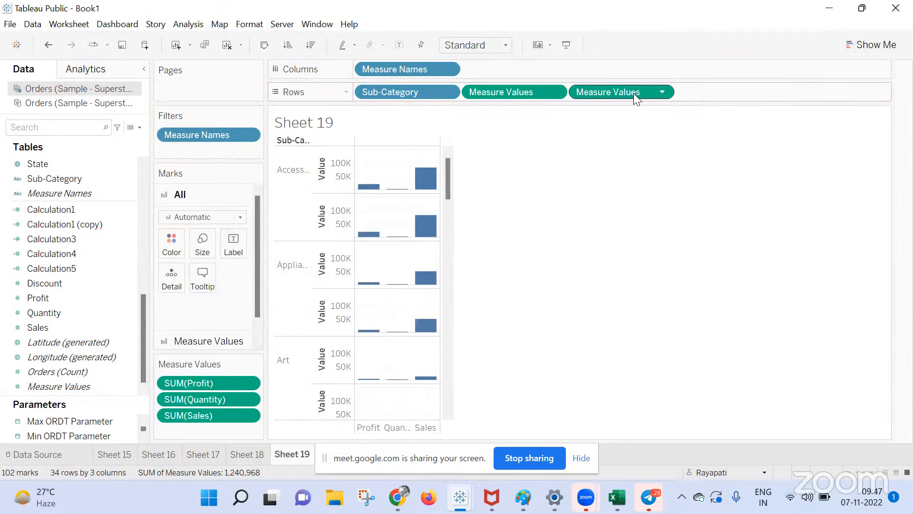
{"action": "right_click", "coordinate": [633, 93]}
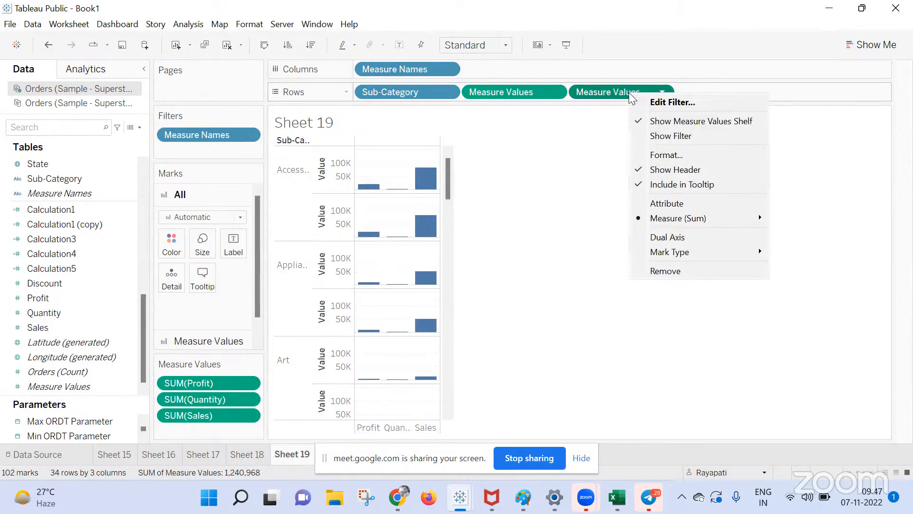
{"action": "left_click", "coordinate": [571, 176]}
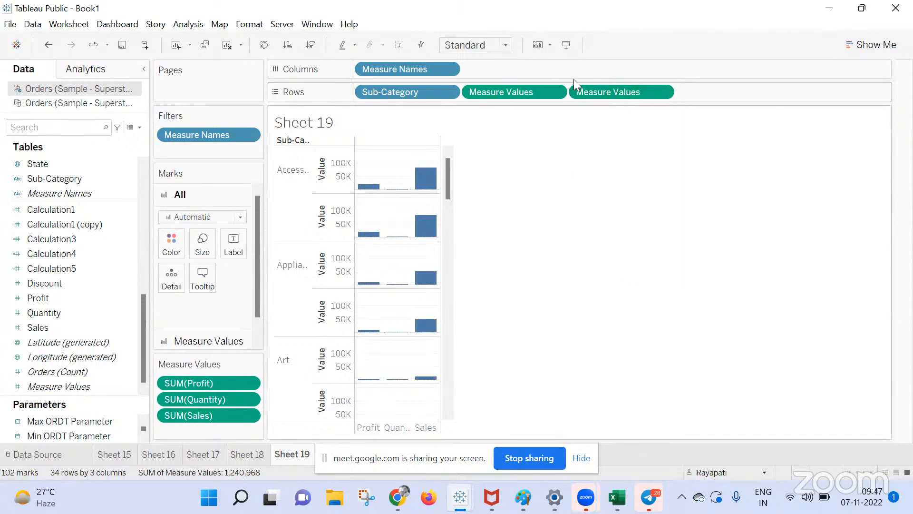
{"action": "left_click_drag", "start_coordinate": [596, 90], "coordinate": [553, 158]}
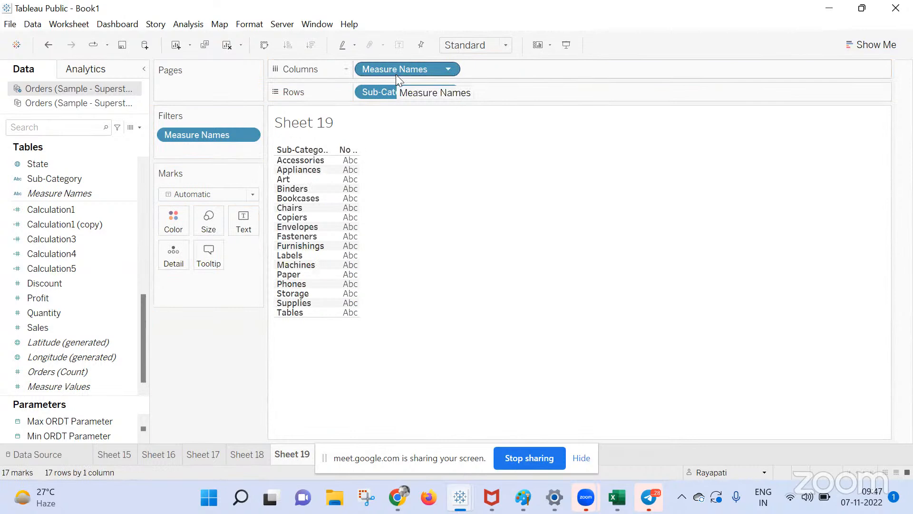
Replace Measure Names on Columns with an inline Sum(0) calculation.
{"action": "left_click_drag", "start_coordinate": [396, 69], "coordinate": [164, 354]}
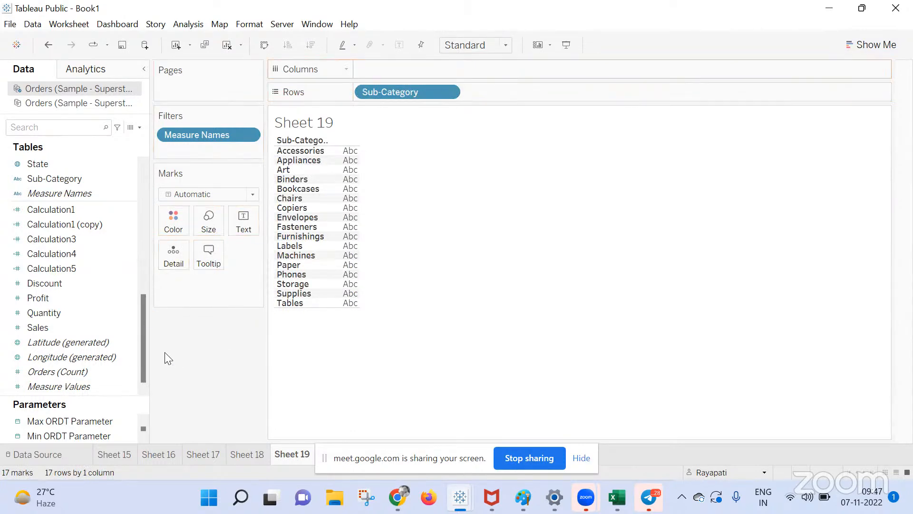
{"action": "double_click", "coordinate": [467, 70]}
{"action": "type", "text": "Sum(0)"}
{"action": "key", "text": "Return"}
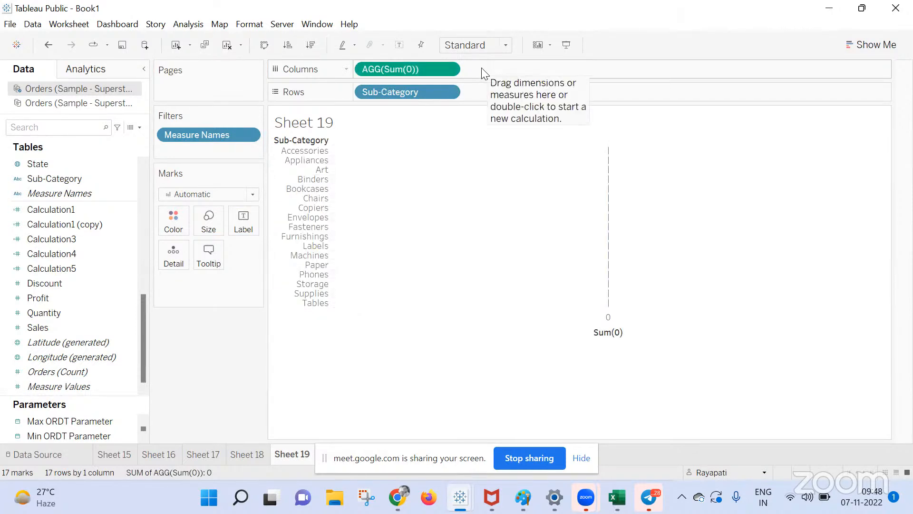
{"action": "scroll", "coordinate": [64, 292], "scroll_direction": "up", "scroll_amount": 3}
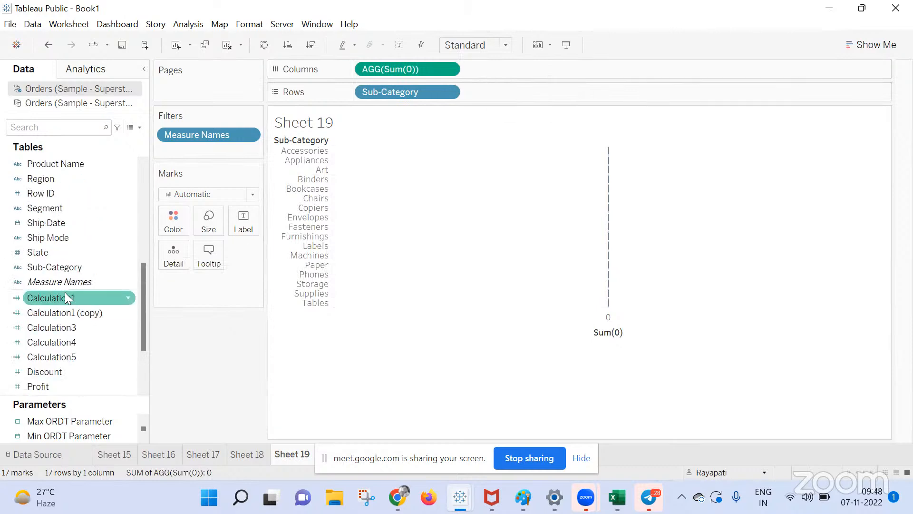
{"action": "scroll", "coordinate": [65, 292], "scroll_direction": "down", "scroll_amount": 3}
Label Sub-Categories with SUM(Sales), switch the mark type to Text, and hide the Sum(0) axis header.
{"action": "left_click_drag", "start_coordinate": [54, 328], "coordinate": [246, 221]}
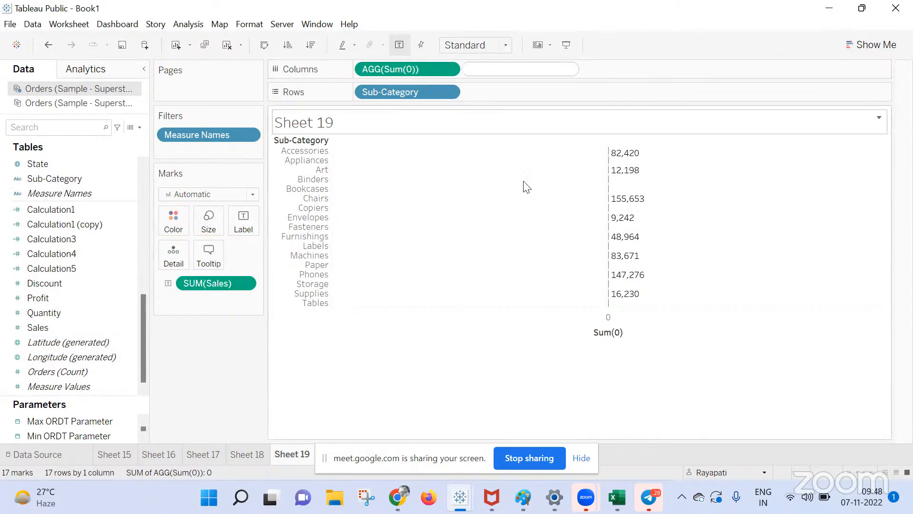
{"action": "right_click", "coordinate": [612, 333]}
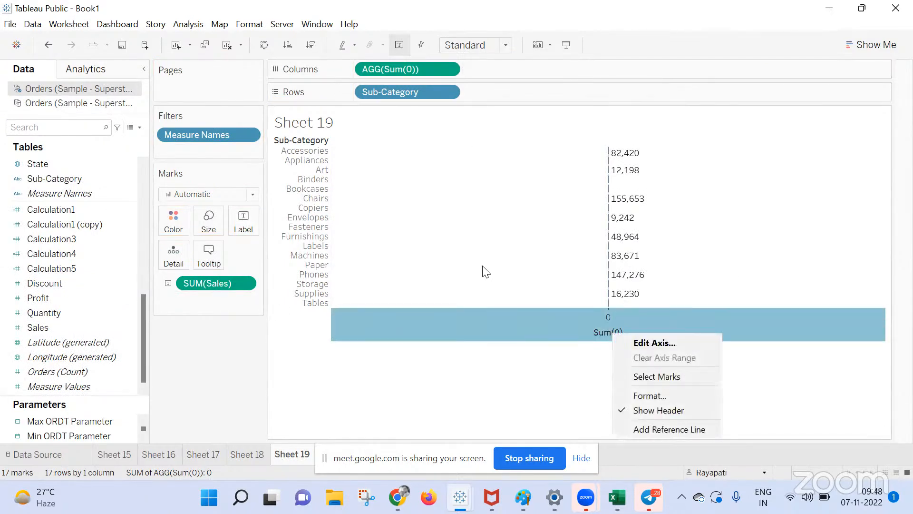
{"action": "left_click", "coordinate": [204, 195]}
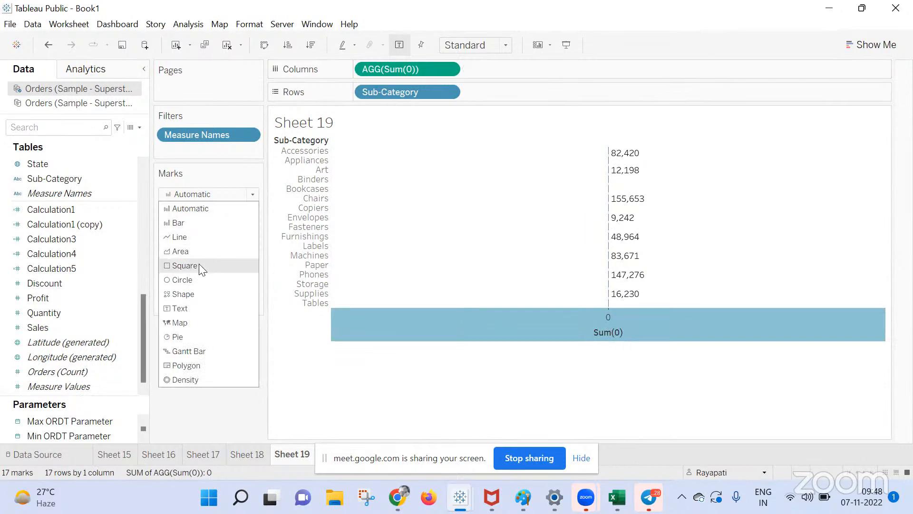
{"action": "left_click", "coordinate": [193, 307]}
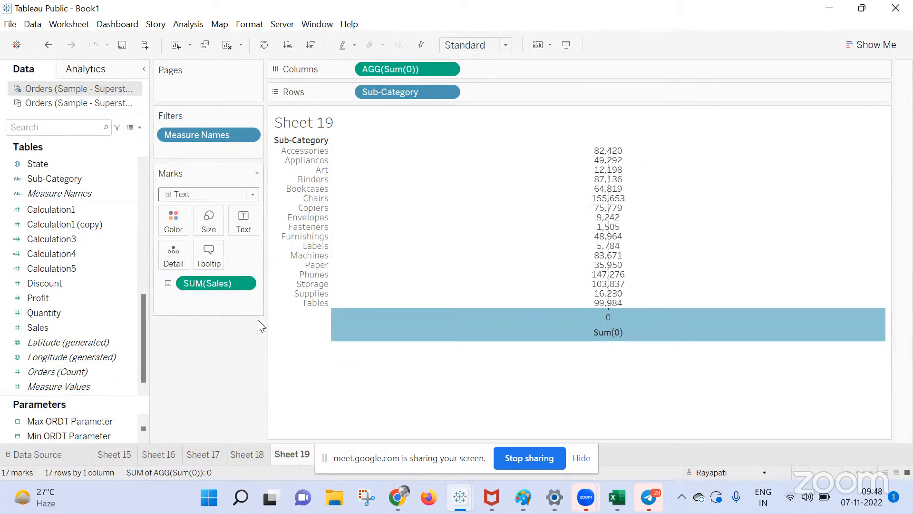
{"action": "right_click", "coordinate": [517, 324]}
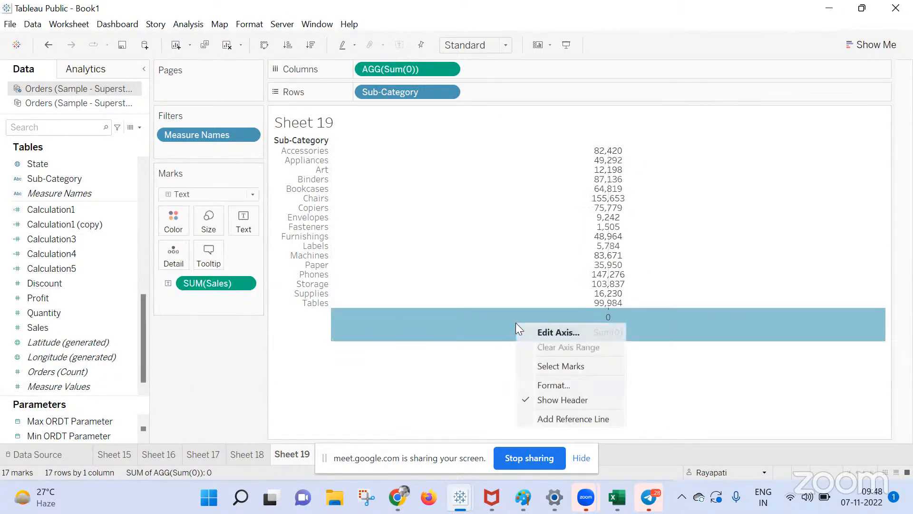
{"action": "left_click", "coordinate": [575, 398]}
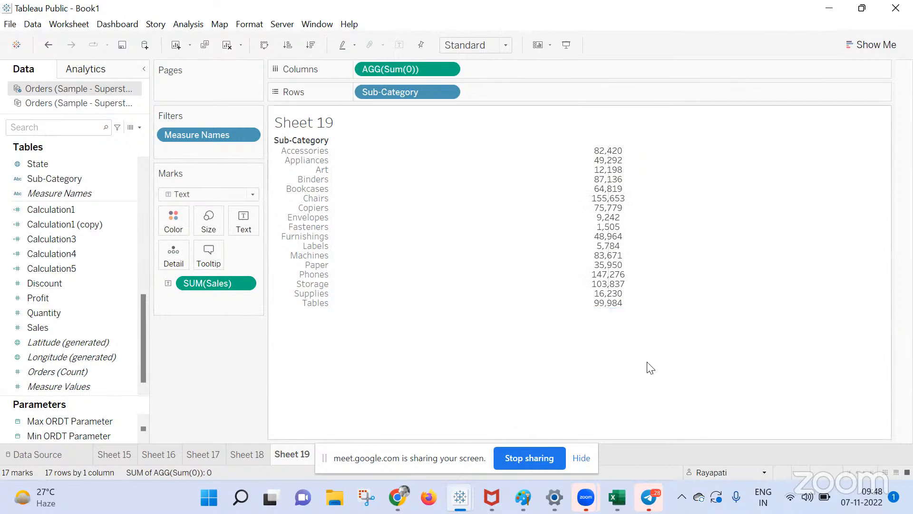
Add a second SUM(0) column with SUM(Sales) shown as its text.
{"action": "double_click", "coordinate": [503, 74]}
{"action": "type", "text": "Sum"}
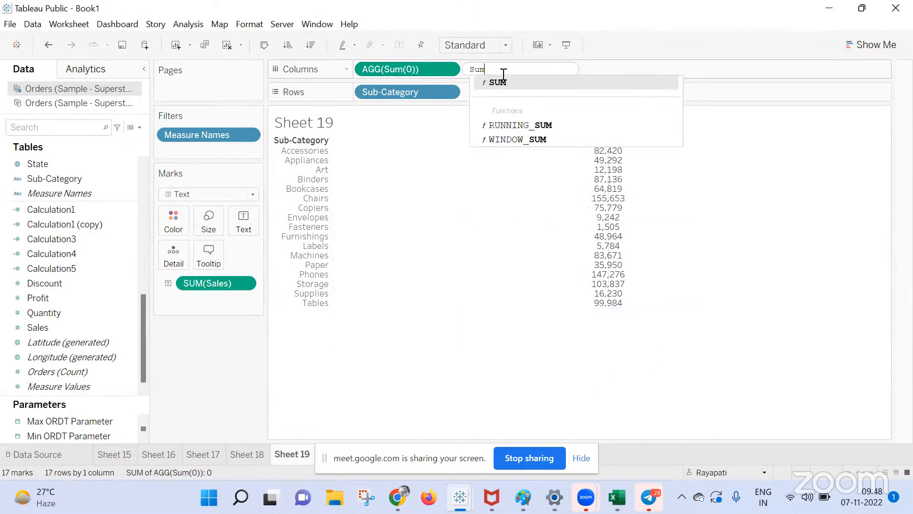
{"action": "key", "text": "Return"}
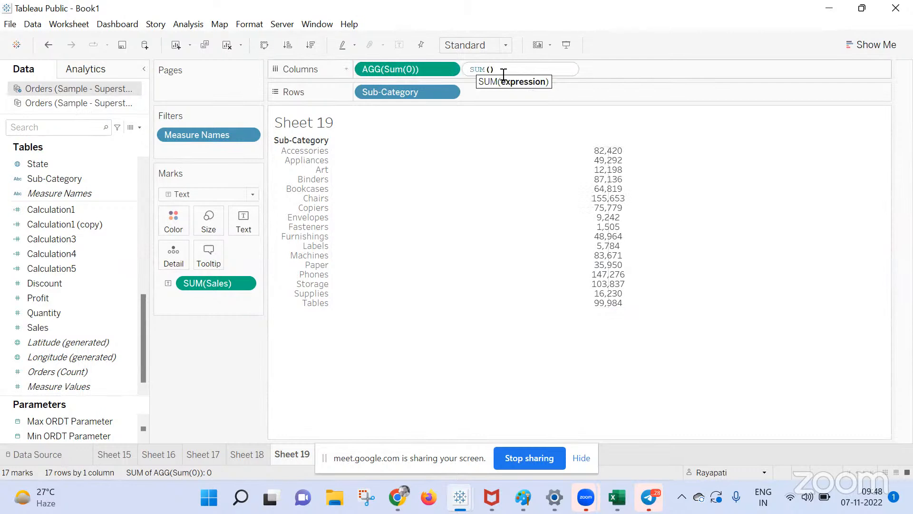
{"action": "type", "text": "0"}
{"action": "key", "text": "Return"}
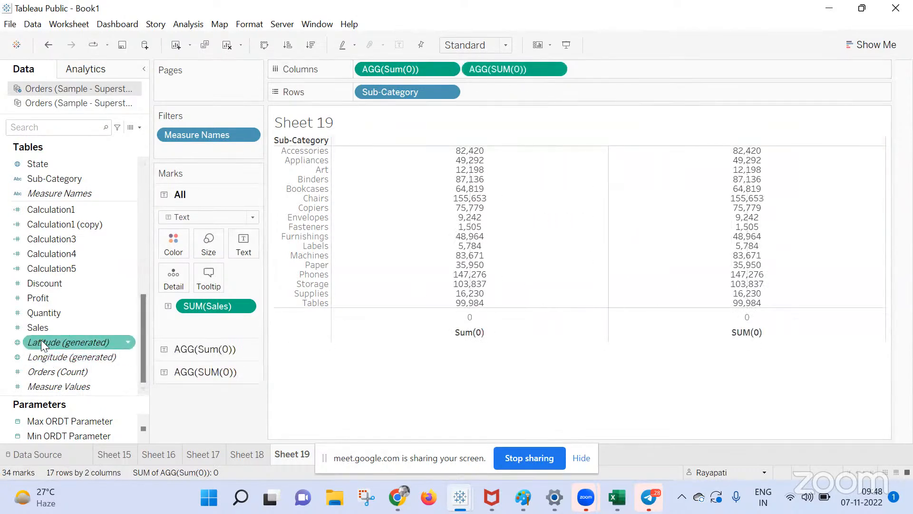
{"action": "left_click", "coordinate": [192, 373]}
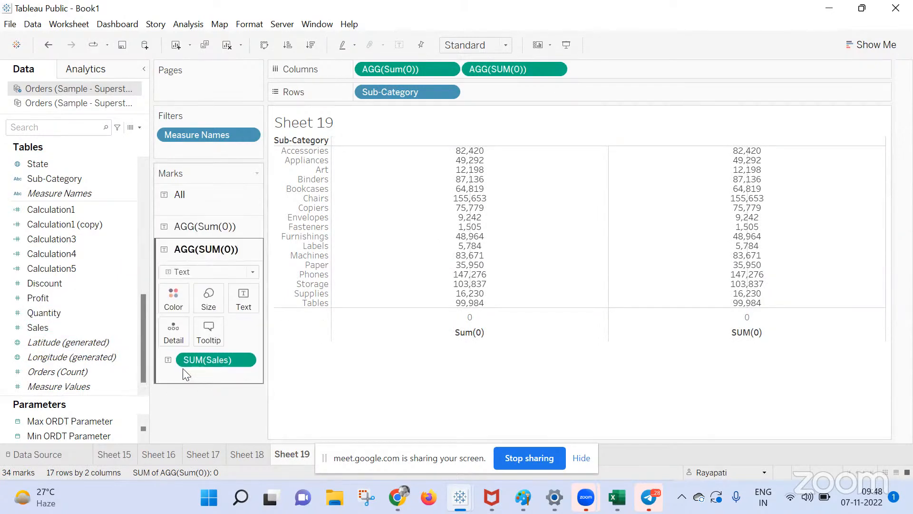
{"action": "left_click_drag", "start_coordinate": [56, 301], "coordinate": [129, 449]}
{"action": "left_click_drag", "start_coordinate": [217, 351], "coordinate": [112, 362]}
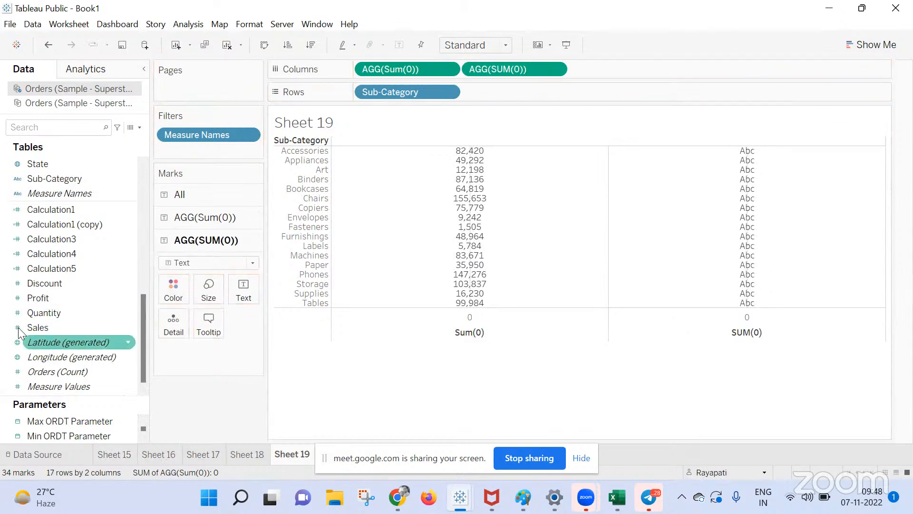
{"action": "left_click_drag", "start_coordinate": [24, 331], "coordinate": [233, 295]}
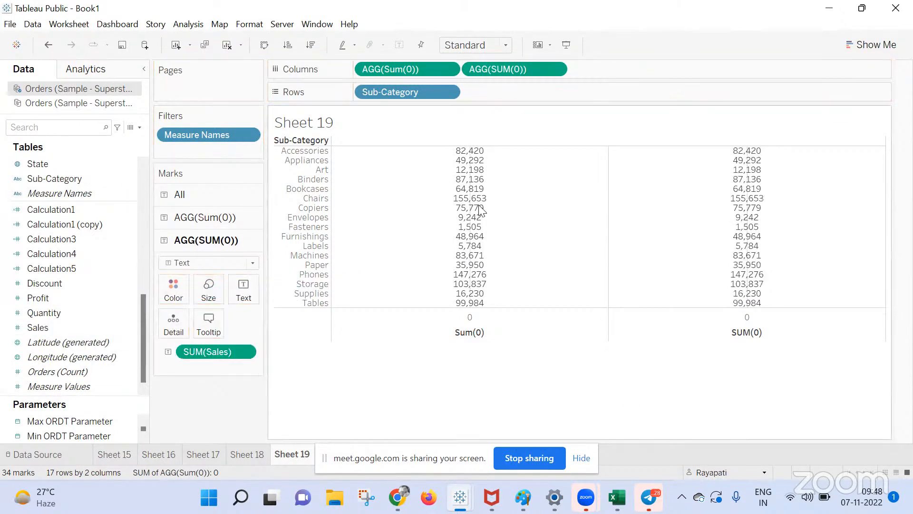
{"action": "left_click", "coordinate": [184, 223]}
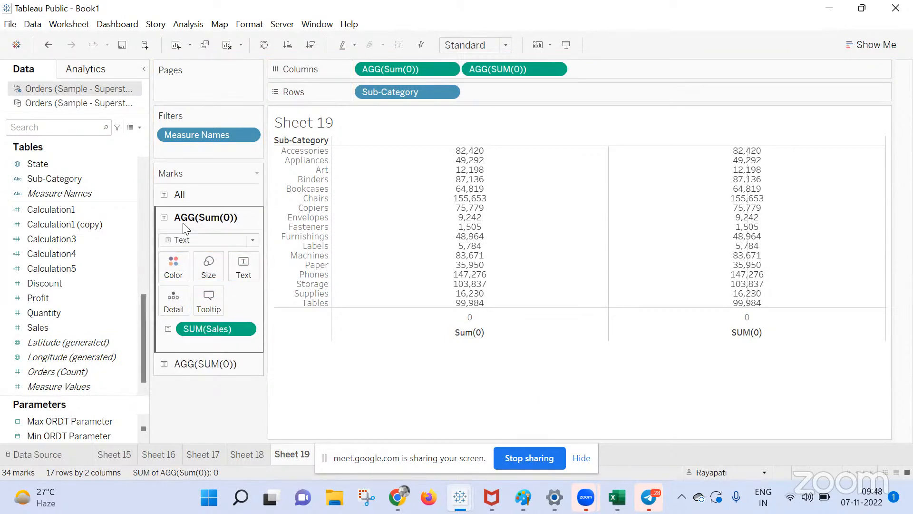
{"action": "left_click", "coordinate": [196, 193]}
Empty the tooltip on the All marks card and check each column's tooltip.
{"action": "left_click", "coordinate": [208, 277]}
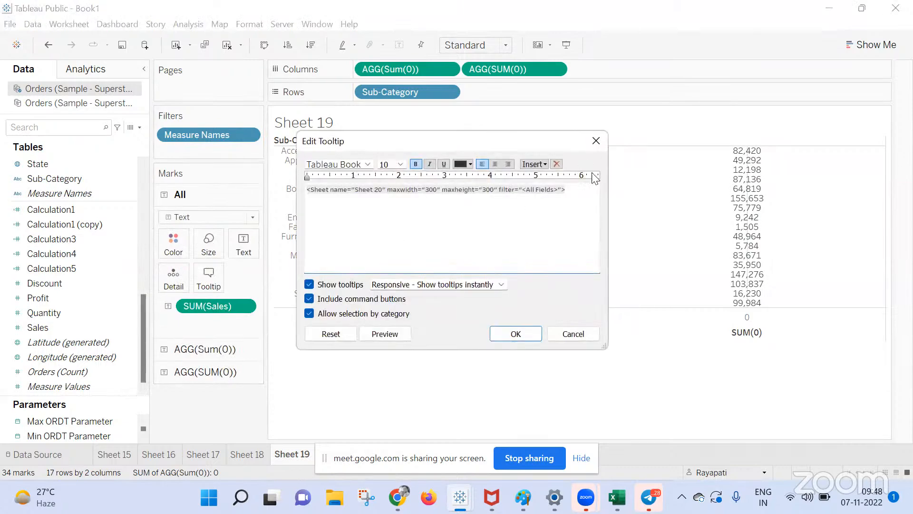
{"action": "key", "text": "ctrl+a"}
{"action": "key", "text": "Delete"}
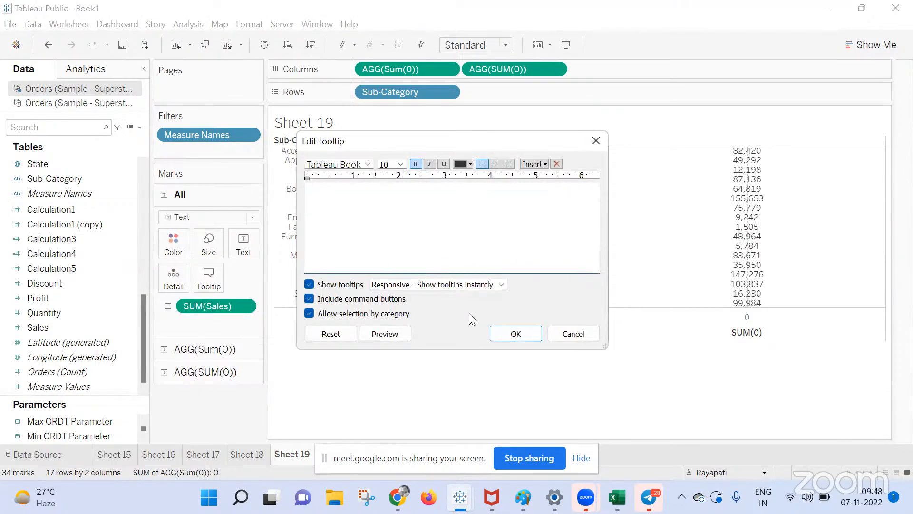
{"action": "left_click", "coordinate": [526, 329]}
{"action": "left_click", "coordinate": [228, 350]}
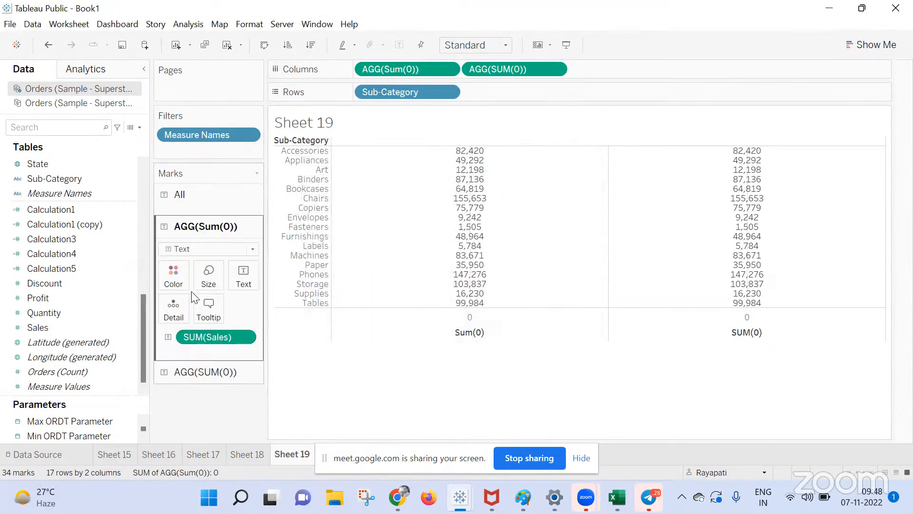
{"action": "left_click", "coordinate": [209, 303]}
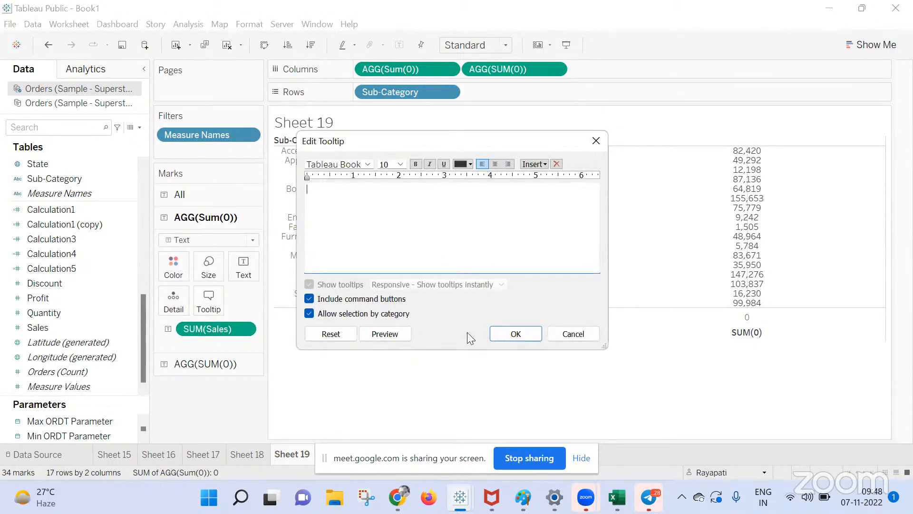
{"action": "left_click", "coordinate": [529, 331]}
{"action": "left_click", "coordinate": [231, 362]}
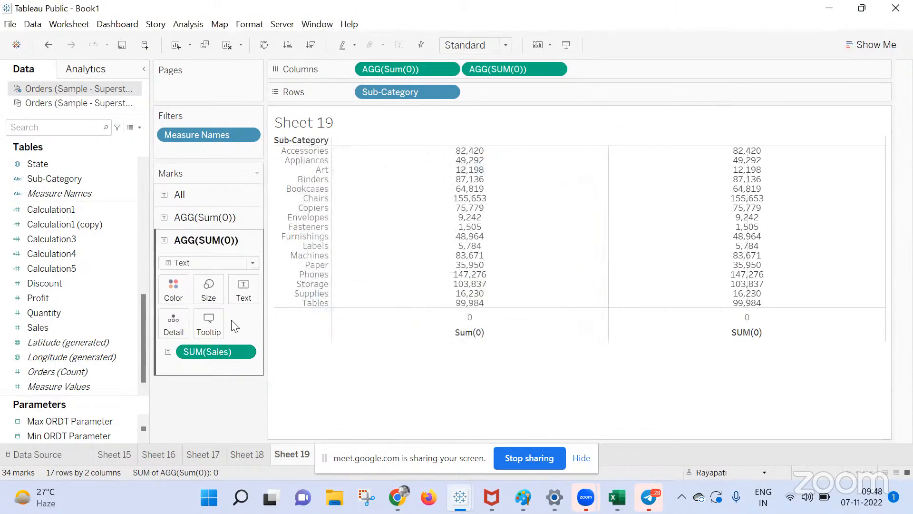
{"action": "left_click", "coordinate": [208, 333]}
{"action": "left_click", "coordinate": [529, 334]}
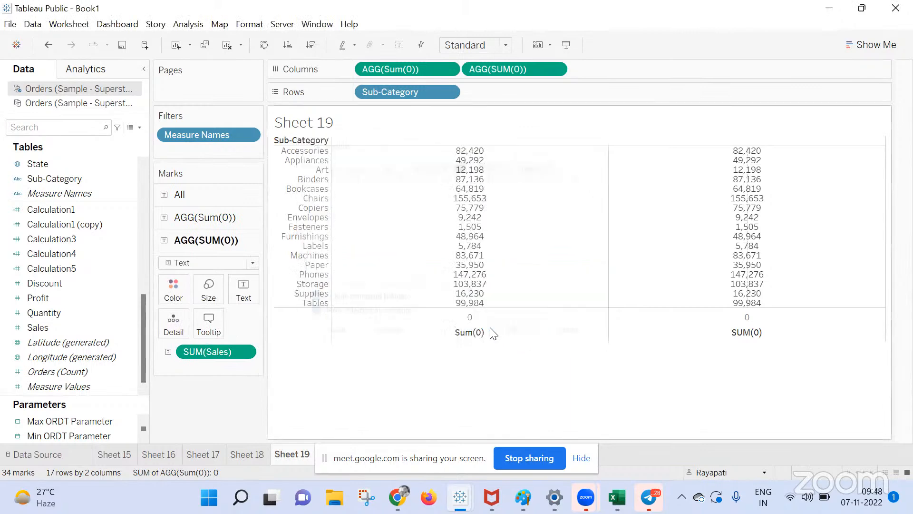
Embed Sheet 20 in the first Sales column's tooltip.
{"action": "left_click", "coordinate": [203, 219]}
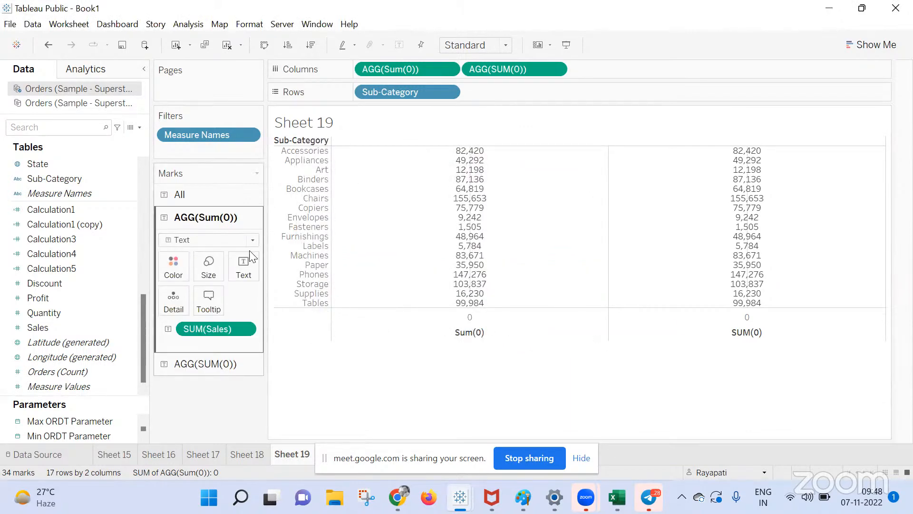
{"action": "left_click", "coordinate": [210, 296]}
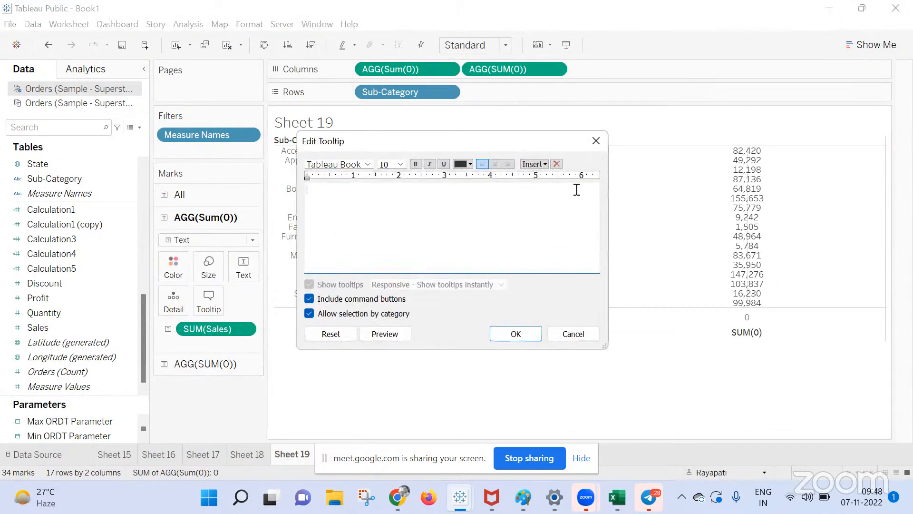
{"action": "left_click", "coordinate": [554, 167]}
{"action": "mouse_move", "coordinate": [623, 176]}
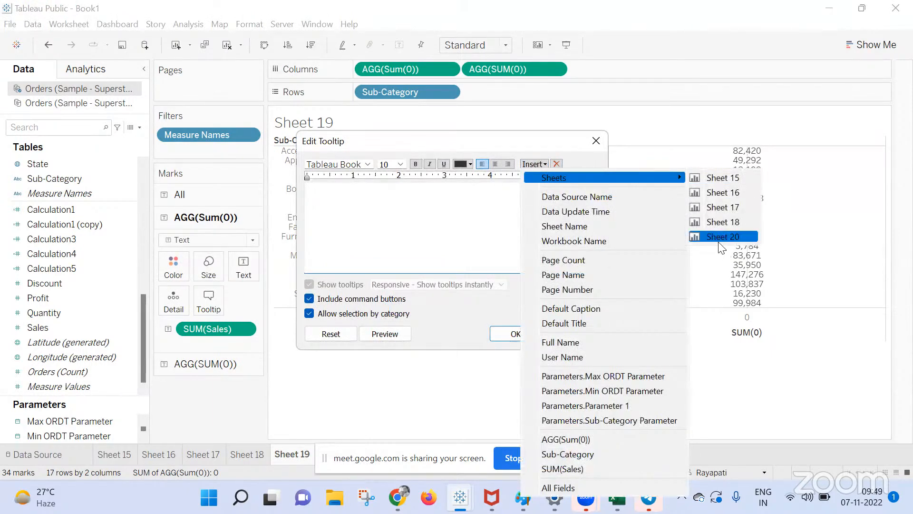
{"action": "left_click", "coordinate": [714, 236]}
{"action": "left_click", "coordinate": [514, 334]}
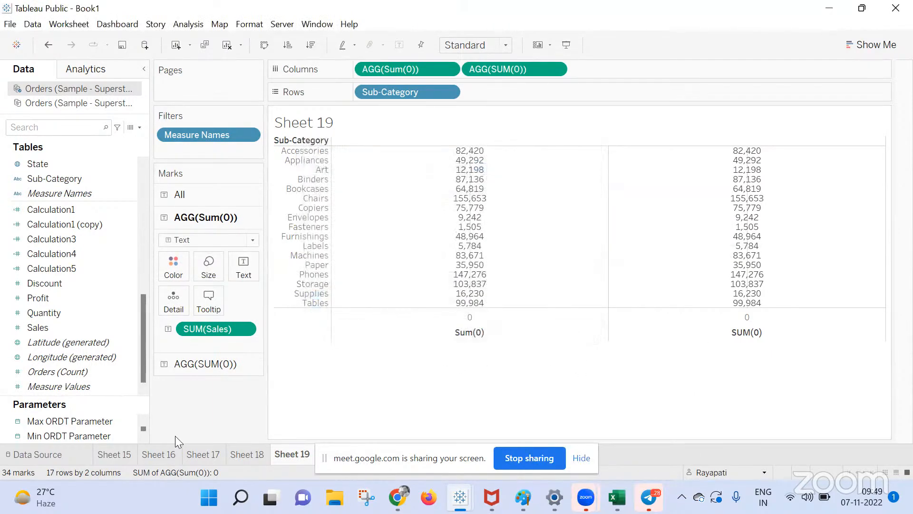
{"action": "mouse_move", "coordinate": [478, 180]}
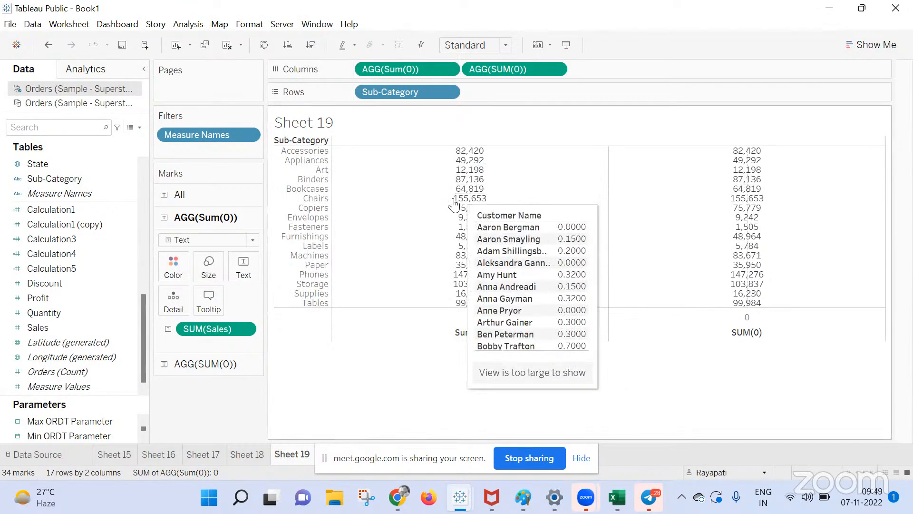
{"action": "mouse_move", "coordinate": [460, 164]}
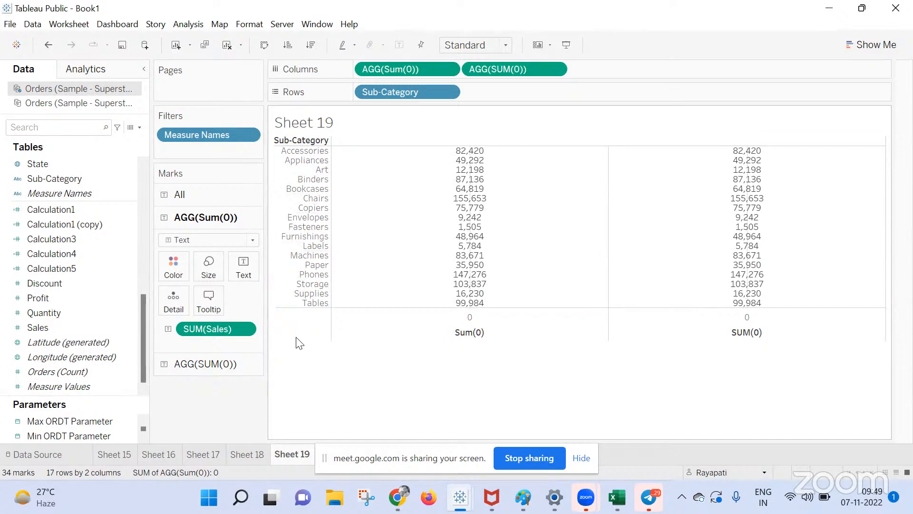
Try adding ATTR([Sub-Category]) to Rows and the first column's labels, then undo the last two changes.
{"action": "double_click", "coordinate": [480, 93]}
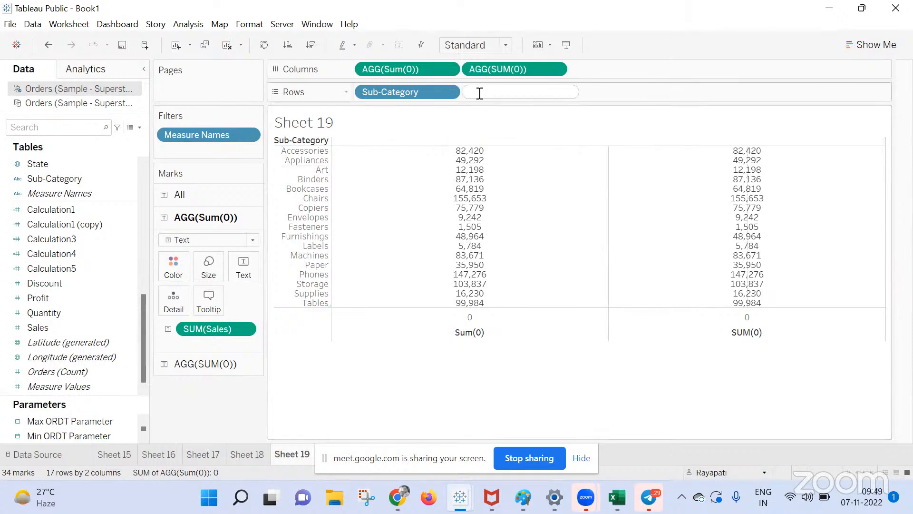
{"action": "type", "text": "ATTR"}
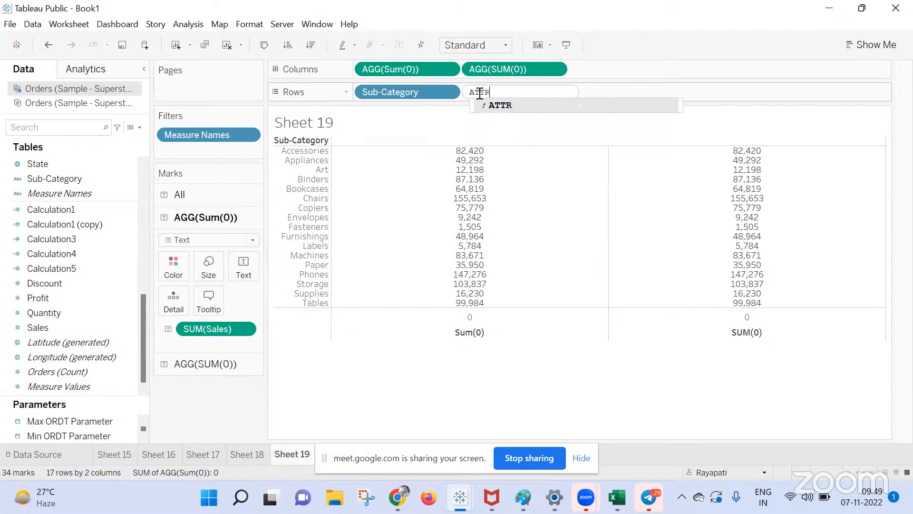
{"action": "type", "text": "([Sub-Category]"}
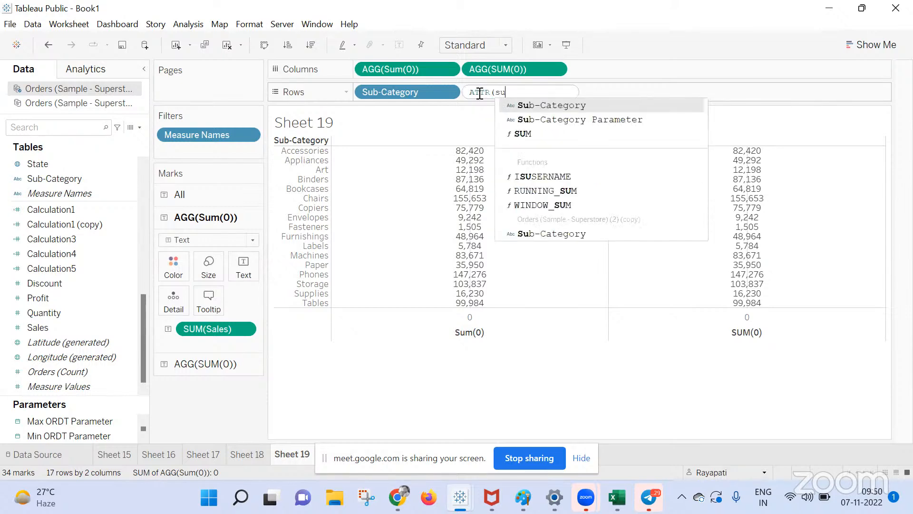
{"action": "key", "text": "Return"}
{"action": "type", "text": ")"}
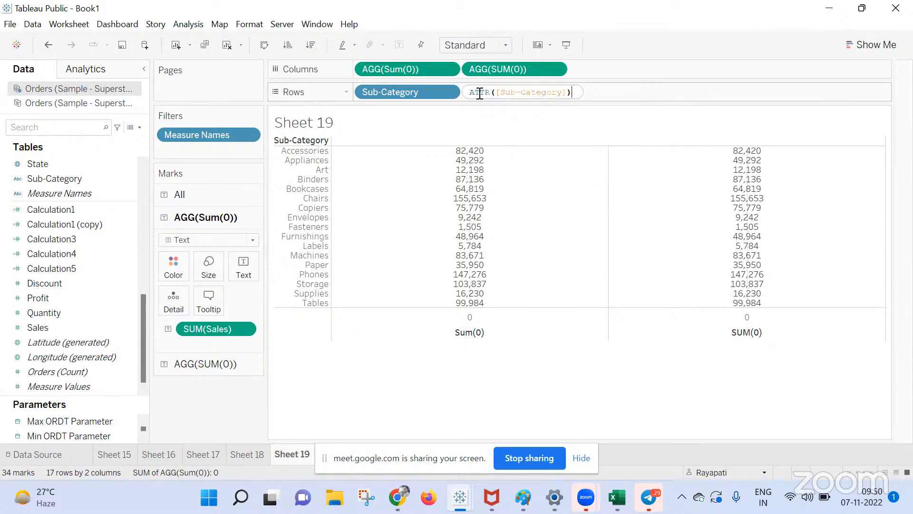
{"action": "key", "text": "Return"}
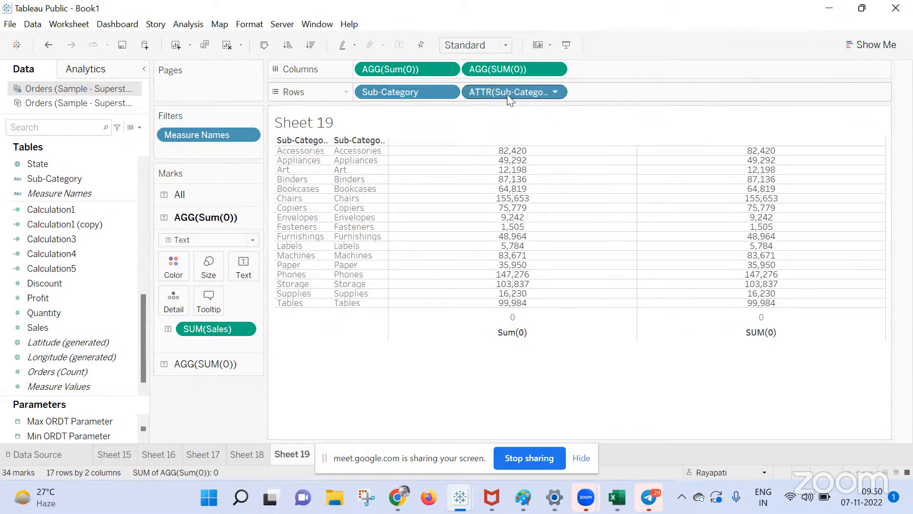
{"action": "left_click_drag", "start_coordinate": [508, 88], "coordinate": [244, 278]}
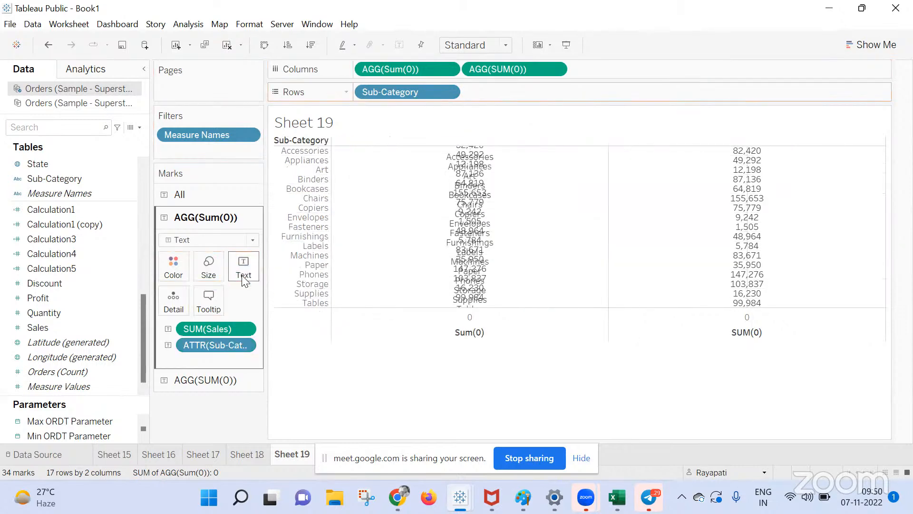
{"action": "left_click_drag", "start_coordinate": [215, 323], "coordinate": [410, 345]}
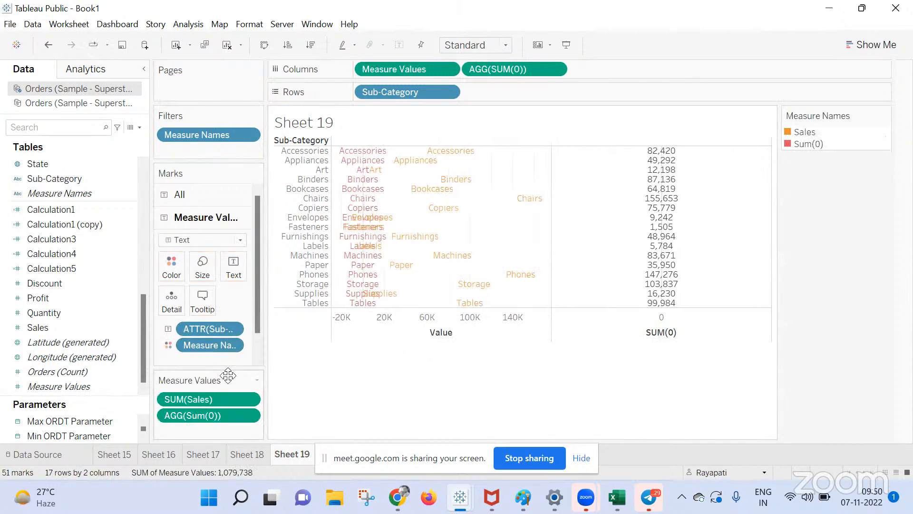
{"action": "key", "text": "ctrl+z"}
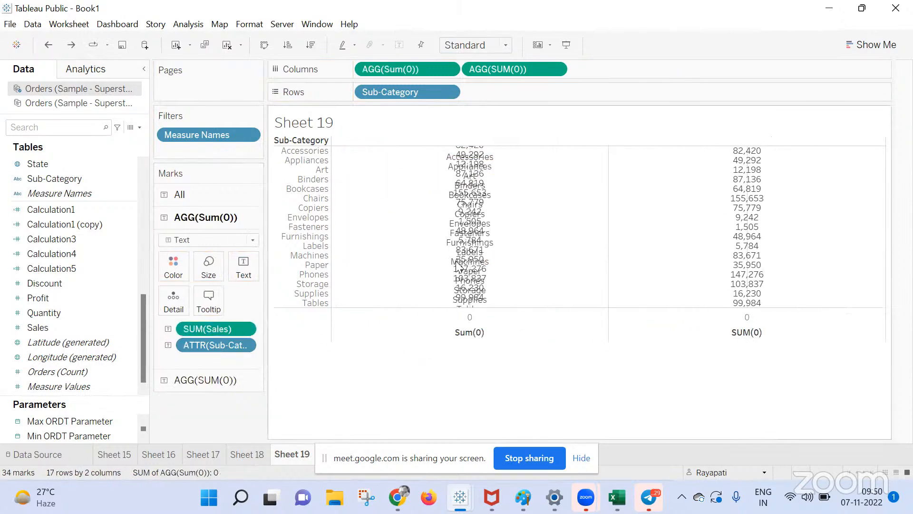
{"action": "key", "text": "ctrl+z"}
Add a third SUM(0) column and replace its Sales text with Sub-Category names.
{"action": "double_click", "coordinate": [603, 70]}
{"action": "type", "text": "sum"}
{"action": "key", "text": "Return"}
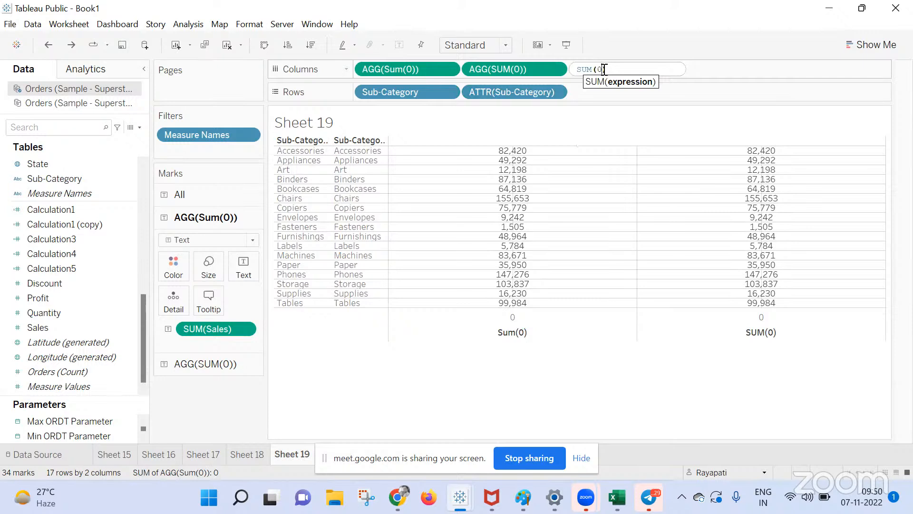
{"action": "type", "text": "0"}
{"action": "key", "text": "Return"}
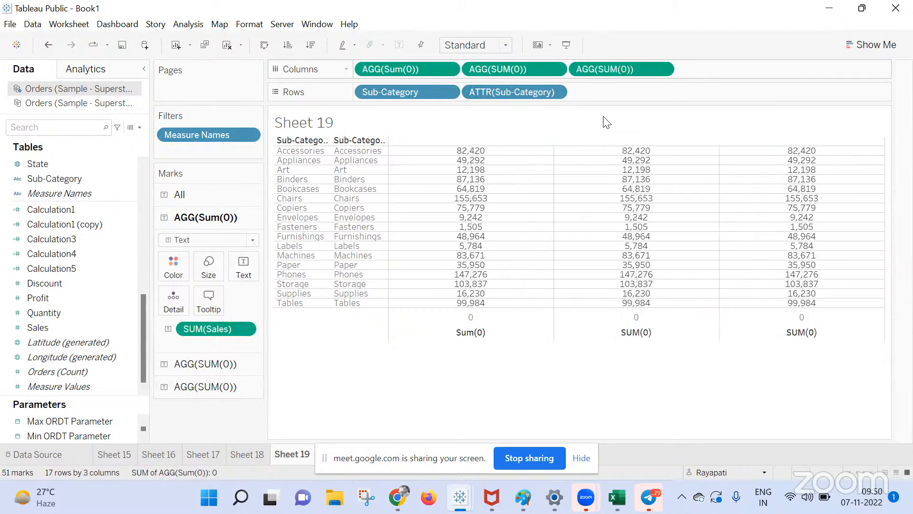
{"action": "left_click", "coordinate": [207, 386]}
{"action": "left_click_drag", "start_coordinate": [185, 384], "coordinate": [426, 410]}
{"action": "left_click_drag", "start_coordinate": [481, 92], "coordinate": [231, 308]}
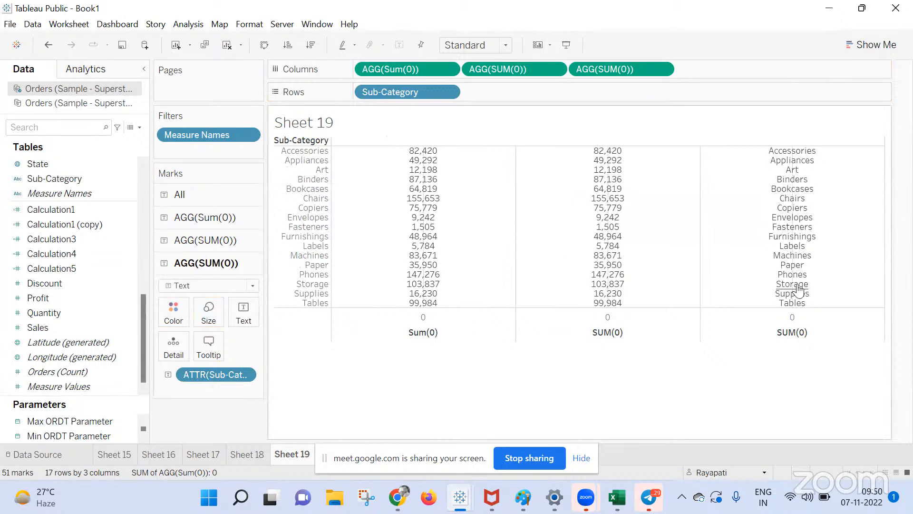
Embed Sheet 20 in the names column's tooltip and move that column to the front.
{"action": "left_click", "coordinate": [213, 342]}
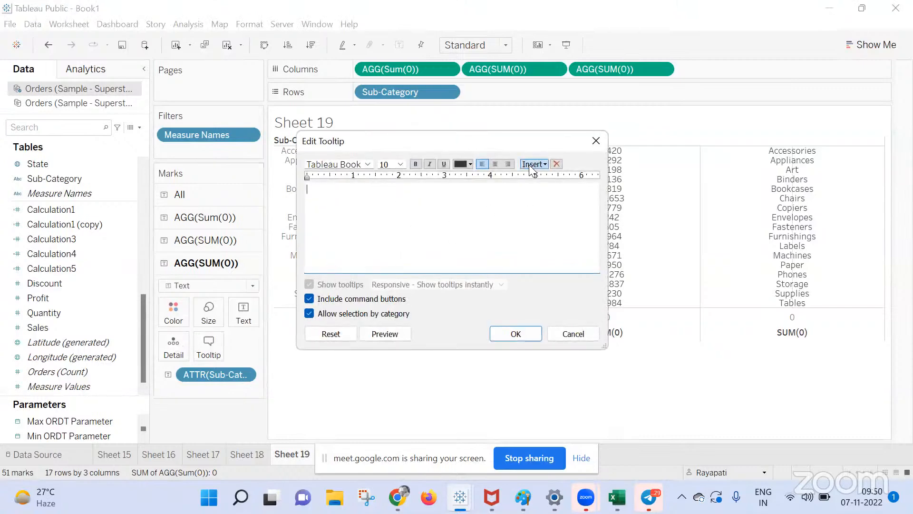
{"action": "left_click", "coordinate": [535, 165]}
{"action": "mouse_move", "coordinate": [679, 175]}
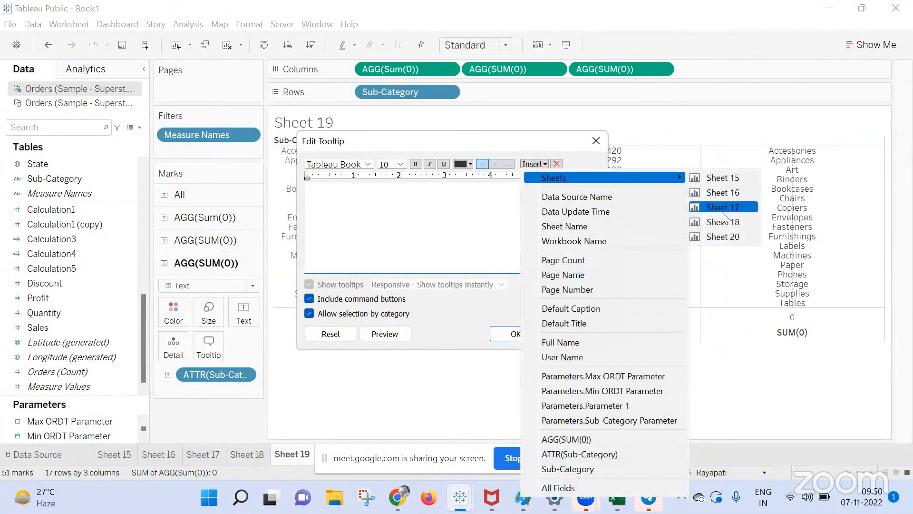
{"action": "left_click", "coordinate": [723, 237]}
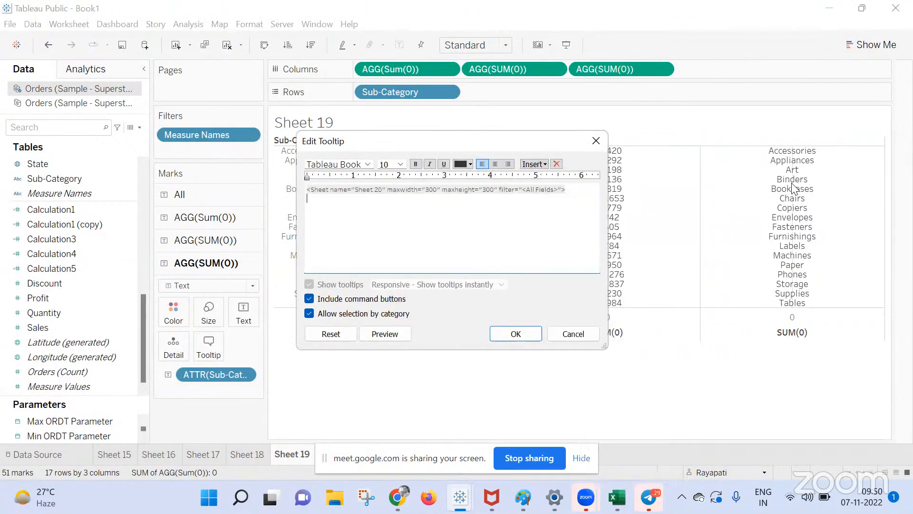
{"action": "left_click", "coordinate": [526, 333]}
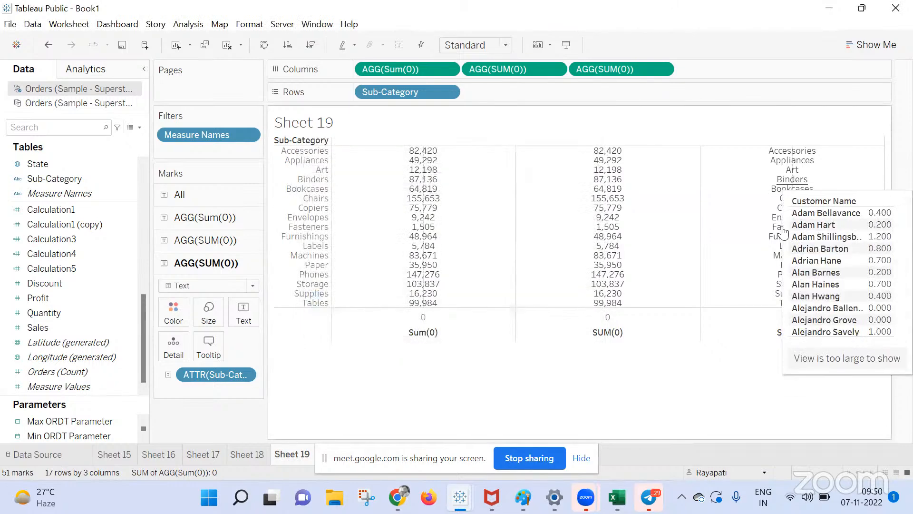
{"action": "left_click_drag", "start_coordinate": [603, 67], "coordinate": [367, 66]}
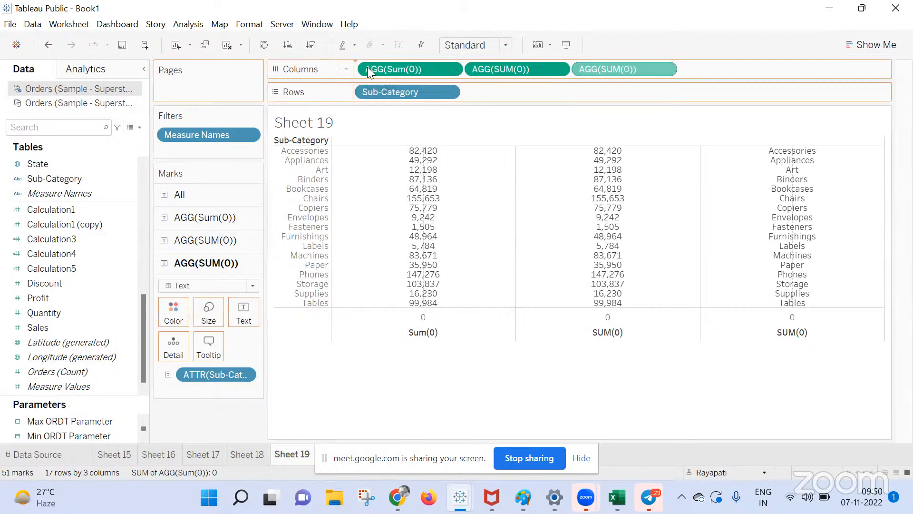
{"action": "right_click", "coordinate": [389, 93]}
{"action": "left_click", "coordinate": [457, 195]}
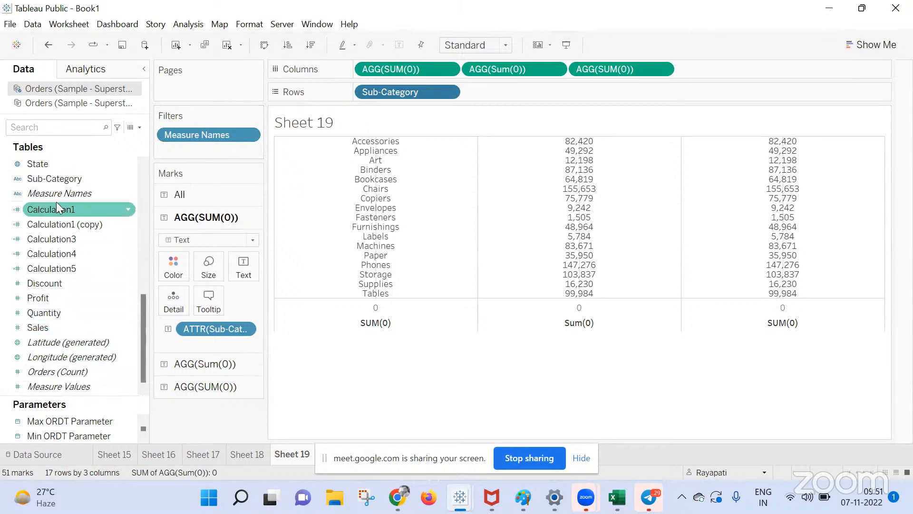
{"action": "left_click_drag", "start_coordinate": [58, 196], "coordinate": [363, 433]}
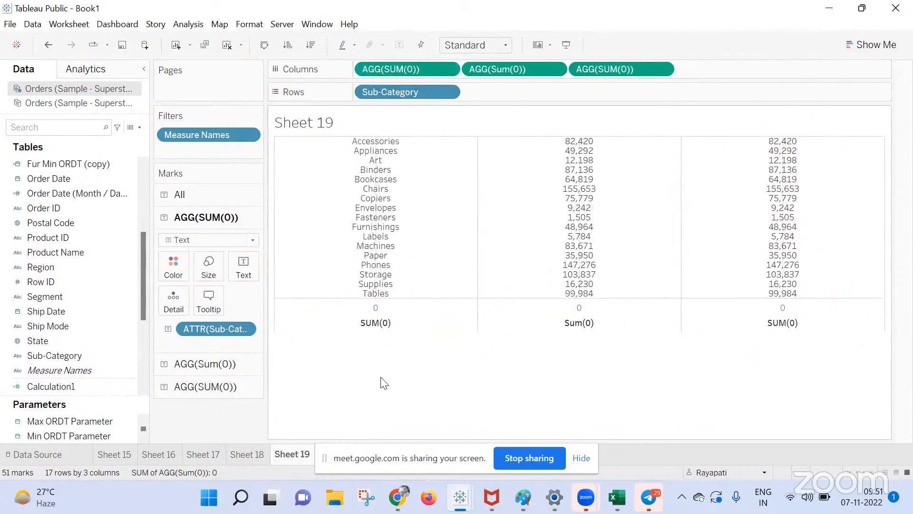
{"action": "left_click_drag", "start_coordinate": [50, 369], "coordinate": [470, 90]}
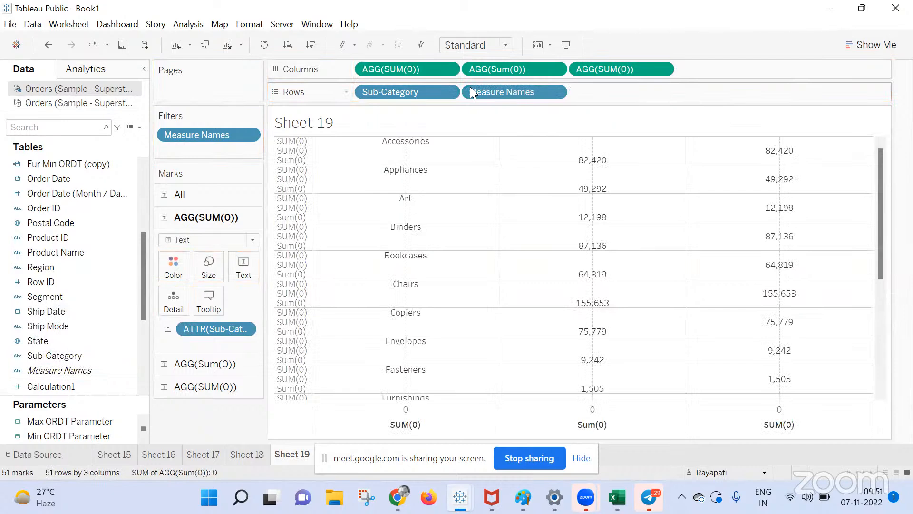
{"action": "scroll", "coordinate": [565, 171], "scroll_direction": "down", "scroll_amount": 5}
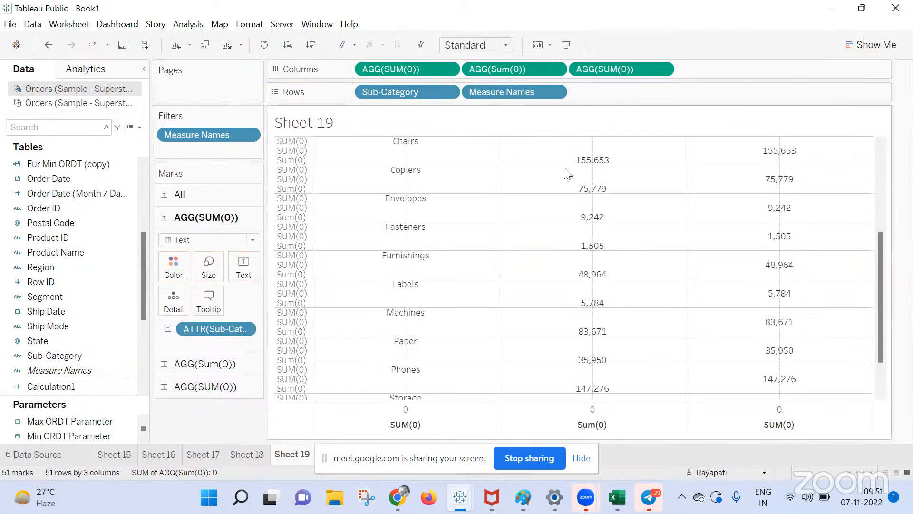
{"action": "scroll", "coordinate": [546, 157], "scroll_direction": "up", "scroll_amount": 4}
{"action": "left_click_drag", "start_coordinate": [502, 92], "coordinate": [373, 74]}
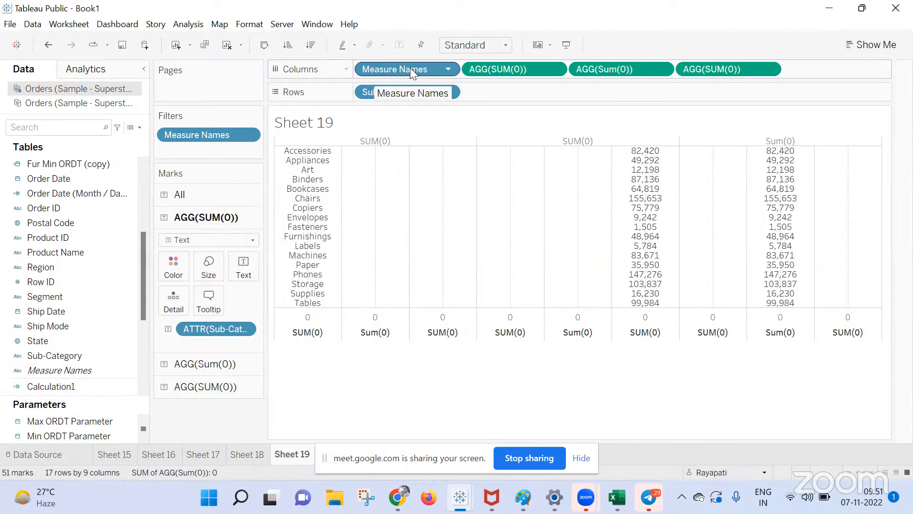
{"action": "left_click_drag", "start_coordinate": [410, 68], "coordinate": [224, 442]}
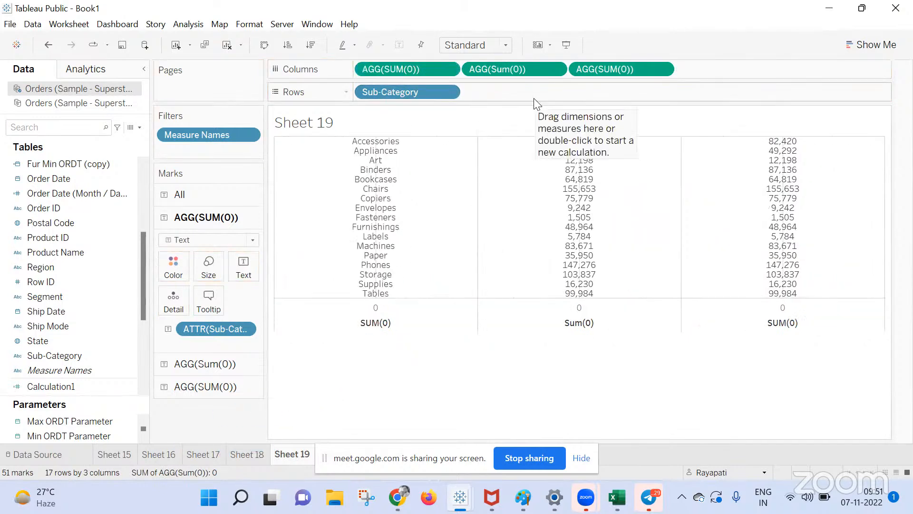
{"action": "right_click", "coordinate": [425, 92]}
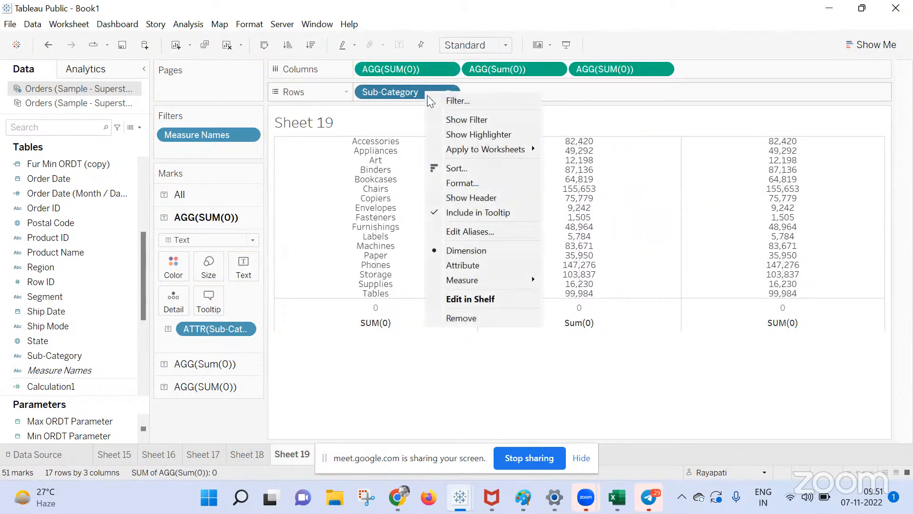
{"action": "left_click", "coordinate": [476, 197]}
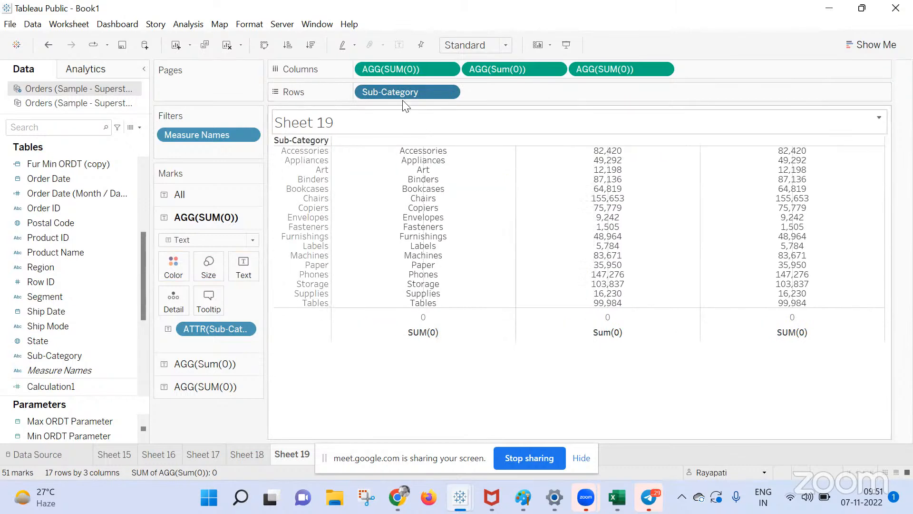
{"action": "double_click", "coordinate": [695, 70]}
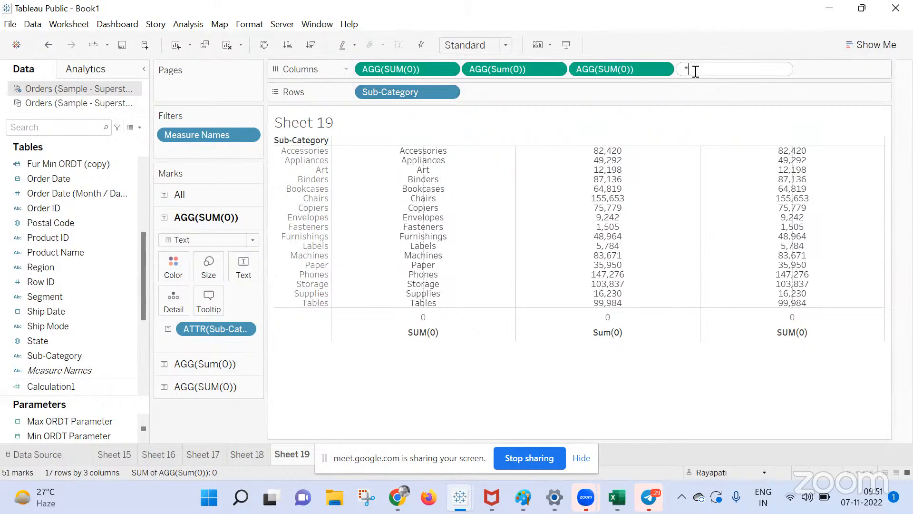
{"action": "type", "text": "\"Name\""}
{"action": "key", "text": "Return"}
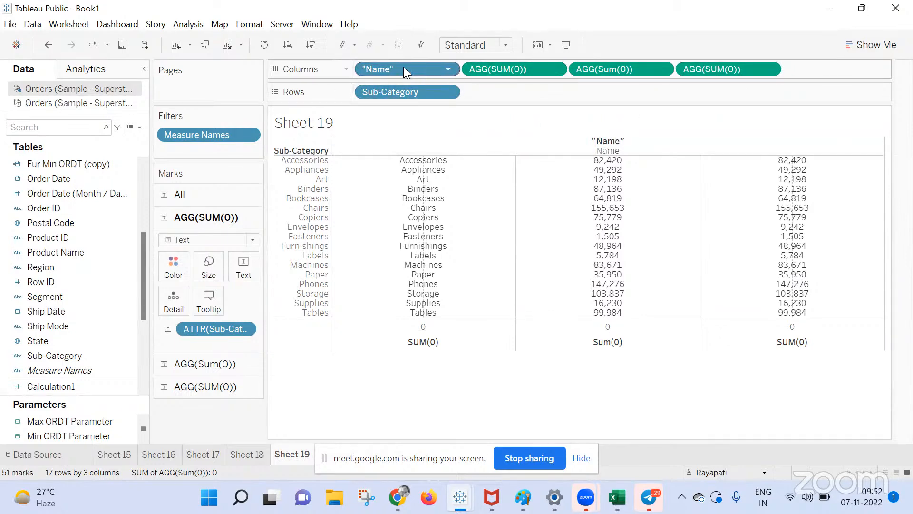
{"action": "left_click_drag", "start_coordinate": [43, 369], "coordinate": [220, 421]}
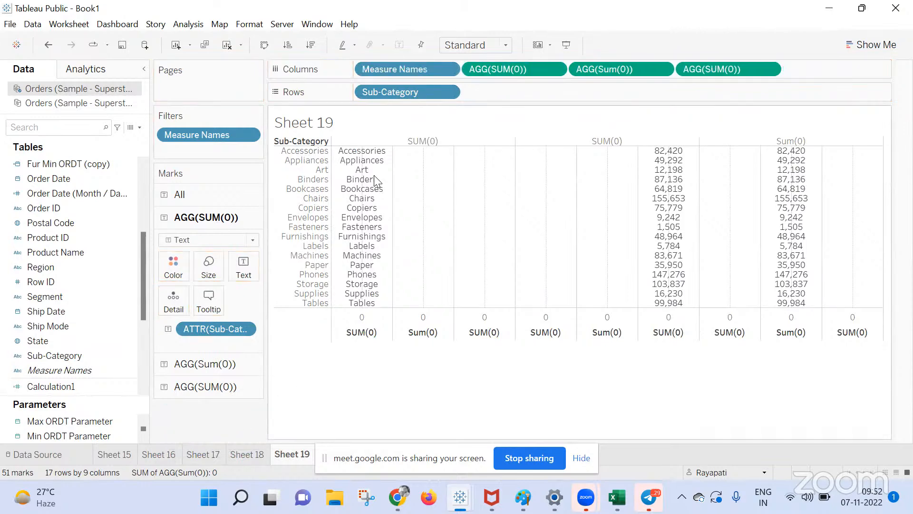
{"action": "left_click_drag", "start_coordinate": [398, 69], "coordinate": [858, 189]}
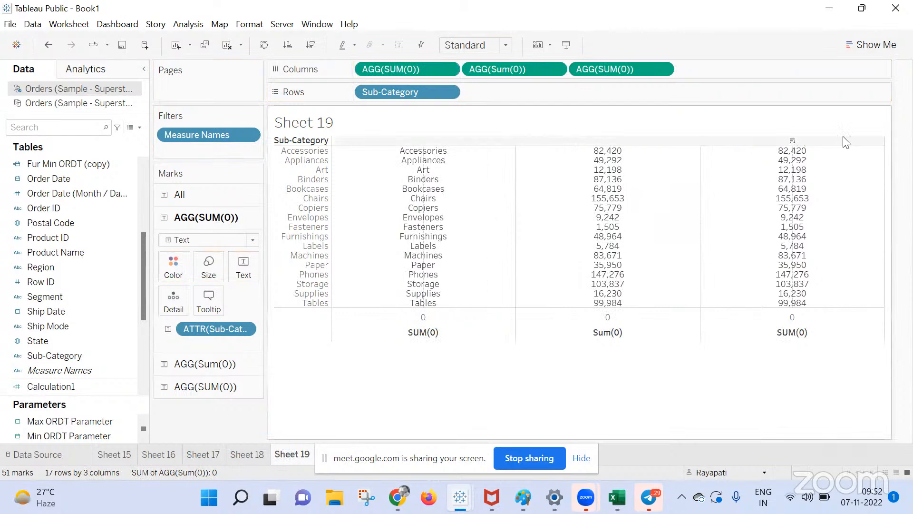
Turn off showing the innermost level at the bottom in the table layout settings.
{"action": "right_click", "coordinate": [386, 60]}
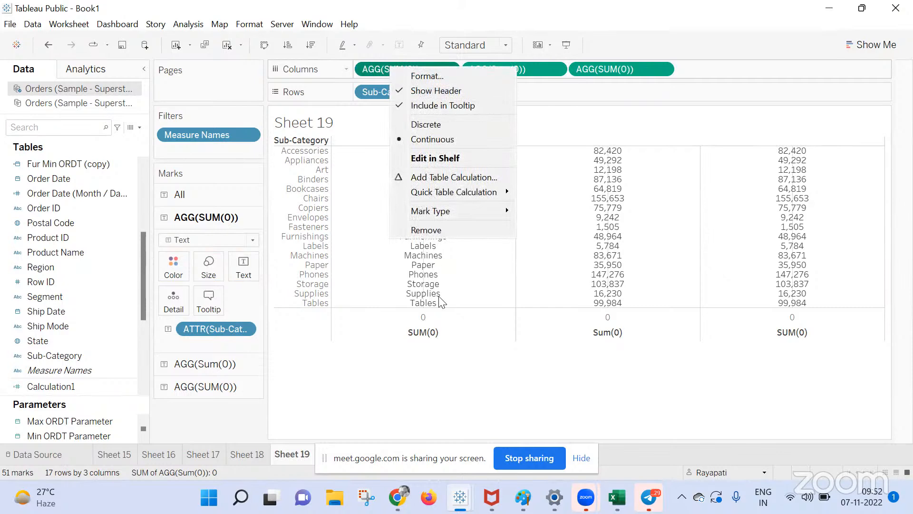
{"action": "right_click", "coordinate": [429, 330]}
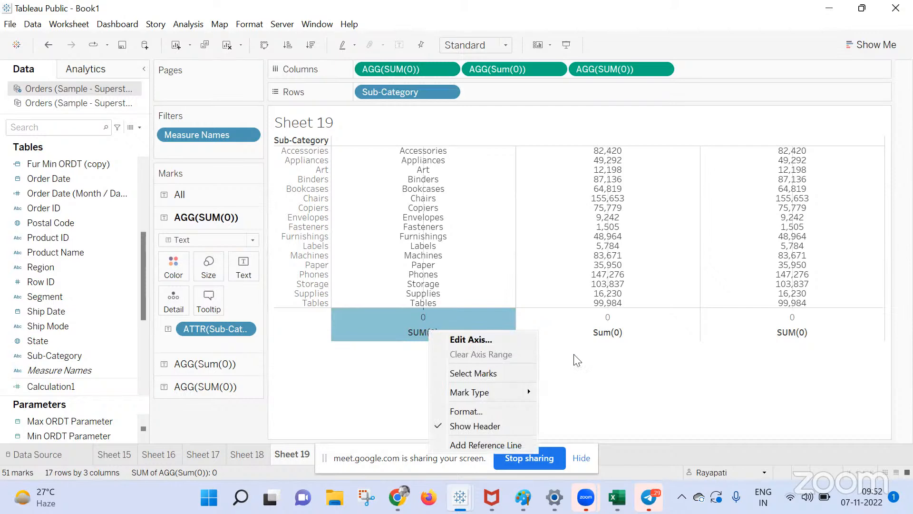
{"action": "left_click", "coordinate": [602, 380]}
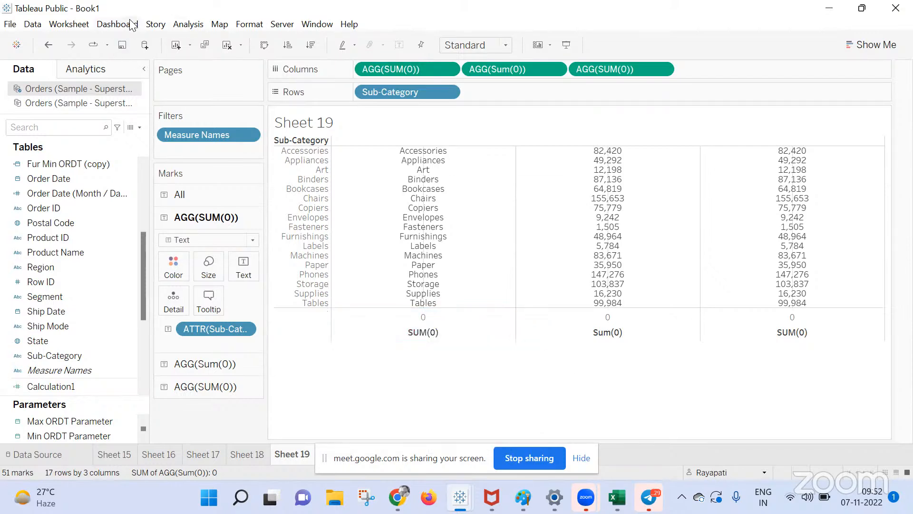
{"action": "left_click", "coordinate": [188, 23]}
{"action": "mouse_move", "coordinate": [231, 216]}
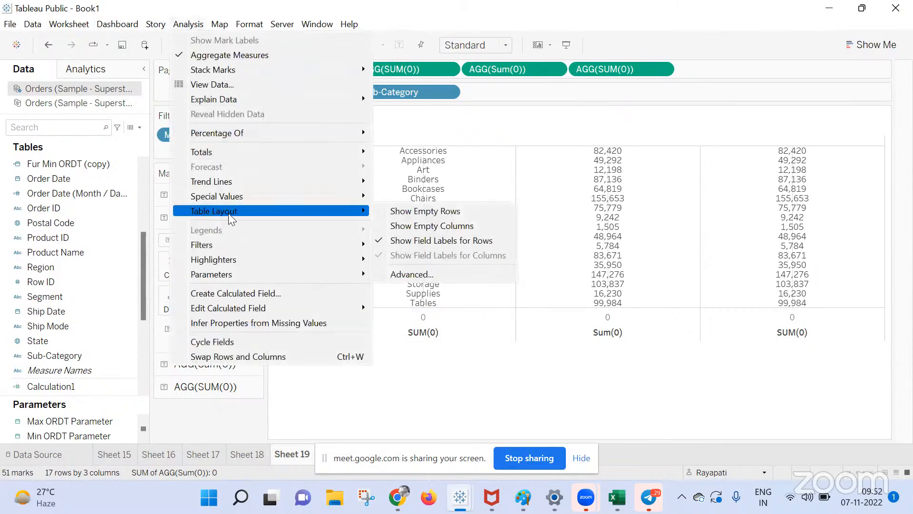
{"action": "left_click", "coordinate": [431, 273]}
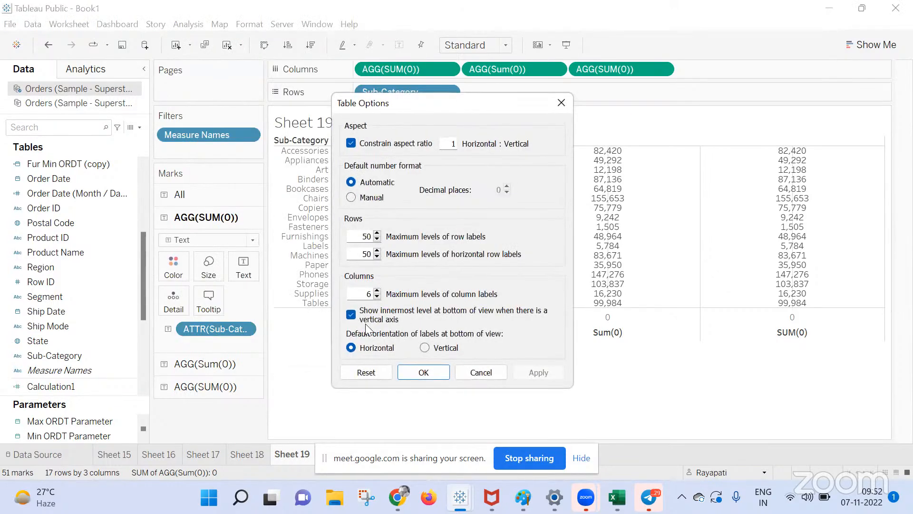
{"action": "left_click", "coordinate": [351, 315]}
{"action": "left_click", "coordinate": [540, 374]}
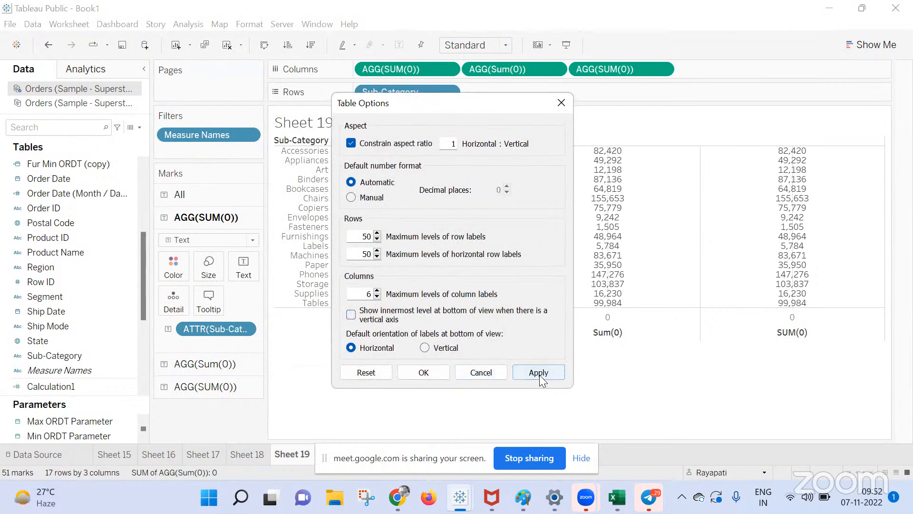
{"action": "left_click", "coordinate": [471, 374]}
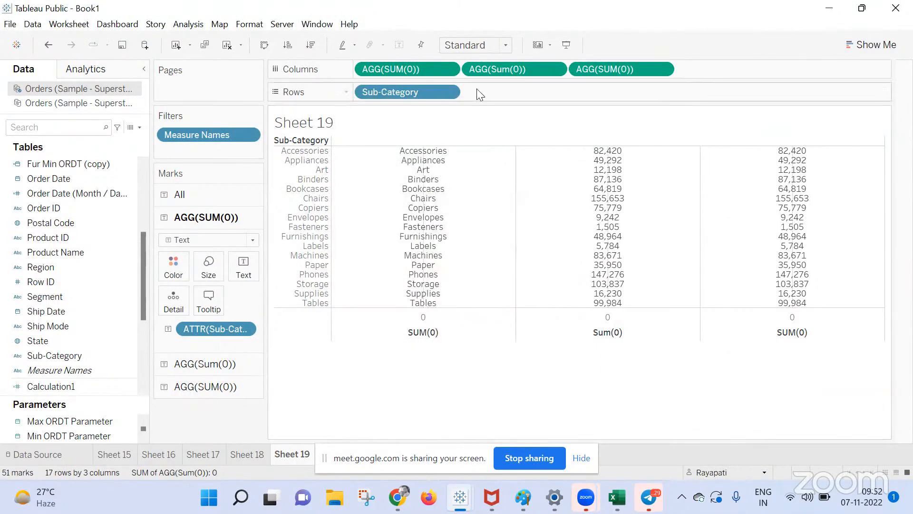
Dismiss the column header sort menu and bring the Google Meet window to the front.
{"action": "right_click", "coordinate": [371, 147]}
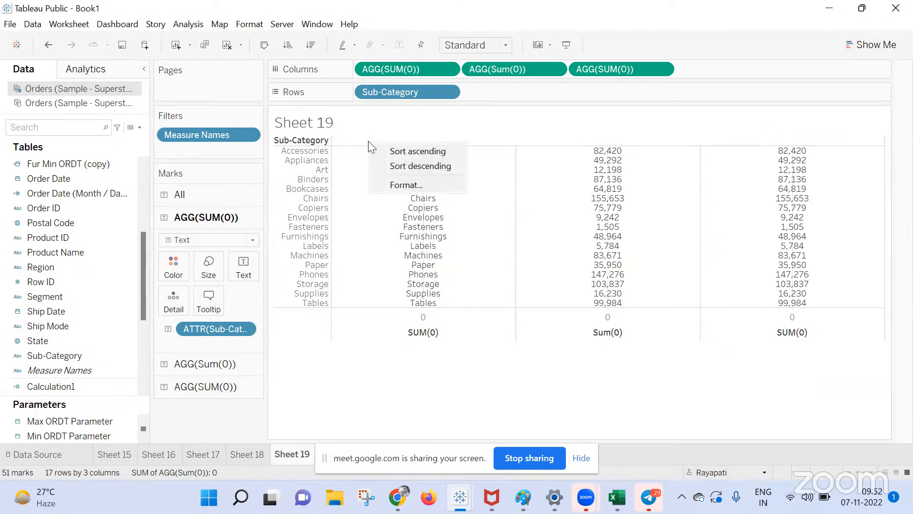
{"action": "left_click", "coordinate": [536, 109]}
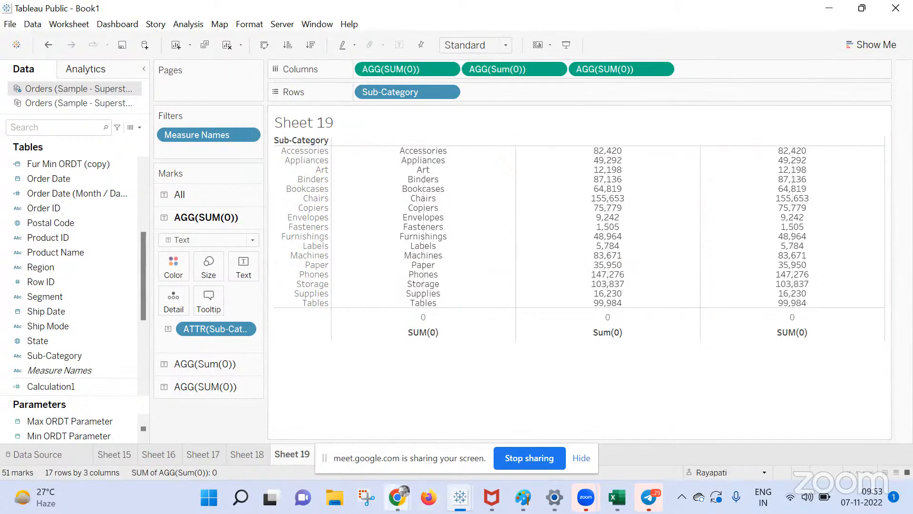
{"action": "mouse_move", "coordinate": [398, 497]}
{"action": "left_click", "coordinate": [343, 435]}
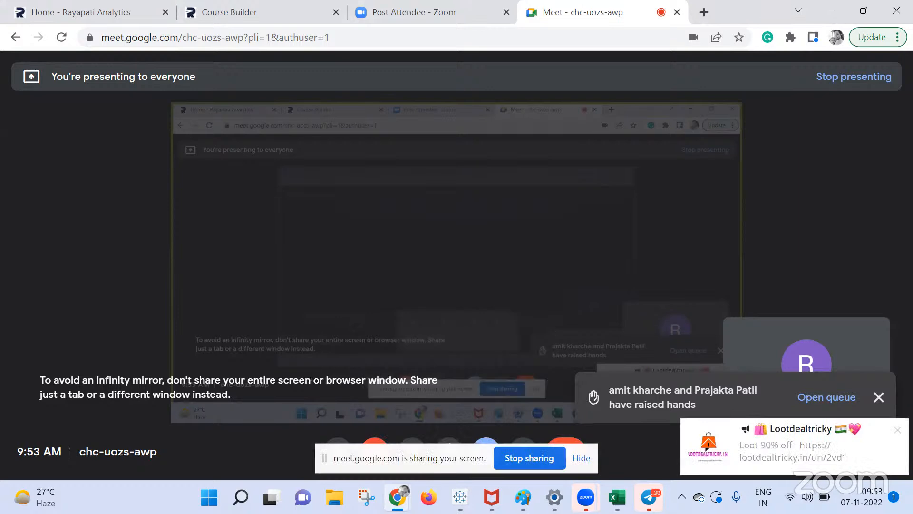
Quit Telegram from the system tray, then switch back to the Tableau Book1 workbook.
{"action": "left_click", "coordinate": [682, 496]}
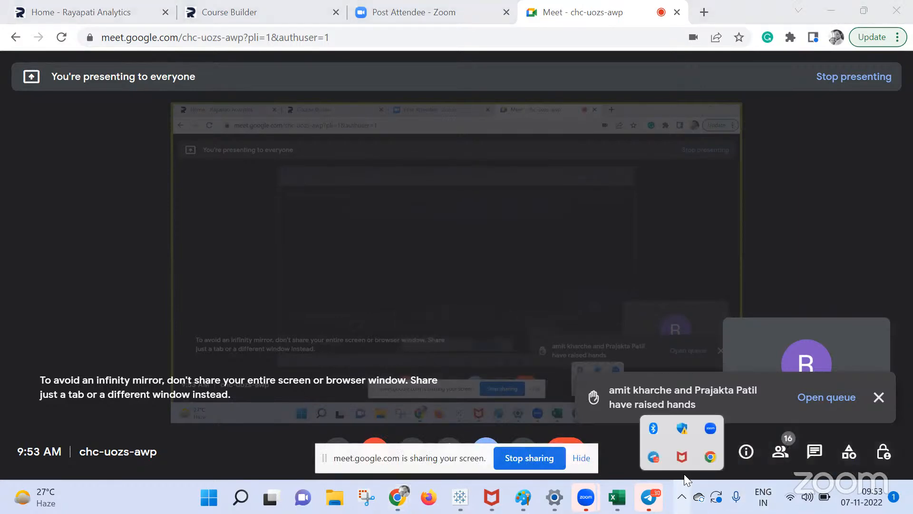
{"action": "right_click", "coordinate": [655, 458]}
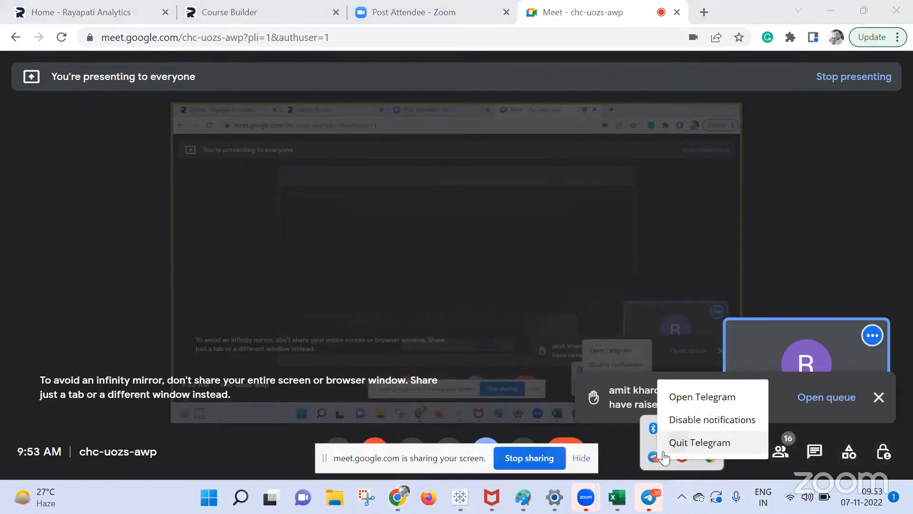
{"action": "left_click", "coordinate": [680, 441]}
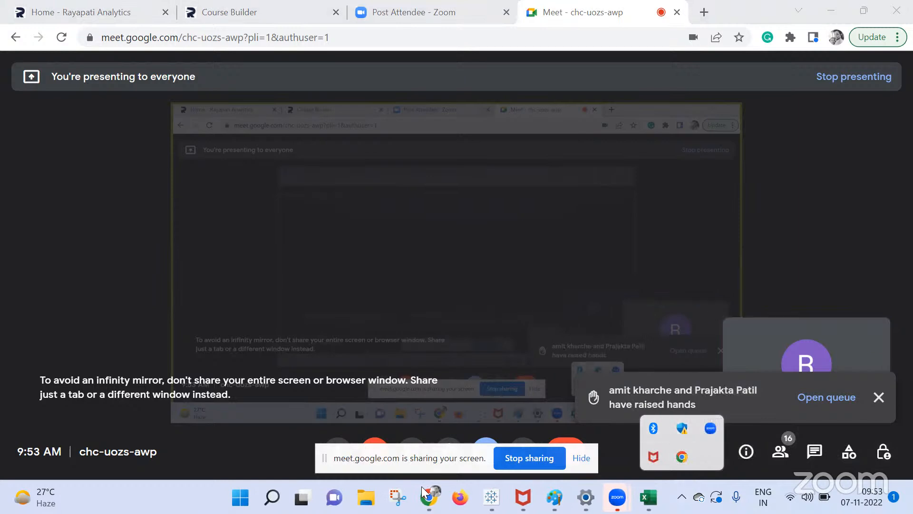
{"action": "mouse_move", "coordinate": [492, 497]}
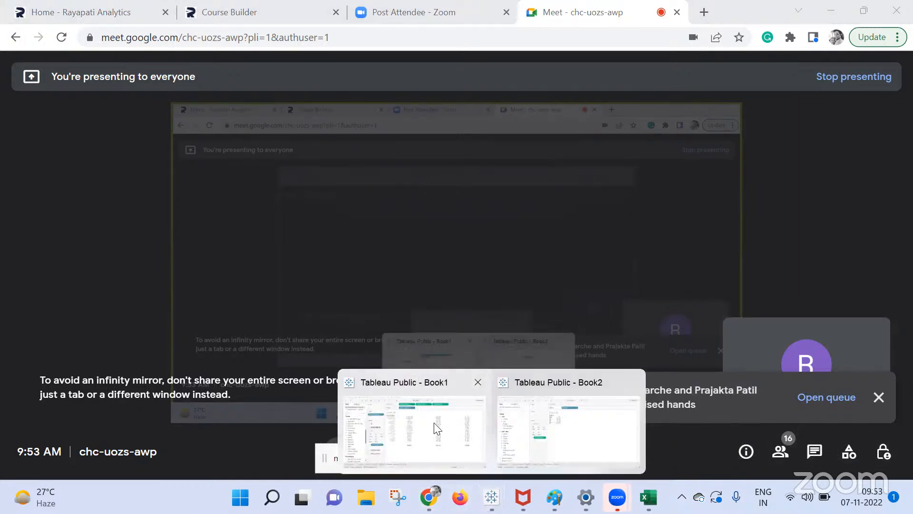
{"action": "left_click", "coordinate": [434, 423]}
Dismiss the screen-sharing notice, start new Sheet 21, and put Postal Code on Columns.
{"action": "left_click", "coordinate": [589, 457]}
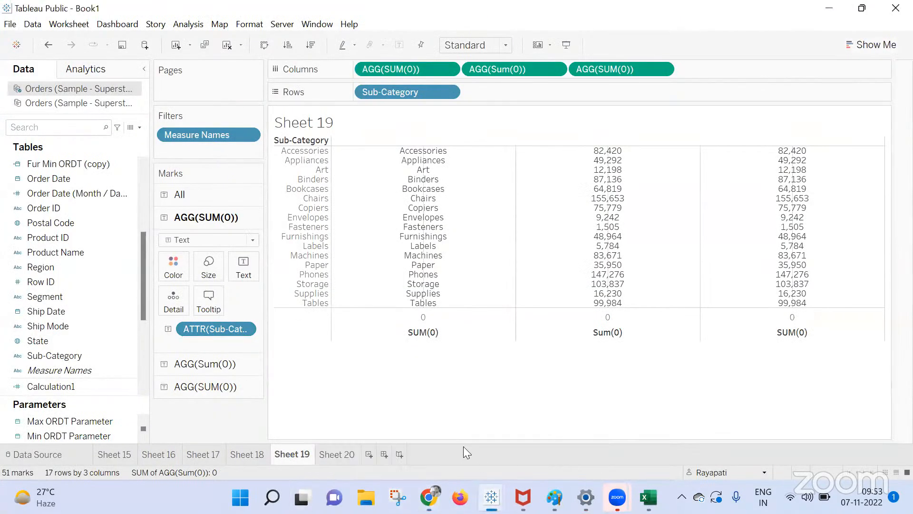
{"action": "left_click", "coordinate": [365, 454]}
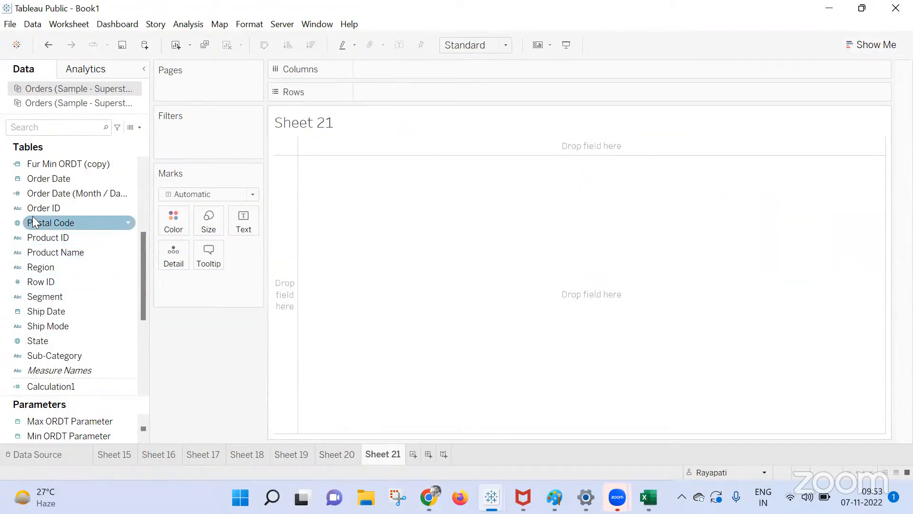
{"action": "mouse_move", "coordinate": [35, 222]}
{"action": "left_mouse_down"}
{"action": "mouse_move", "coordinate": [329, 92]}
{"action": "mouse_move", "coordinate": [389, 80]}
{"action": "left_mouse_up"}
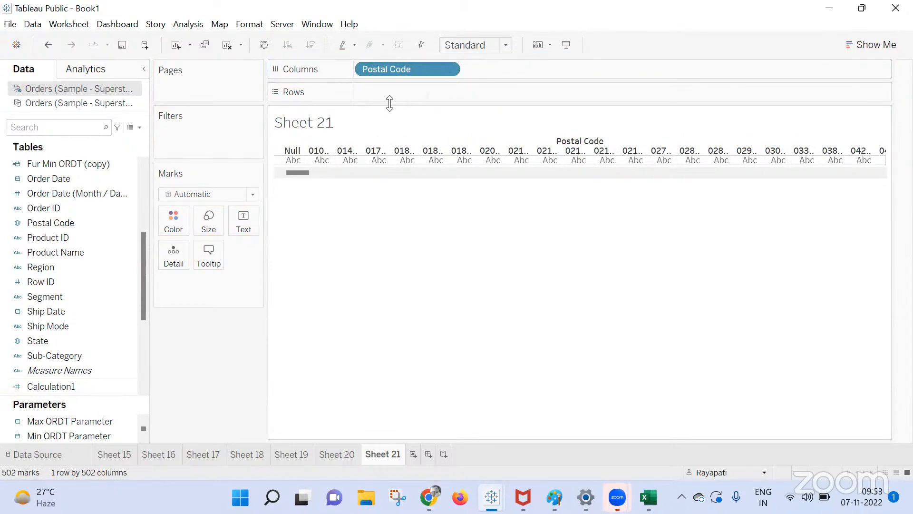
Nest Ship Mode after Postal Code on Columns, then add Product Name as another column level.
{"action": "left_click", "coordinate": [22, 340]}
{"action": "left_click", "coordinate": [56, 324]}
{"action": "left_click_drag", "start_coordinate": [56, 324], "coordinate": [419, 92]}
{"action": "left_click_drag", "start_coordinate": [419, 92], "coordinate": [519, 70]}
{"action": "left_click_drag", "start_coordinate": [423, 93], "coordinate": [716, 66]}
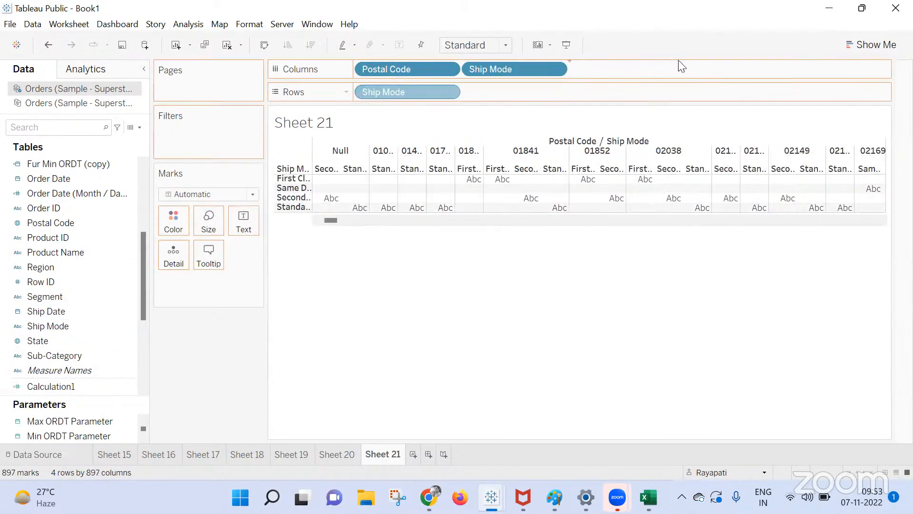
{"action": "left_click_drag", "start_coordinate": [646, 70], "coordinate": [719, 366]}
{"action": "left_click_drag", "start_coordinate": [76, 252], "coordinate": [659, 72]}
Add all Product Name members, then move Postal Code to Rows for 502 postal-code rows.
{"action": "left_click", "coordinate": [517, 244]}
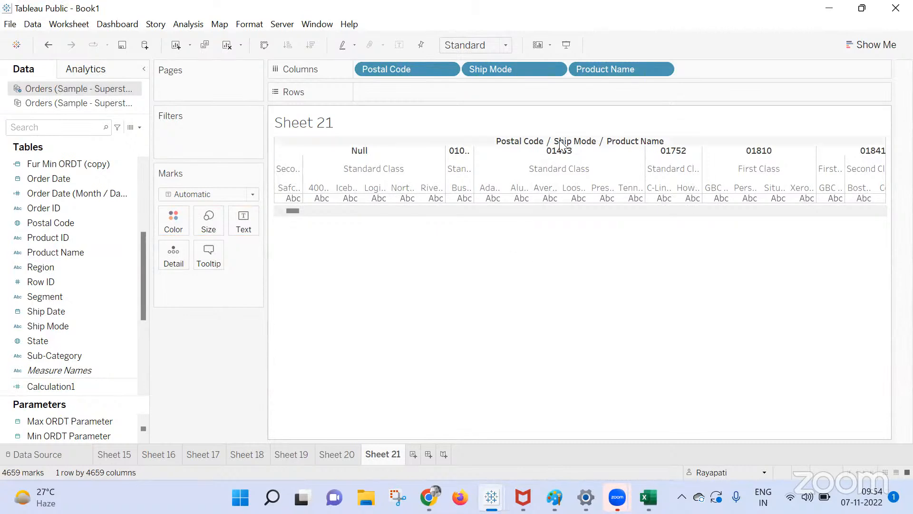
{"action": "mouse_move", "coordinate": [563, 199]}
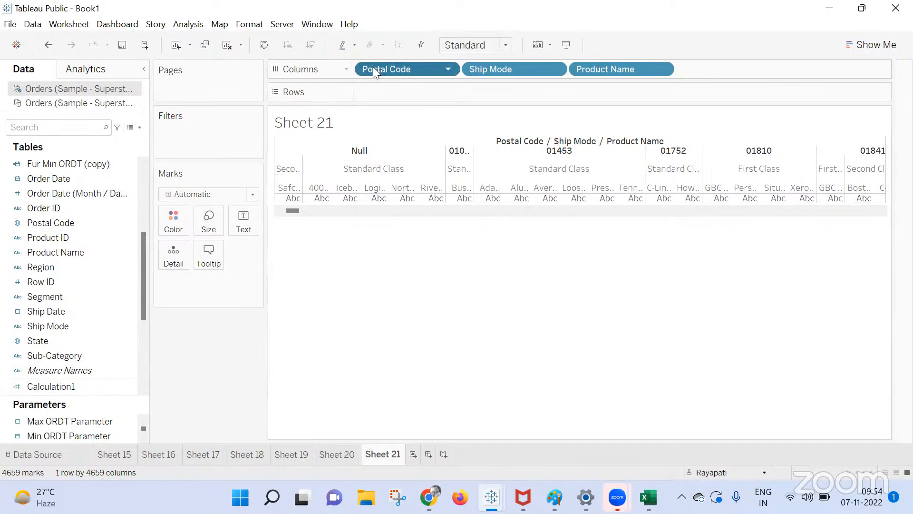
{"action": "left_click_drag", "start_coordinate": [373, 67], "coordinate": [384, 89]}
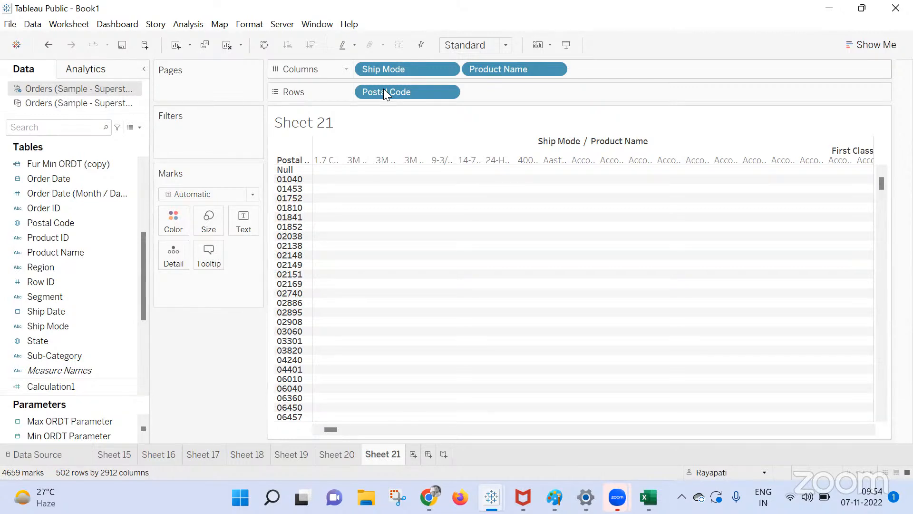
{"action": "left_click_drag", "start_coordinate": [384, 88], "coordinate": [357, 69]}
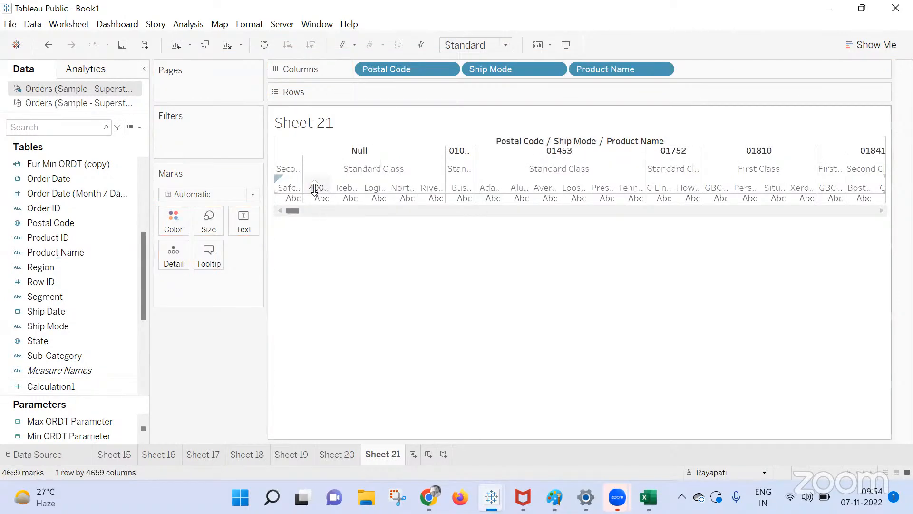
{"action": "left_click_drag", "start_coordinate": [379, 68], "coordinate": [381, 96]}
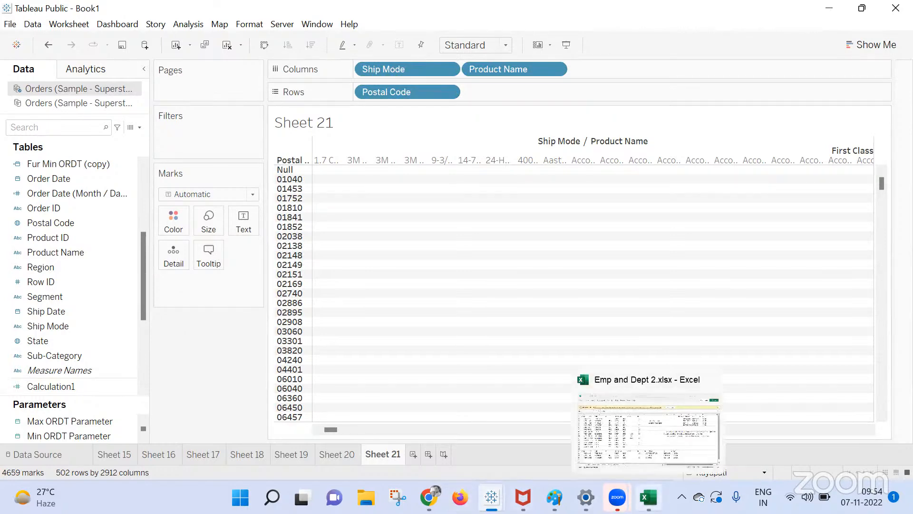
Bring Excel forward and create a new blank workbook.
{"action": "left_click", "coordinate": [649, 497]}
{"action": "left_click", "coordinate": [28, 41]}
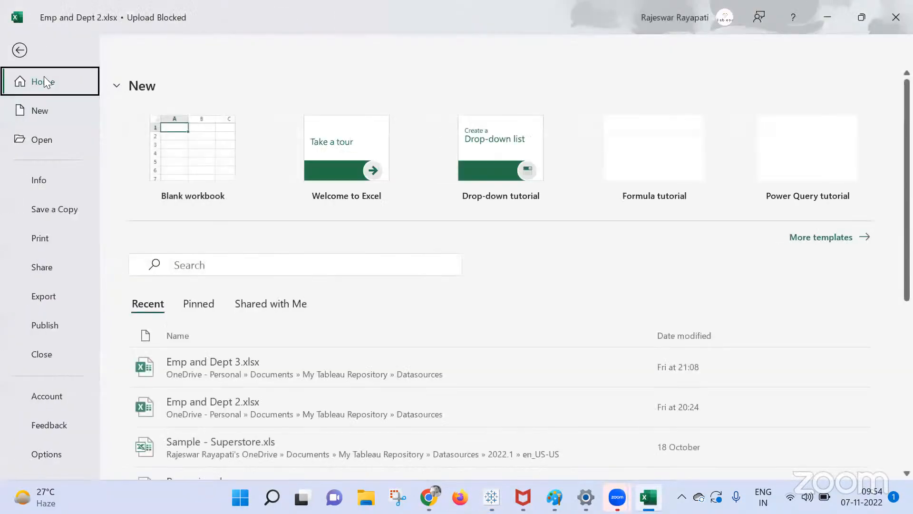
{"action": "left_click", "coordinate": [204, 154]}
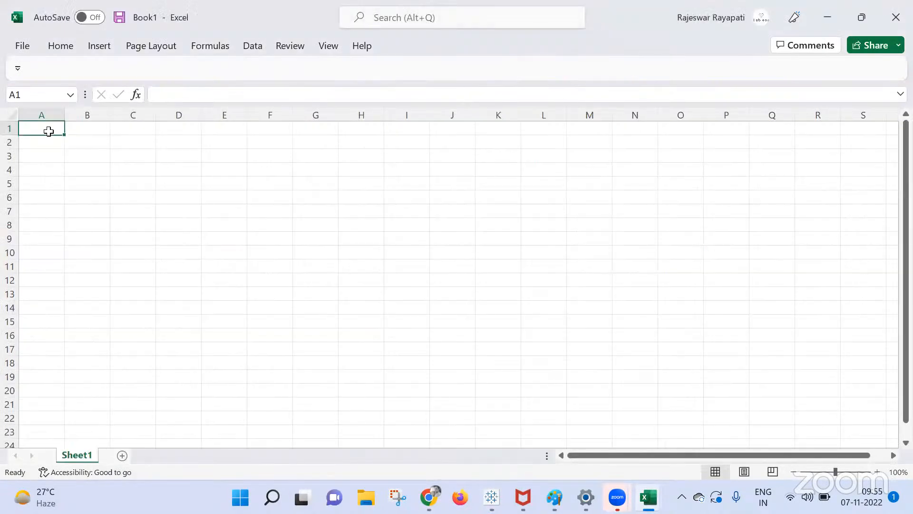
Switch between Tableau and the blank workbook, twice pasting the copied title into A1 and undoing it.
{"action": "key", "text": "alt+Tab"}
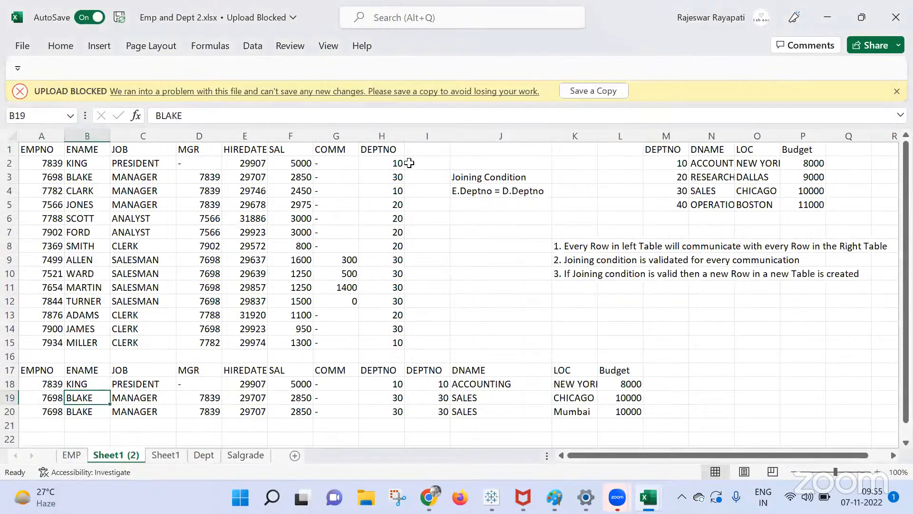
{"action": "key", "text": "alt+Tab"}
{"action": "key", "text": "alt+Tab"}
{"action": "key", "text": "Tab"}
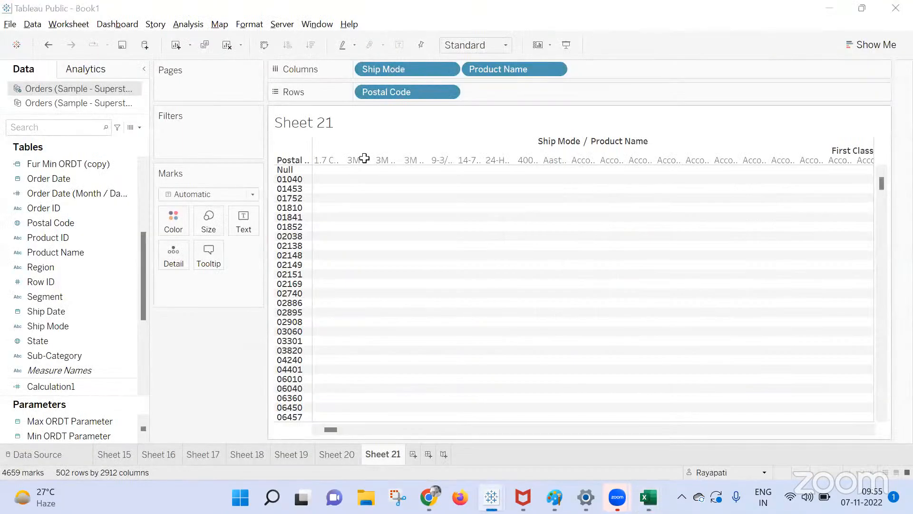
{"action": "key", "text": "alt+Tab"}
{"action": "type", "text": "Day 32 Free Tableau Daily Live Doubts Session | Tableau Training"}
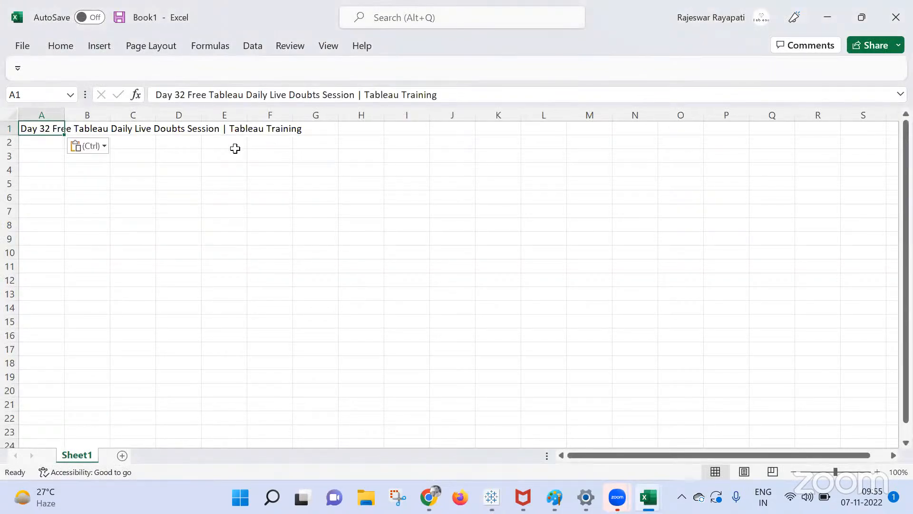
{"action": "key", "text": "ctrl+z"}
{"action": "key", "text": "alt+Tab"}
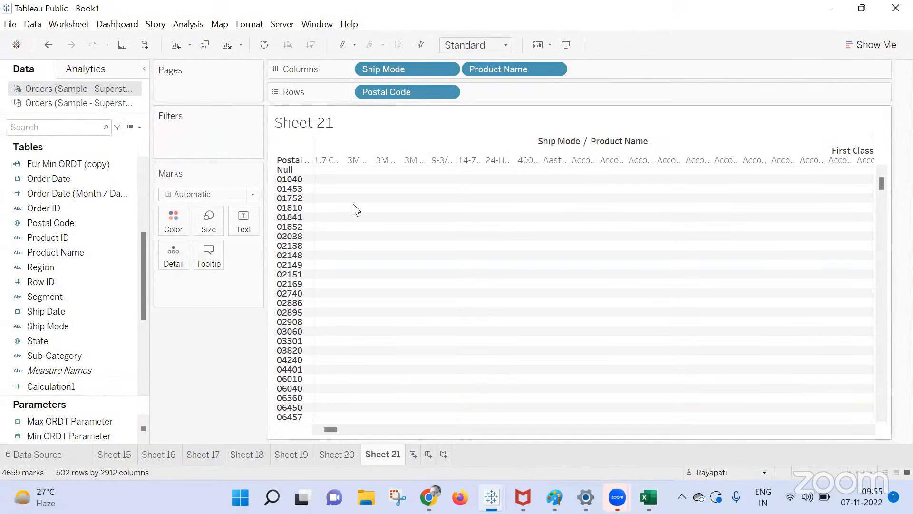
{"action": "key", "text": "alt+Tab"}
{"action": "type", "text": "Day 32 Free Tableau Daily Live Doubts Session | Tableau Training"}
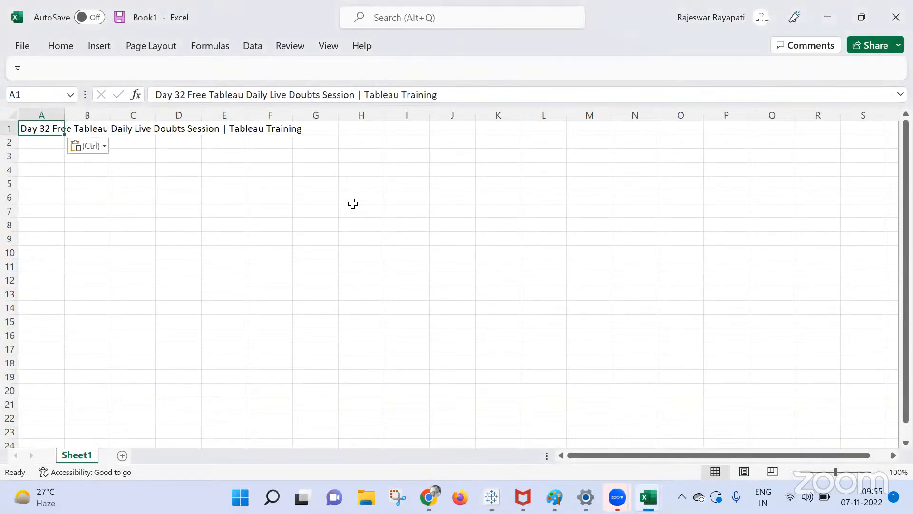
{"action": "key", "text": "ctrl+z"}
Bring the blank Book1 workbook back in front via the Excel taskbar preview.
{"action": "key", "text": "alt+Tab"}
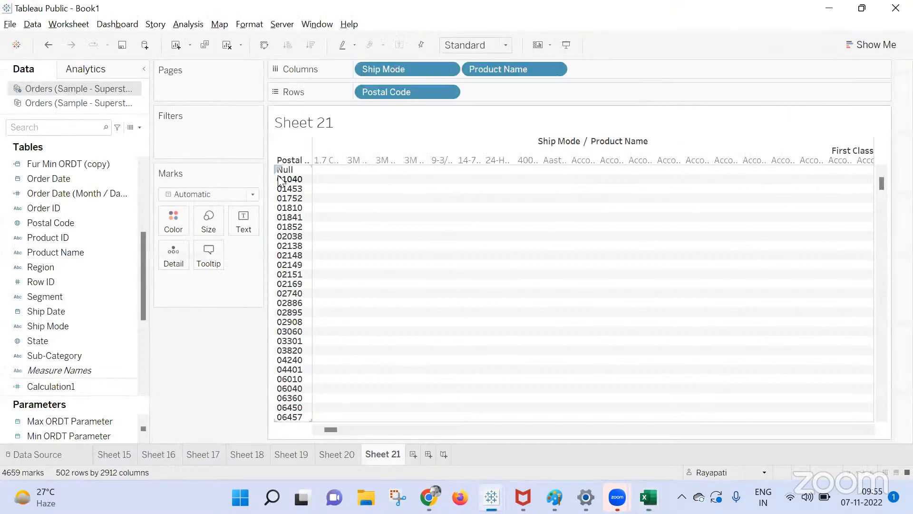
{"action": "key", "text": "alt+Tab"}
{"action": "key", "text": "alt+Tab"}
{"action": "left_click", "coordinate": [649, 497]}
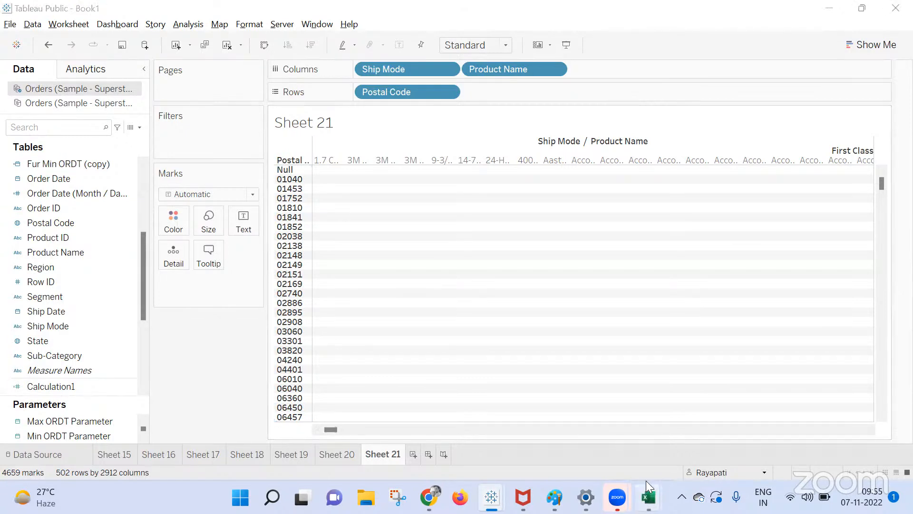
{"action": "left_click", "coordinate": [684, 447]}
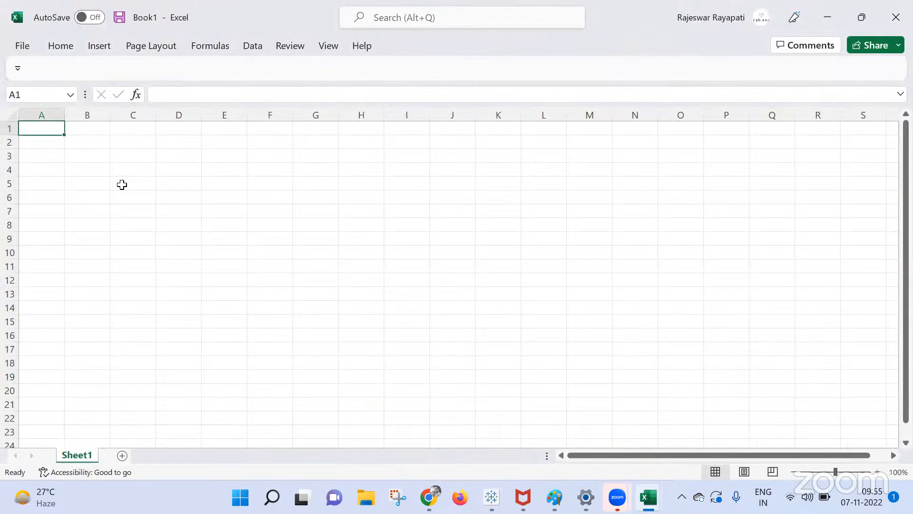
Enter headers 'Column A', 'ColumnB' and 'Column C' in A1:C1, then select A2:A5.
{"action": "type", "text": "Colu"}
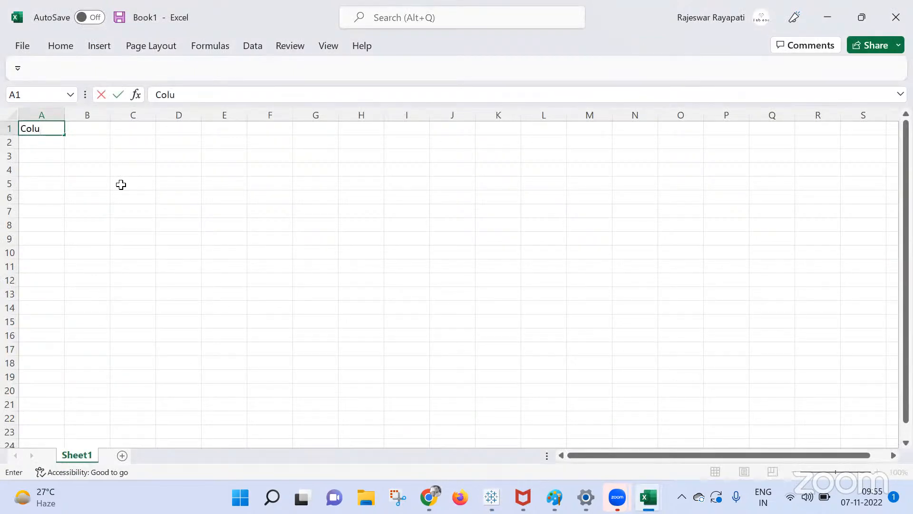
{"action": "type", "text": "mn A"}
{"action": "left_click", "coordinate": [84, 127]}
{"action": "left_click", "coordinate": [97, 140]}
{"action": "left_click", "coordinate": [96, 128]}
{"action": "type", "text": "ColumnB"}
{"action": "left_click", "coordinate": [59, 216]}
{"action": "left_click", "coordinate": [129, 134]}
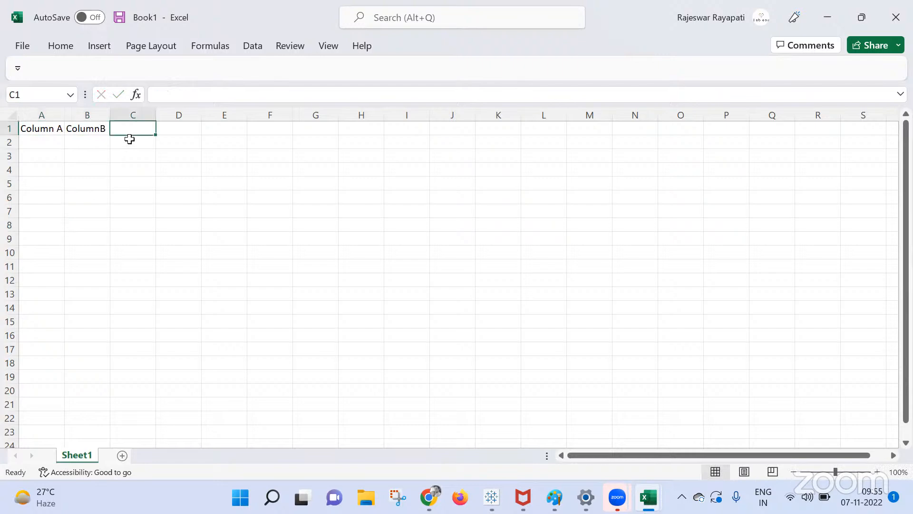
{"action": "type", "text": "Column C"}
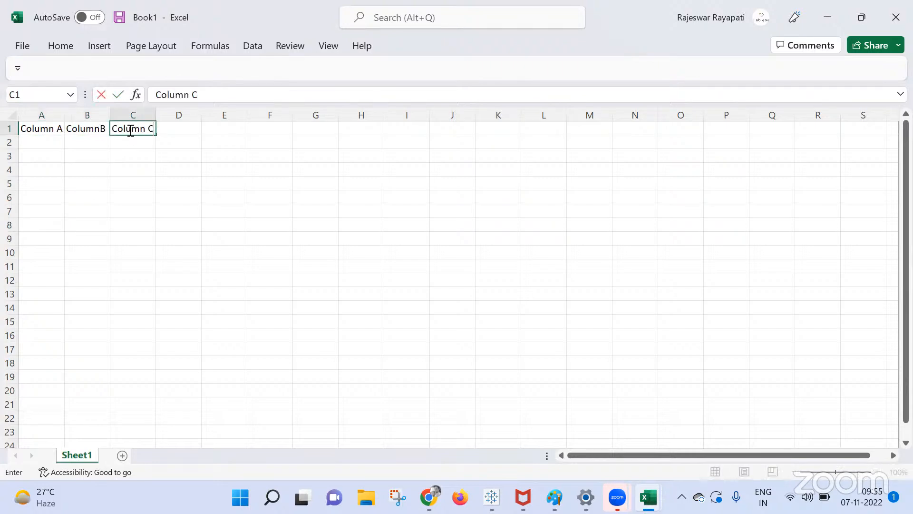
{"action": "left_click", "coordinate": [113, 235]}
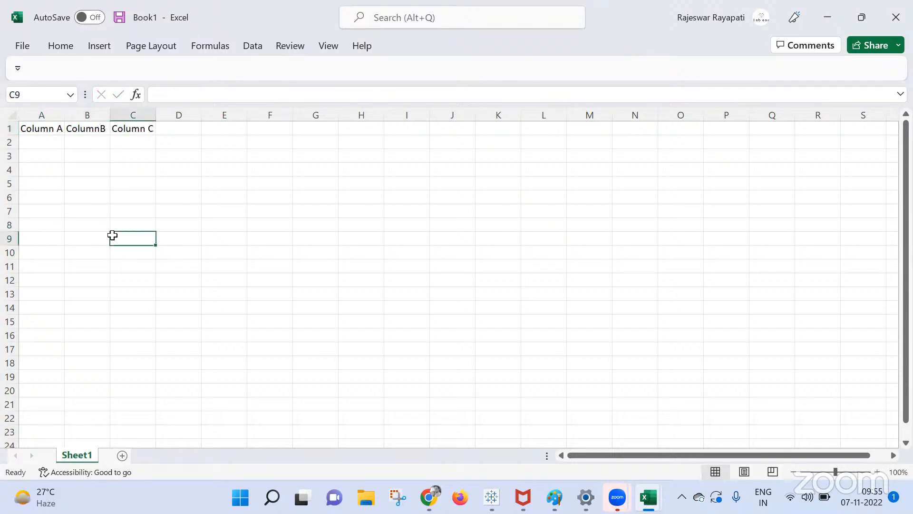
{"action": "left_click_drag", "start_coordinate": [50, 142], "coordinate": [48, 183]}
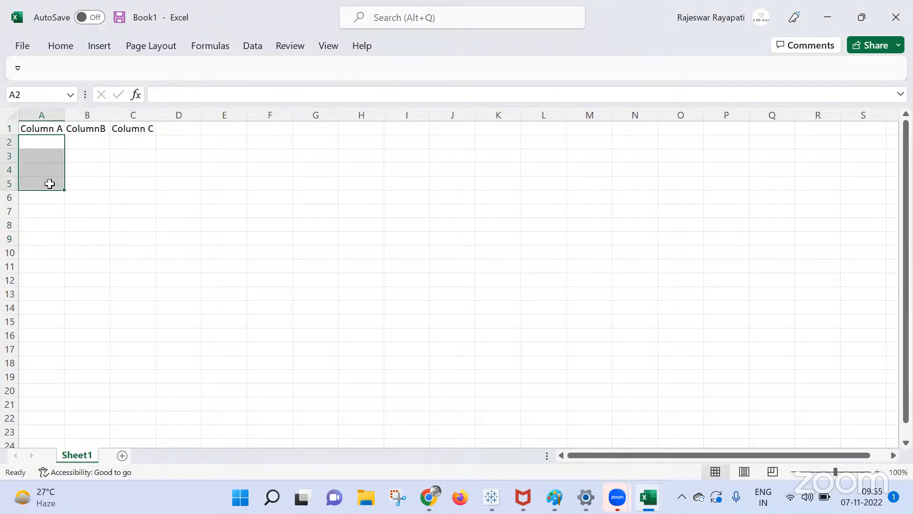
{"action": "left_click", "coordinate": [100, 186]}
{"action": "left_click_drag", "start_coordinate": [53, 143], "coordinate": [50, 240]}
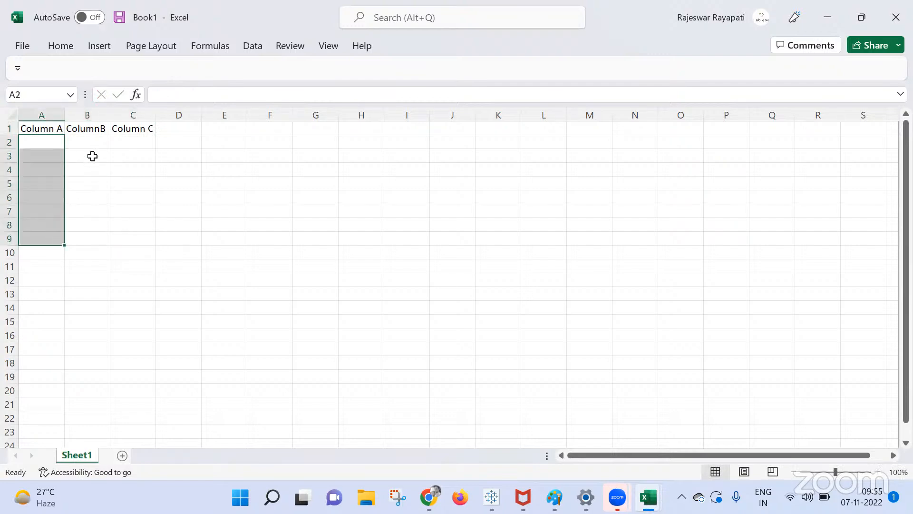
{"action": "left_click_drag", "start_coordinate": [93, 143], "coordinate": [97, 269]}
{"action": "left_click_drag", "start_coordinate": [126, 142], "coordinate": [133, 254]}
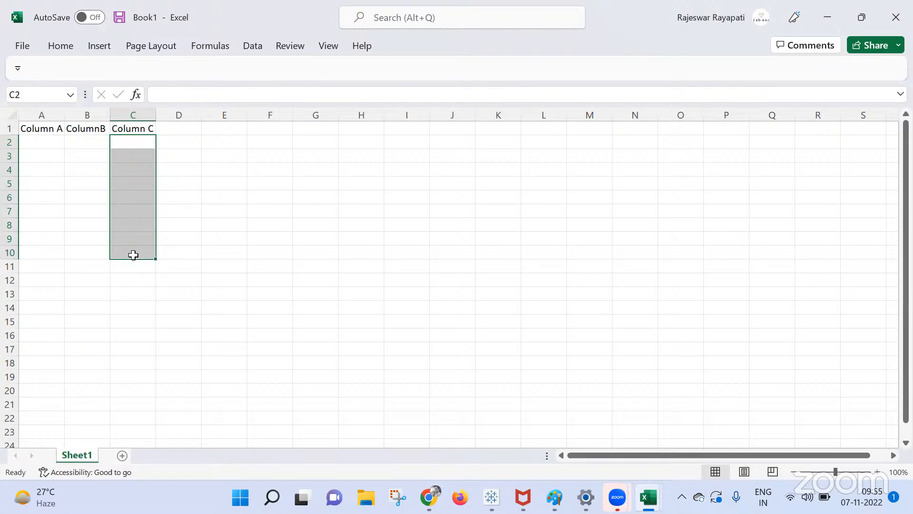
{"action": "left_click_drag", "start_coordinate": [50, 143], "coordinate": [35, 251]}
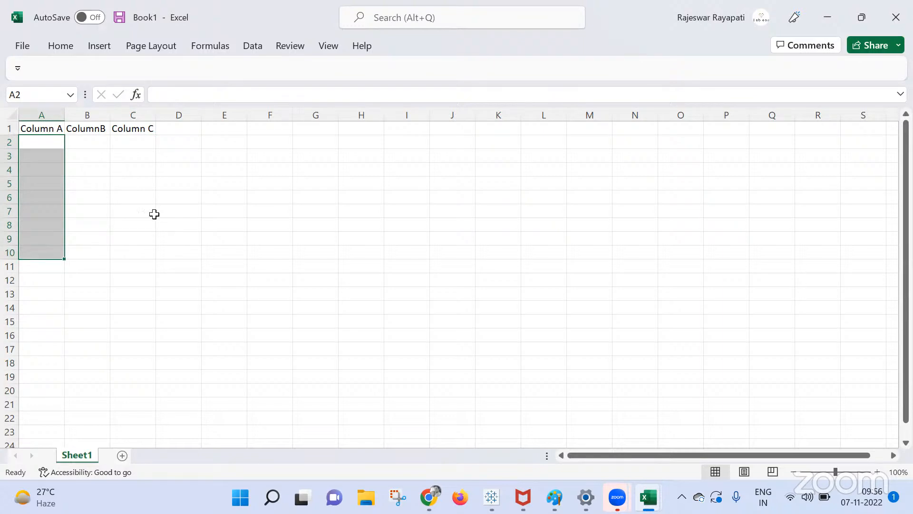
{"action": "left_click", "coordinate": [59, 129]}
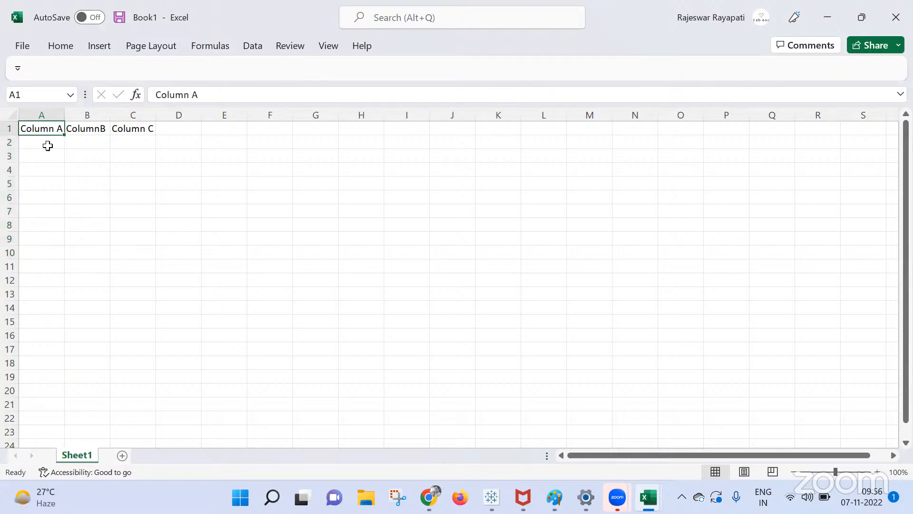
{"action": "left_click", "coordinate": [47, 146]}
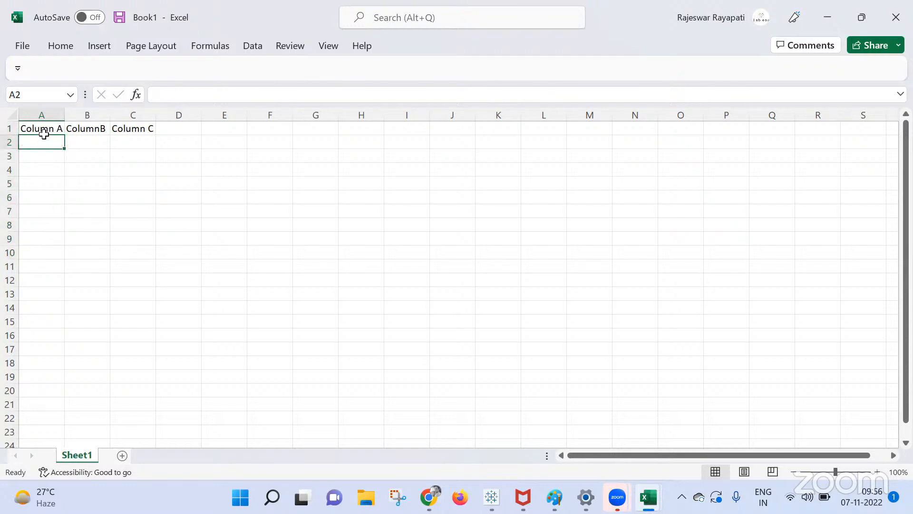
{"action": "left_click", "coordinate": [44, 134]}
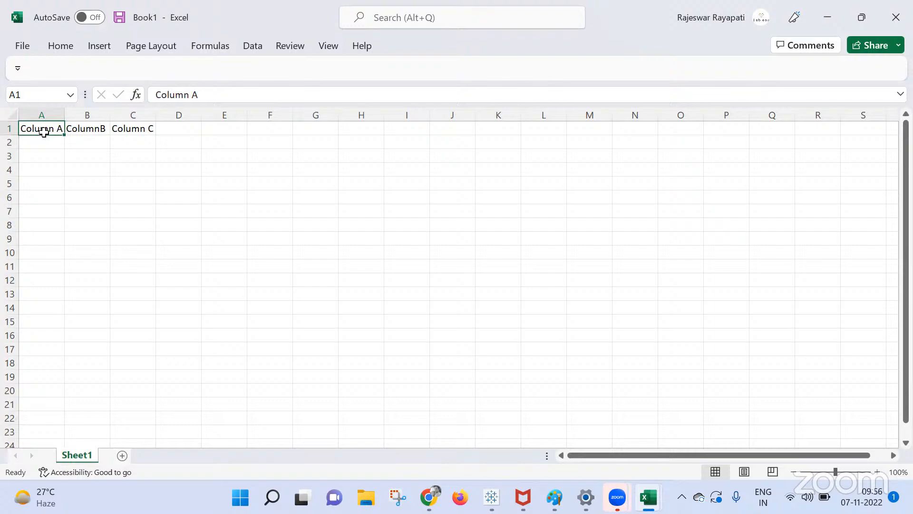
Copy the Column A header down into A2 and clear the original from A1.
{"action": "key", "text": "ctrl+c"}
{"action": "left_click", "coordinate": [36, 142]}
{"action": "key", "text": "ctrl+v"}
{"action": "left_click", "coordinate": [47, 211]}
{"action": "left_click", "coordinate": [38, 127]}
{"action": "key", "text": "Delete"}
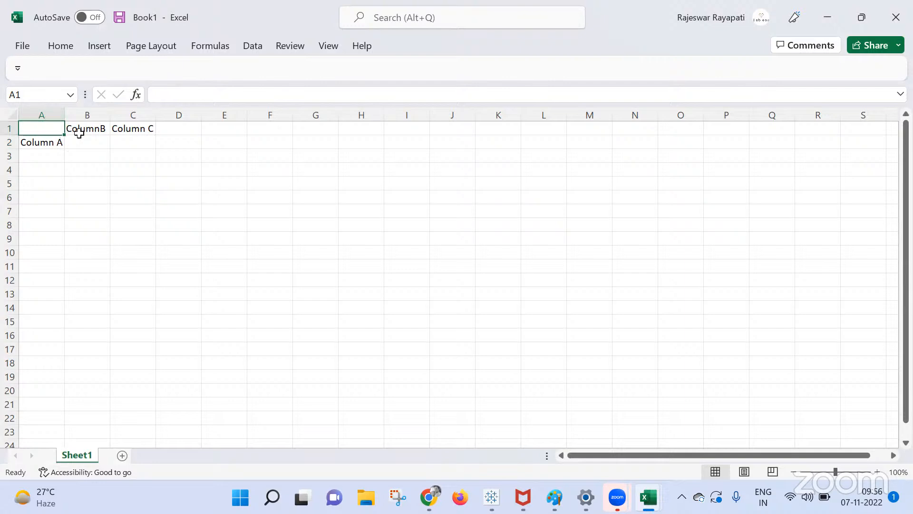
Mark row 2 out to P2, column A rows 2-17, and the value grid from B2.
{"action": "left_click", "coordinate": [79, 134]}
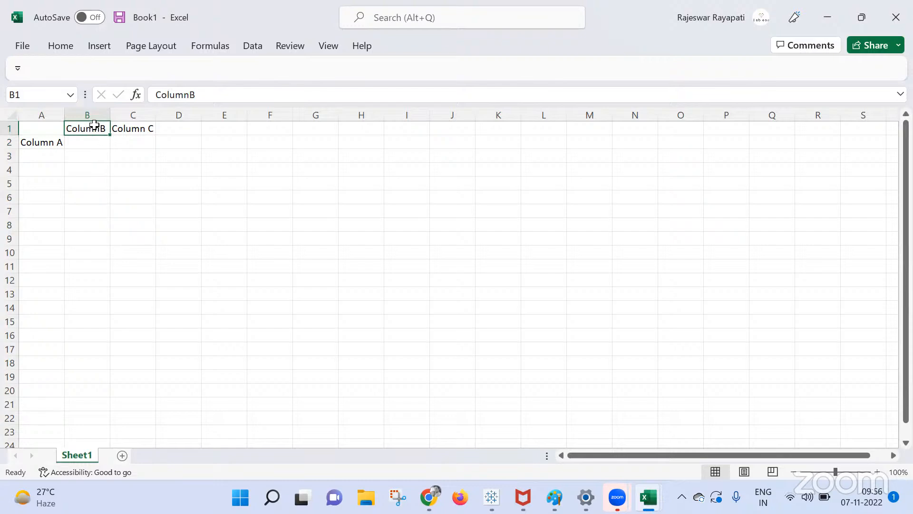
{"action": "left_click_drag", "start_coordinate": [75, 144], "coordinate": [594, 146]}
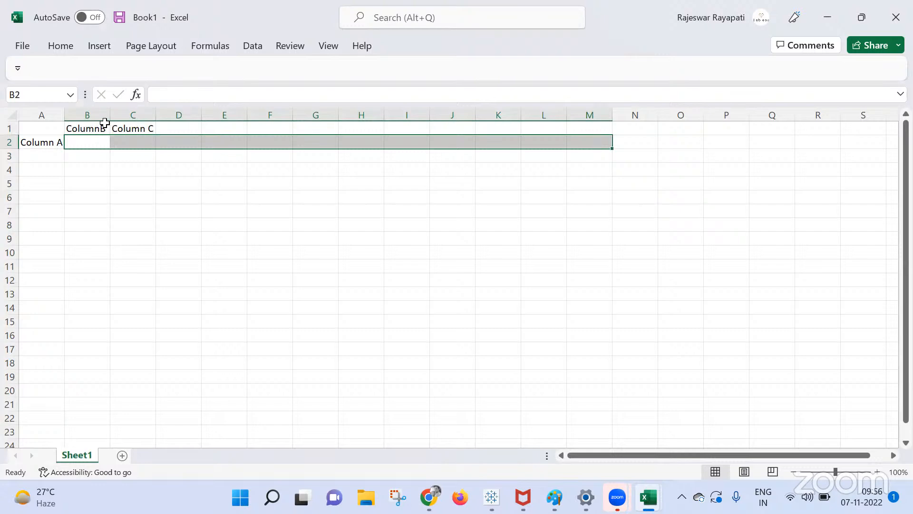
{"action": "left_click", "coordinate": [104, 127]}
{"action": "left_click", "coordinate": [139, 131]}
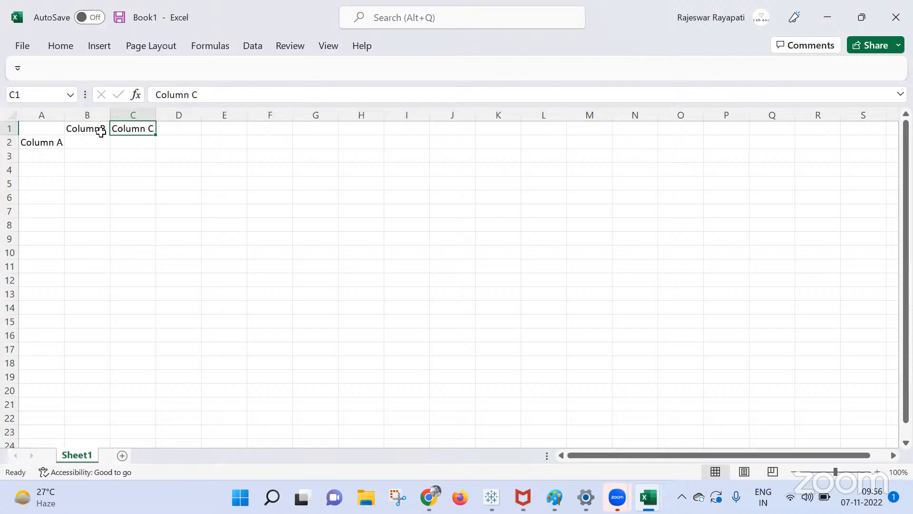
{"action": "left_click_drag", "start_coordinate": [92, 137], "coordinate": [688, 129]}
{"action": "left_click_drag", "start_coordinate": [721, 145], "coordinate": [721, 145]}
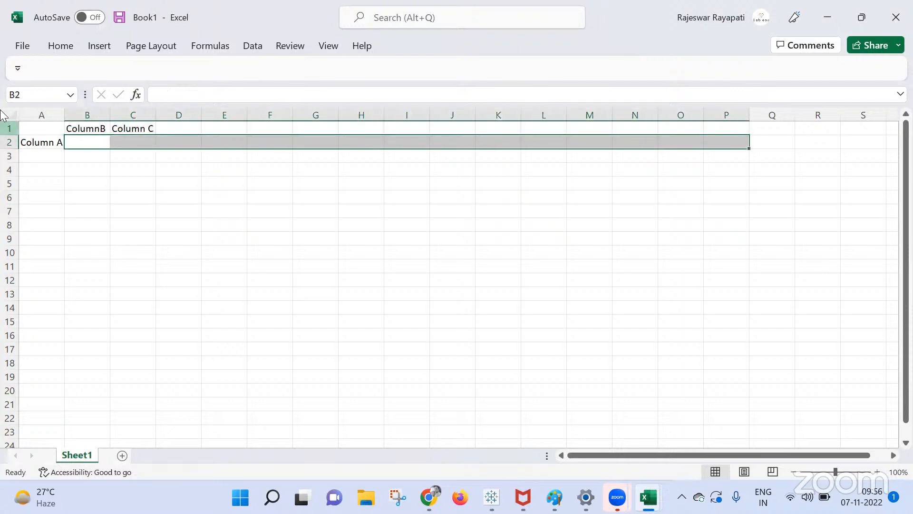
{"action": "left_click", "coordinate": [42, 144]}
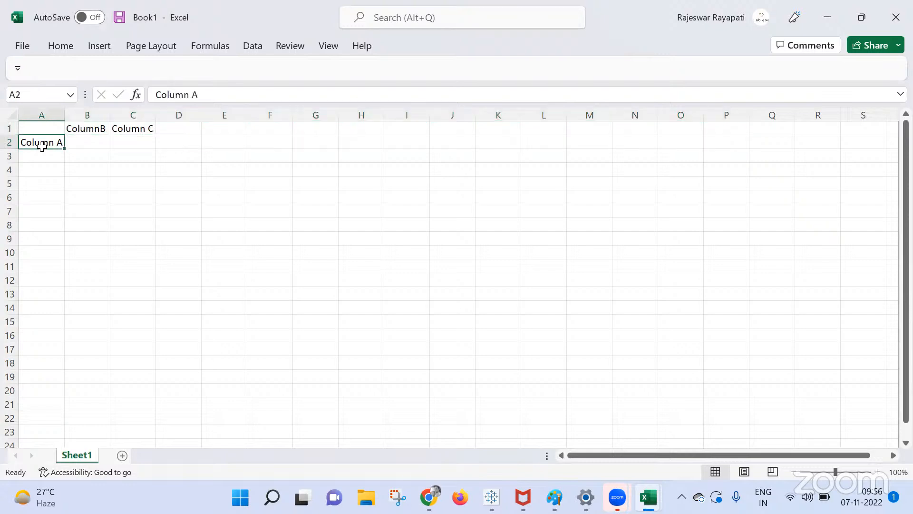
{"action": "left_click_drag", "start_coordinate": [42, 146], "coordinate": [48, 348]}
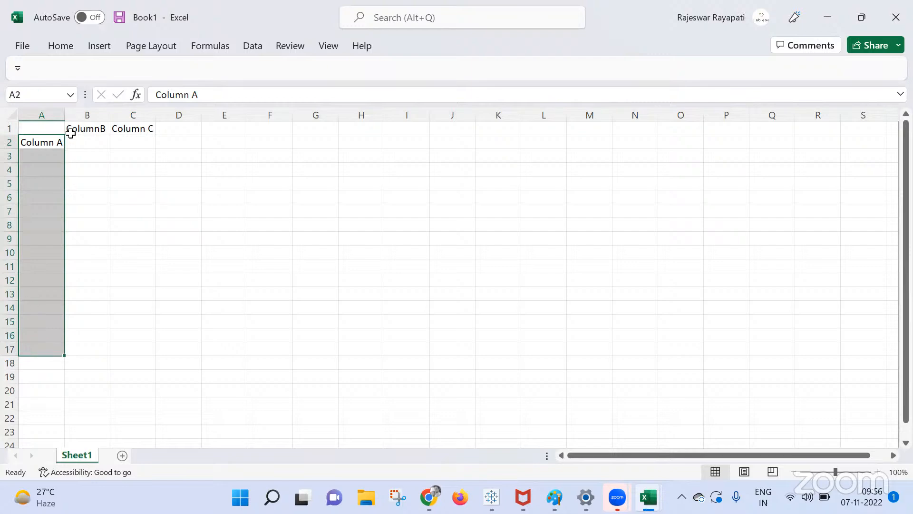
{"action": "left_click_drag", "start_coordinate": [81, 142], "coordinate": [604, 385]}
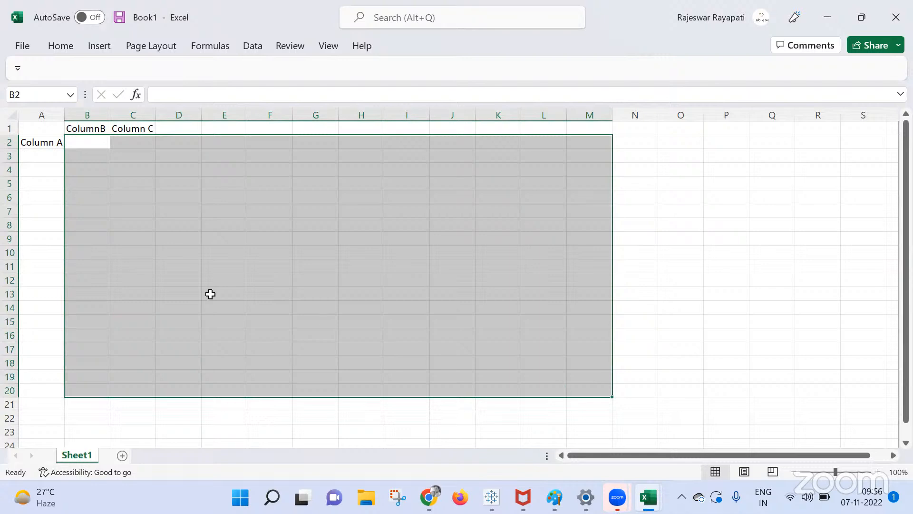
{"action": "left_click", "coordinate": [103, 143]}
{"action": "left_click", "coordinate": [41, 141]}
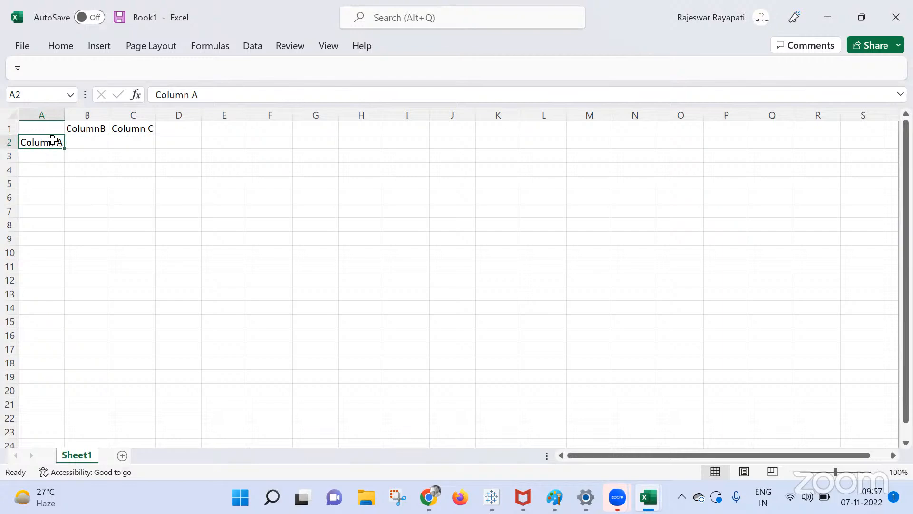
{"action": "left_click", "coordinate": [145, 127]}
{"action": "left_click_drag", "start_coordinate": [145, 127], "coordinate": [52, 130]}
{"action": "left_click", "coordinate": [41, 142]}
{"action": "left_click", "coordinate": [98, 132]}
{"action": "left_click", "coordinate": [135, 126]}
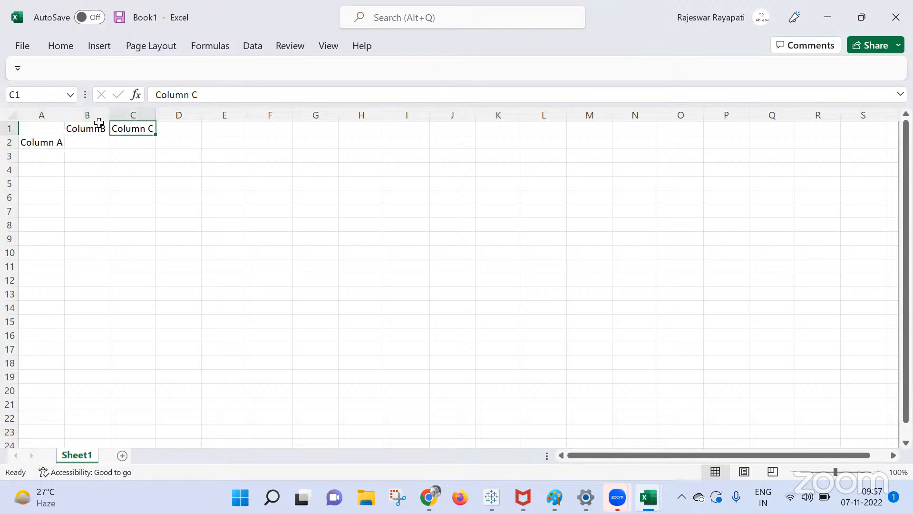
{"action": "left_click", "coordinate": [88, 126]}
{"action": "left_click", "coordinate": [27, 147]}
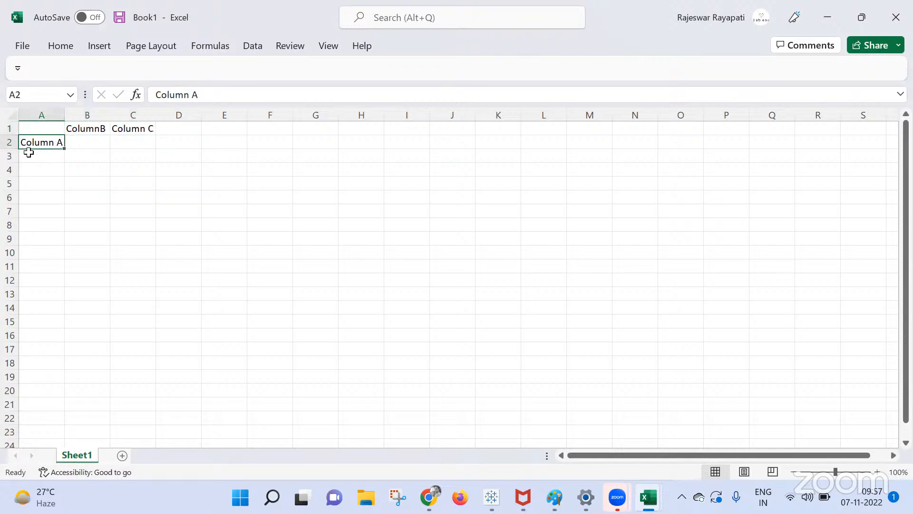
{"action": "left_click", "coordinate": [91, 128]}
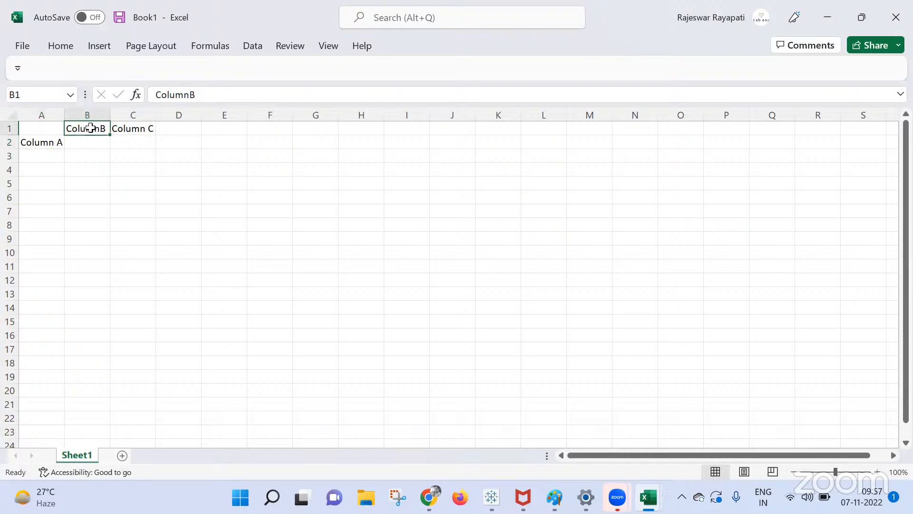
{"action": "left_click", "coordinate": [137, 130]}
{"action": "left_click", "coordinate": [54, 147]}
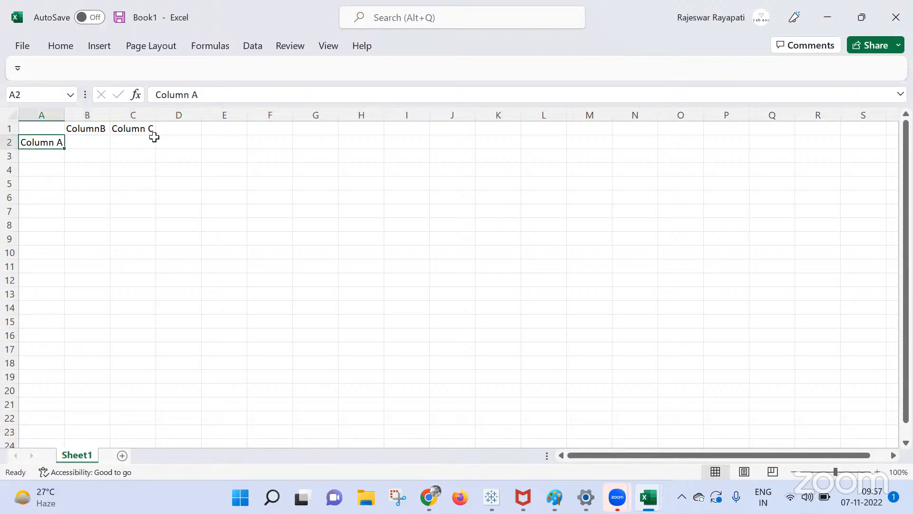
{"action": "left_click_drag", "start_coordinate": [54, 129], "coordinate": [126, 139]}
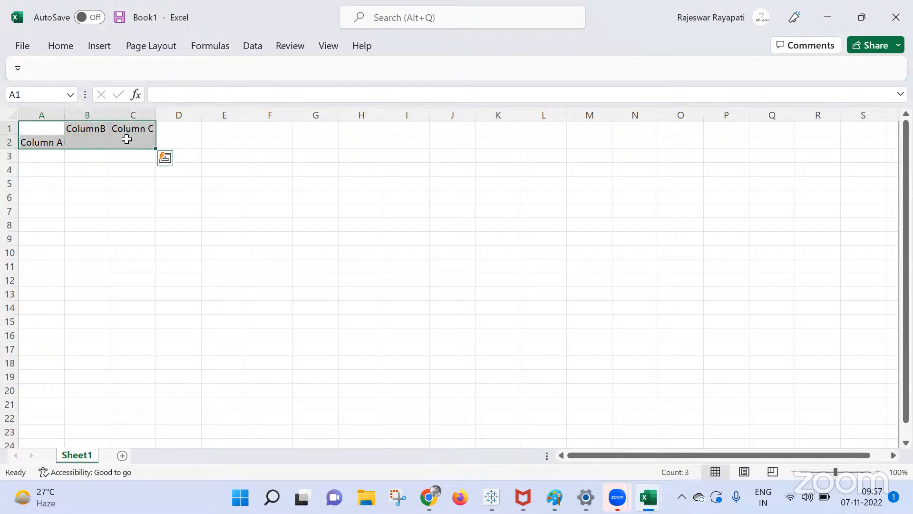
{"action": "left_click", "coordinate": [126, 209]}
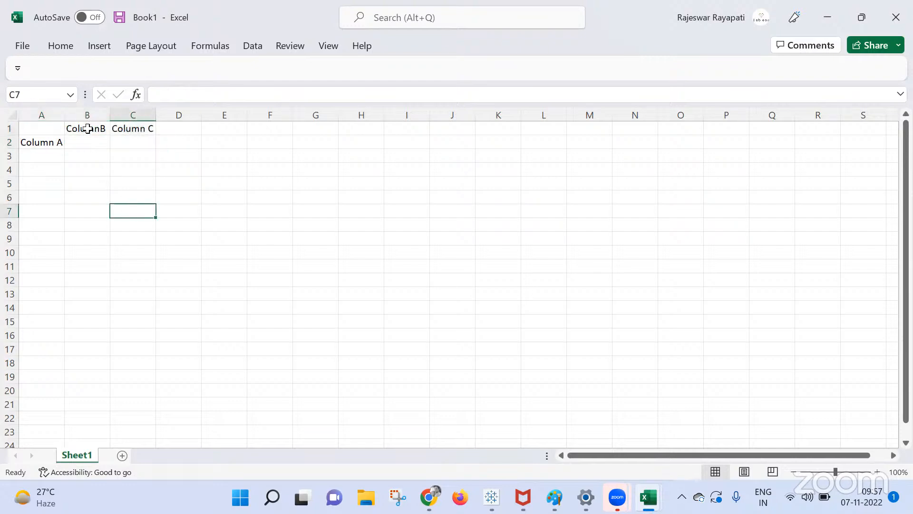
{"action": "left_click", "coordinate": [90, 133]}
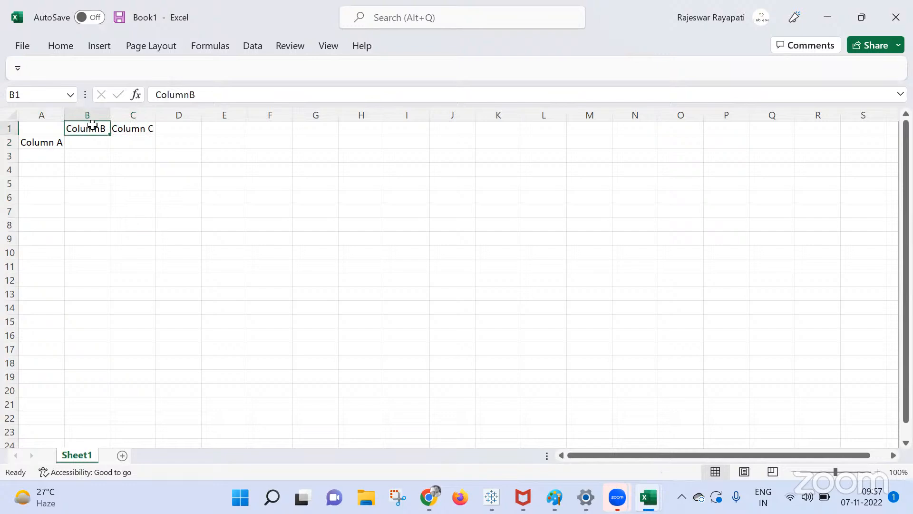
{"action": "left_click_drag", "start_coordinate": [40, 133], "coordinate": [163, 143]}
{"action": "left_click", "coordinate": [100, 141]}
{"action": "left_click", "coordinate": [133, 139]}
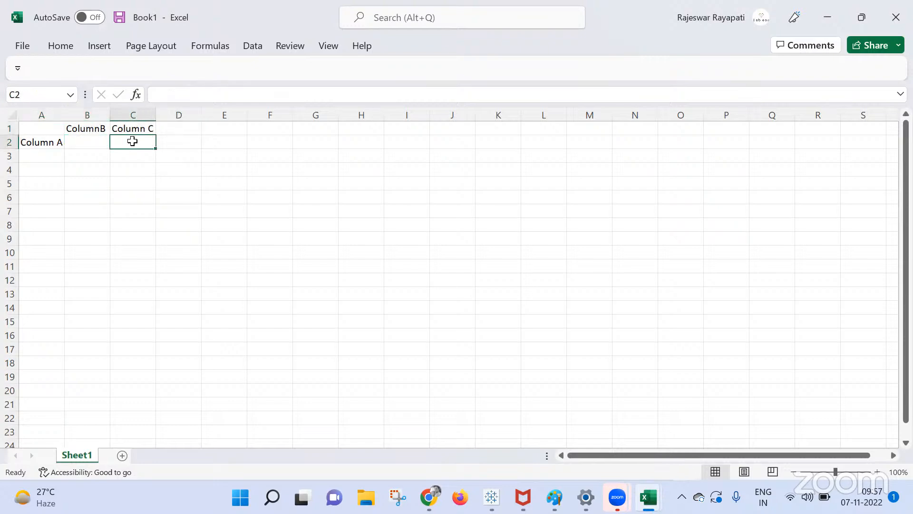
{"action": "left_click", "coordinate": [96, 141]}
{"action": "key", "text": "Tab"}
{"action": "left_click_drag", "start_coordinate": [43, 126], "coordinate": [152, 139]}
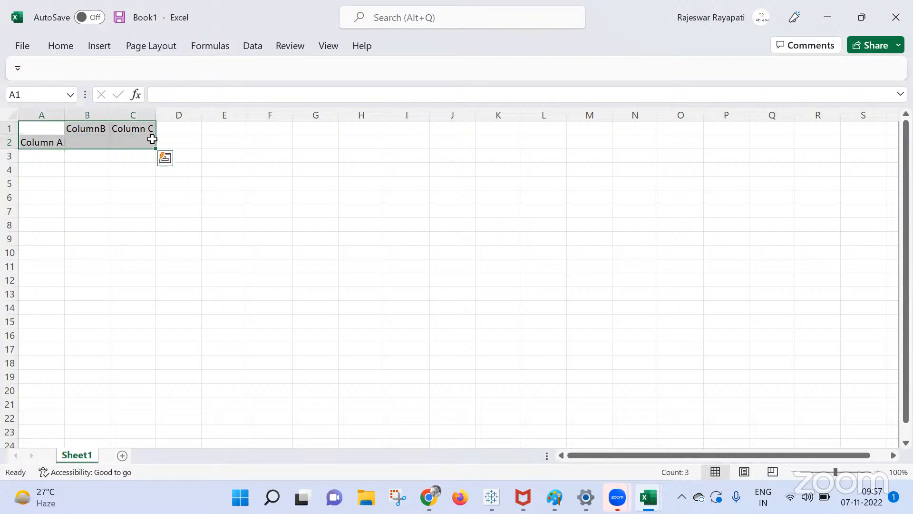
Delete the three headers, deselect the cells, and bring the Google Meet call to the front.
{"action": "key", "text": "Delete"}
{"action": "left_click", "coordinate": [178, 224]}
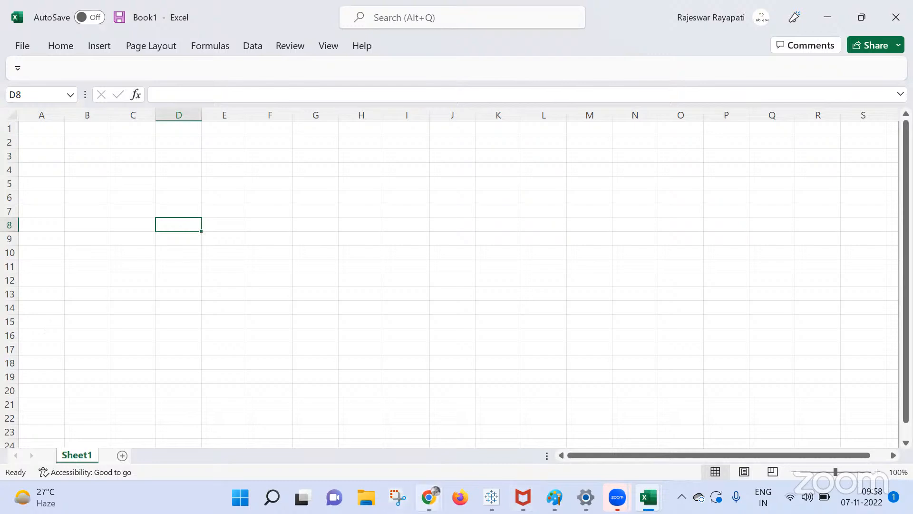
{"action": "mouse_move", "coordinate": [429, 497]}
{"action": "left_click", "coordinate": [318, 423]}
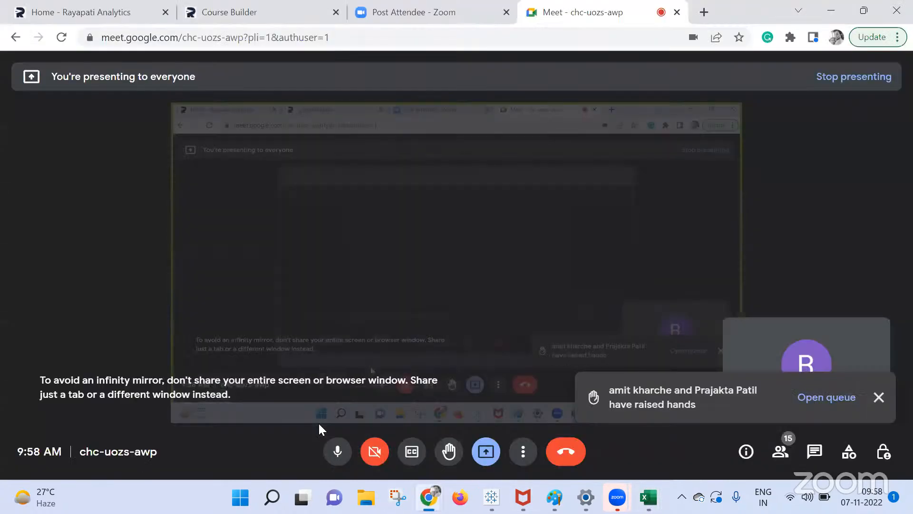
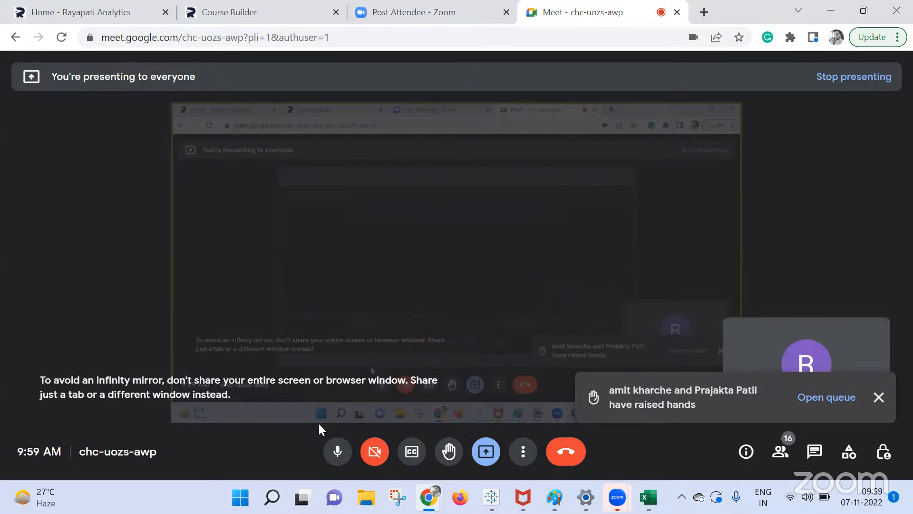
Leave the Meet call and bring the Tableau Public Book1 workbook to the front.
{"action": "left_click", "coordinate": [491, 497]}
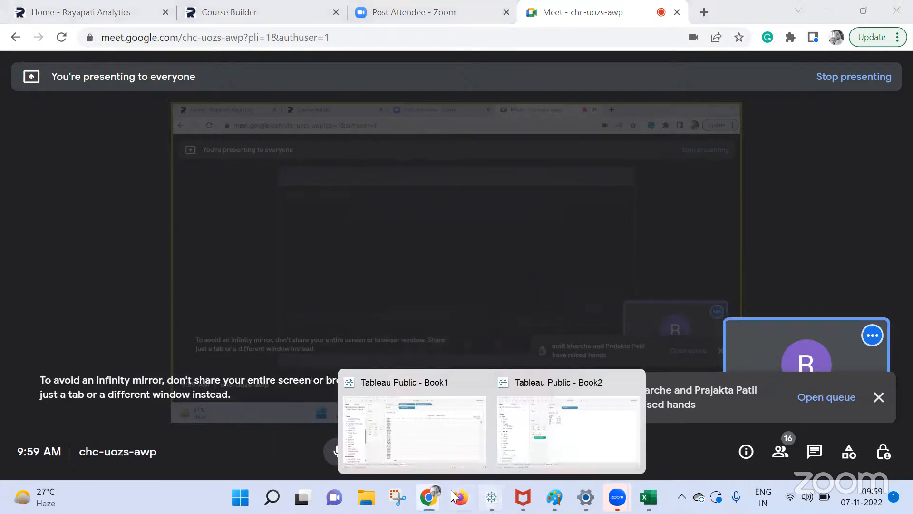
{"action": "left_click", "coordinate": [377, 417]}
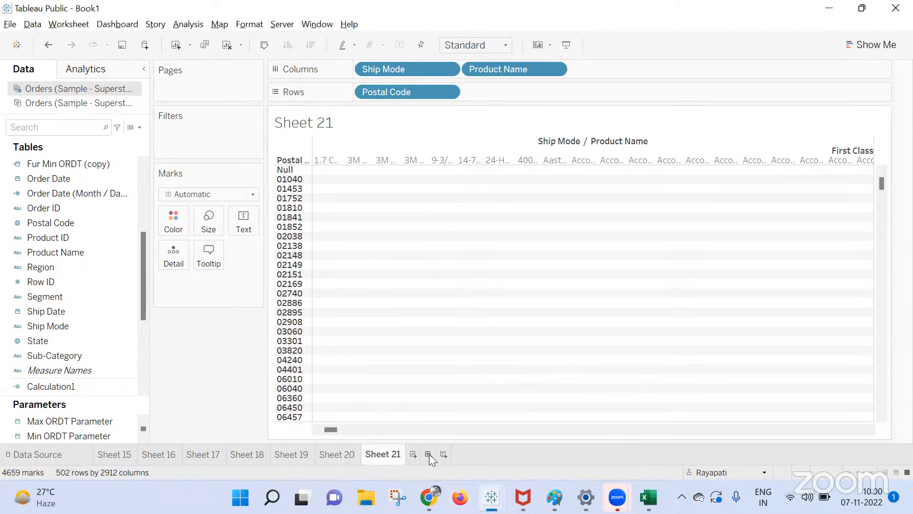
On a new Sheet 22, list every Customer Name as a row with Sales shown as text.
{"action": "left_click", "coordinate": [413, 455]}
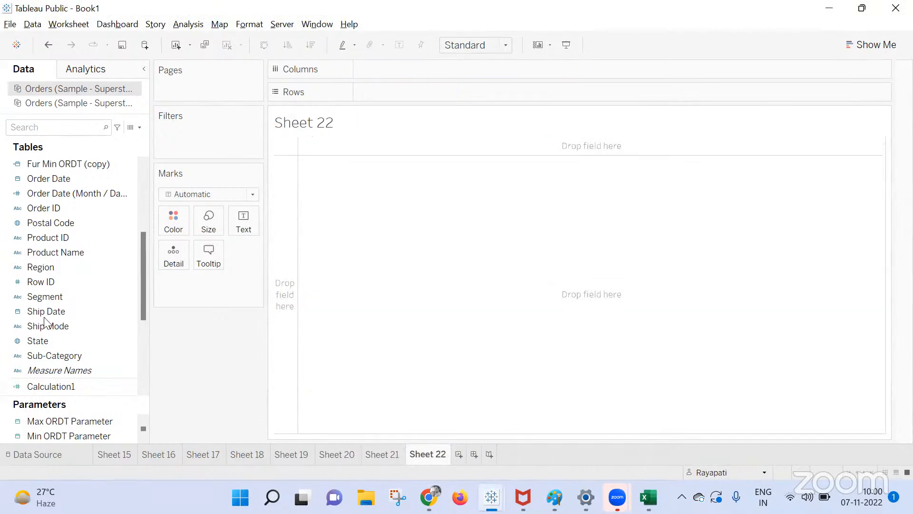
{"action": "scroll", "coordinate": [62, 252], "scroll_direction": "up", "scroll_amount": 4}
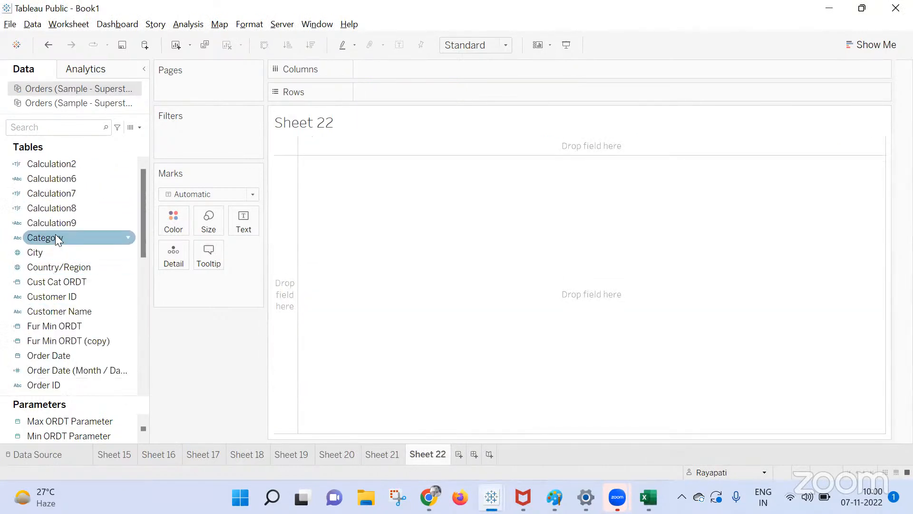
{"action": "scroll", "coordinate": [55, 239], "scroll_direction": "down", "scroll_amount": 1}
{"action": "left_click_drag", "start_coordinate": [59, 262], "coordinate": [413, 89]}
{"action": "left_click", "coordinate": [464, 244]}
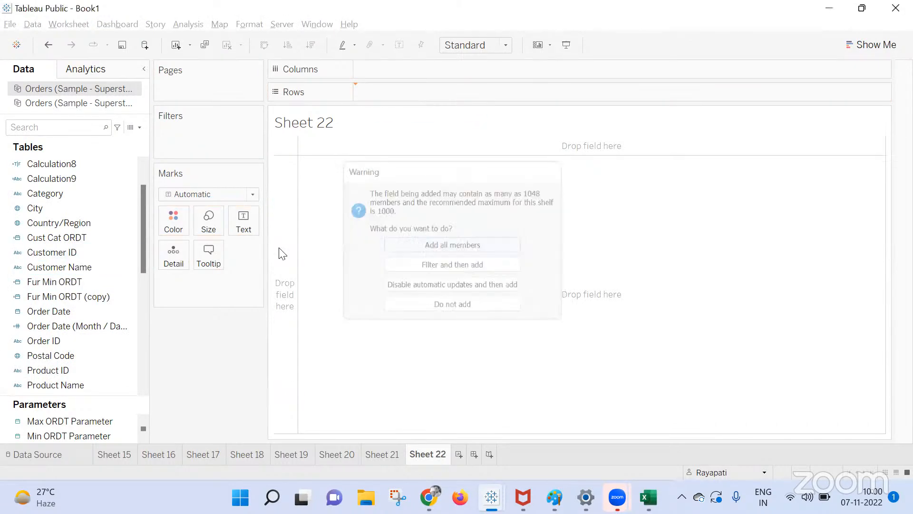
{"action": "scroll", "coordinate": [102, 296], "scroll_direction": "down", "scroll_amount": 6}
{"action": "scroll", "coordinate": [50, 350], "scroll_direction": "down", "scroll_amount": 3}
{"action": "left_click_drag", "start_coordinate": [38, 327], "coordinate": [244, 222]}
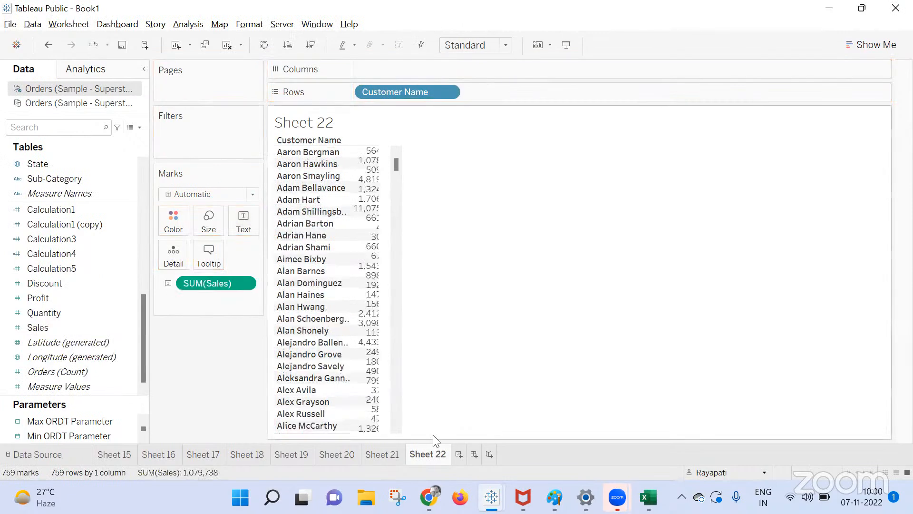
On Sheet 23, chart Sales by Sub-Category as horizontal bars, then add Dashboard 1.
{"action": "left_click", "coordinate": [459, 454]}
{"action": "left_click", "coordinate": [31, 284]}
{"action": "scroll", "coordinate": [55, 275], "scroll_direction": "up", "scroll_amount": 7}
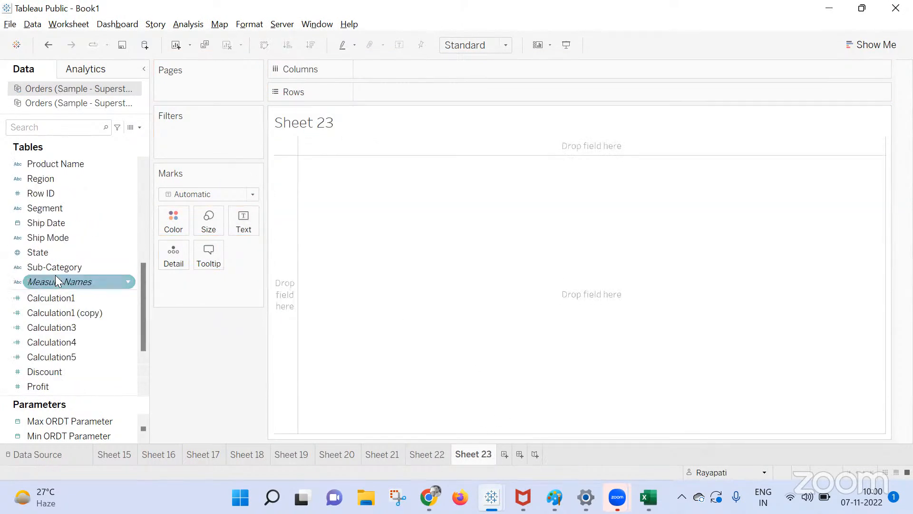
{"action": "scroll", "coordinate": [89, 255], "scroll_direction": "down", "scroll_amount": 7}
{"action": "left_click_drag", "start_coordinate": [72, 325], "coordinate": [387, 92]}
{"action": "scroll", "coordinate": [56, 248], "scroll_direction": "up", "scroll_amount": 4}
{"action": "left_click_drag", "start_coordinate": [54, 355], "coordinate": [410, 61]}
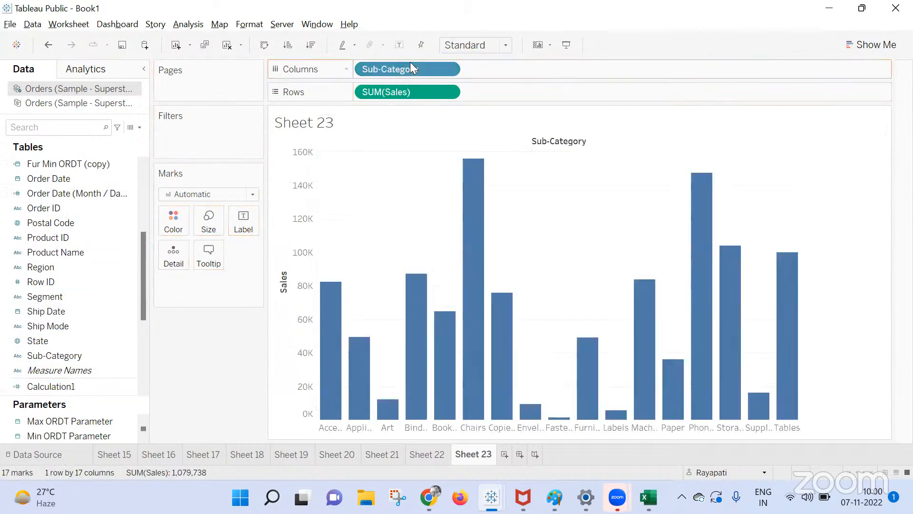
{"action": "left_click", "coordinate": [268, 48]}
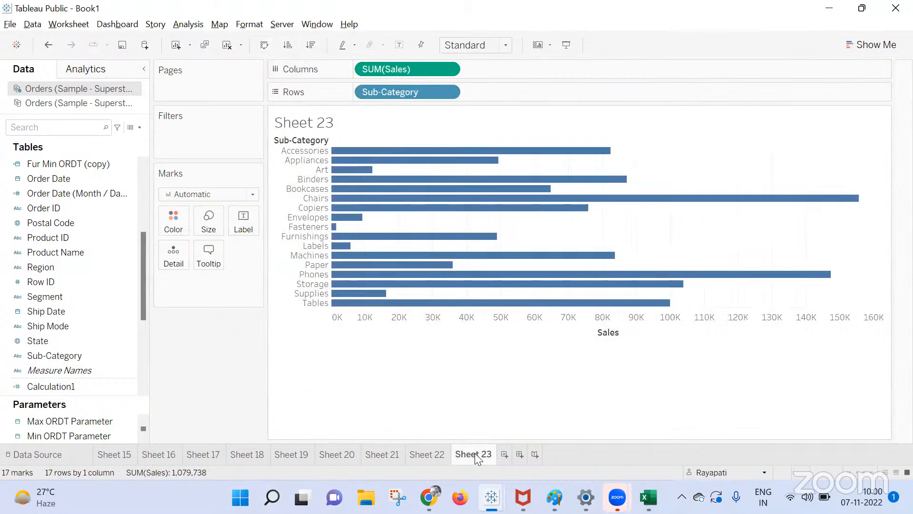
{"action": "left_click", "coordinate": [521, 454]}
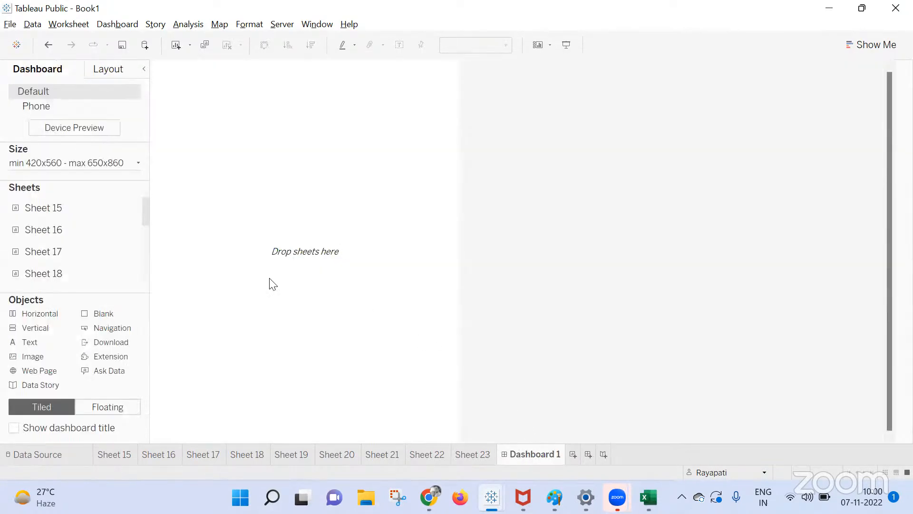
Place Sheet 22 on Dashboard 1 and Sheet 23's bar chart alone on a new Dashboard 2.
{"action": "scroll", "coordinate": [24, 274], "scroll_direction": "down", "scroll_amount": 3}
{"action": "left_click_drag", "start_coordinate": [46, 251], "coordinate": [240, 197]}
{"action": "left_click", "coordinate": [574, 454]}
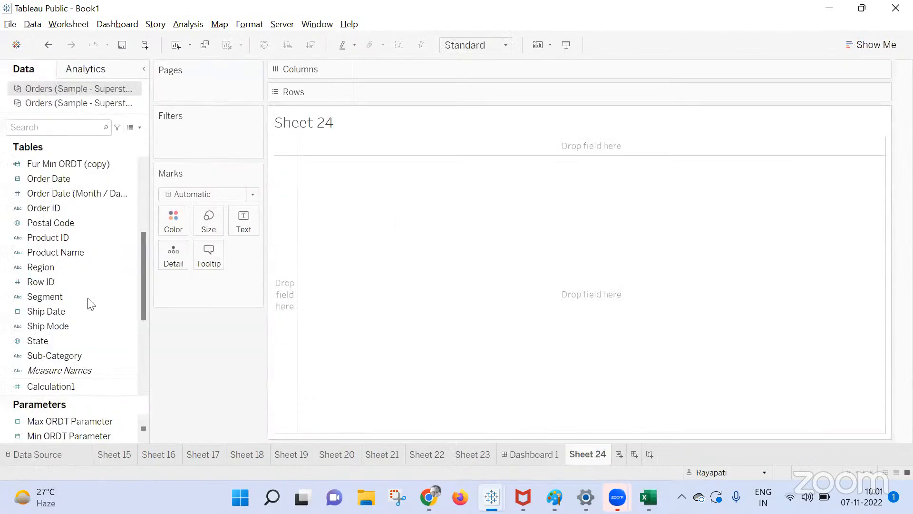
{"action": "left_click", "coordinate": [634, 454]}
{"action": "left_click_drag", "start_coordinate": [65, 274], "coordinate": [257, 229]}
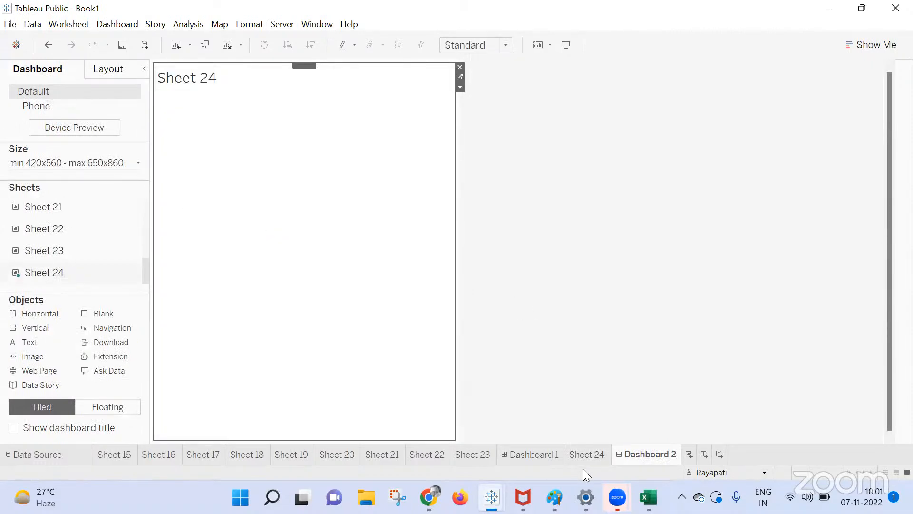
{"action": "left_click_drag", "start_coordinate": [65, 252], "coordinate": [309, 199]}
{"action": "left_click", "coordinate": [459, 254]}
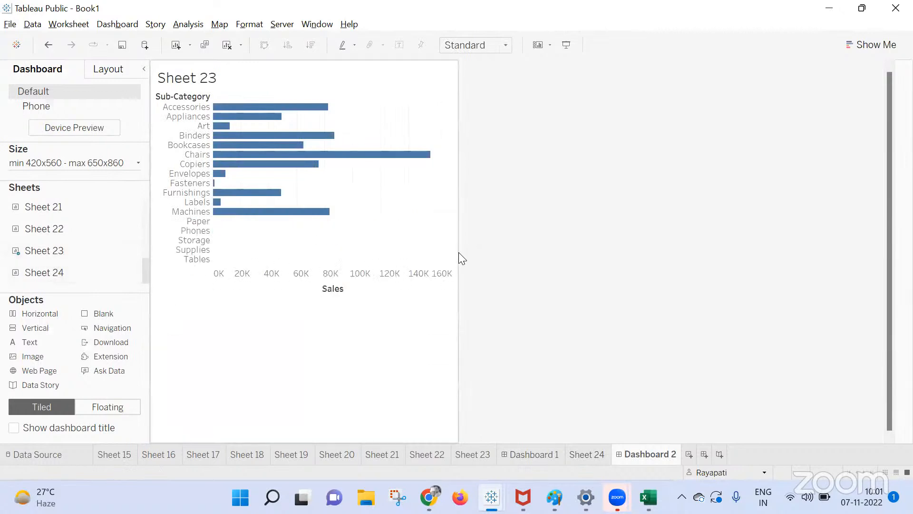
Return to Dashboard 1 and open the Dashboard > Actions settings.
{"action": "left_click", "coordinate": [536, 453]}
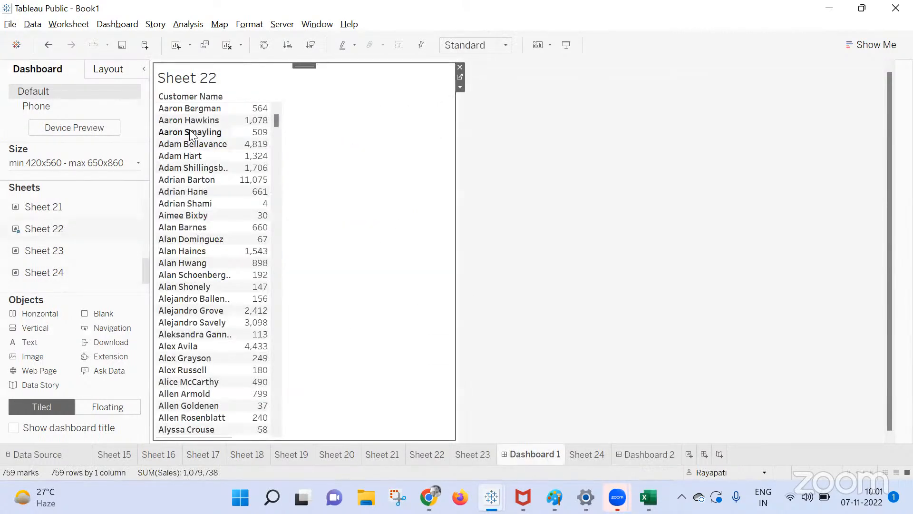
{"action": "left_click", "coordinate": [460, 87]}
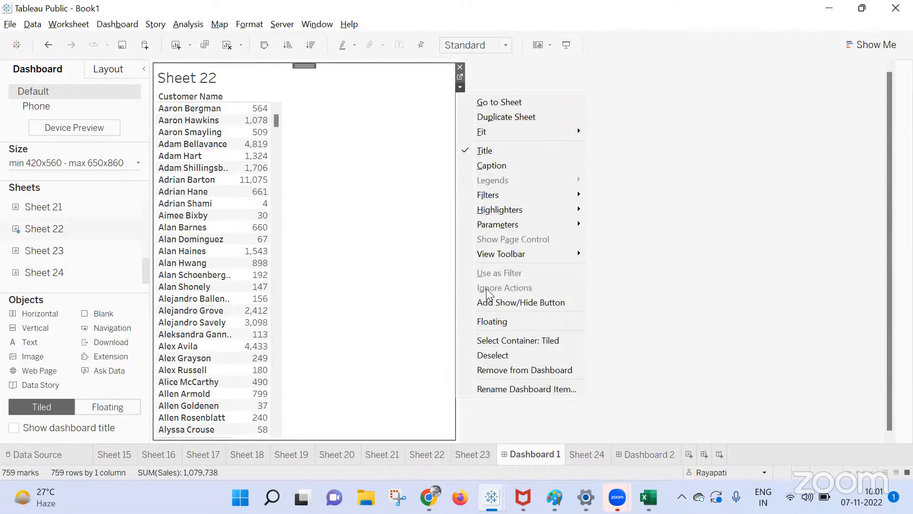
{"action": "left_click", "coordinate": [382, 267]}
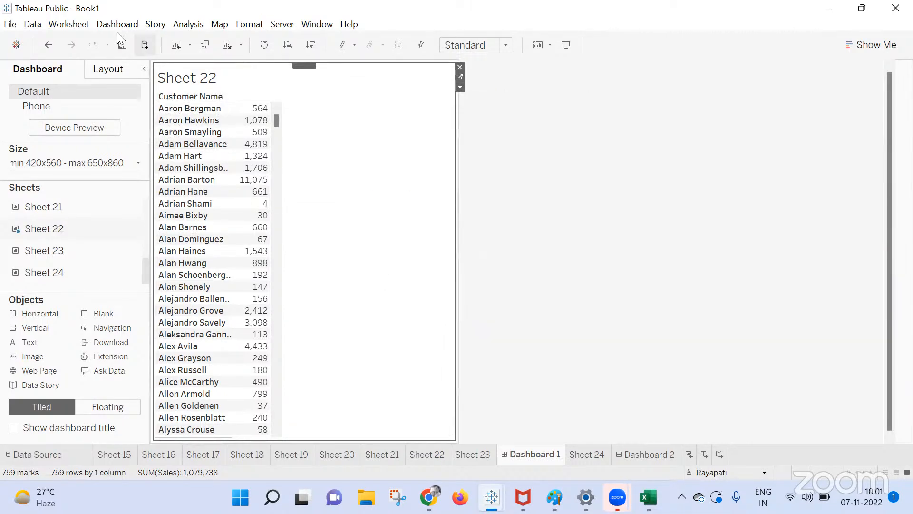
{"action": "left_click", "coordinate": [105, 26]}
{"action": "left_click", "coordinate": [156, 161]}
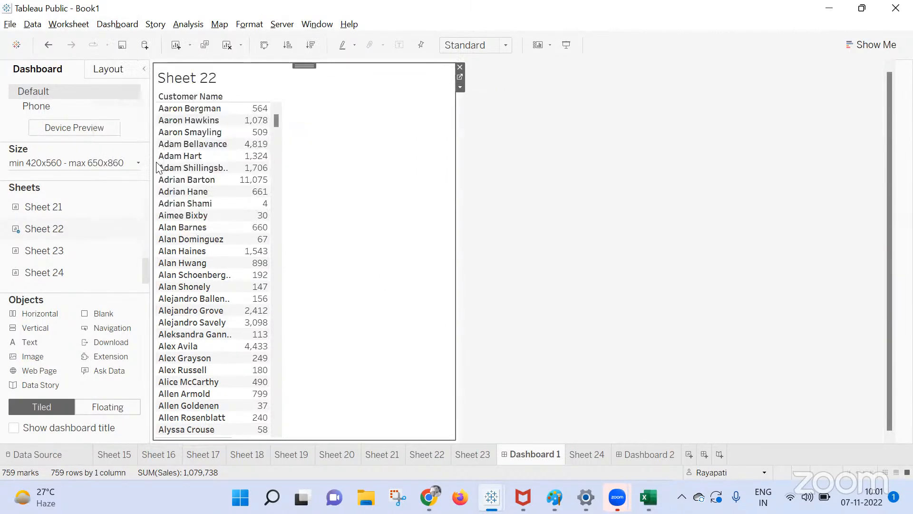
Add filter action Filter1: selecting a Sheet 22 customer filters Sheet 23 on Dashboard 2.
{"action": "left_click", "coordinate": [352, 165]}
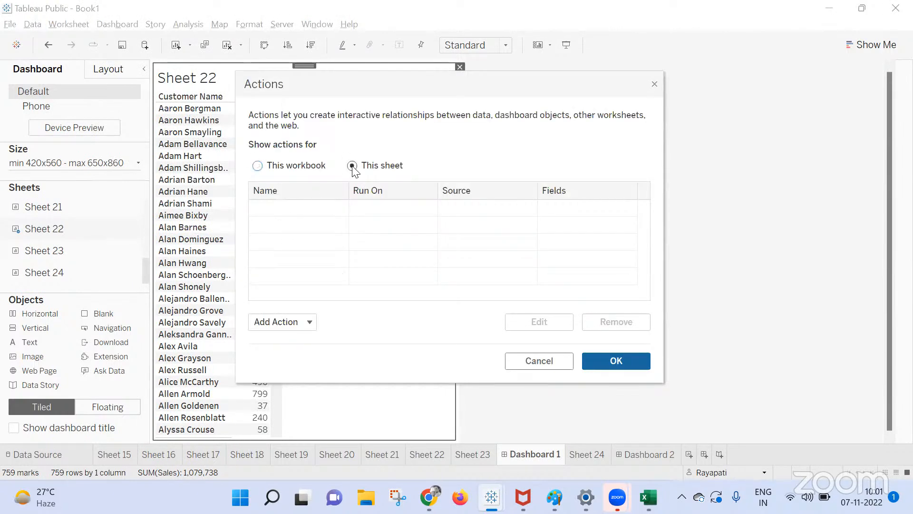
{"action": "left_click", "coordinate": [281, 326]}
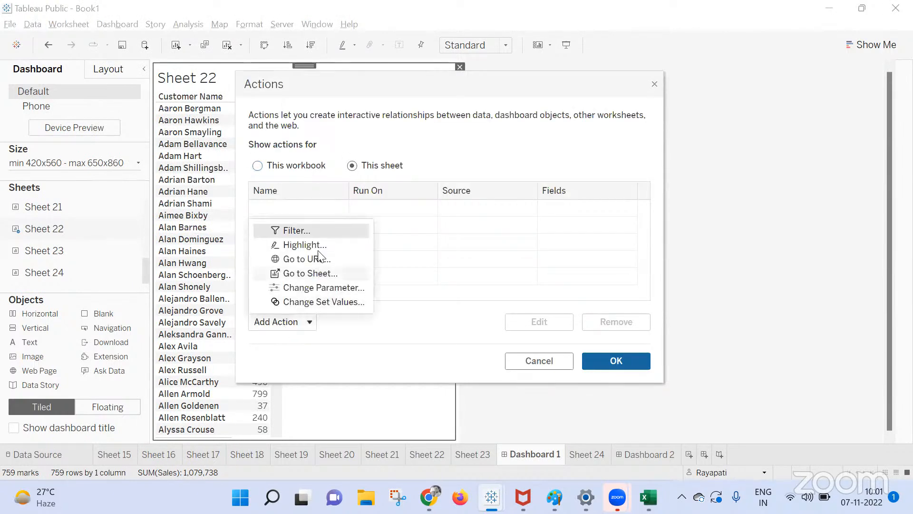
{"action": "left_click", "coordinate": [313, 233]}
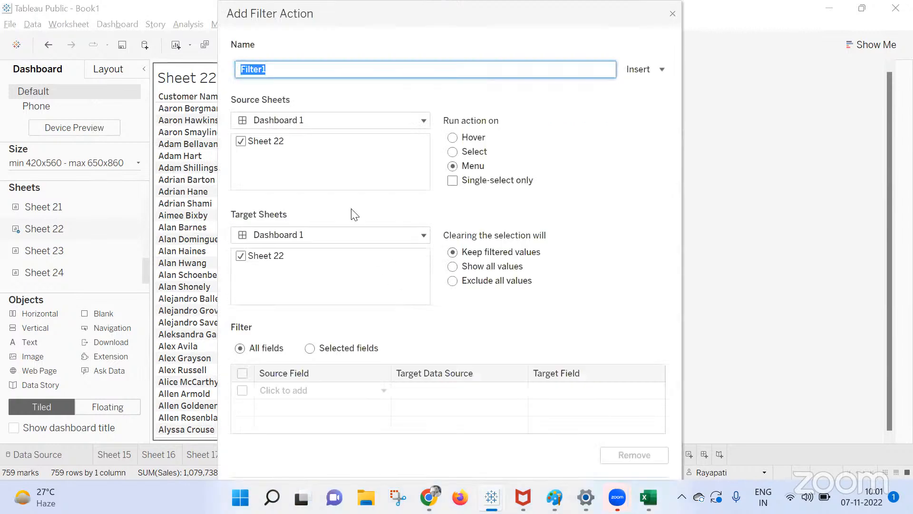
{"action": "left_click", "coordinate": [241, 256]}
{"action": "left_click", "coordinate": [251, 238]}
{"action": "left_click", "coordinate": [300, 266]}
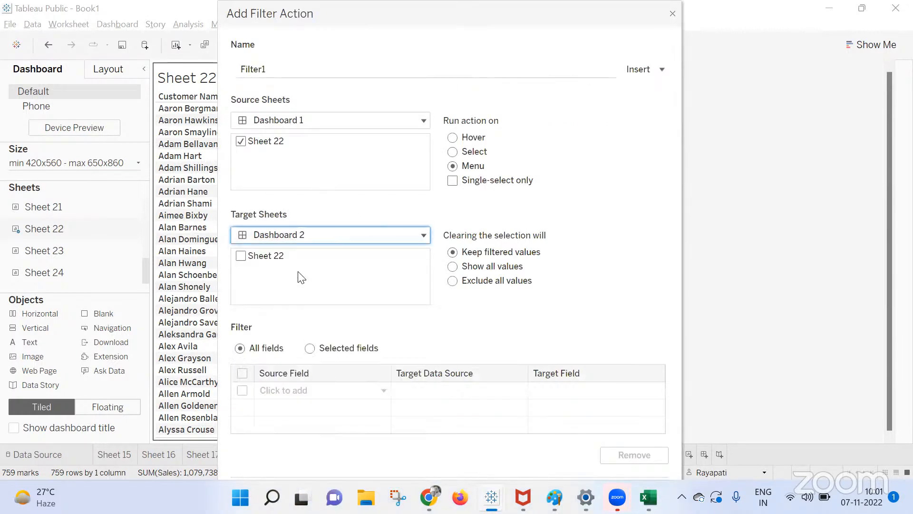
{"action": "left_click", "coordinate": [242, 256]}
{"action": "left_click", "coordinate": [242, 256]}
{"action": "left_click", "coordinate": [453, 153]}
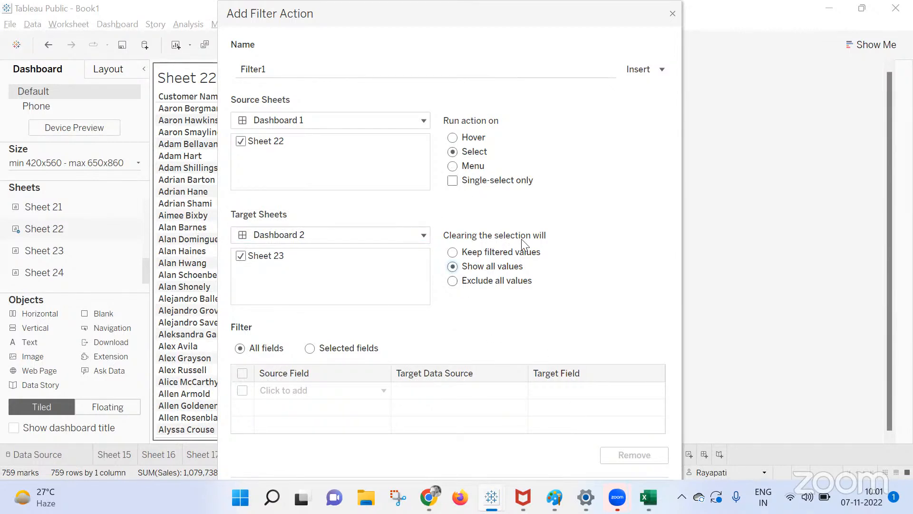
{"action": "left_click", "coordinate": [608, 462]}
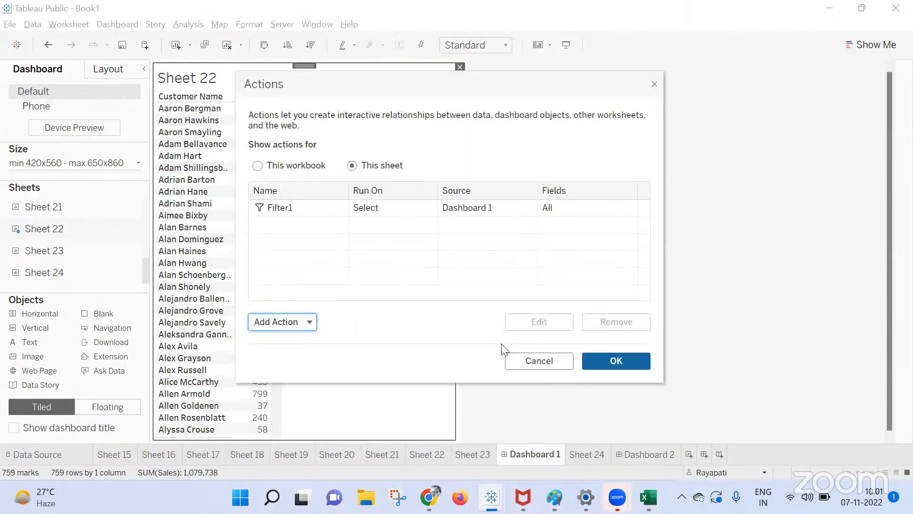
{"action": "left_click", "coordinate": [622, 362]}
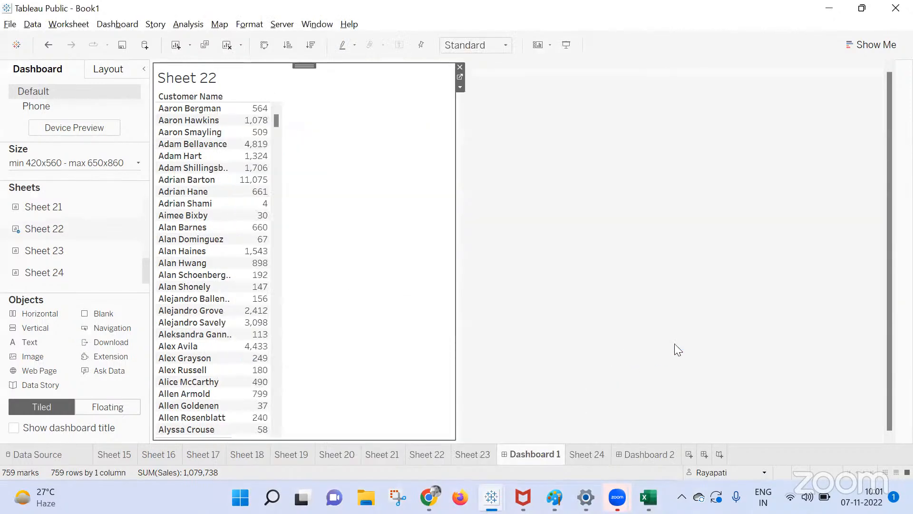
Test by selecting a customer, then show and remove Dashboard 2's Action (Customer Name) filter card.
{"action": "left_click", "coordinate": [199, 121]}
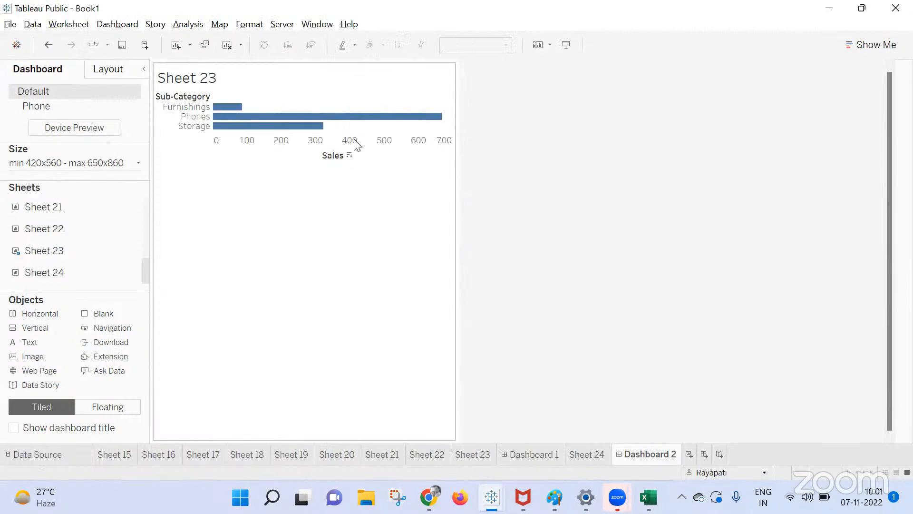
{"action": "left_click", "coordinate": [460, 88]}
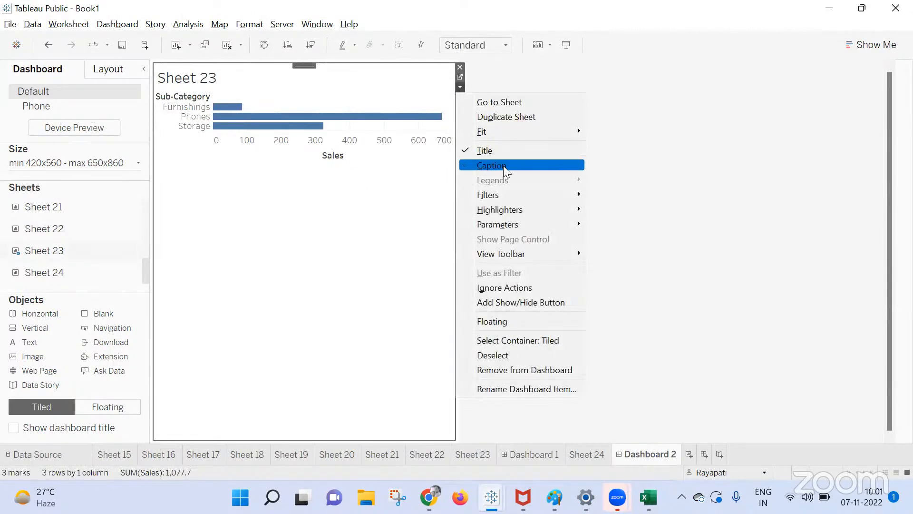
{"action": "mouse_move", "coordinate": [506, 196]}
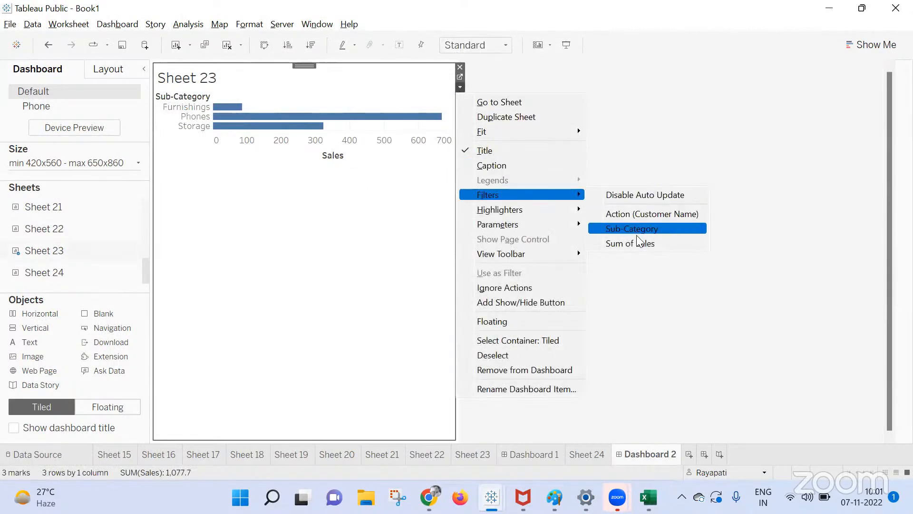
{"action": "left_click", "coordinate": [638, 215]}
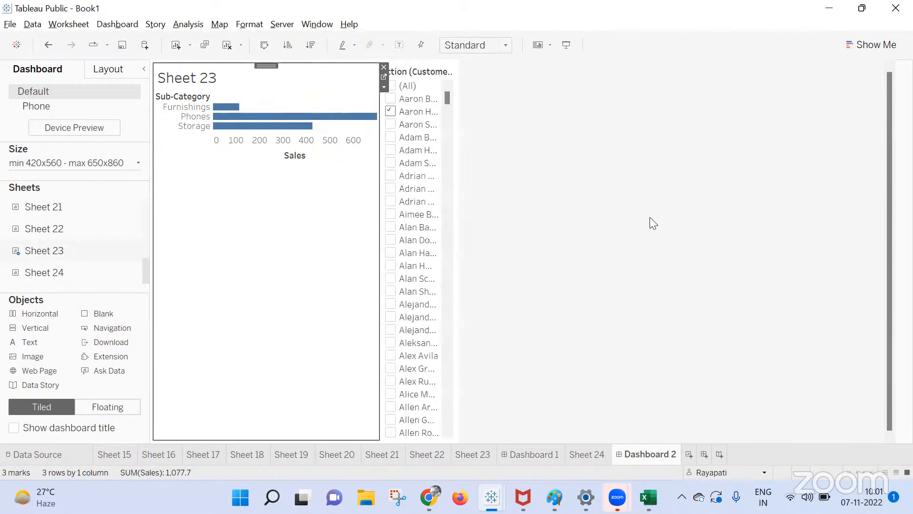
{"action": "left_click", "coordinate": [431, 83]}
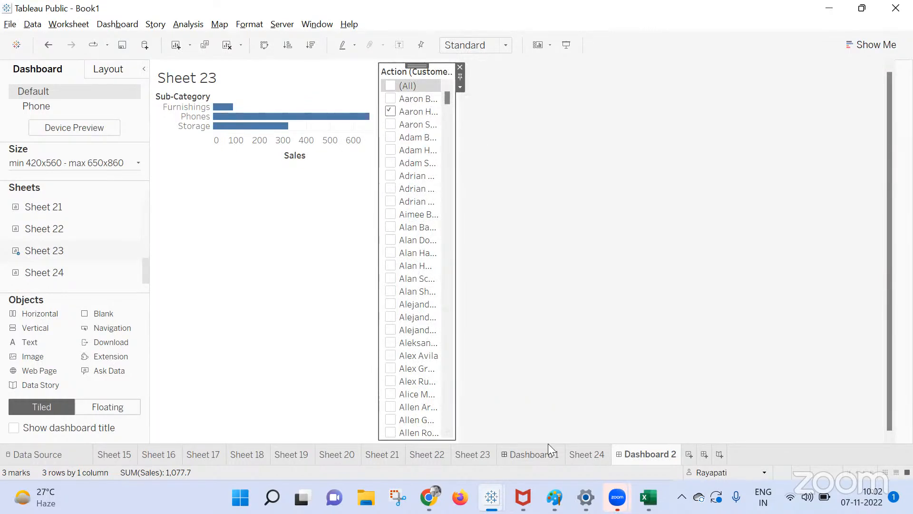
{"action": "left_click", "coordinate": [459, 67]}
On Sheet 23, add a Customer Name filter that keeps all customers.
{"action": "left_click", "coordinate": [354, 300]}
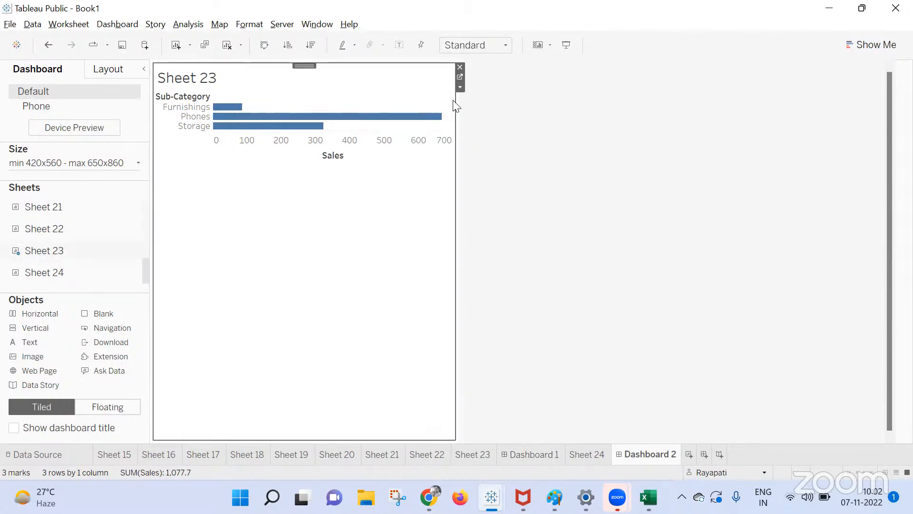
{"action": "left_click", "coordinate": [460, 77]}
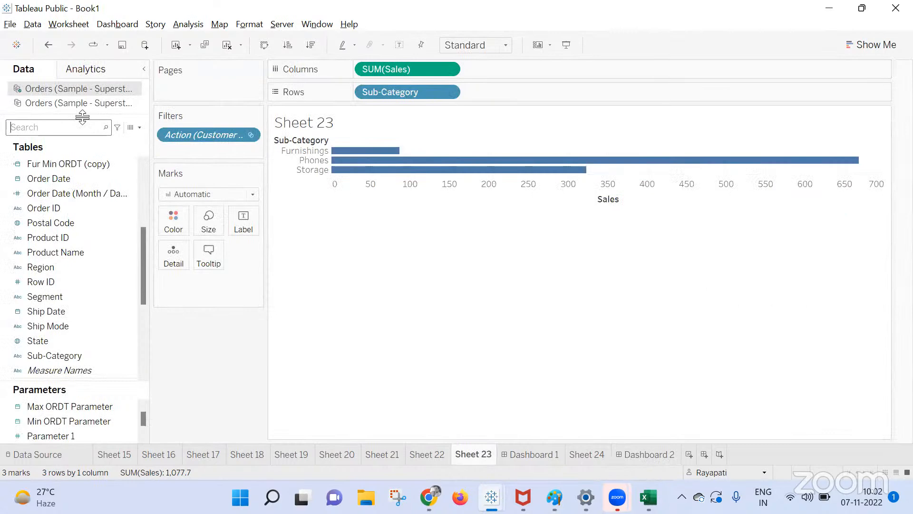
{"action": "type", "text": "cust"}
{"action": "left_click_drag", "start_coordinate": [61, 194], "coordinate": [208, 154]}
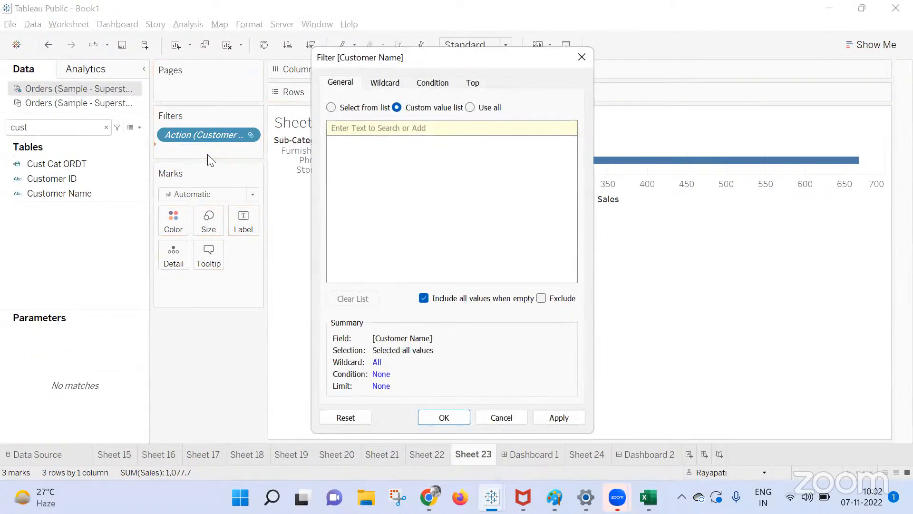
{"action": "left_click", "coordinate": [332, 108]}
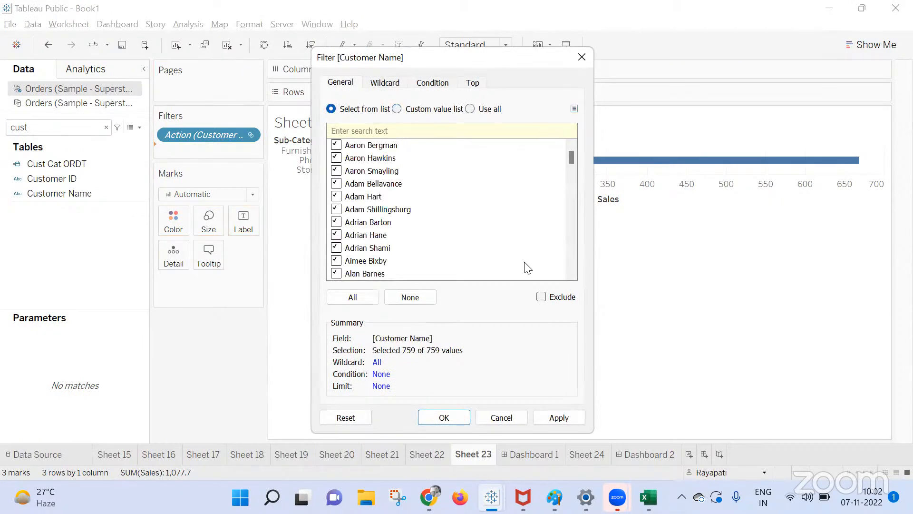
{"action": "left_click", "coordinate": [565, 417]}
{"action": "left_click", "coordinate": [506, 413]}
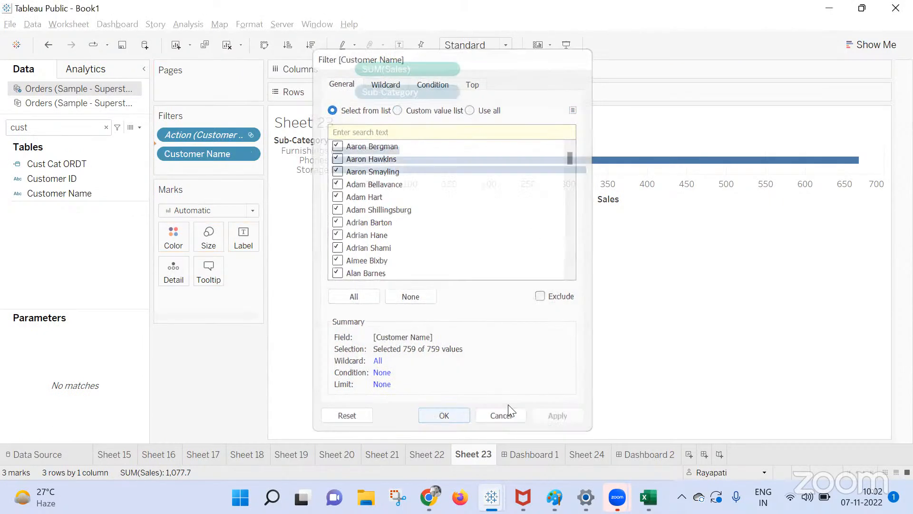
On Sheet 22, add a Customer Name filter keeping all 759 names.
{"action": "left_click", "coordinate": [429, 455]}
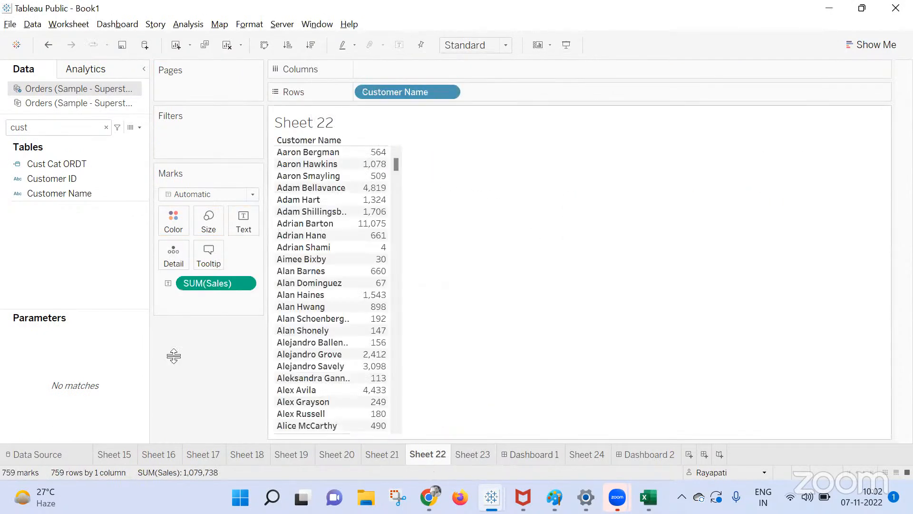
{"action": "left_click_drag", "start_coordinate": [58, 195], "coordinate": [176, 140]}
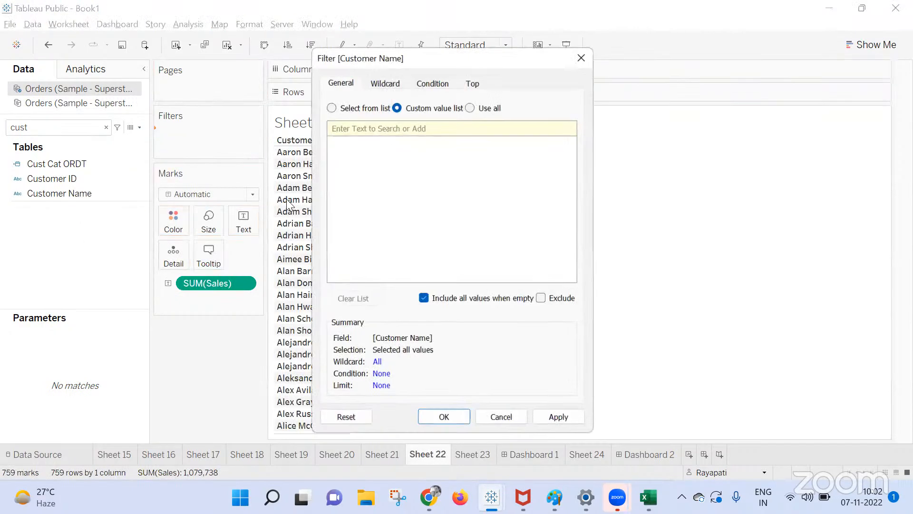
{"action": "left_click", "coordinate": [332, 108]}
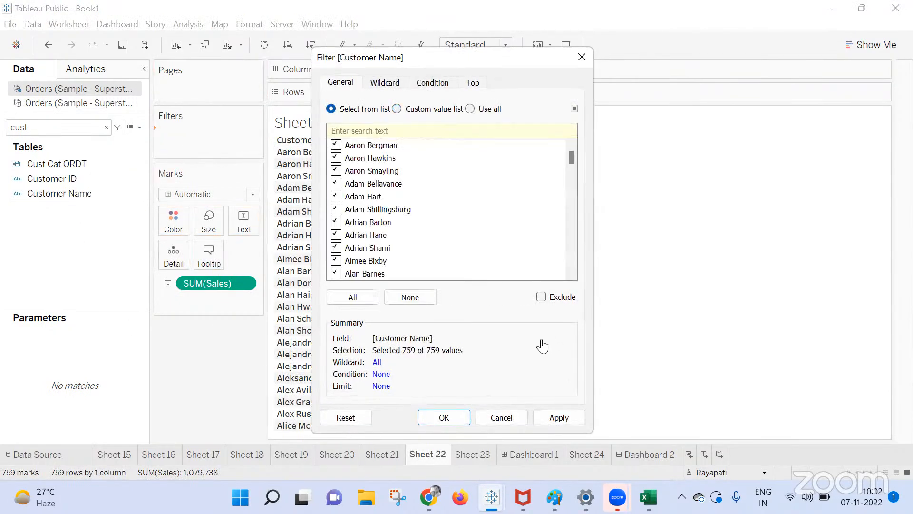
{"action": "left_click", "coordinate": [554, 417]}
{"action": "left_click", "coordinate": [445, 418]}
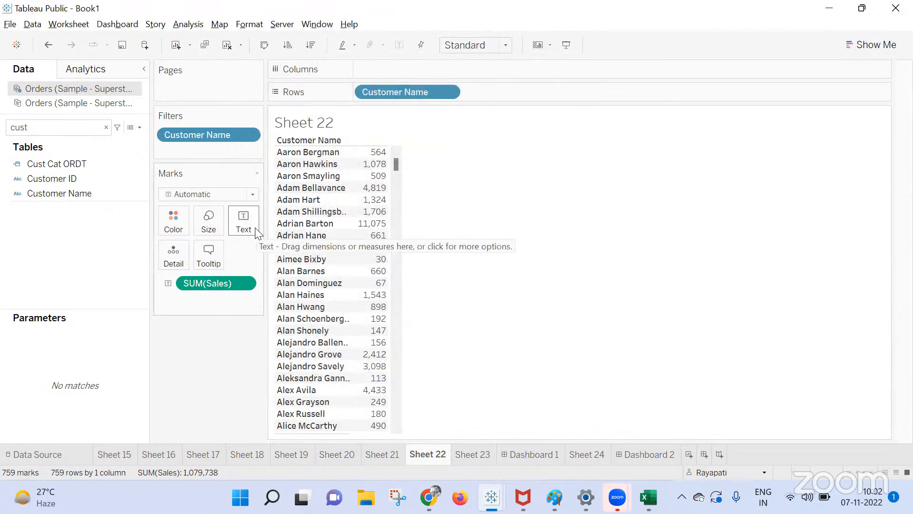
Apply Sheet 22's Customer Name filter to Sheet 23 as well, via Selected Worksheets.
{"action": "right_click", "coordinate": [213, 135]}
{"action": "mouse_move", "coordinate": [294, 218]}
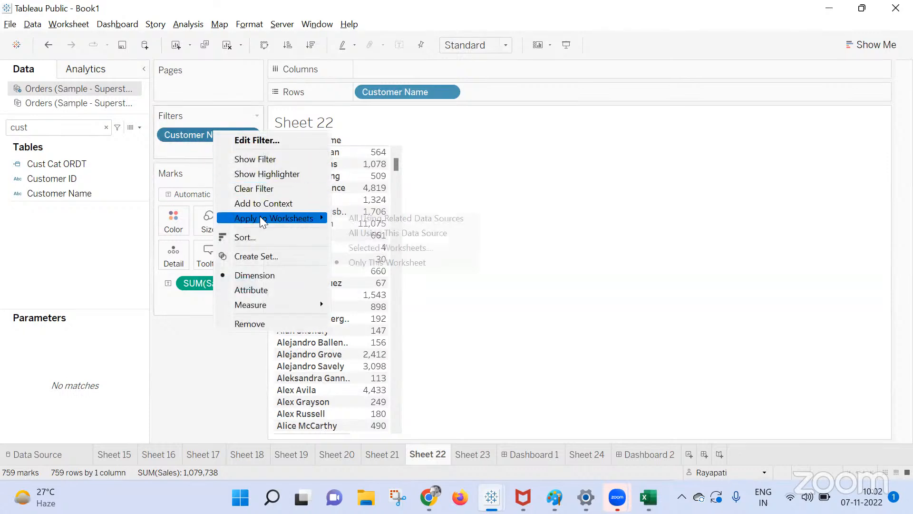
{"action": "left_click", "coordinate": [372, 248]}
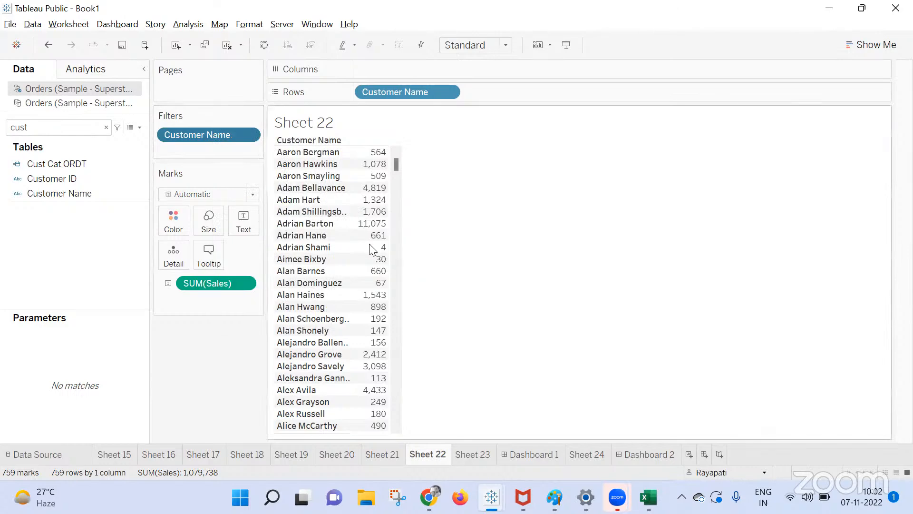
{"action": "scroll", "coordinate": [250, 243], "scroll_direction": "down", "scroll_amount": 2}
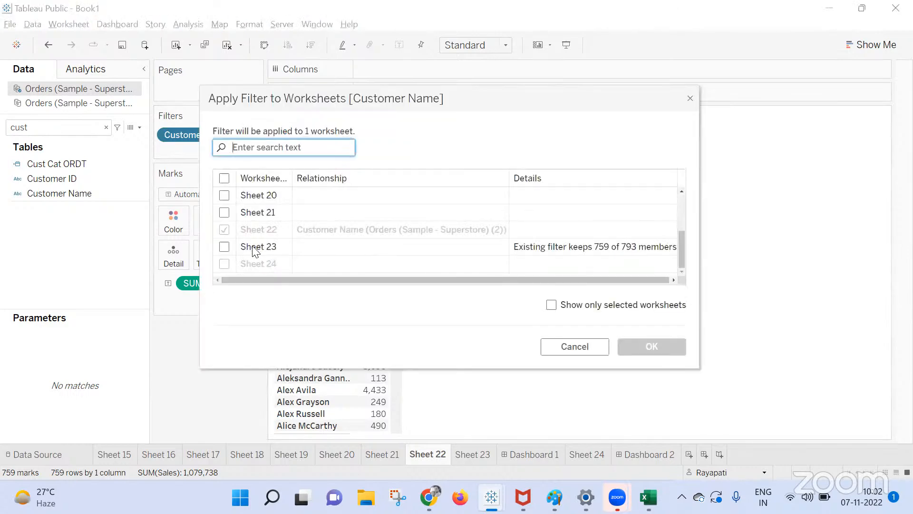
{"action": "left_click", "coordinate": [224, 247]}
{"action": "left_click", "coordinate": [632, 350]}
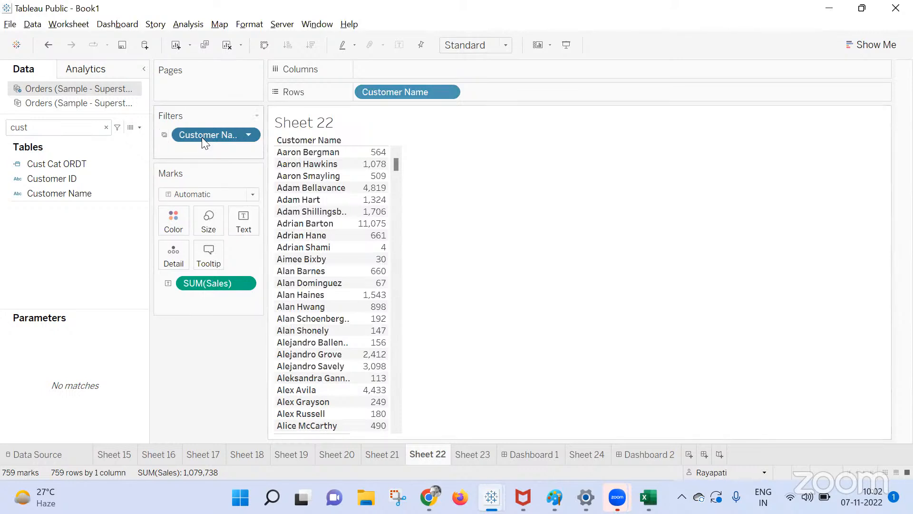
{"action": "mouse_move", "coordinate": [202, 137]}
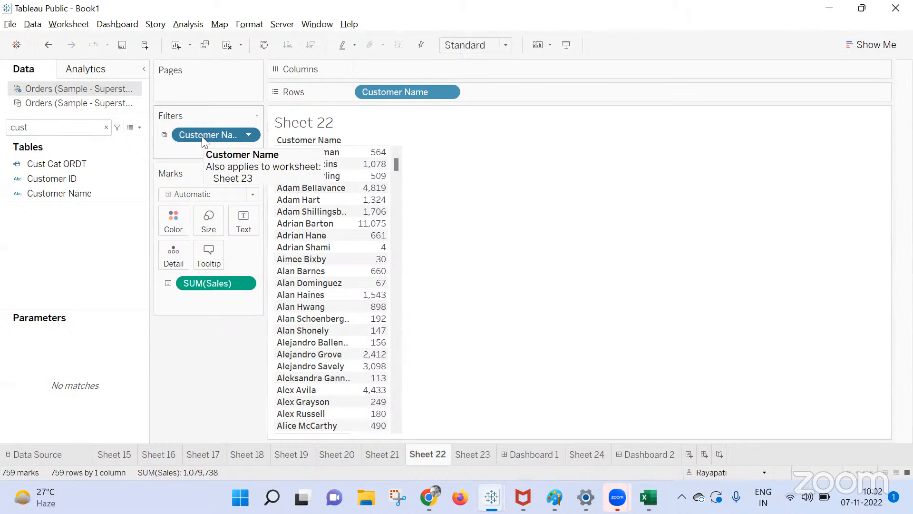
{"action": "left_click", "coordinate": [645, 454]}
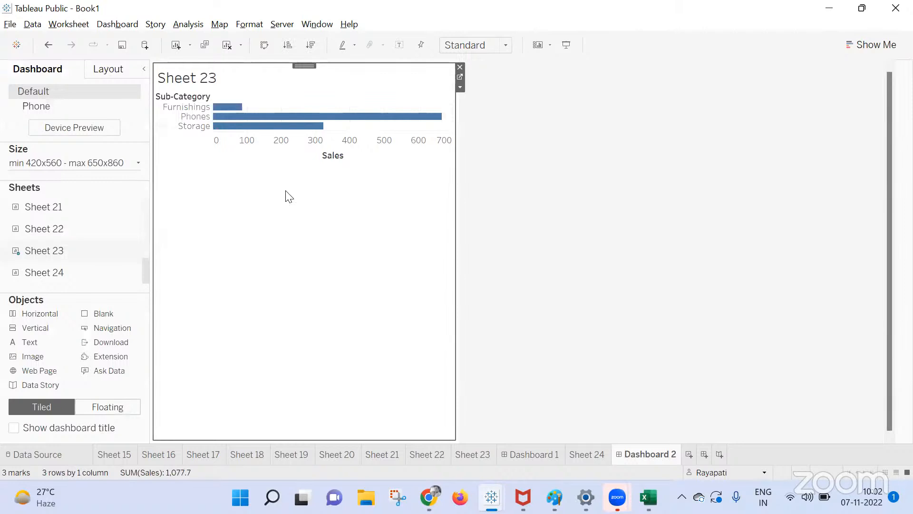
Show the Customer Name filter card beside the Sheet 23 chart on Dashboard 2.
{"action": "left_click", "coordinate": [460, 88]}
{"action": "mouse_move", "coordinate": [526, 199]}
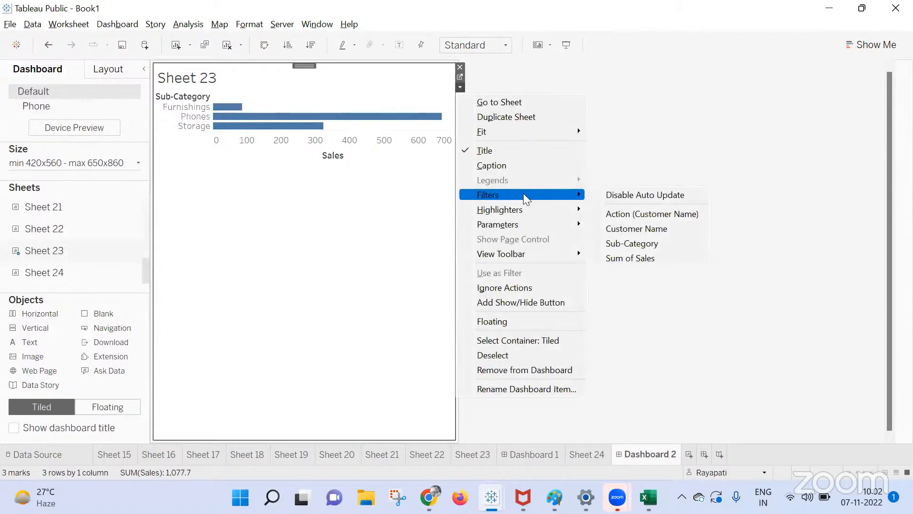
{"action": "left_click", "coordinate": [664, 228]}
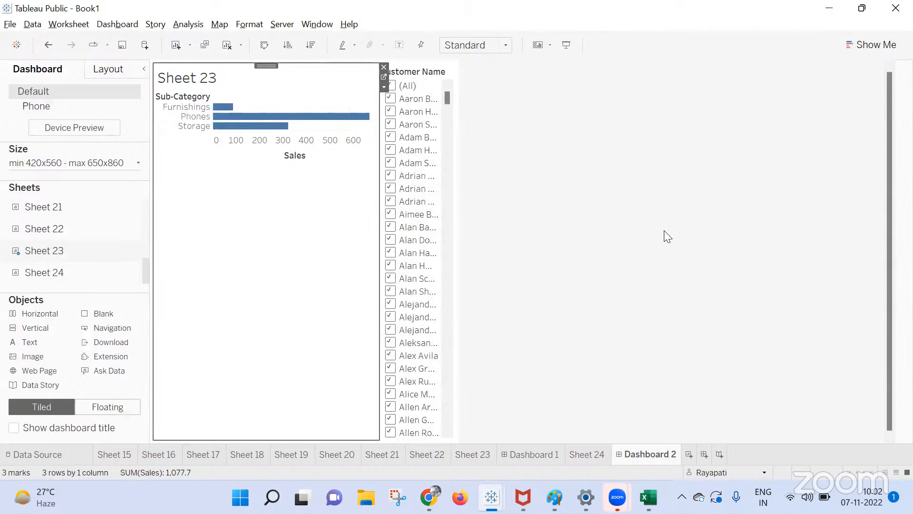
{"action": "left_click", "coordinate": [526, 455]}
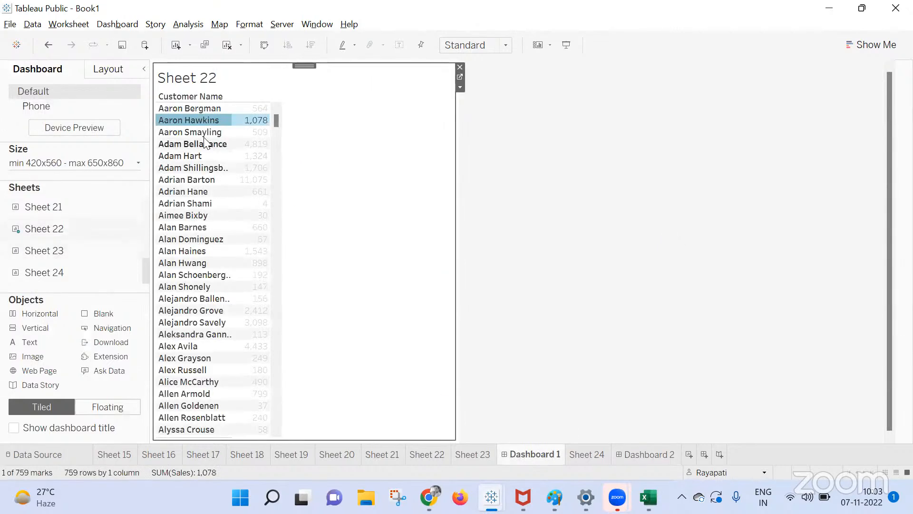
{"action": "left_click", "coordinate": [641, 454]}
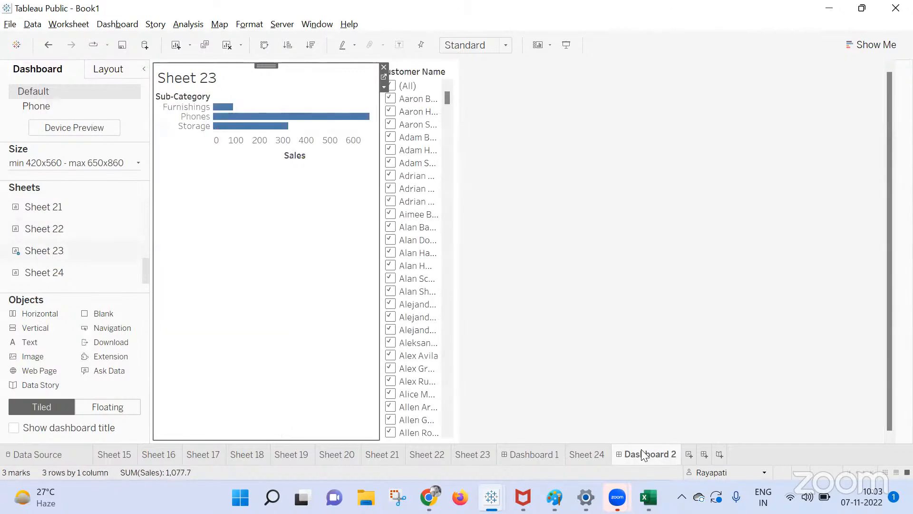
On Sheet 23, add the Action filter to context and show the Customer Name filter.
{"action": "left_click", "coordinate": [381, 77]}
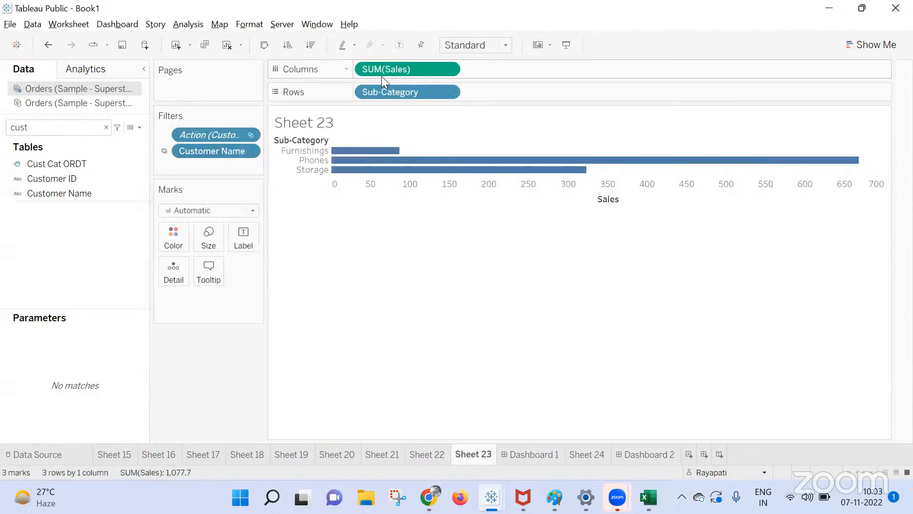
{"action": "right_click", "coordinate": [200, 133]}
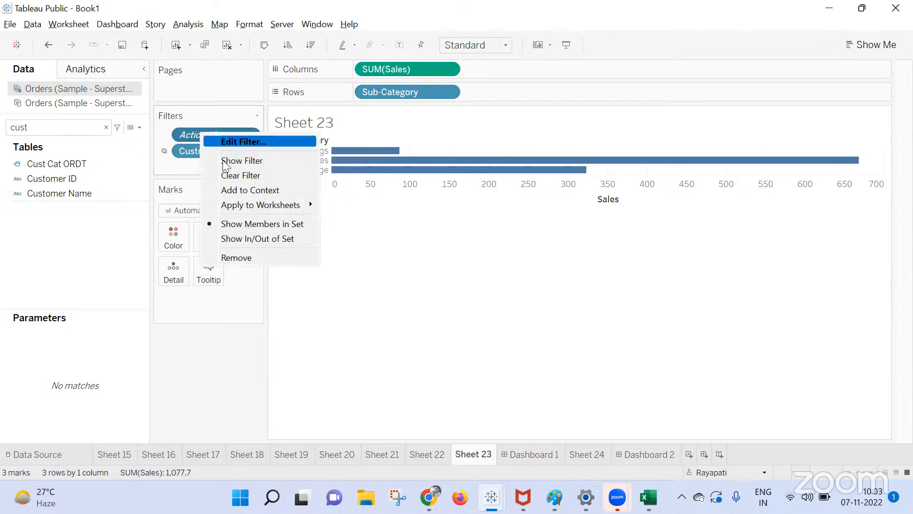
{"action": "left_click", "coordinate": [230, 190]}
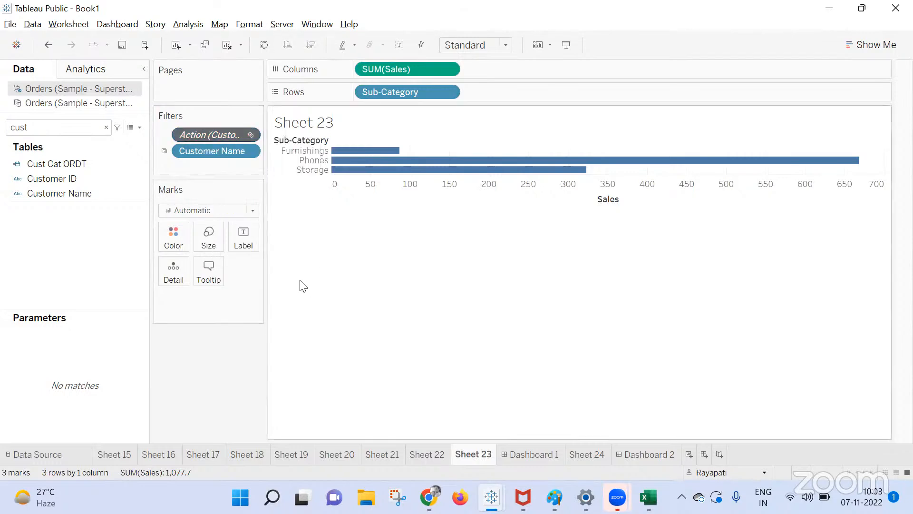
{"action": "right_click", "coordinate": [224, 153]}
{"action": "left_click", "coordinate": [258, 178]}
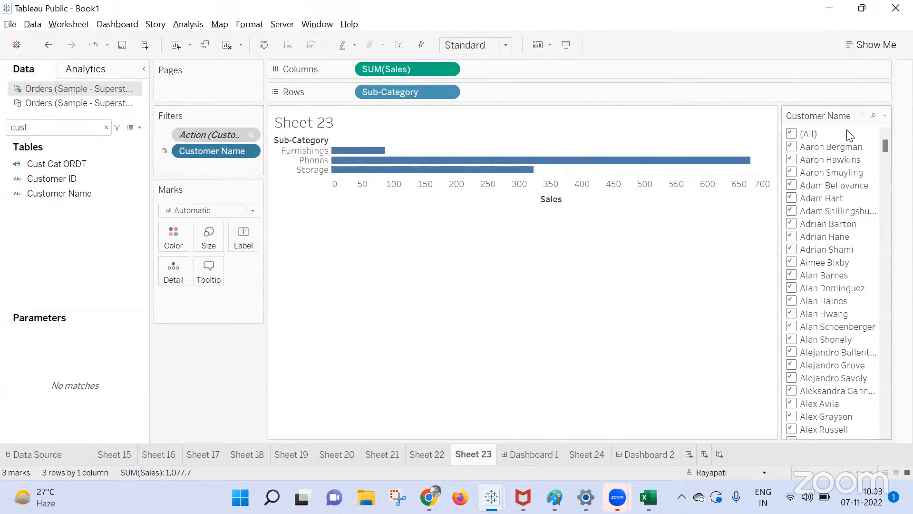
Set Dashboard 2's Customer Name filter card to Only Relevant Values.
{"action": "left_click", "coordinate": [652, 452]}
{"action": "left_click", "coordinate": [448, 94]}
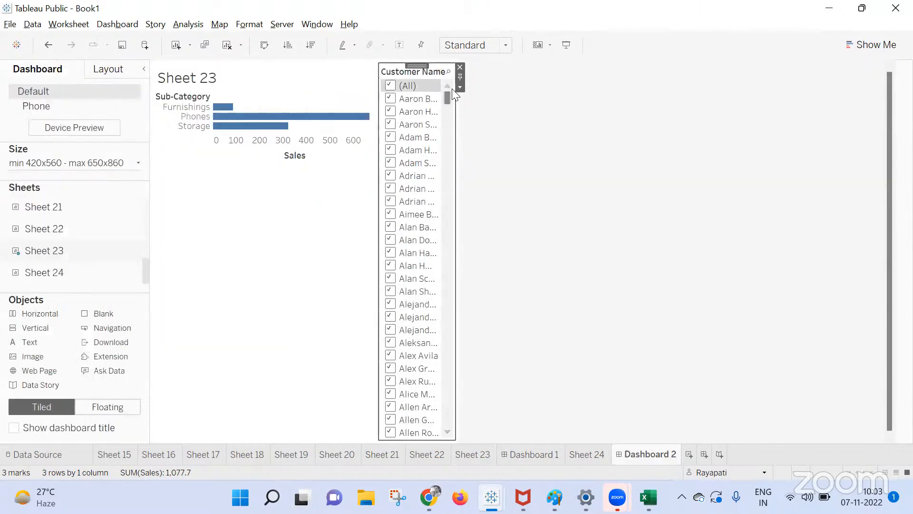
{"action": "left_click", "coordinate": [459, 88]}
{"action": "left_click", "coordinate": [513, 322]}
{"action": "left_click", "coordinate": [461, 87]}
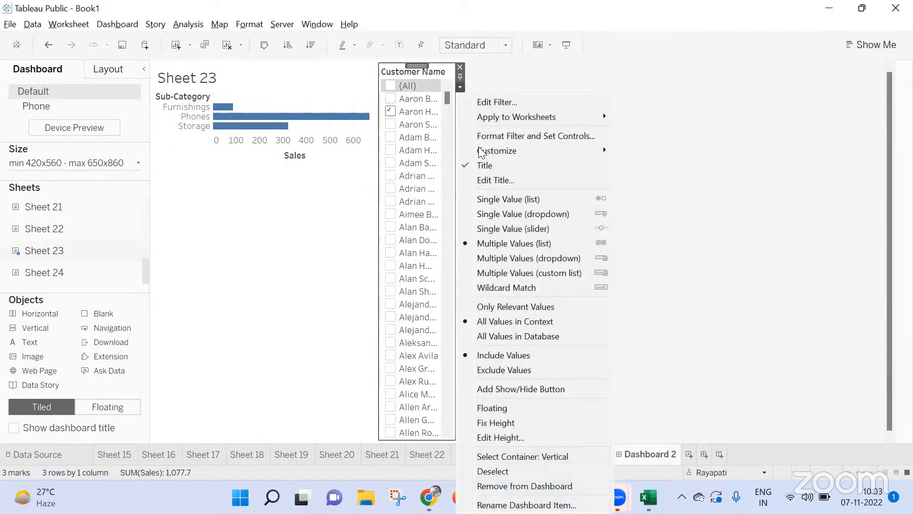
{"action": "left_click", "coordinate": [499, 302]}
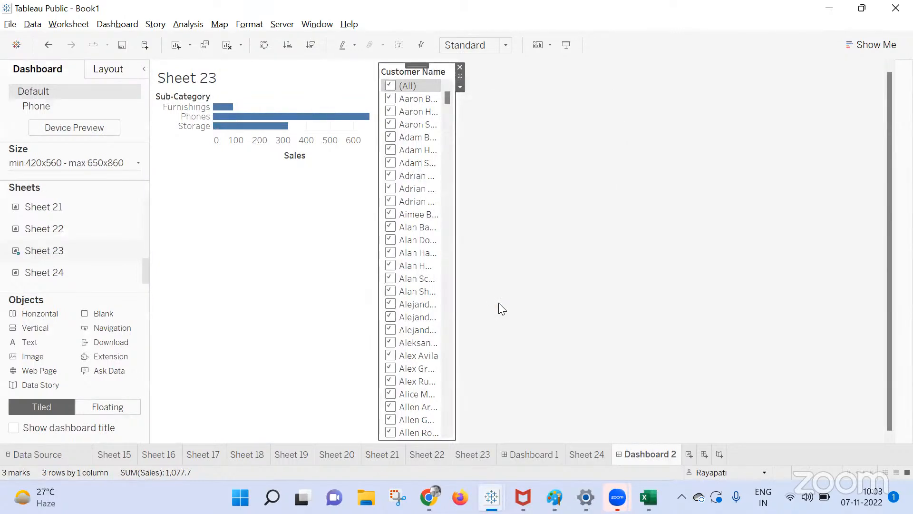
{"action": "left_click", "coordinate": [460, 87]}
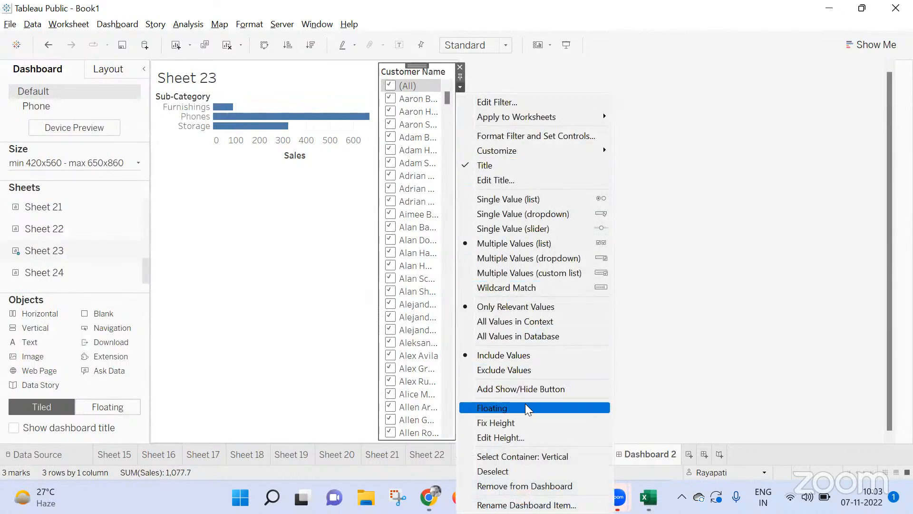
{"action": "left_click", "coordinate": [716, 261]}
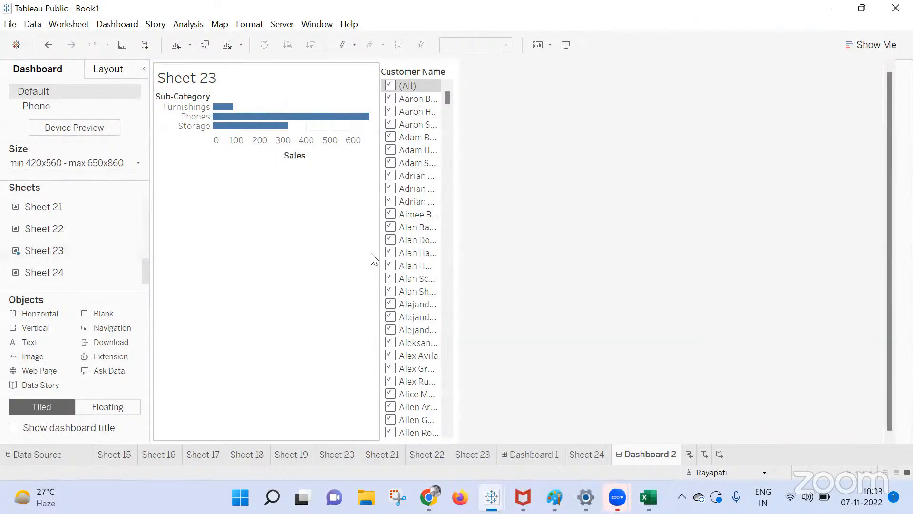
{"action": "left_click", "coordinate": [272, 229]}
Duplicate Customer Name and add Customer Name (copy) as a Sheet 23 filter keeping all 759 values.
{"action": "left_click", "coordinate": [383, 84]}
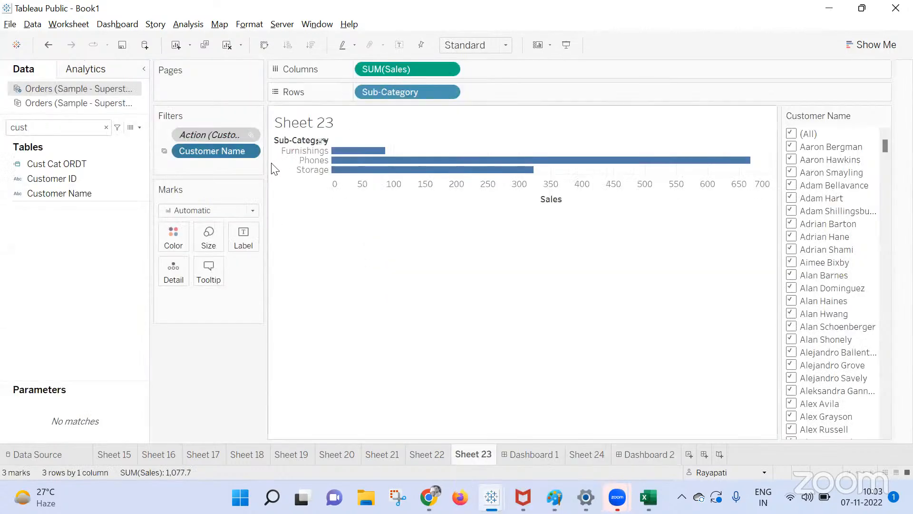
{"action": "right_click", "coordinate": [220, 153]}
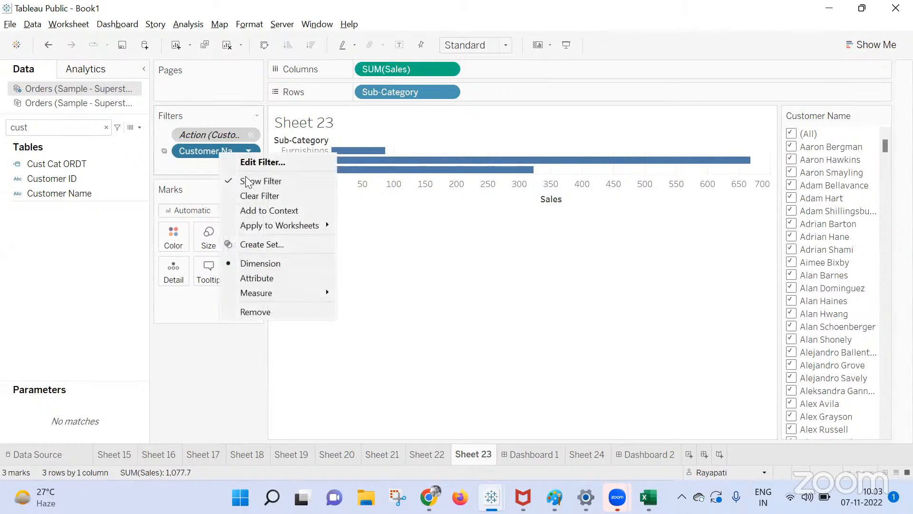
{"action": "left_click", "coordinate": [256, 208]}
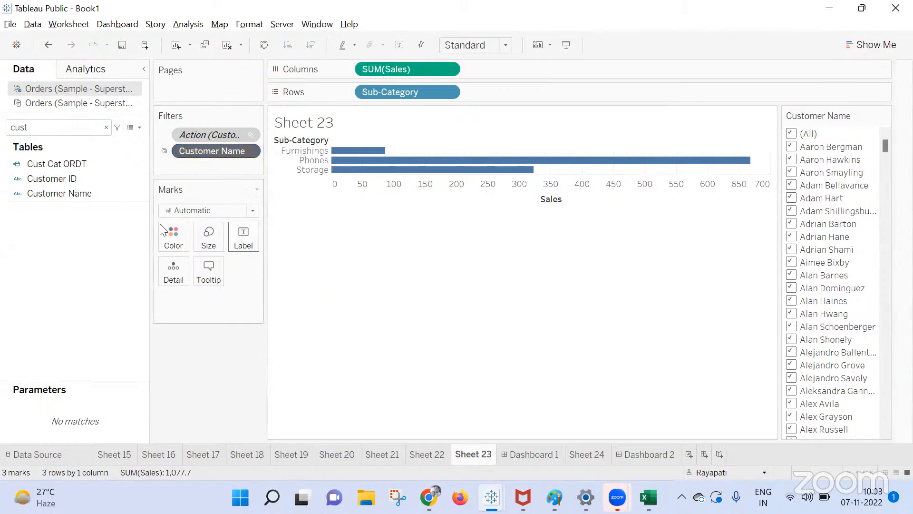
{"action": "right_click", "coordinate": [41, 195]}
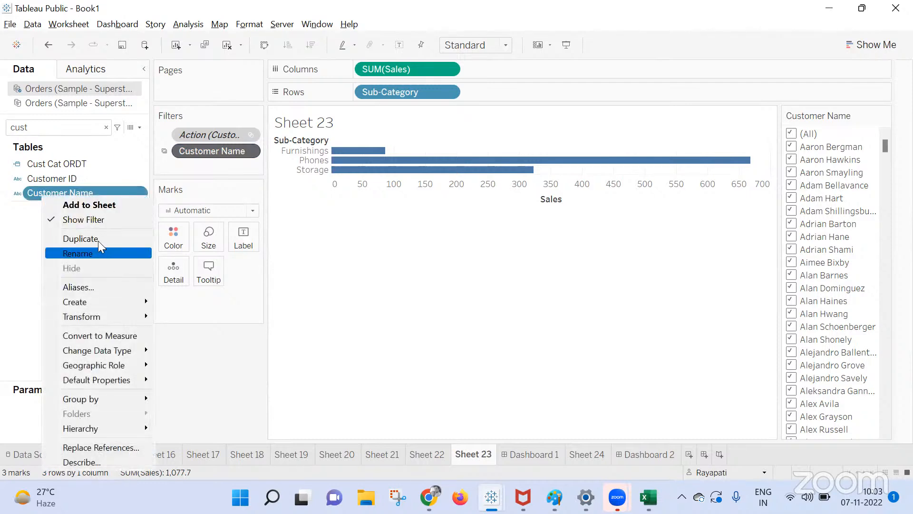
{"action": "left_click", "coordinate": [80, 238]}
{"action": "left_click_drag", "start_coordinate": [56, 208], "coordinate": [197, 168]}
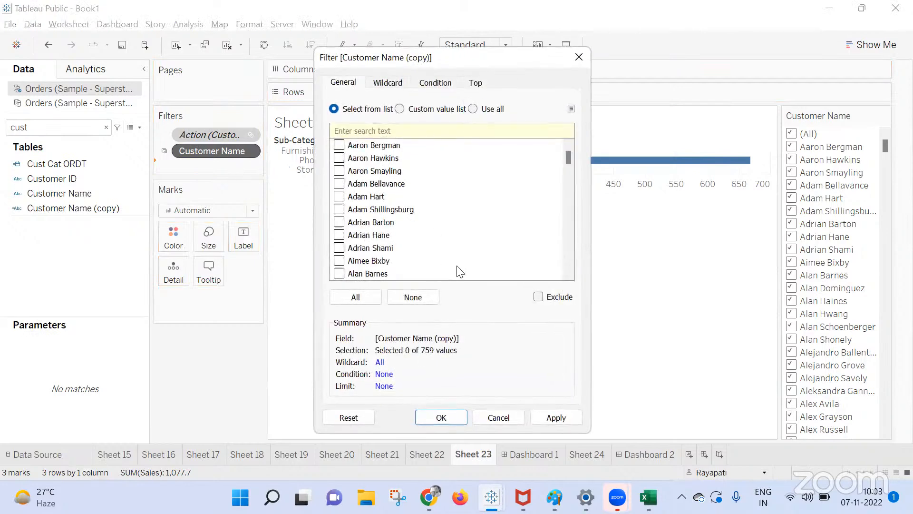
{"action": "left_click", "coordinate": [355, 297]}
{"action": "left_click", "coordinate": [530, 417]}
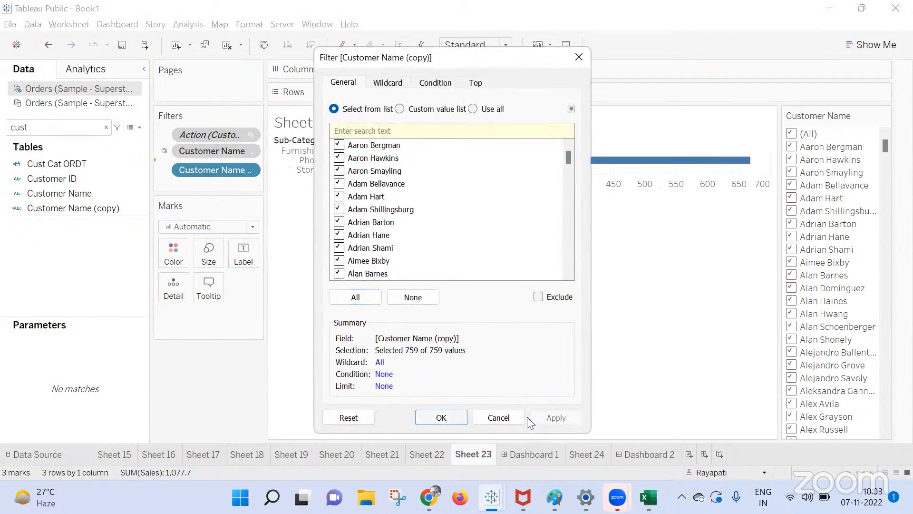
{"action": "left_click", "coordinate": [442, 417]}
Show the Customer Name (copy) filter card, listing only relevant values.
{"action": "right_click", "coordinate": [217, 173]}
{"action": "left_click", "coordinate": [291, 204]}
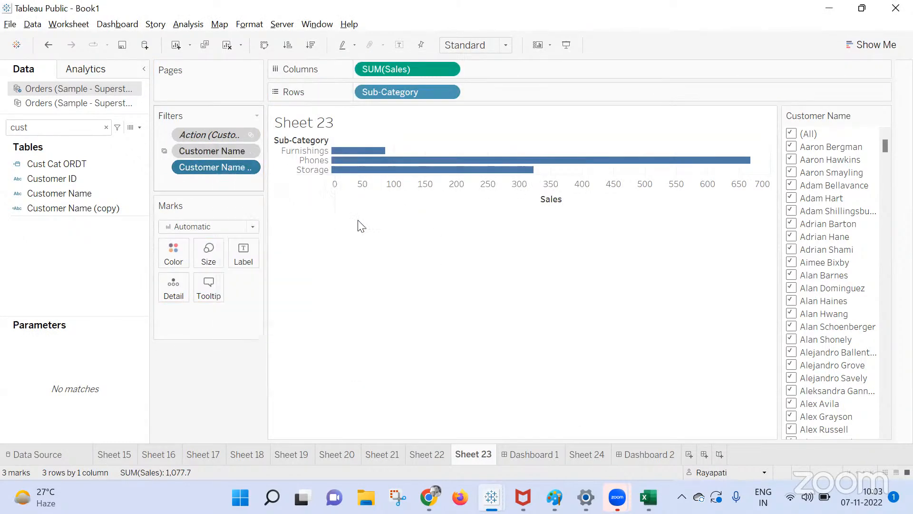
{"action": "left_click", "coordinate": [885, 115]}
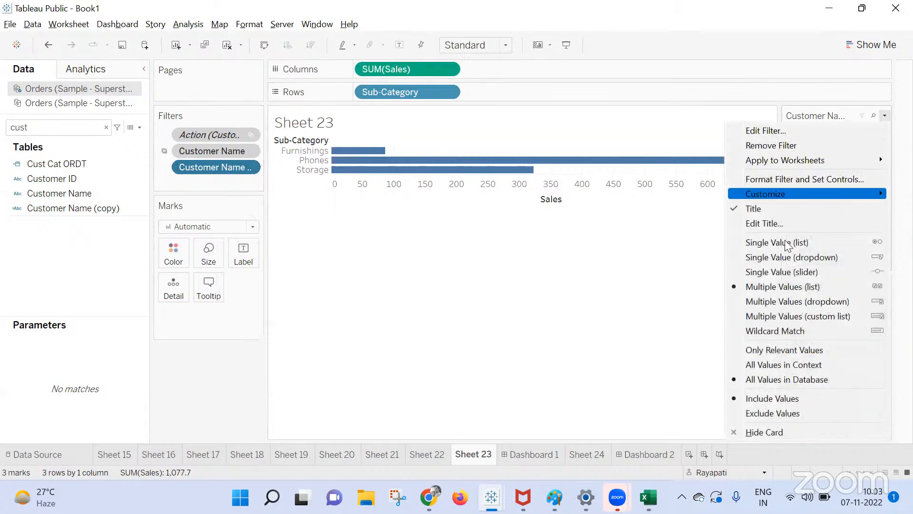
{"action": "left_click", "coordinate": [783, 350]}
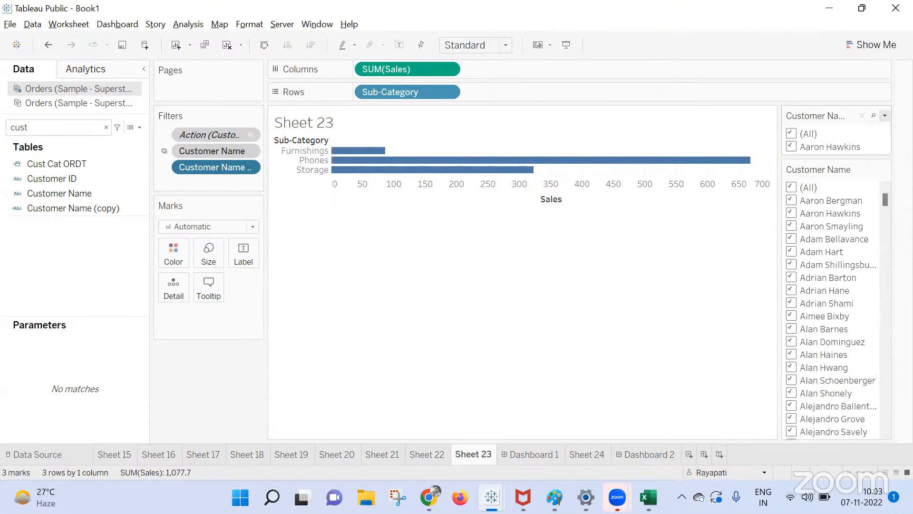
Swap Dashboard 2's Customer Name card for a Customer Name (copy) card with Only Relevant Values.
{"action": "left_click", "coordinate": [643, 453]}
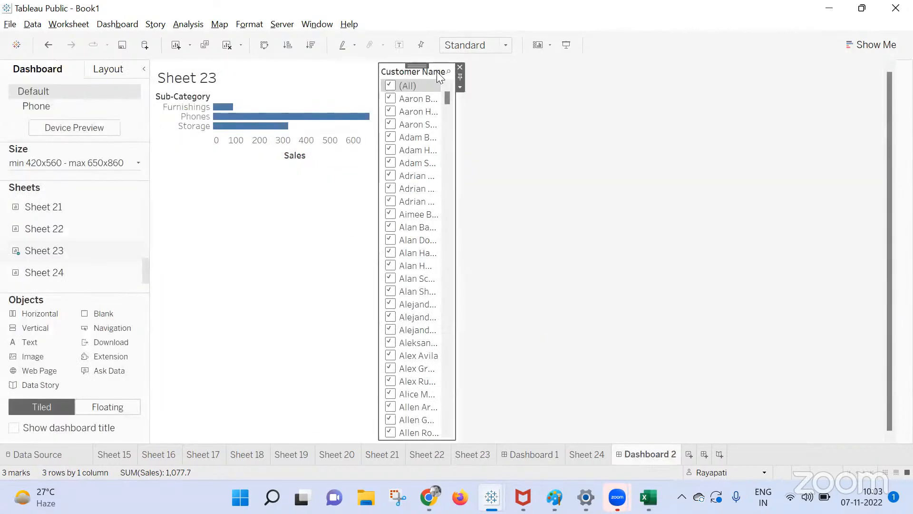
{"action": "left_click", "coordinate": [460, 67]}
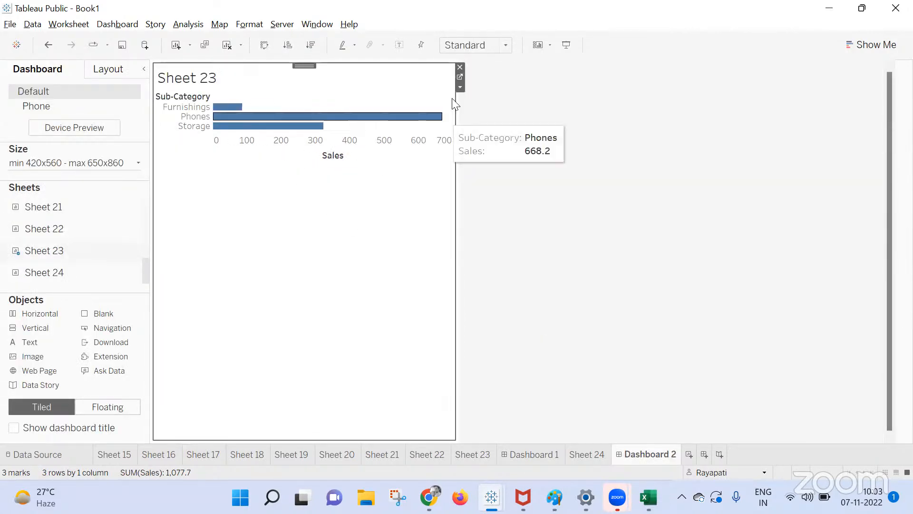
{"action": "left_click", "coordinate": [460, 87]}
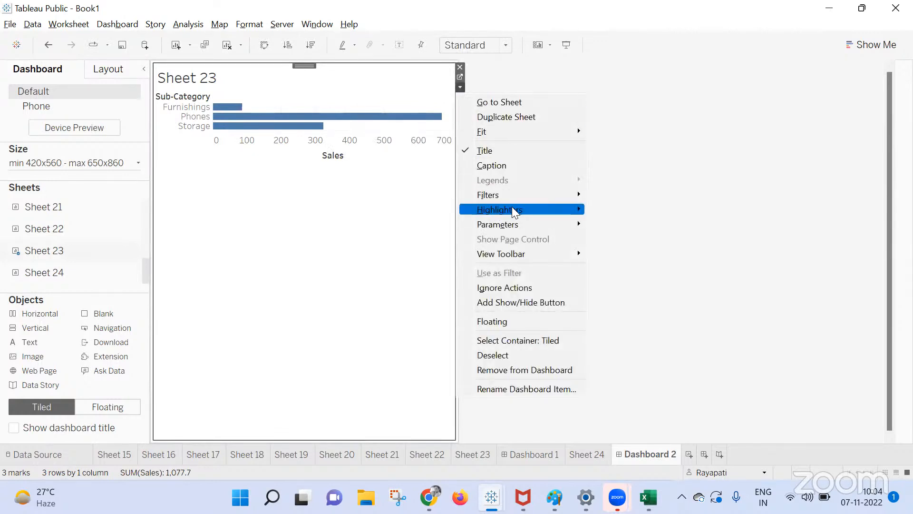
{"action": "mouse_move", "coordinate": [535, 196]}
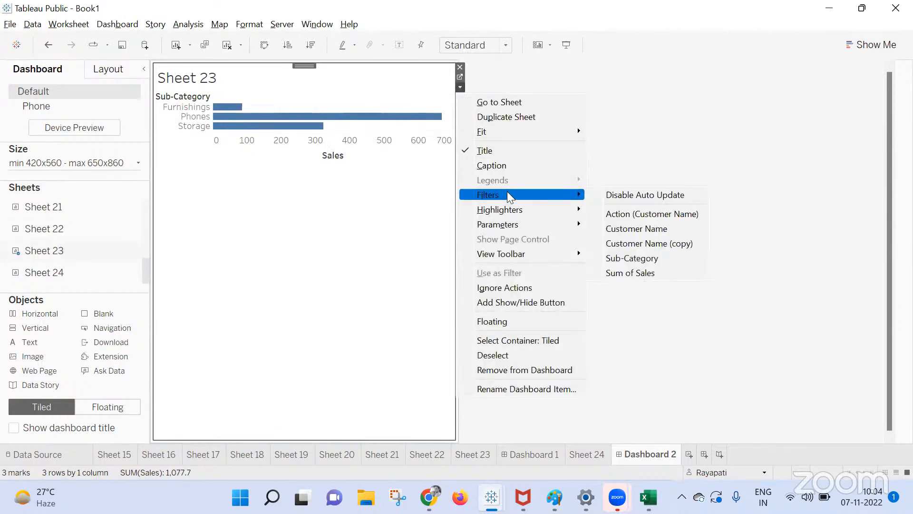
{"action": "left_click", "coordinate": [626, 232]}
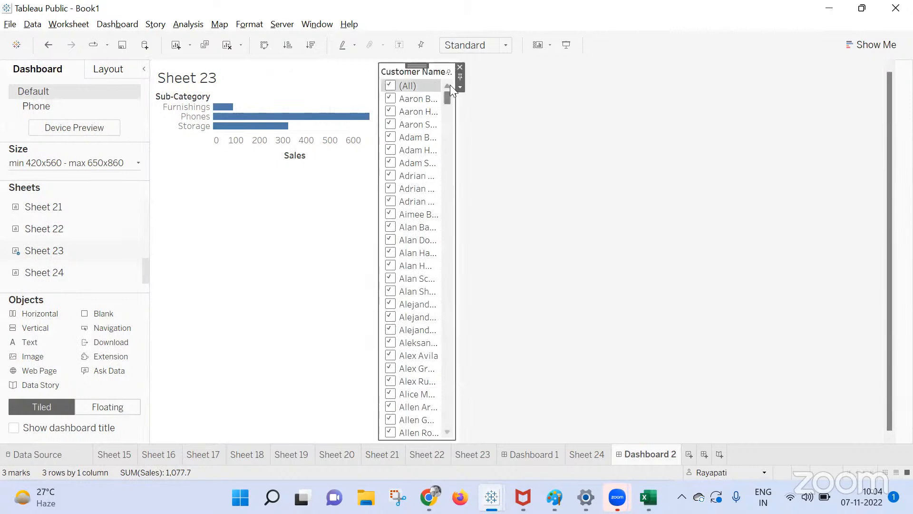
{"action": "left_click", "coordinate": [459, 87]}
{"action": "left_click", "coordinate": [535, 311]}
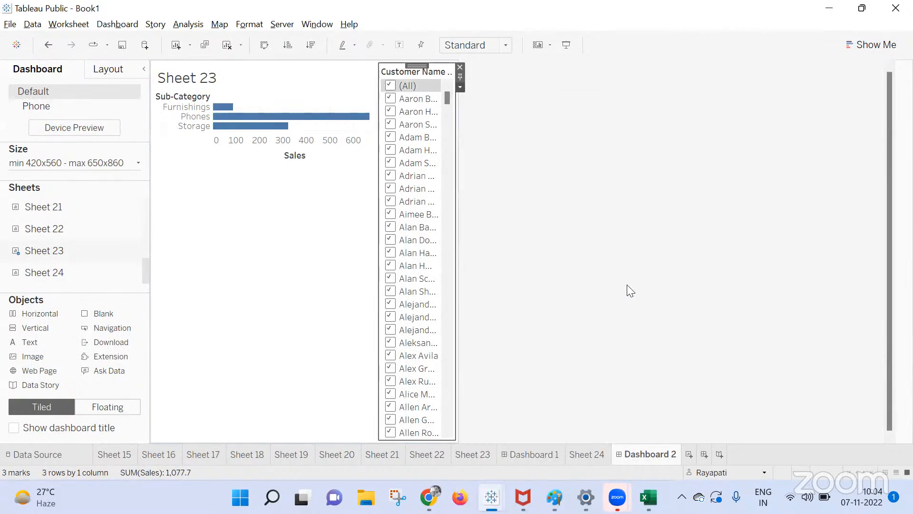
{"action": "left_click", "coordinate": [533, 452]}
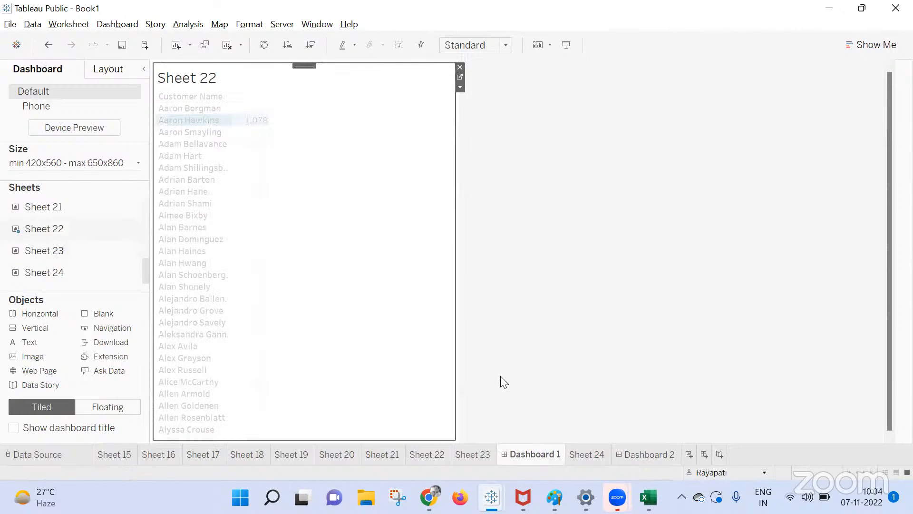
Pick another customer, then open Sheet 23 from its chart on the dashboard.
{"action": "left_click", "coordinate": [177, 144]}
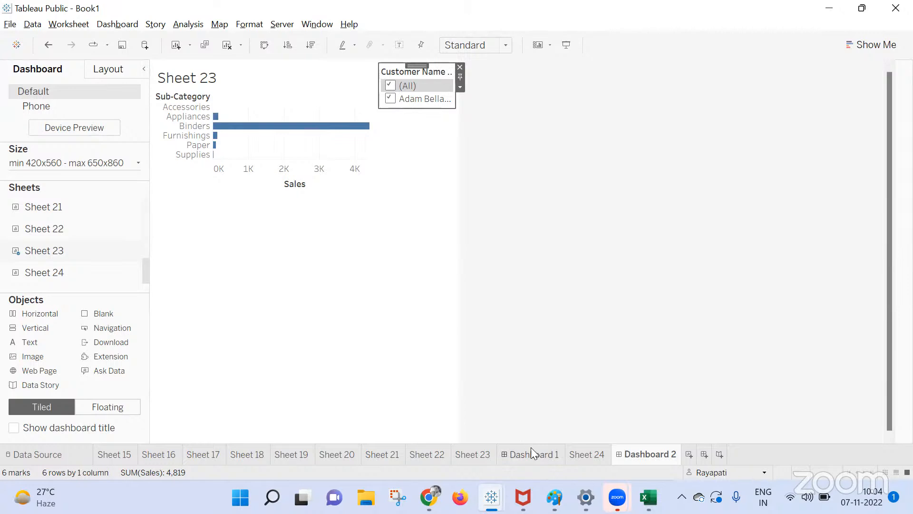
{"action": "left_click", "coordinate": [279, 237]}
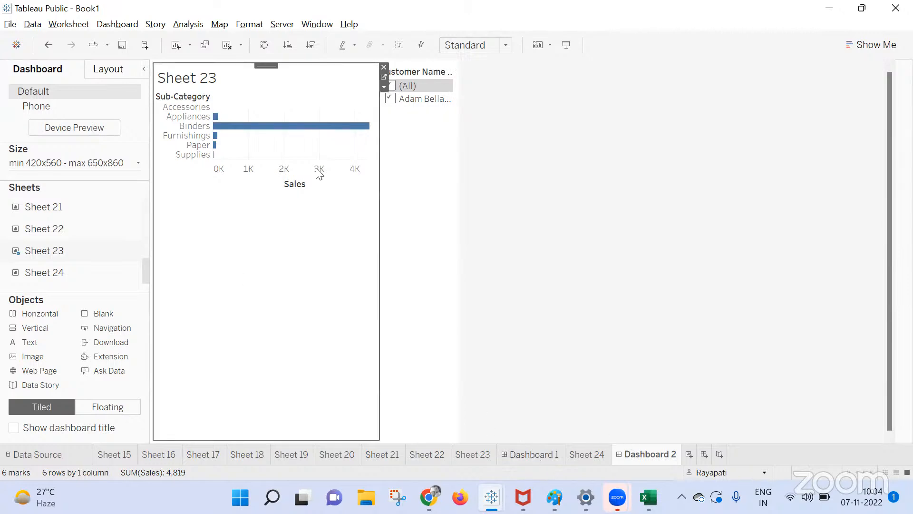
{"action": "left_click", "coordinate": [383, 77]}
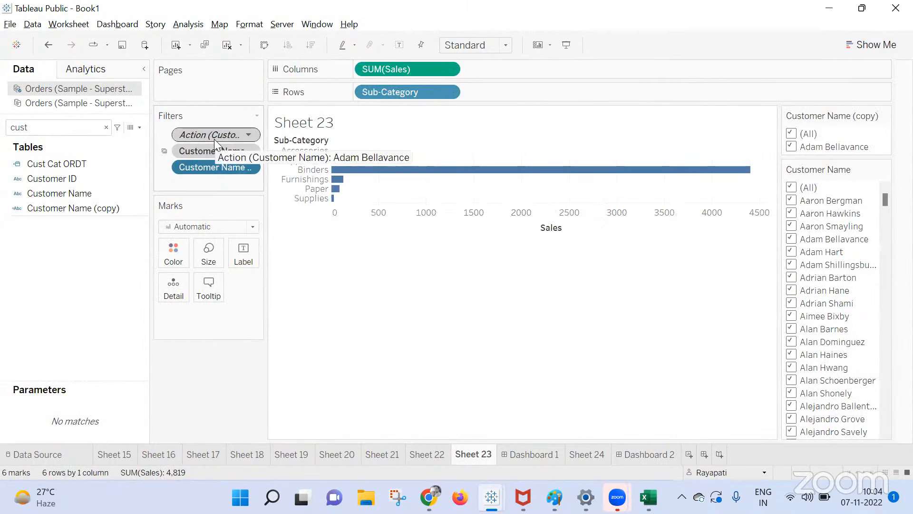
Set the customer copy filter card to All Values in Context, then close its menu.
{"action": "left_click", "coordinate": [81, 212]}
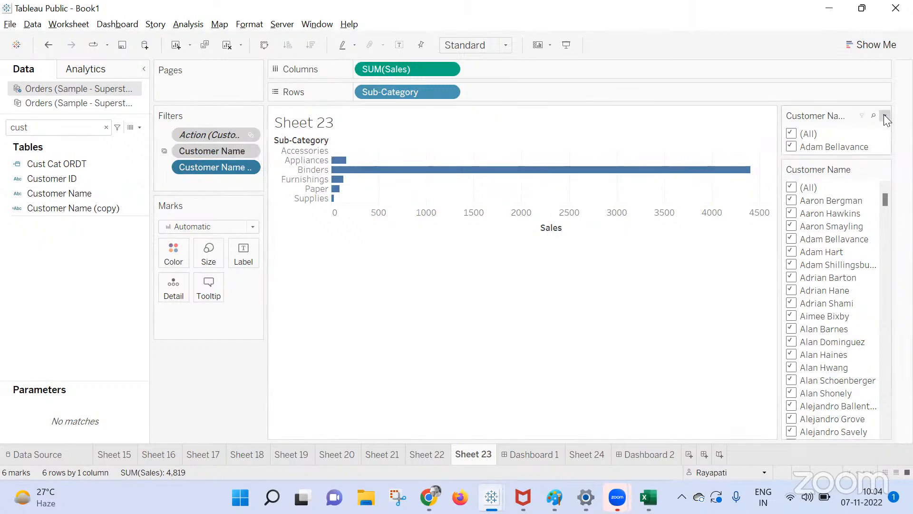
{"action": "left_click", "coordinate": [885, 115]}
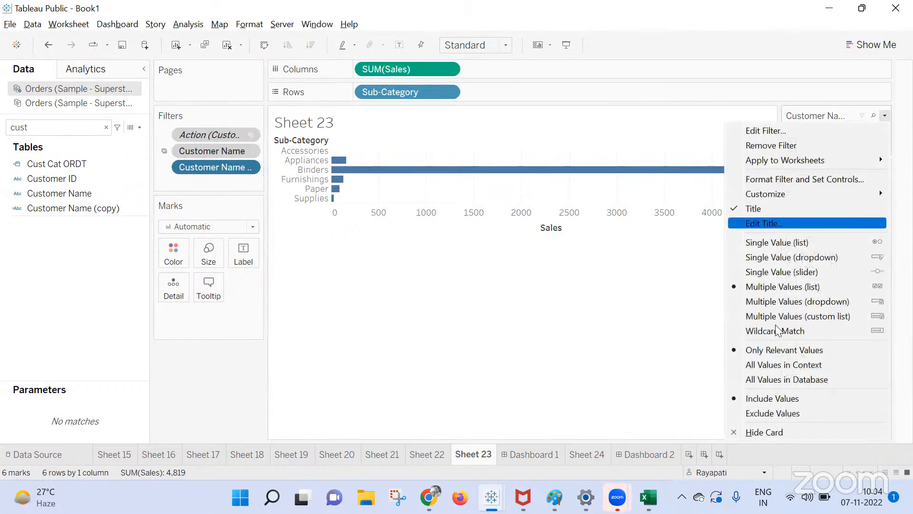
{"action": "left_click", "coordinate": [769, 364]}
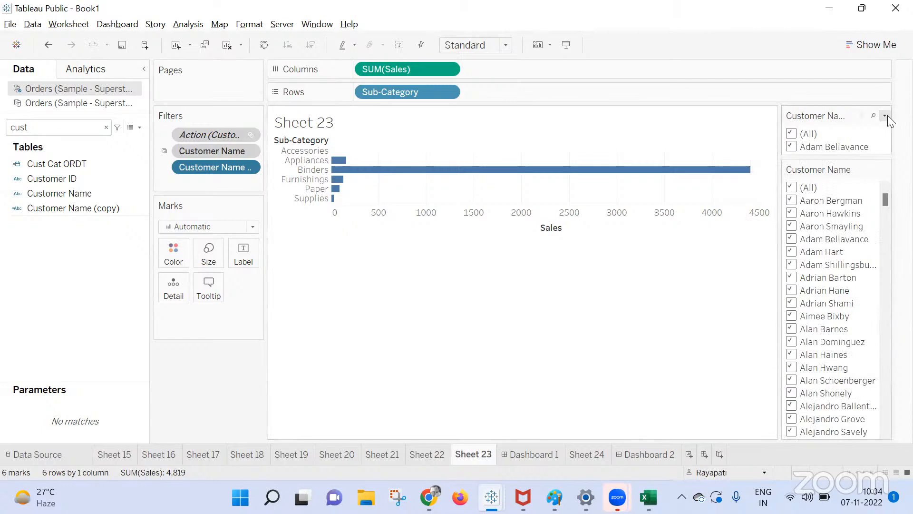
{"action": "left_click", "coordinate": [884, 116]}
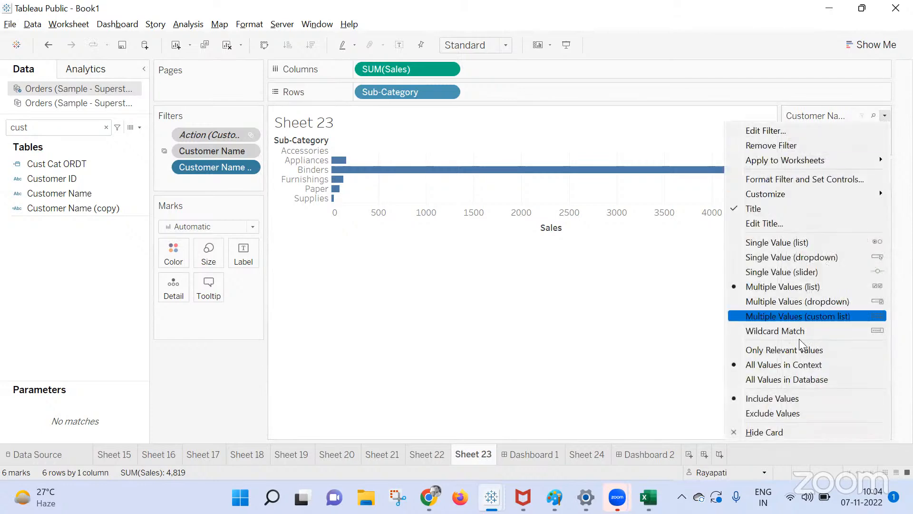
{"action": "left_click", "coordinate": [222, 386]}
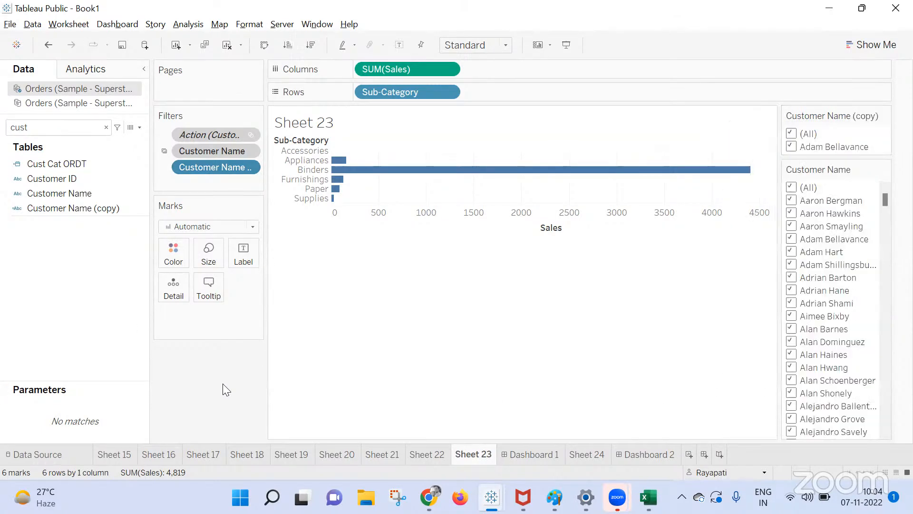
Remove Sheet 23's filters from context and set the customer copy filter to Only Relevant Values.
{"action": "right_click", "coordinate": [203, 145]}
{"action": "right_click", "coordinate": [213, 134]}
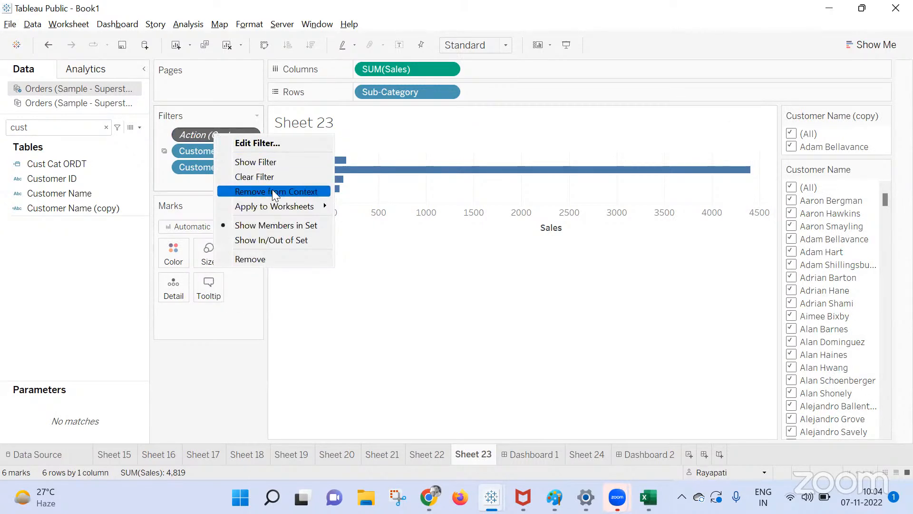
{"action": "left_click", "coordinate": [401, 233]}
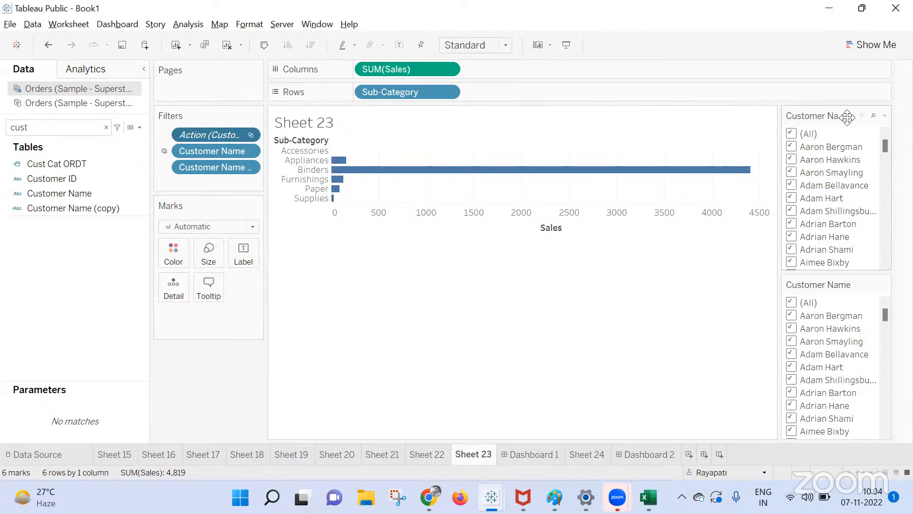
{"action": "left_click", "coordinate": [886, 114]}
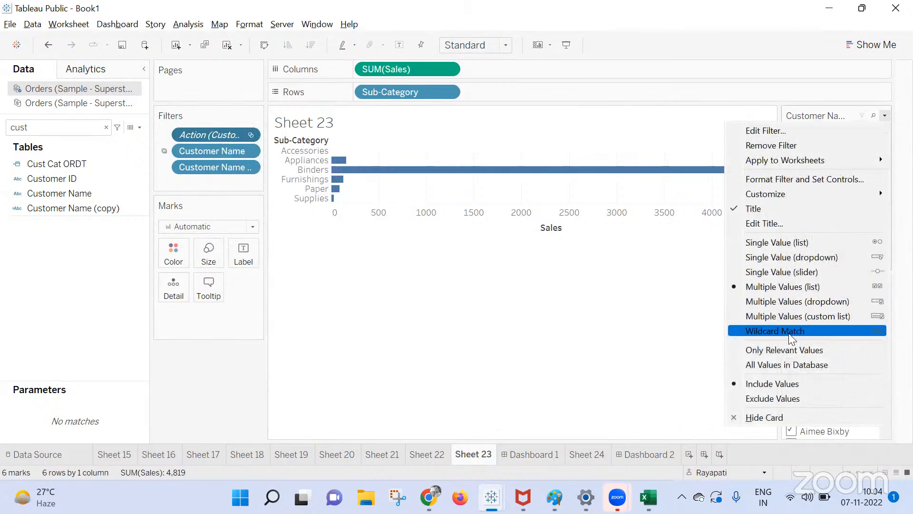
{"action": "left_click", "coordinate": [790, 350]}
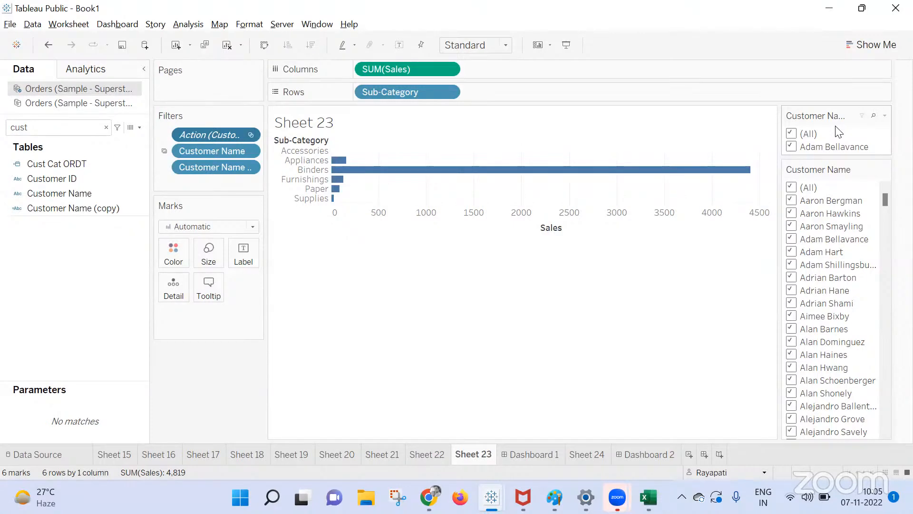
On Dashboard 1, clear the customer selection and pick another customer to filter Dashboard 2.
{"action": "left_click", "coordinate": [544, 447]}
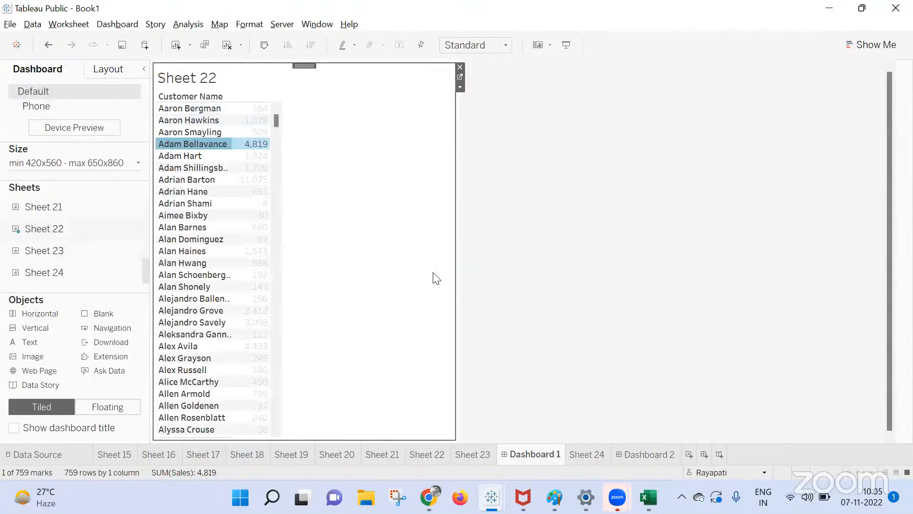
{"action": "left_click", "coordinate": [367, 192]}
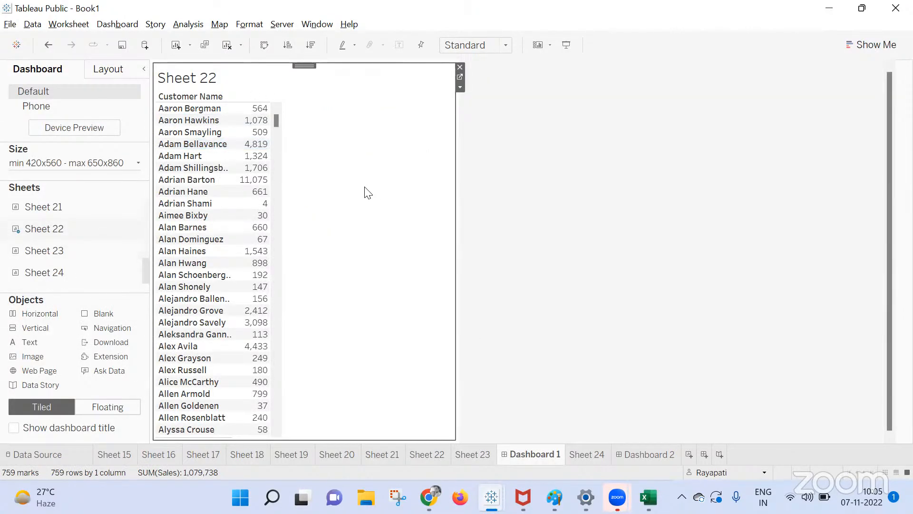
{"action": "left_click", "coordinate": [167, 204]}
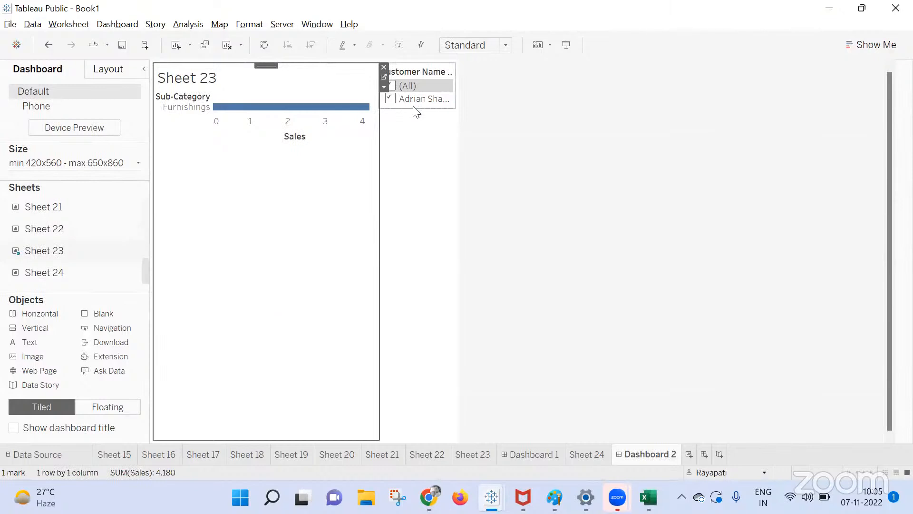
Open a new Chrome tab beside the Meet call, search 'your', then enter youtube.com.
{"action": "mouse_move", "coordinate": [429, 497]}
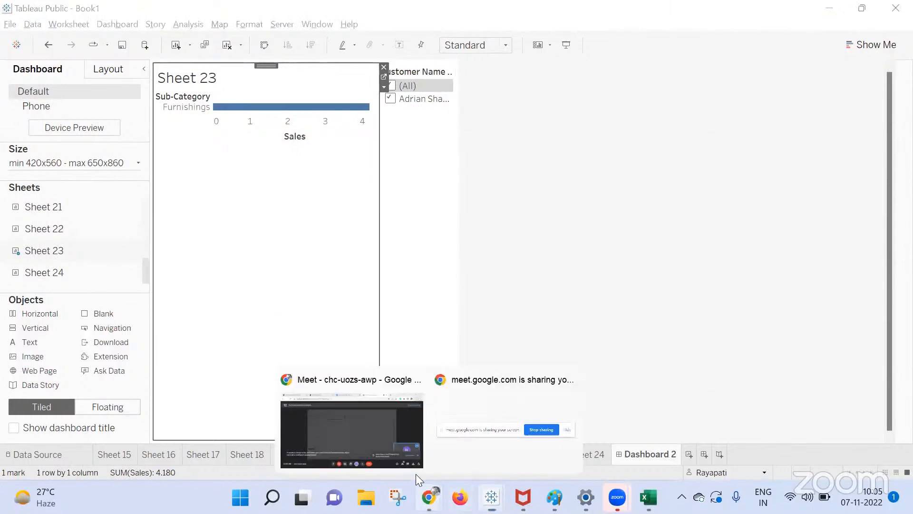
{"action": "left_click", "coordinate": [376, 420]}
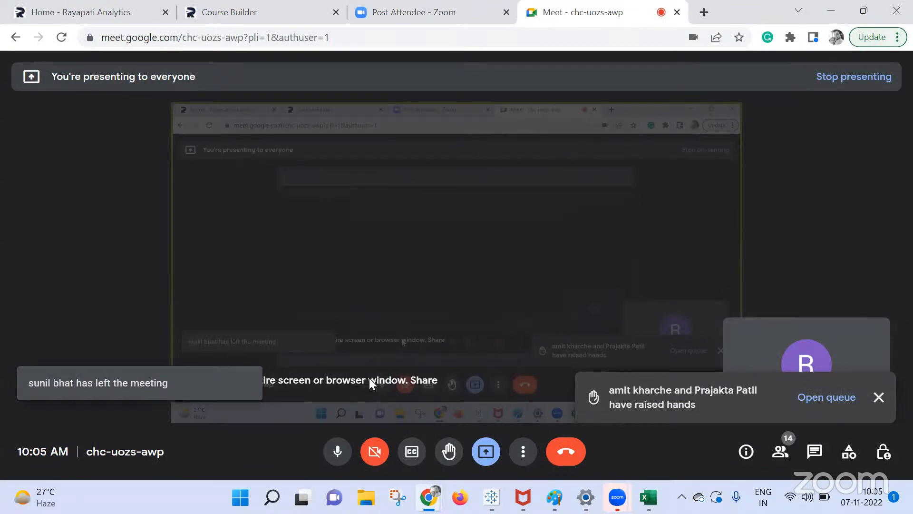
{"action": "left_click", "coordinate": [705, 13]}
{"action": "type", "text": "your"}
{"action": "key", "text": "Return"}
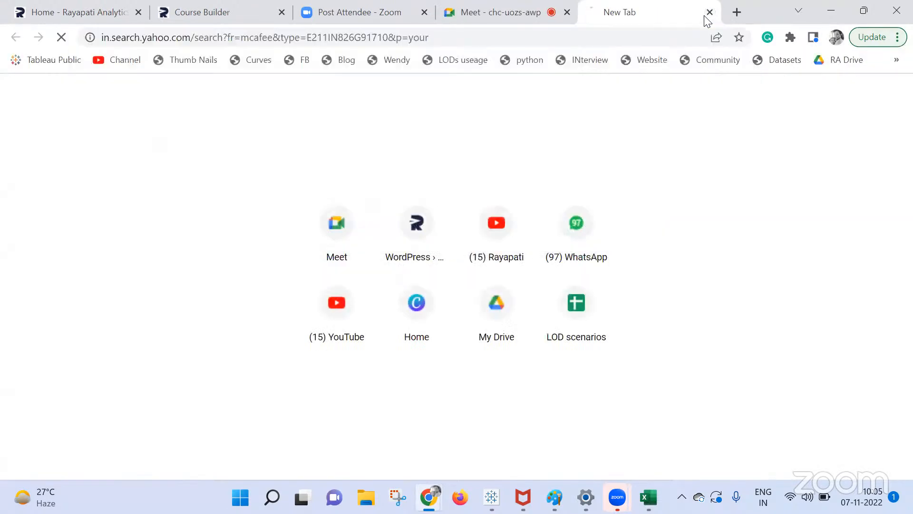
{"action": "left_click", "coordinate": [400, 40]}
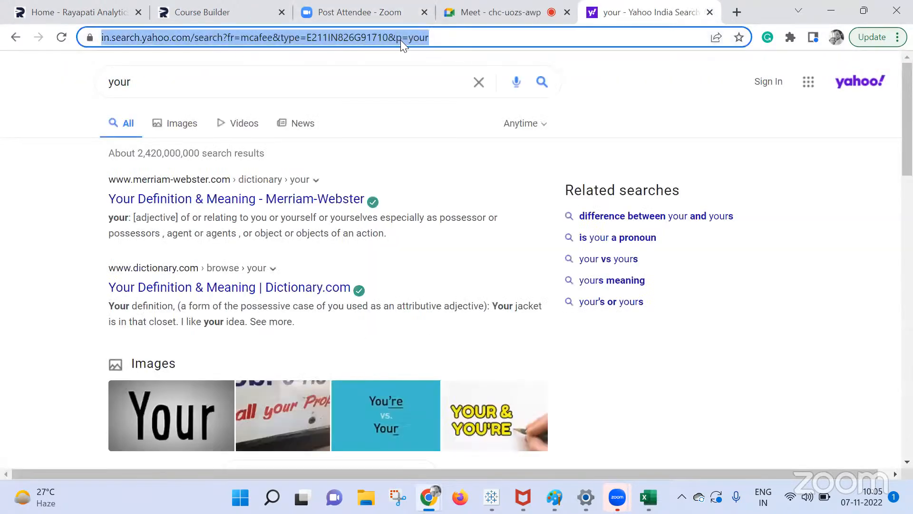
{"action": "type", "text": "youtube.com"}
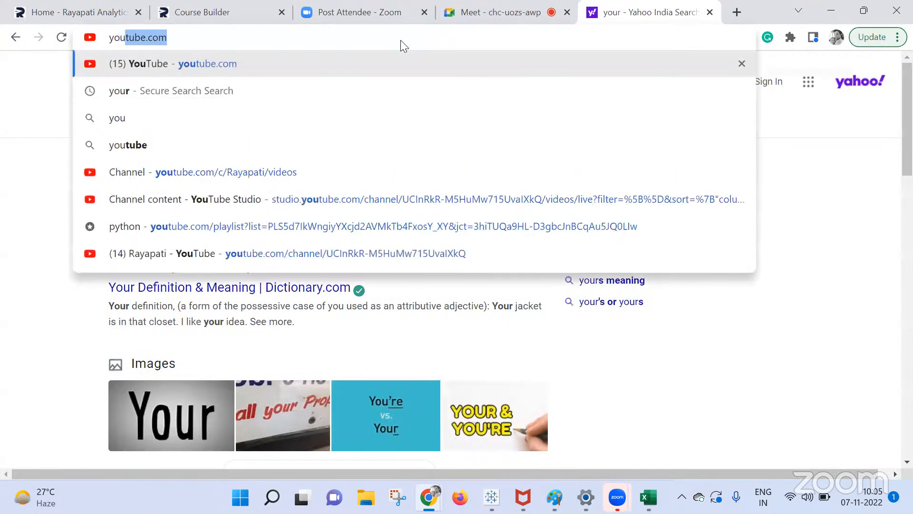
{"action": "key", "text": "Return"}
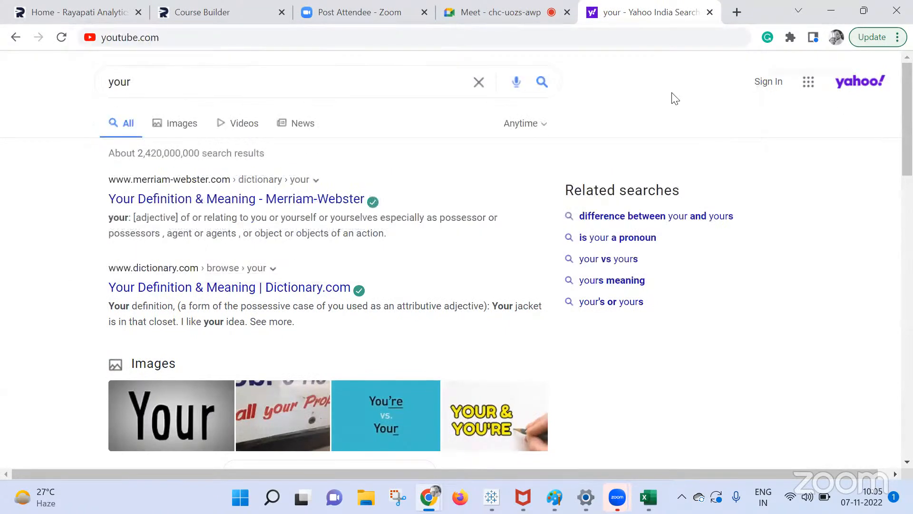
Switch back to the Google Meet call tab in Chrome.
{"action": "left_click", "coordinate": [499, 14]}
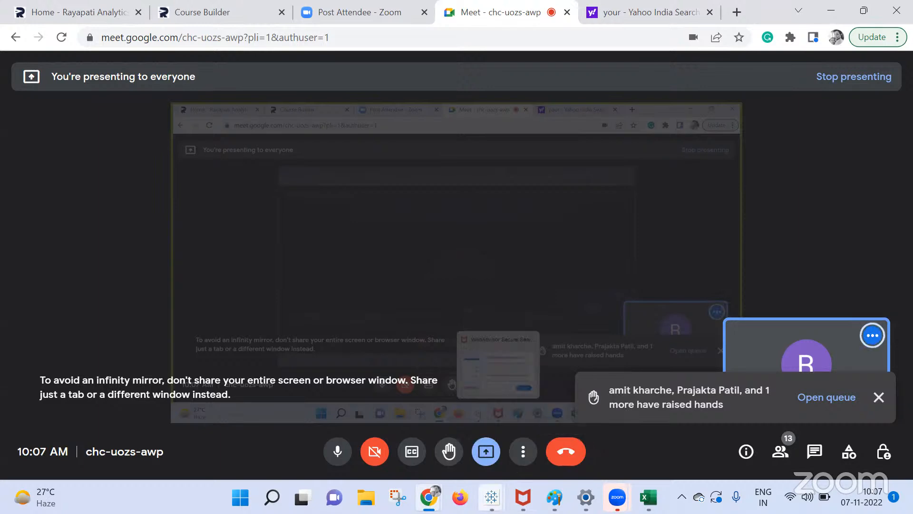
Create Sheet 25 with all 759 Customer Name members as rows.
{"action": "mouse_move", "coordinate": [491, 497]}
{"action": "left_click", "coordinate": [433, 438]}
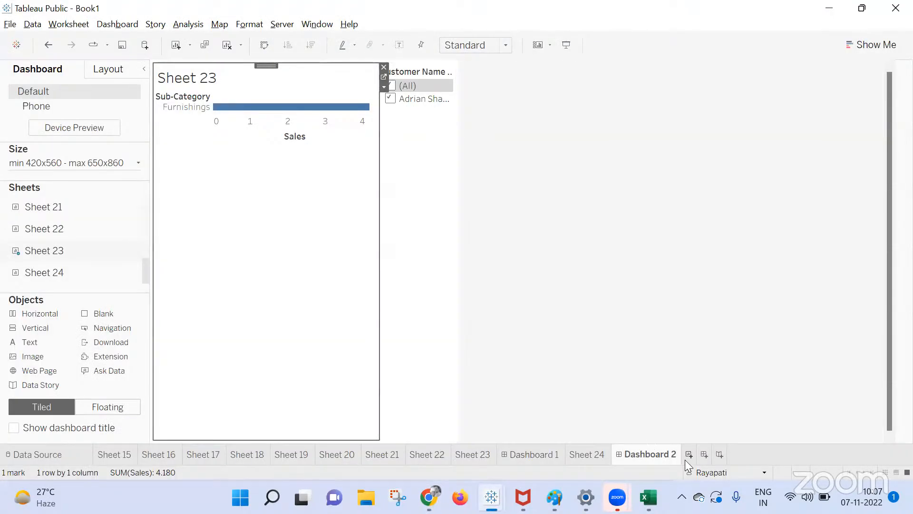
{"action": "key", "text": "ctrl+m"}
{"action": "left_click_drag", "start_coordinate": [79, 188], "coordinate": [550, 87]}
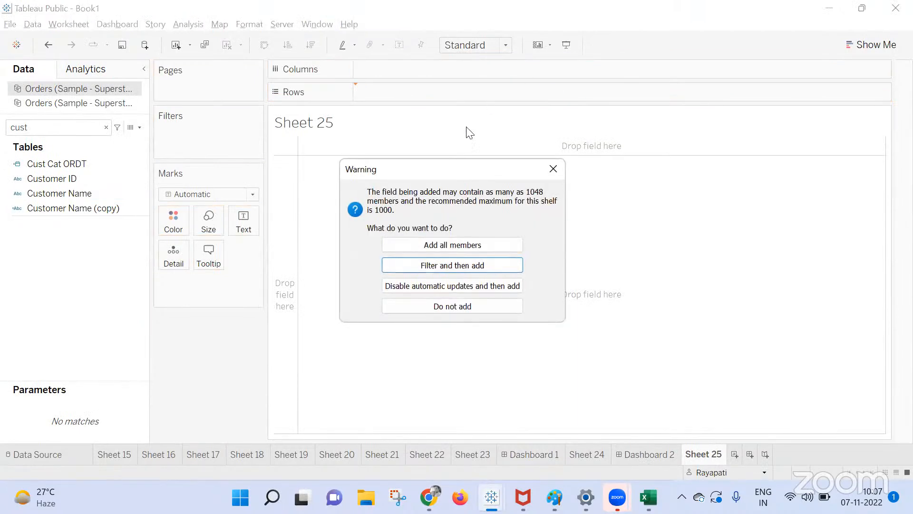
{"action": "left_click", "coordinate": [456, 247]}
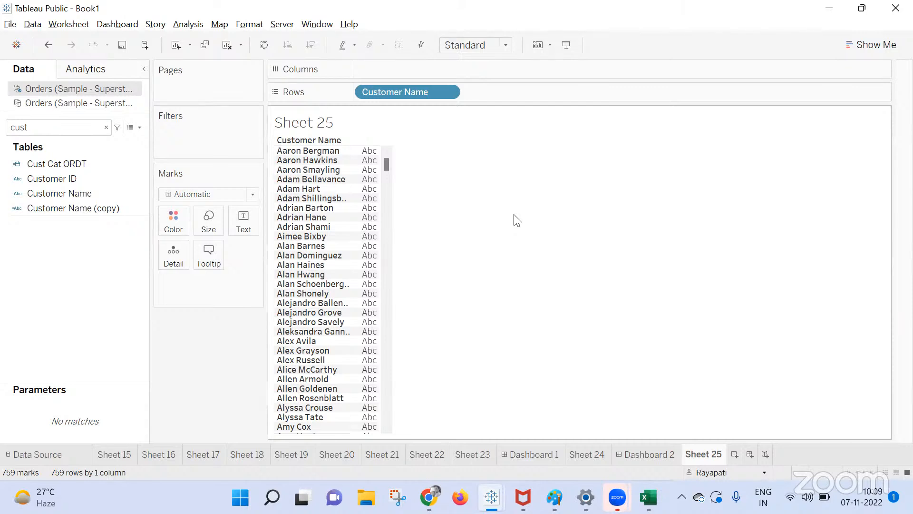
{"action": "right_click", "coordinate": [125, 194]}
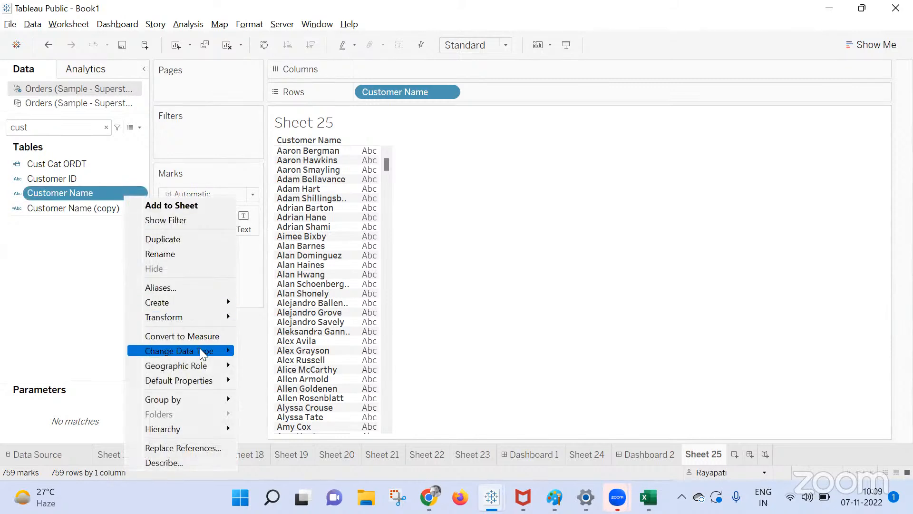
Split Customer Name into Customer Name - Split 1 and Split 2.
{"action": "mouse_move", "coordinate": [199, 351]}
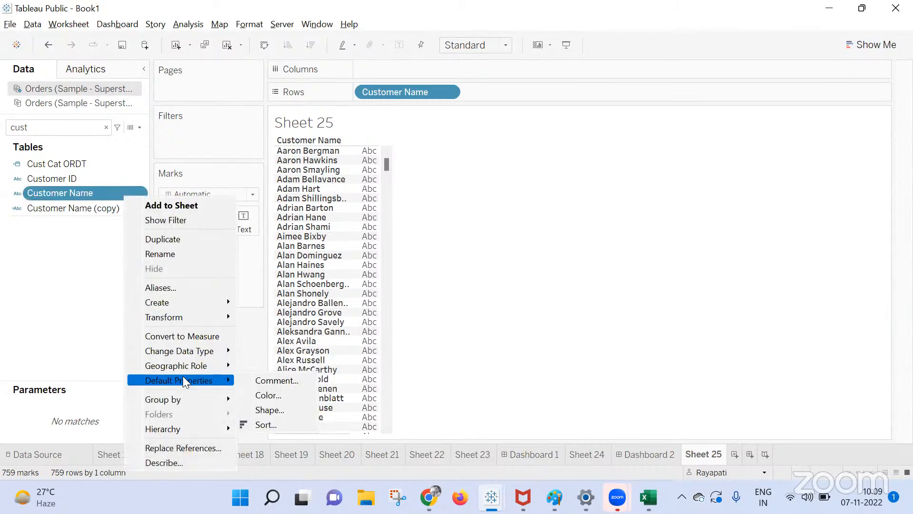
{"action": "mouse_move", "coordinate": [198, 317]}
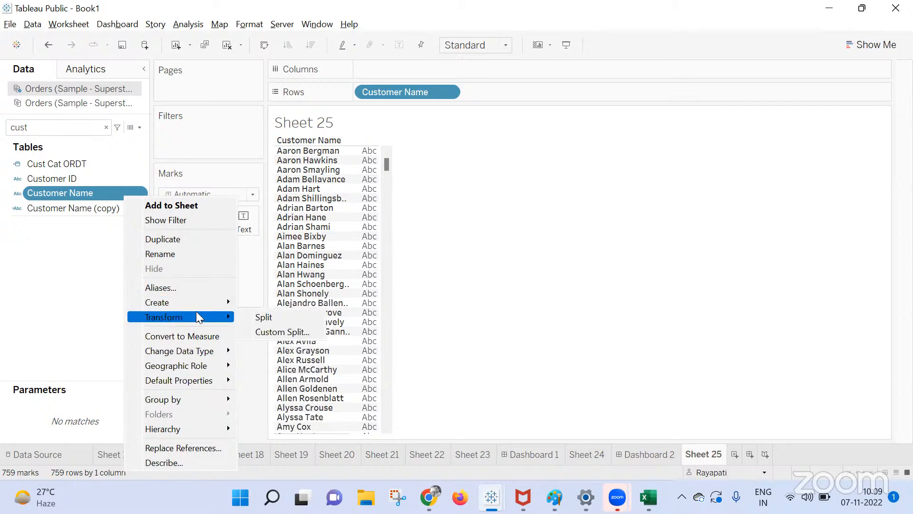
{"action": "left_click", "coordinate": [264, 317]}
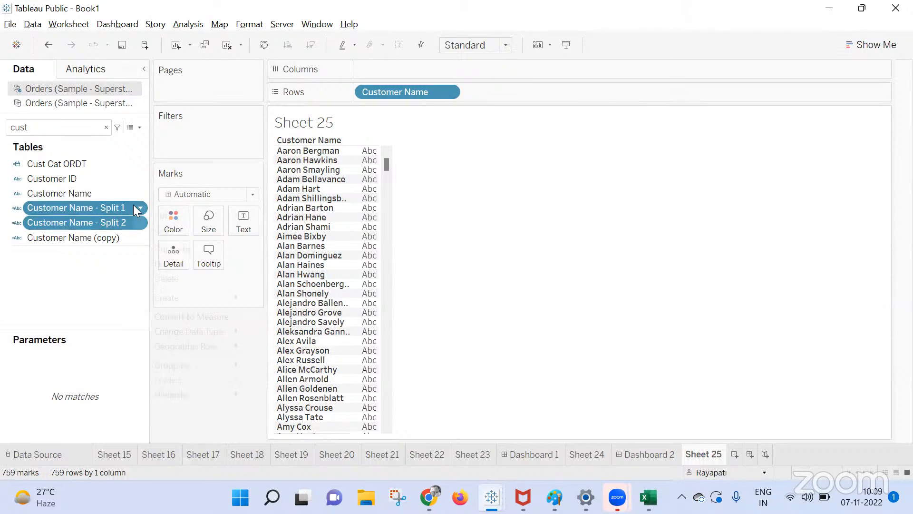
Edit the Split 1 formula to remove the space from its delimiter.
{"action": "right_click", "coordinate": [134, 207]}
{"action": "left_click", "coordinate": [255, 259]}
{"action": "left_click", "coordinate": [103, 212]}
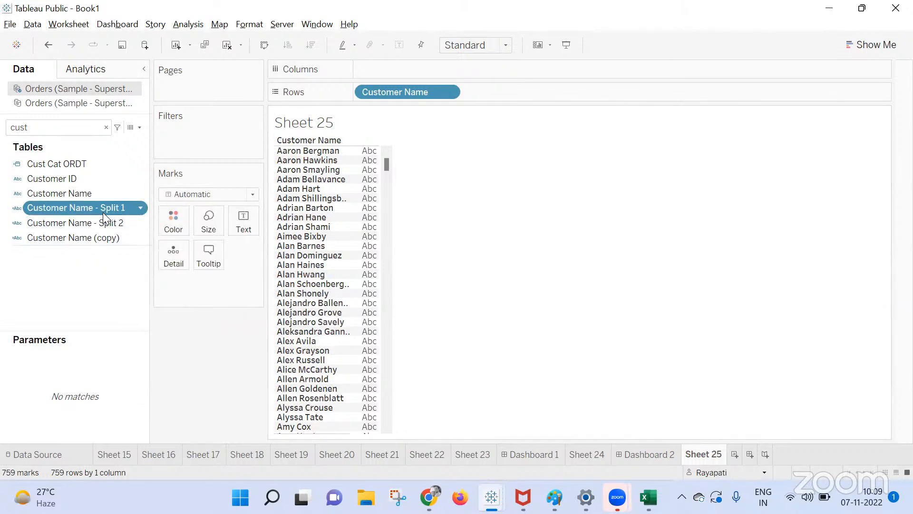
{"action": "right_click", "coordinate": [114, 209]}
{"action": "left_click", "coordinate": [188, 76]}
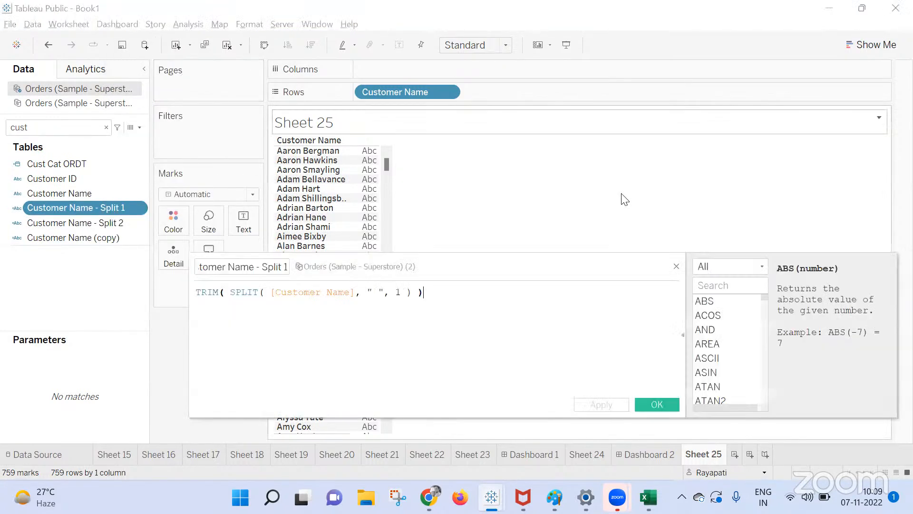
{"action": "left_click", "coordinate": [378, 296]}
{"action": "key", "text": "BackSpace"}
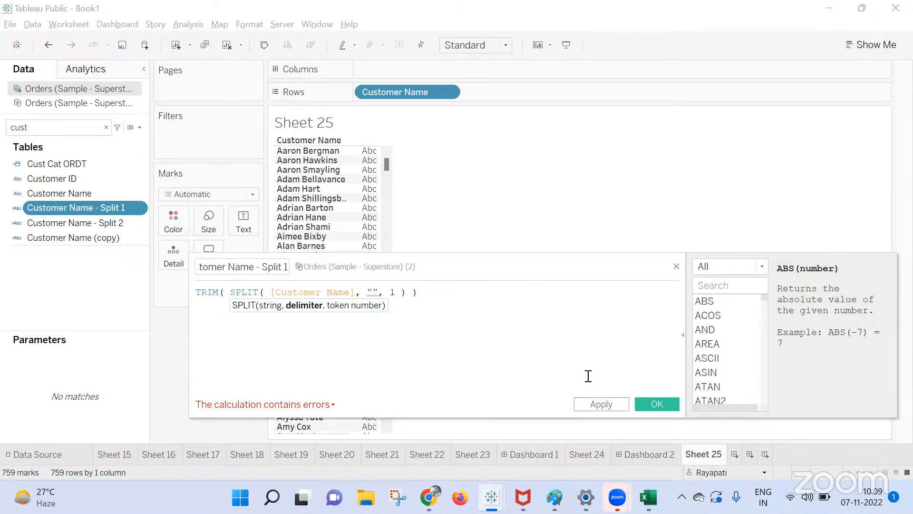
{"action": "left_click", "coordinate": [677, 267]}
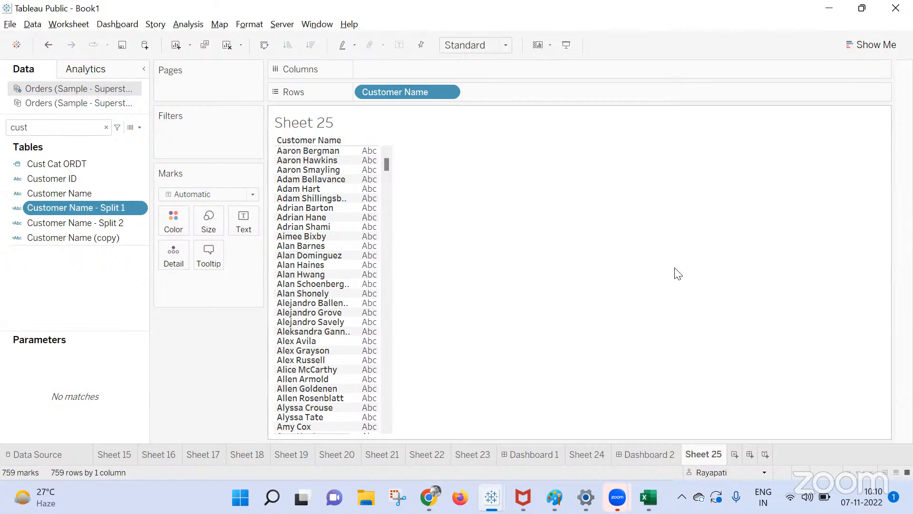
{"action": "left_click", "coordinate": [201, 24]}
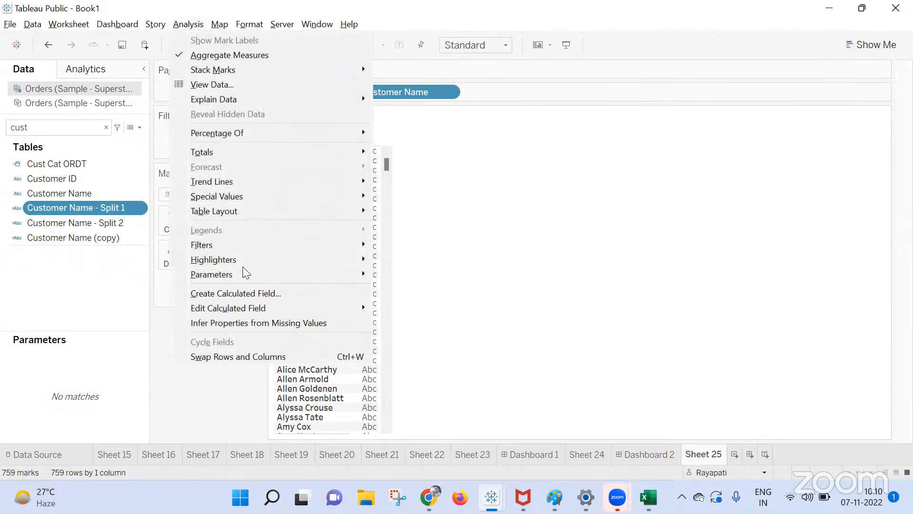
{"action": "left_click", "coordinate": [224, 293]}
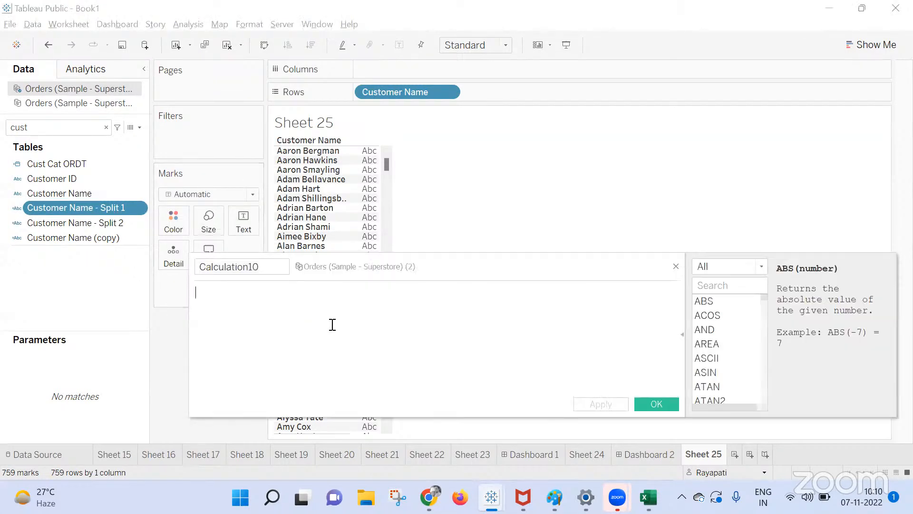
{"action": "type", "text": "Re"}
{"action": "key", "text": "Down"}
{"action": "key", "text": "Down"}
{"action": "key", "text": "Down"}
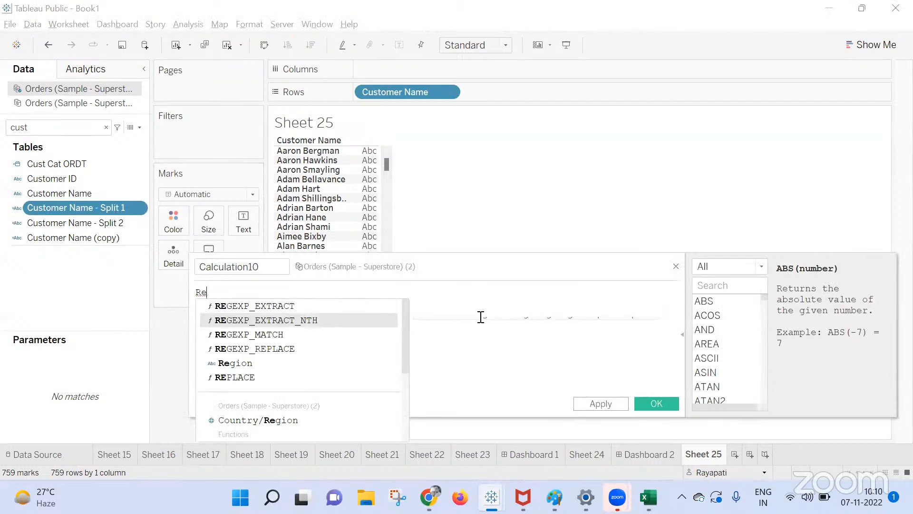
{"action": "key", "text": "Down"}
{"action": "key", "text": "Up"}
{"action": "key", "text": "Up"}
{"action": "key", "text": "Up"}
{"action": "key", "text": "Up"}
{"action": "key", "text": "Return"}
{"action": "key", "text": "Right"}
{"action": "key", "text": "BackSpace"}
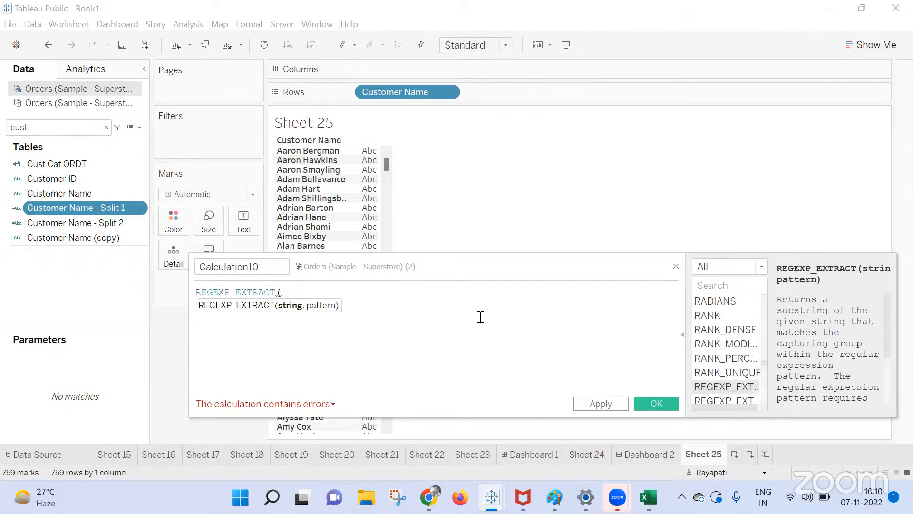
{"action": "type", "text": "cust"}
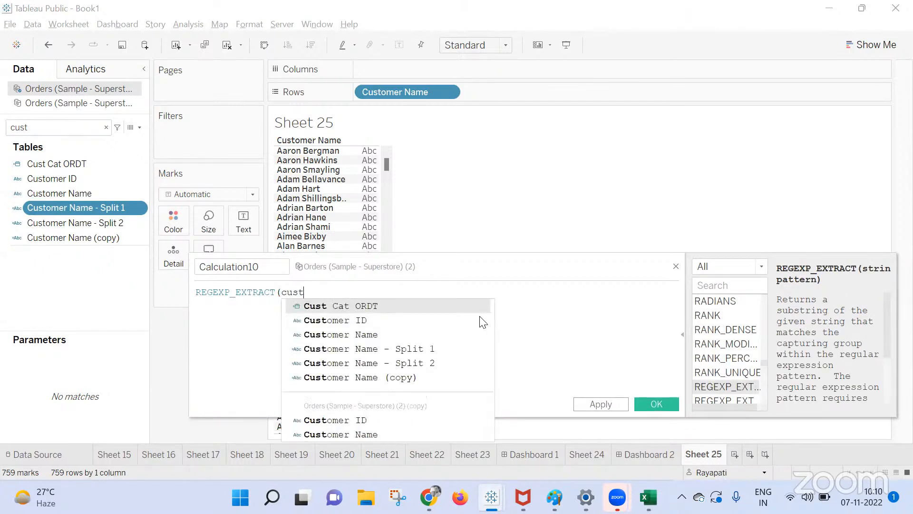
{"action": "key", "text": "Down"}
{"action": "key", "text": "Down"}
{"action": "key", "text": "Return"}
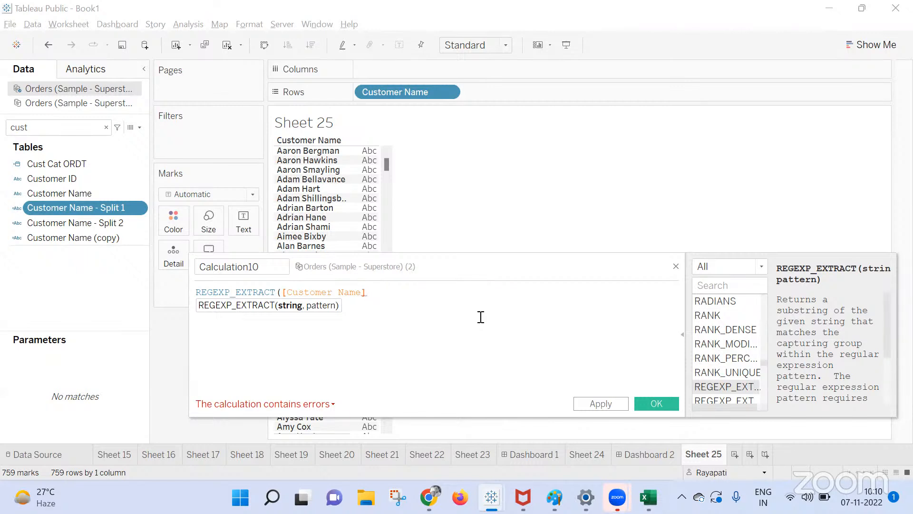
{"action": "key", "text": "ctrl+a"}
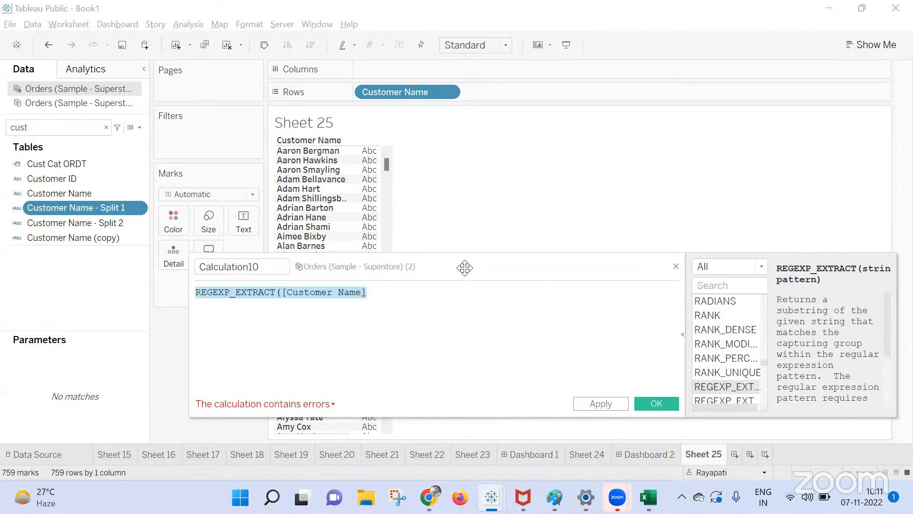
{"action": "left_click", "coordinate": [677, 266]}
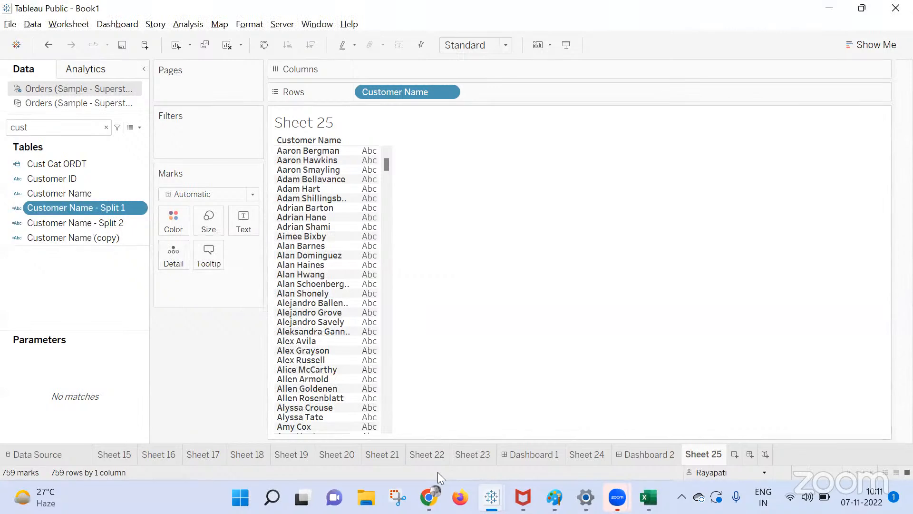
{"action": "mouse_move", "coordinate": [429, 497]}
{"action": "left_click", "coordinate": [336, 437]}
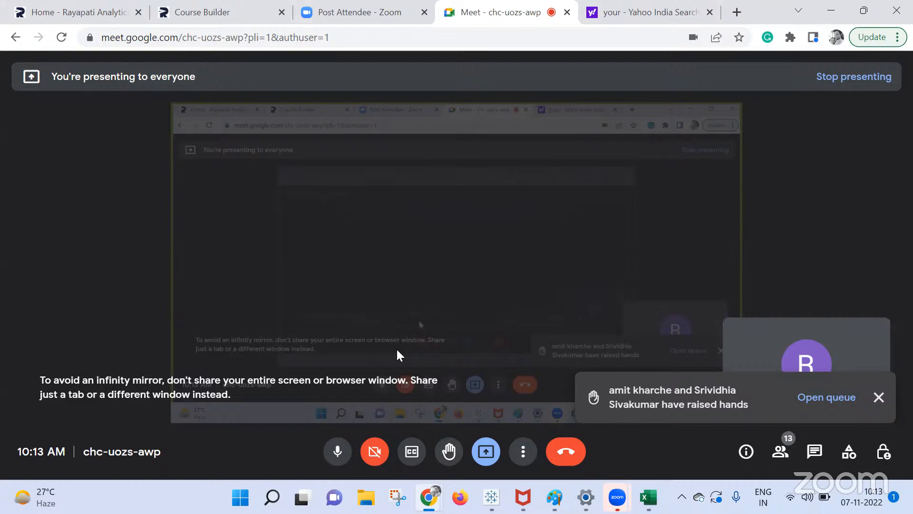
{"action": "mouse_move", "coordinate": [491, 497]}
{"action": "left_click", "coordinate": [489, 454]}
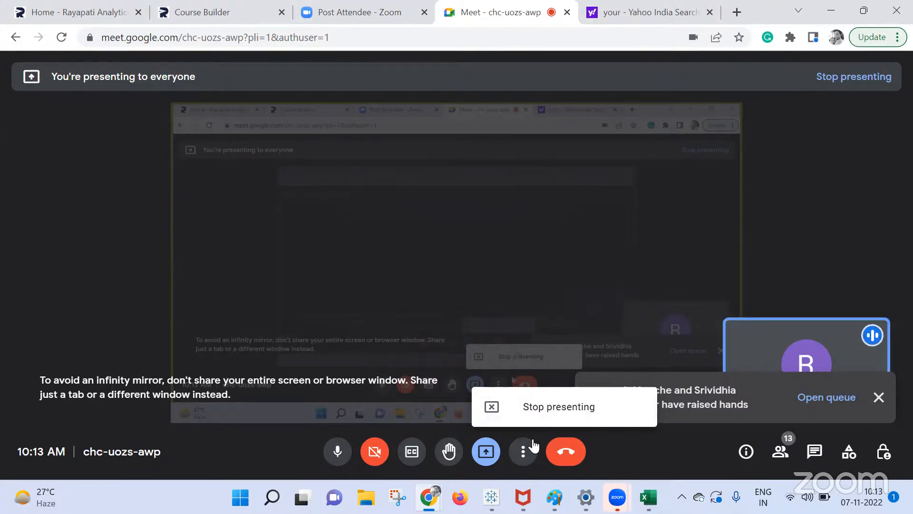
Back in Tableau, add a new sheet and list Category values as rows.
{"action": "left_click", "coordinate": [416, 428]}
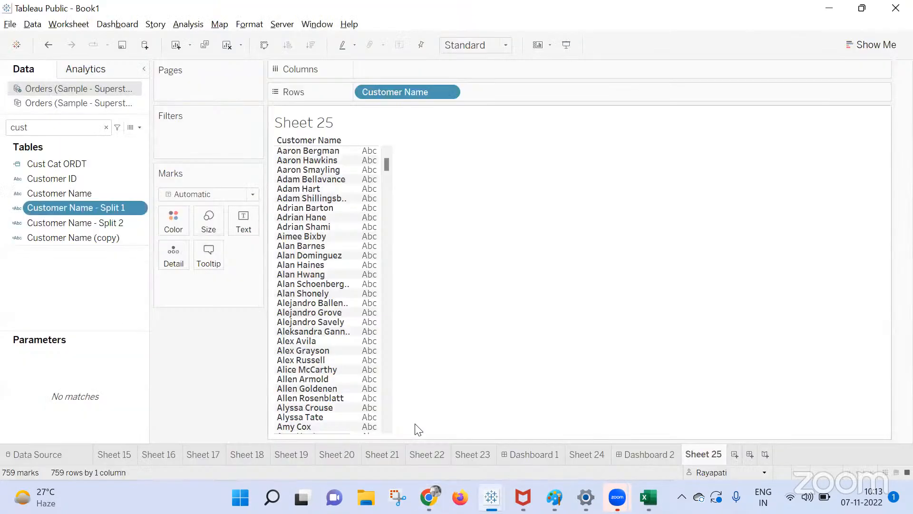
{"action": "left_click", "coordinate": [734, 454]}
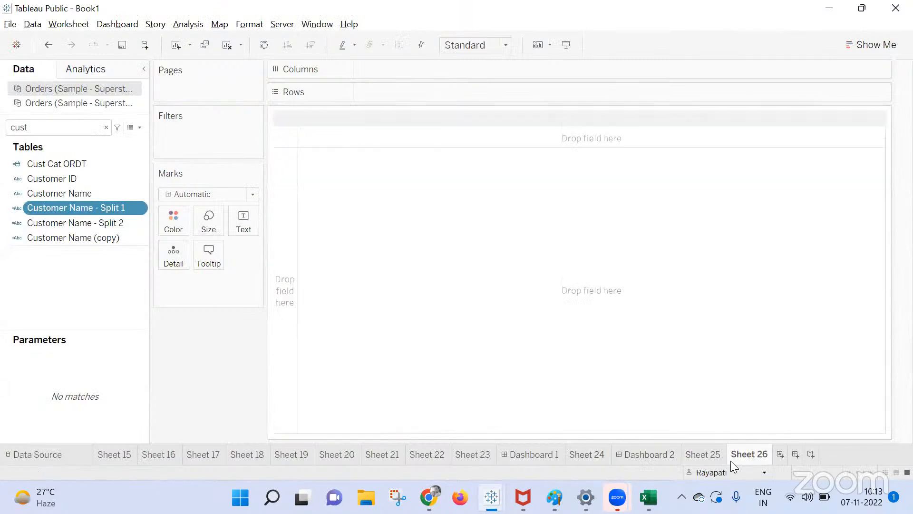
{"action": "left_click", "coordinate": [70, 180]}
{"action": "left_click", "coordinate": [68, 193]}
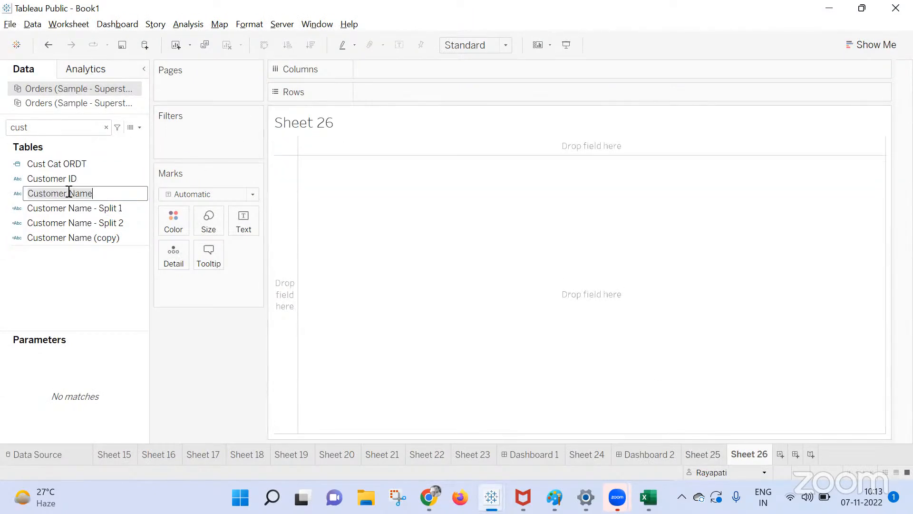
{"action": "key", "text": "Return"}
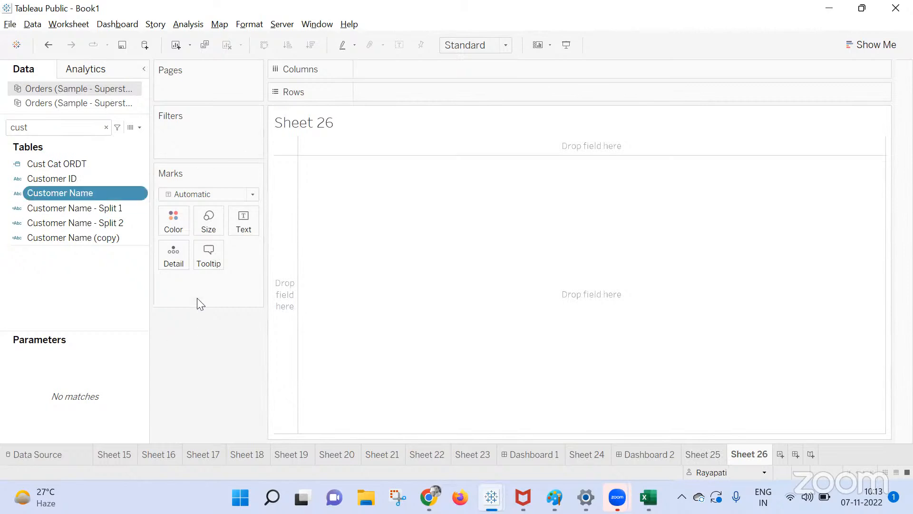
{"action": "left_click", "coordinate": [106, 127]}
{"action": "left_click", "coordinate": [110, 257]}
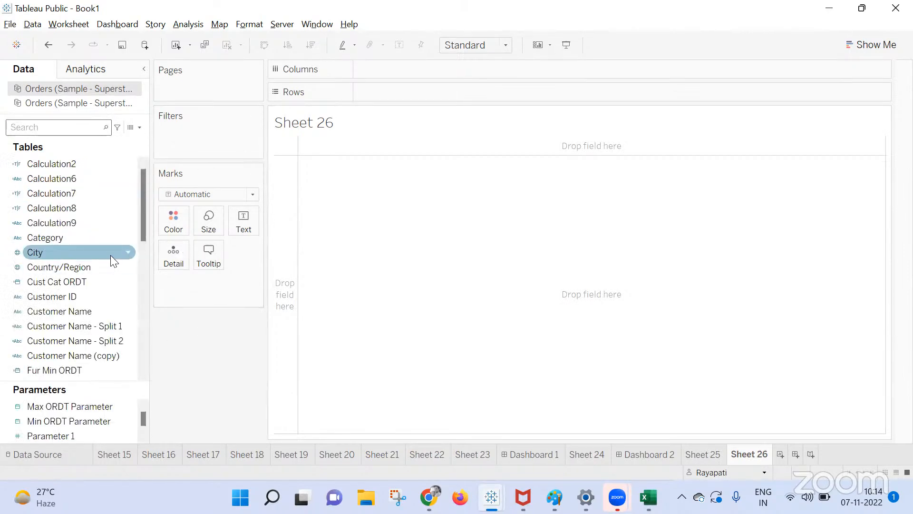
{"action": "left_click", "coordinate": [105, 241]}
{"action": "left_click", "coordinate": [105, 206]}
{"action": "left_click", "coordinate": [104, 237]}
{"action": "left_click_drag", "start_coordinate": [54, 237], "coordinate": [382, 92]}
Create Calculation10: If [Category]="Furniture" Then [Discount] Else [Sales] End, and show its sum per Category.
{"action": "left_click", "coordinate": [192, 24]}
{"action": "left_click", "coordinate": [276, 291]}
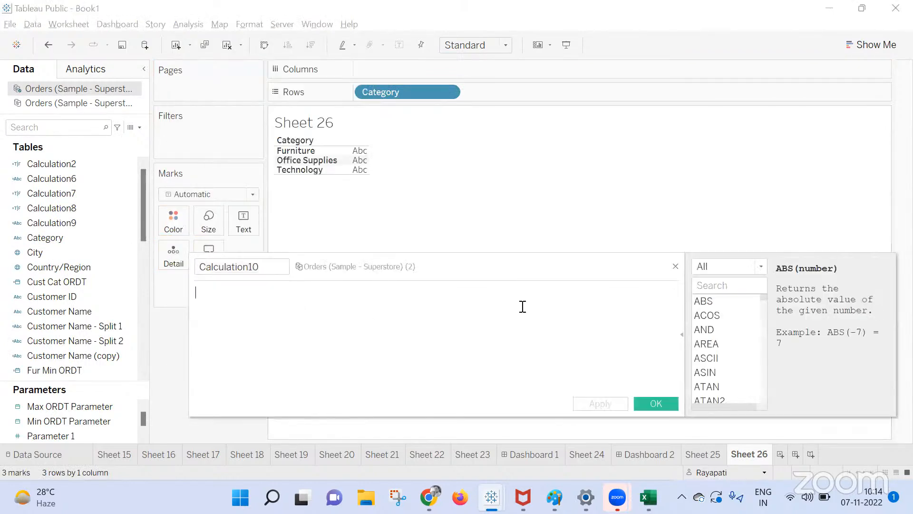
{"action": "type", "text": "If ["}
{"action": "type", "text": "Cate"}
{"action": "key", "text": "Return"}
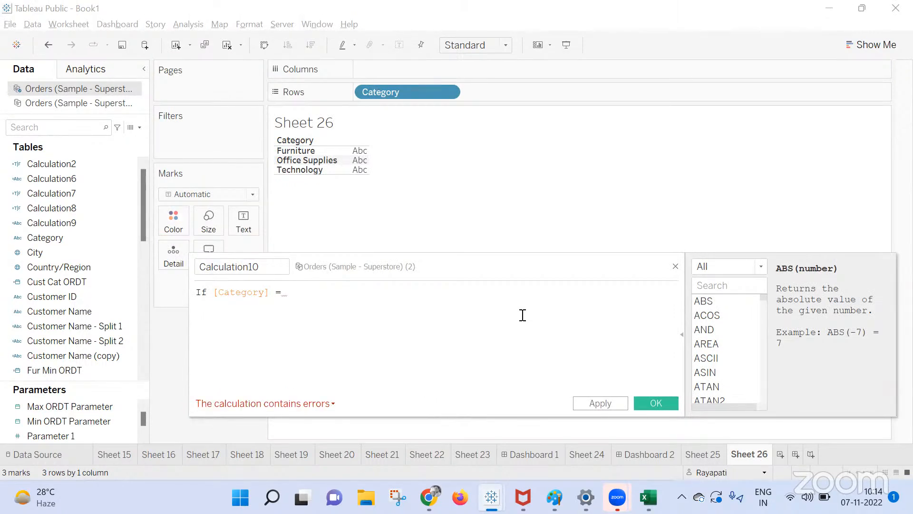
{"action": "type", "text": "\"Furnitu"}
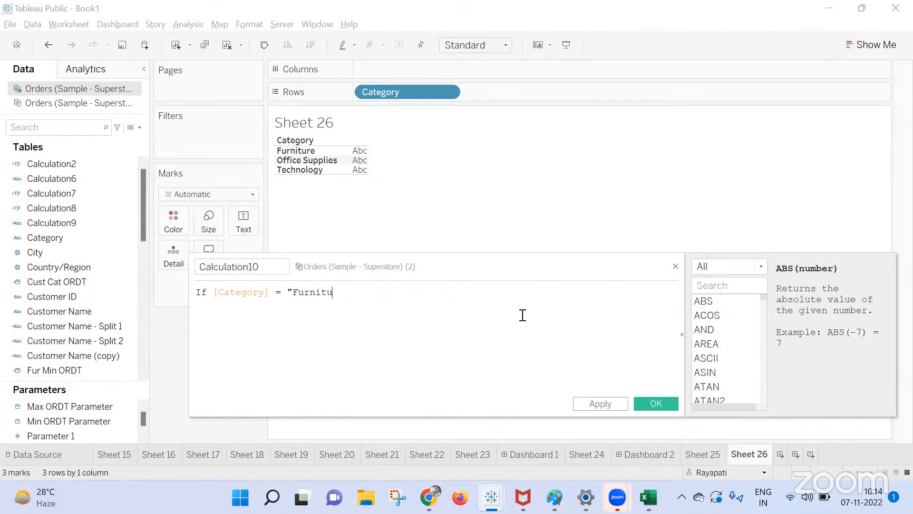
{"action": "type", "text": "re\" The D"}
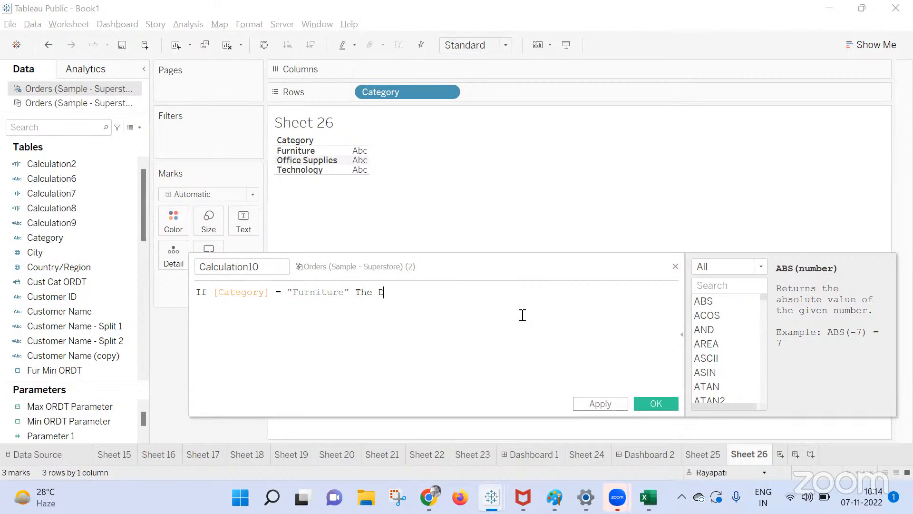
{"action": "key", "text": "BackSpace"}
{"action": "key", "text": "BackSpace"}
{"action": "type", "text": "n [Dis"}
{"action": "key", "text": "Return"}
{"action": "type", "text": "Else "}
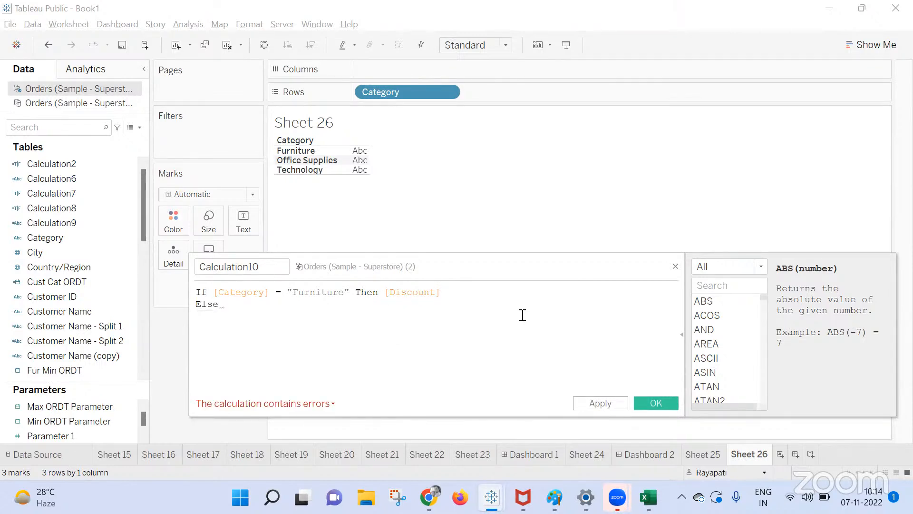
{"action": "type", "text": "[Sa"}
{"action": "key", "text": "Return"}
{"action": "type", "text": "End"}
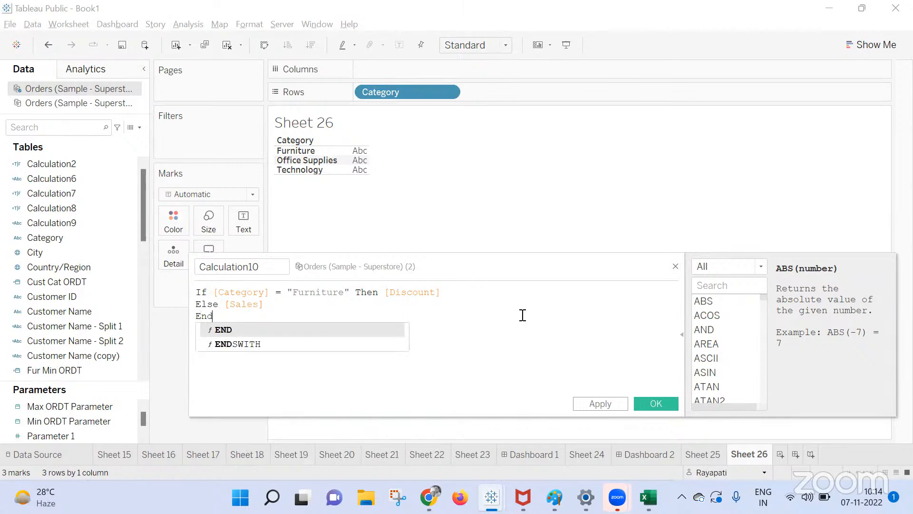
{"action": "key", "text": "Escape"}
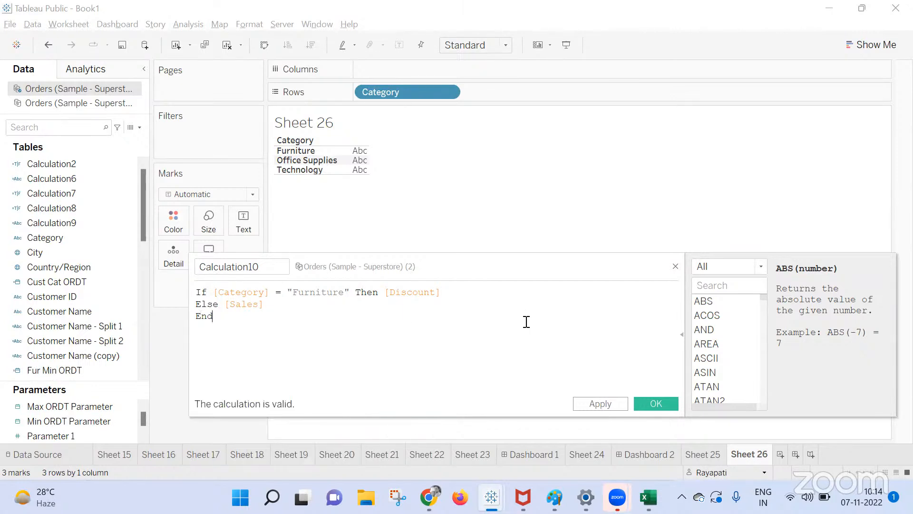
{"action": "left_click", "coordinate": [655, 404]}
{"action": "left_click_drag", "start_coordinate": [60, 371], "coordinate": [342, 157]}
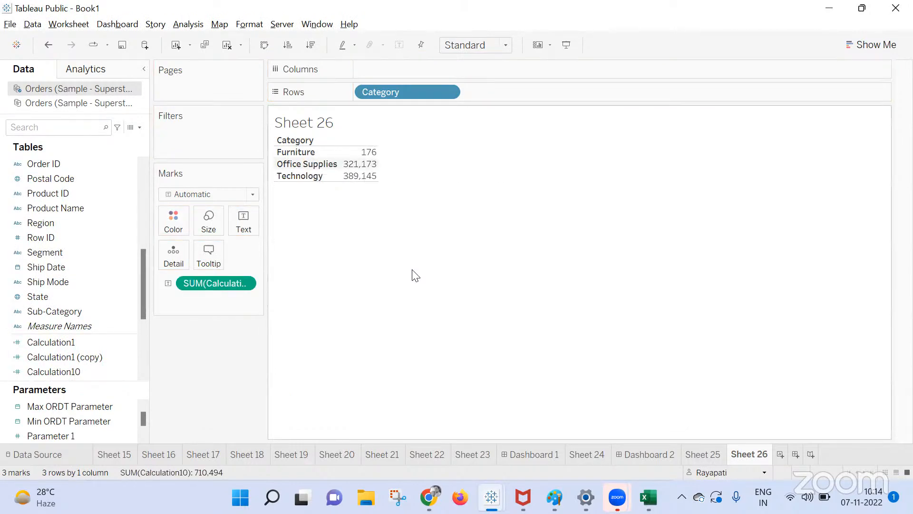
Select and deselect Furniture's 176 value to inspect the per-category Calculation10 results.
{"action": "left_click", "coordinate": [367, 152]}
{"action": "left_click", "coordinate": [394, 220]}
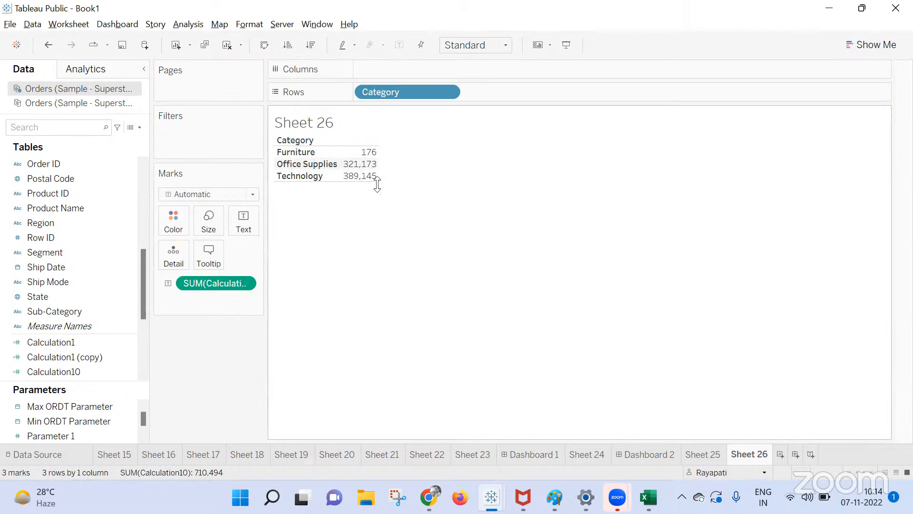
{"action": "mouse_move", "coordinate": [376, 173]}
{"action": "left_click", "coordinate": [364, 152]}
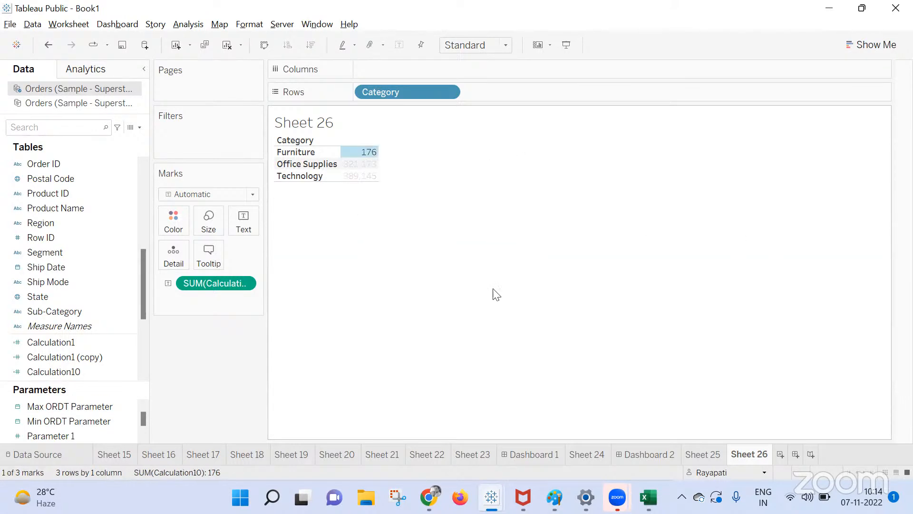
{"action": "left_click", "coordinate": [384, 269]}
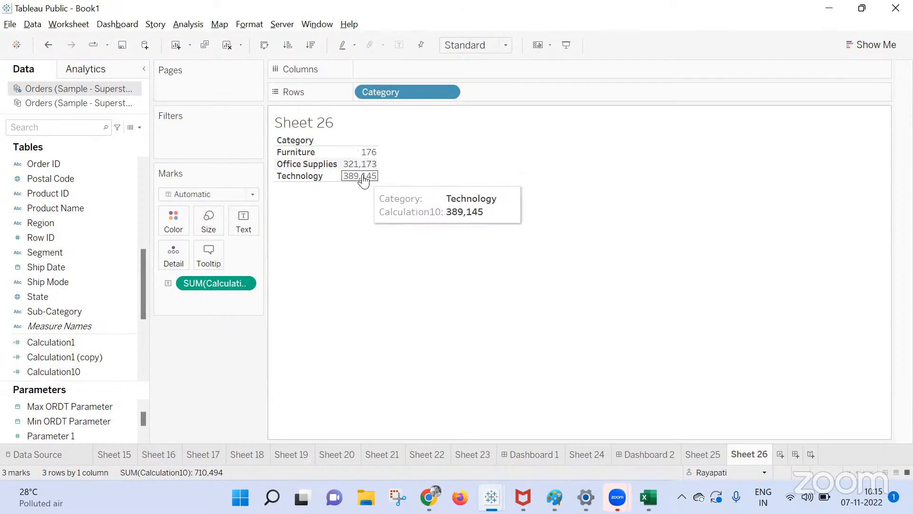
Return to the Meet call window and stop presenting the screen.
{"action": "mouse_move", "coordinate": [429, 497]}
{"action": "left_click", "coordinate": [355, 391]}
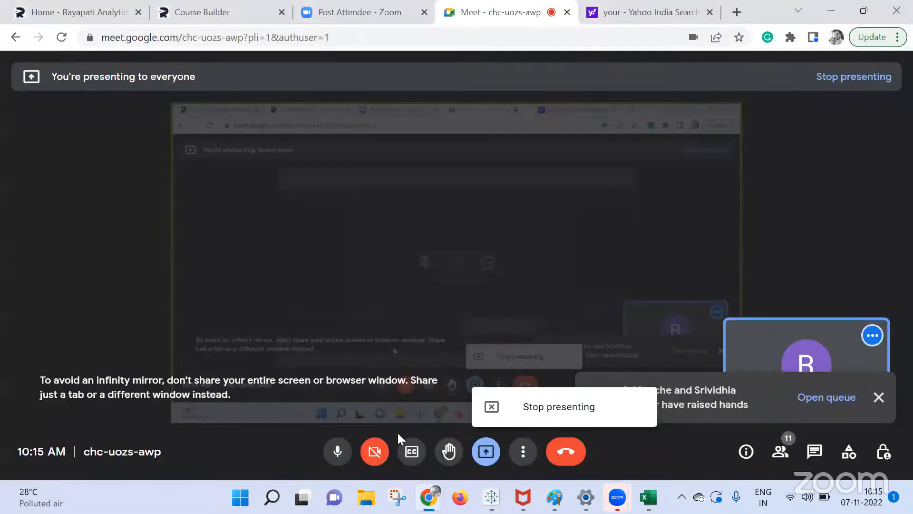
{"action": "left_click", "coordinate": [499, 420]}
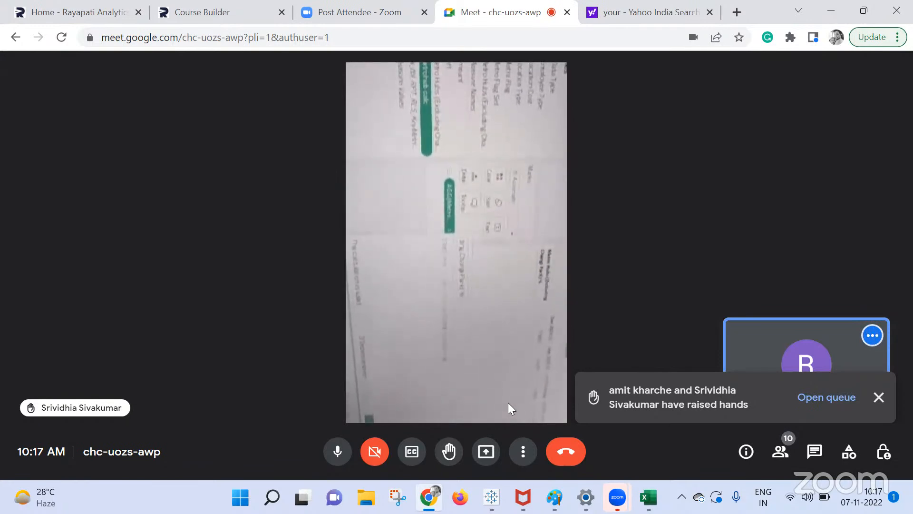
{"action": "mouse_move", "coordinate": [432, 392]}
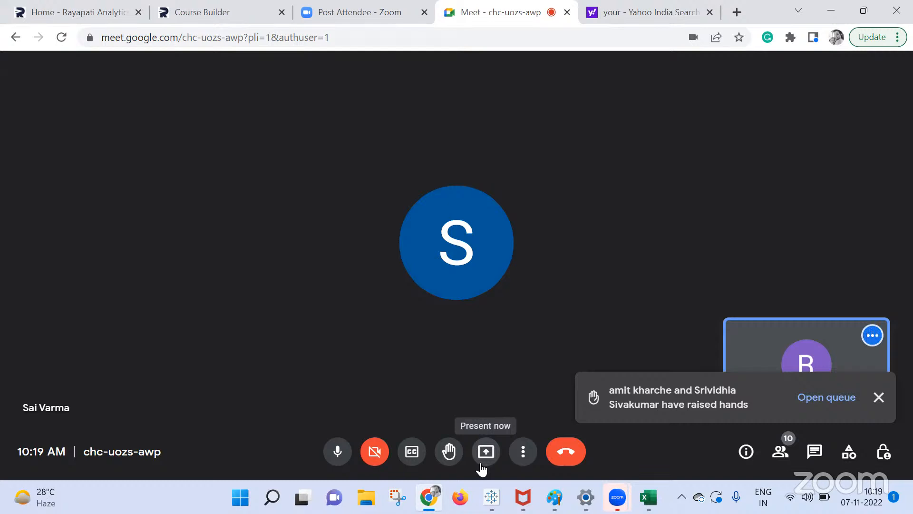
Share the entire screen in Meet again, then bring Tableau's Book1 with Sheet 26 forward.
{"action": "left_click", "coordinate": [480, 464]}
{"action": "left_click", "coordinate": [529, 355]}
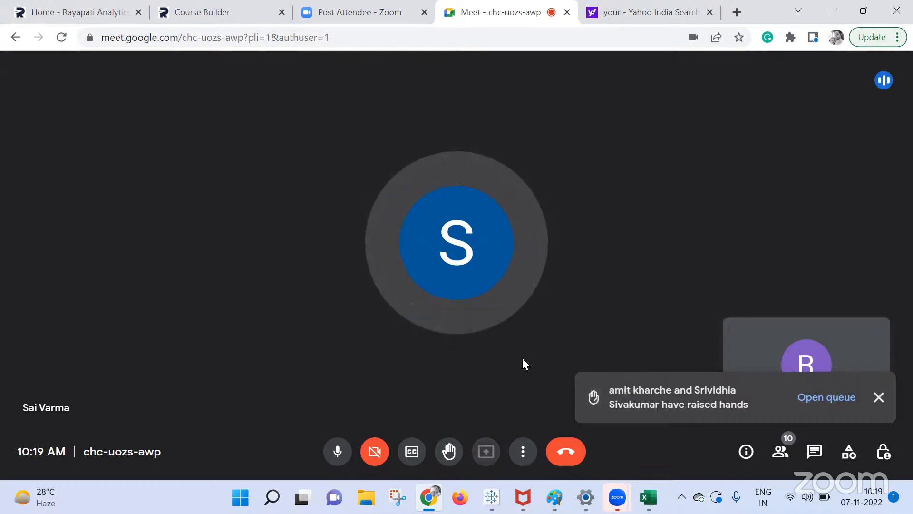
{"action": "left_click", "coordinate": [393, 251]}
{"action": "left_click", "coordinate": [590, 332]}
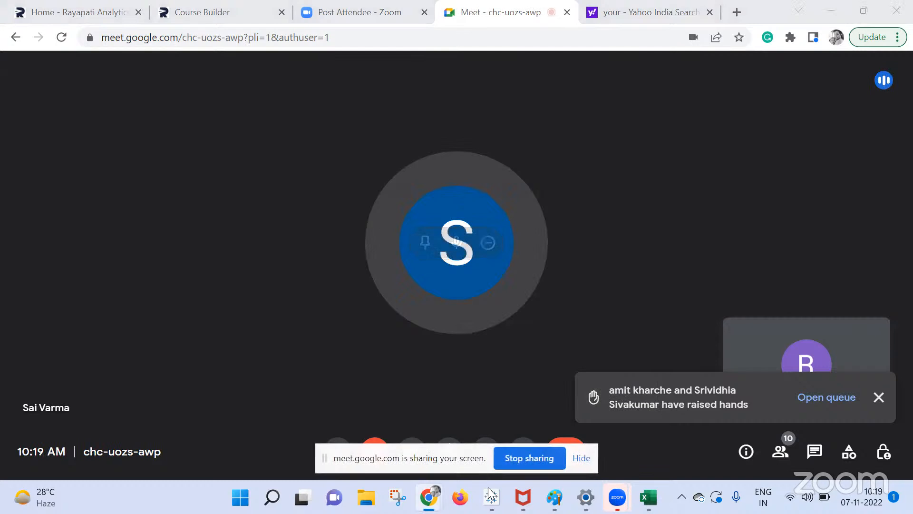
{"action": "mouse_move", "coordinate": [491, 495]}
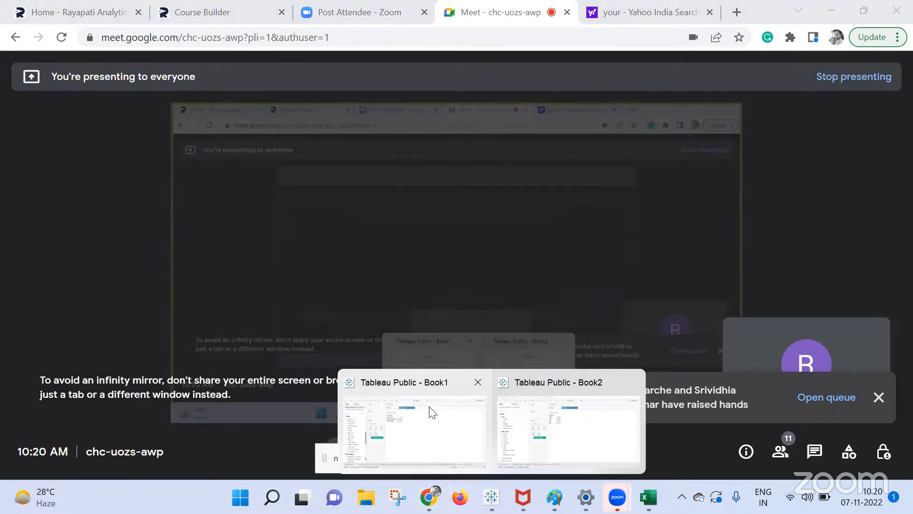
{"action": "left_click", "coordinate": [425, 426]}
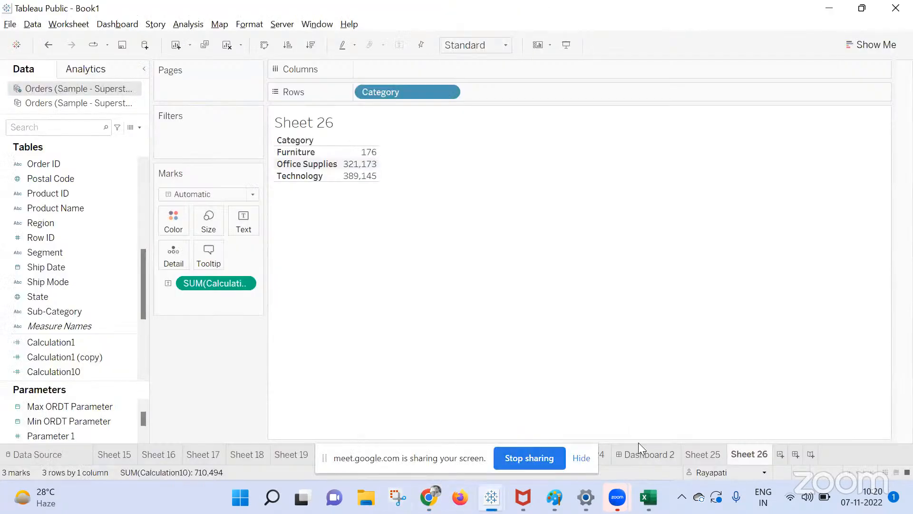
Switch to Dashboard 2 and drop an Extension object onto it to open the gallery.
{"action": "left_click", "coordinate": [650, 453]}
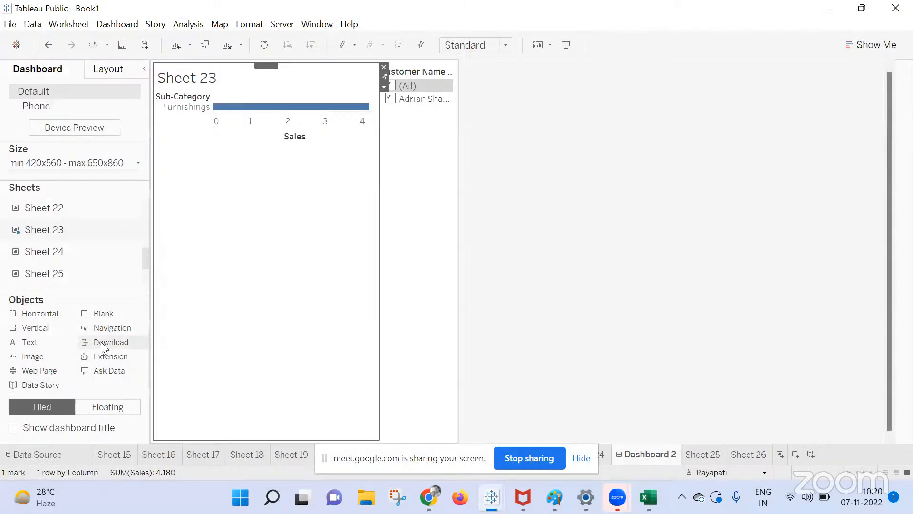
{"action": "left_click_drag", "start_coordinate": [95, 356], "coordinate": [385, 238]}
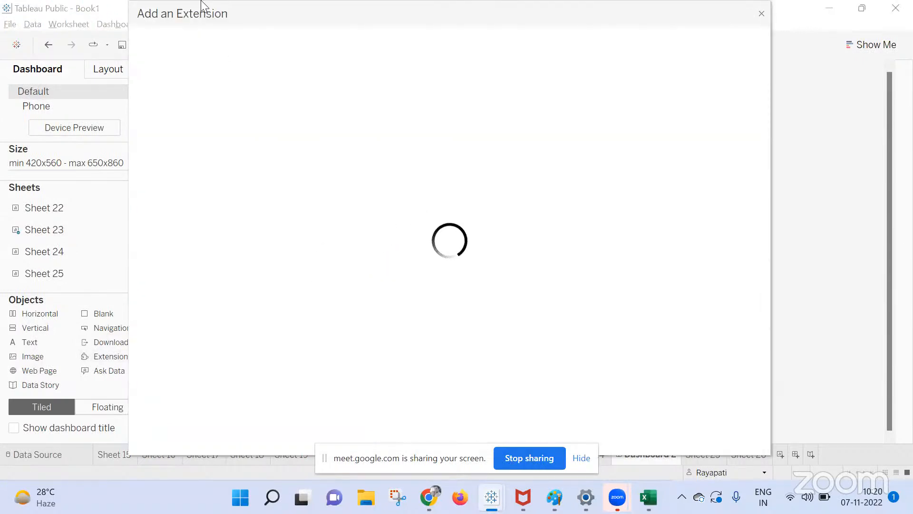
Search the extension gallery for write extensions, trimming the mistyped 'wrire' back down.
{"action": "left_click", "coordinate": [249, 38]}
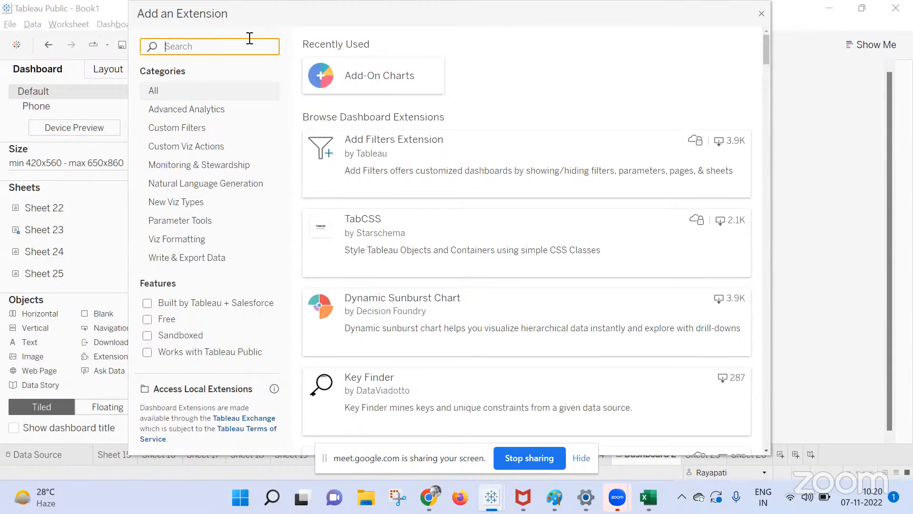
{"action": "type", "text": "wrire"}
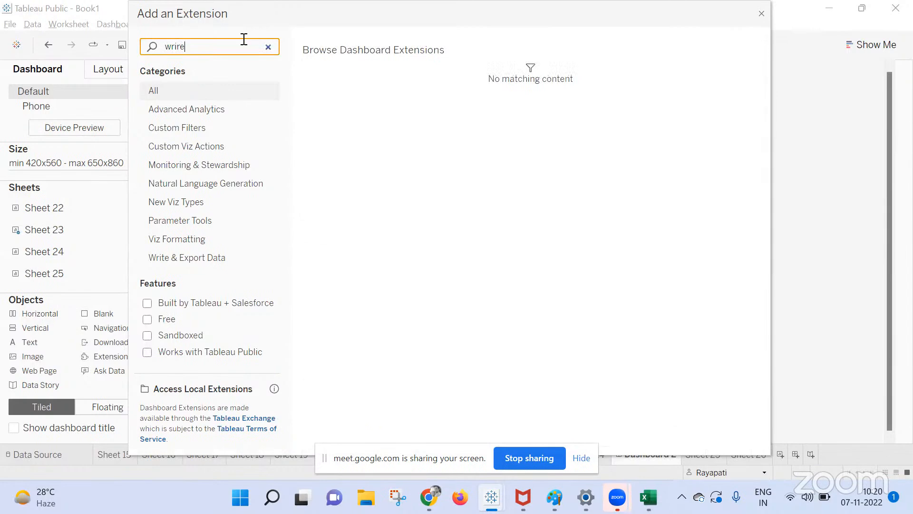
{"action": "key", "text": "BackSpace"}
{"action": "key", "text": "BackSpace"}
{"action": "key", "text": "BackSpace"}
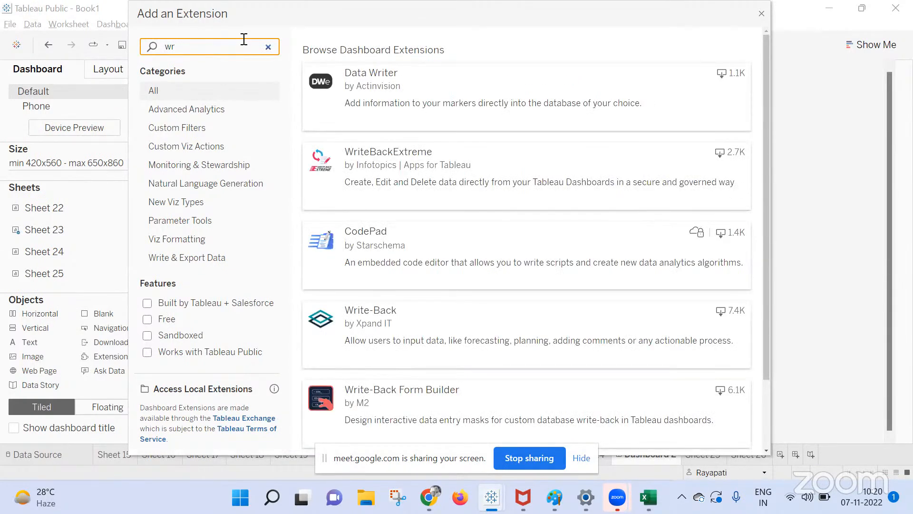
{"action": "key", "text": "BackSpace"}
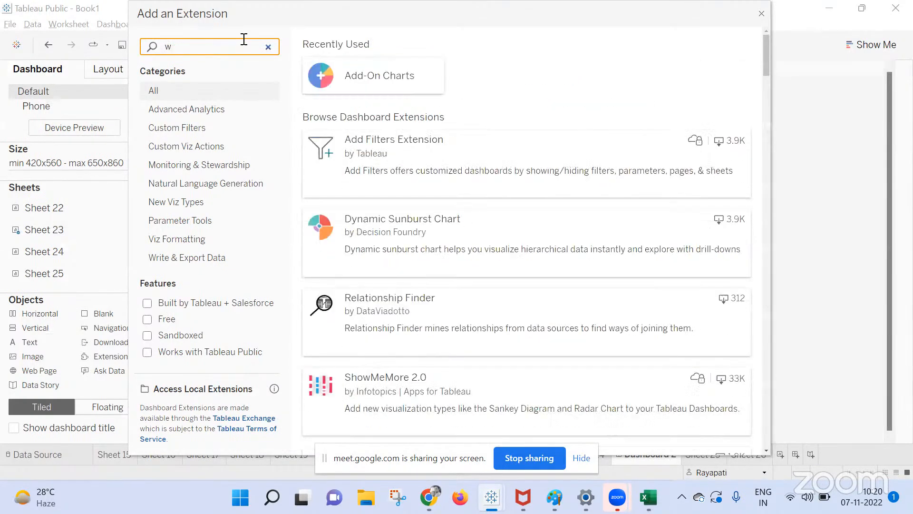
Open the Write-Back extension's details page by Xpand IT and look through it.
{"action": "type", "text": "r"}
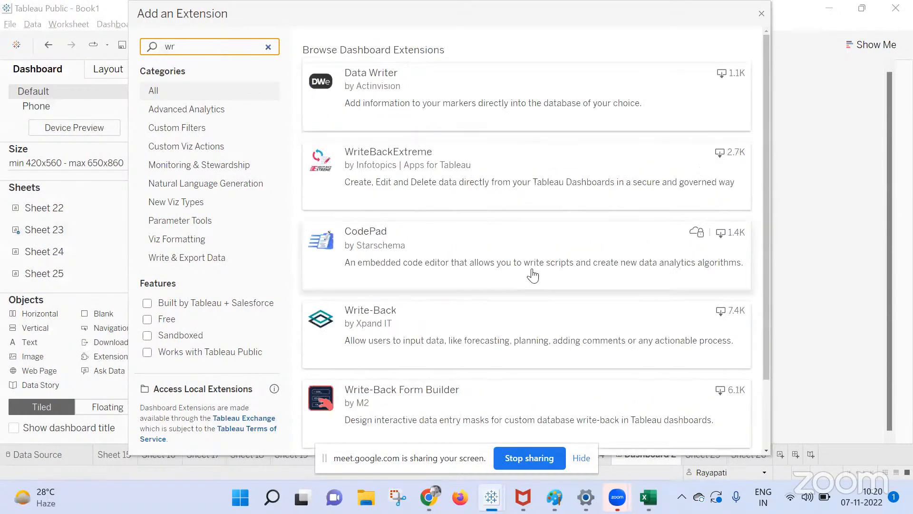
{"action": "left_click", "coordinate": [494, 322]}
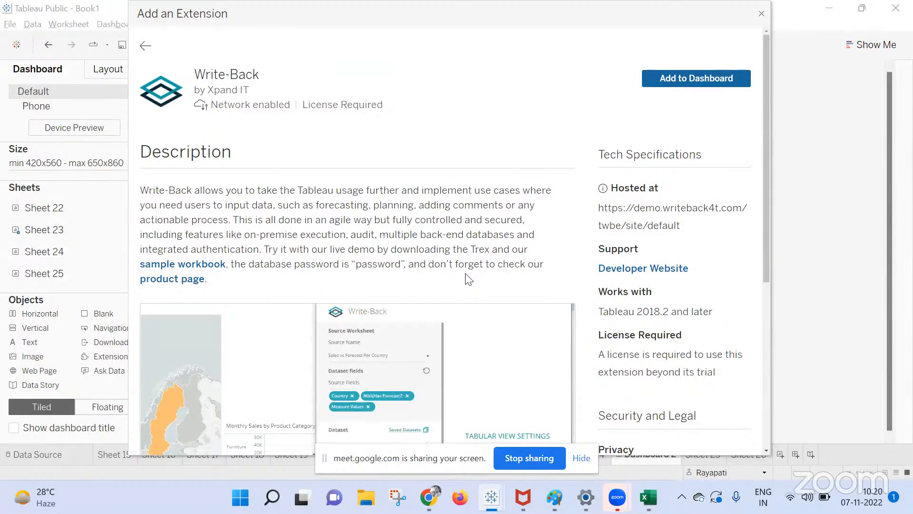
{"action": "scroll", "coordinate": [469, 280], "scroll_direction": "down", "scroll_amount": 5}
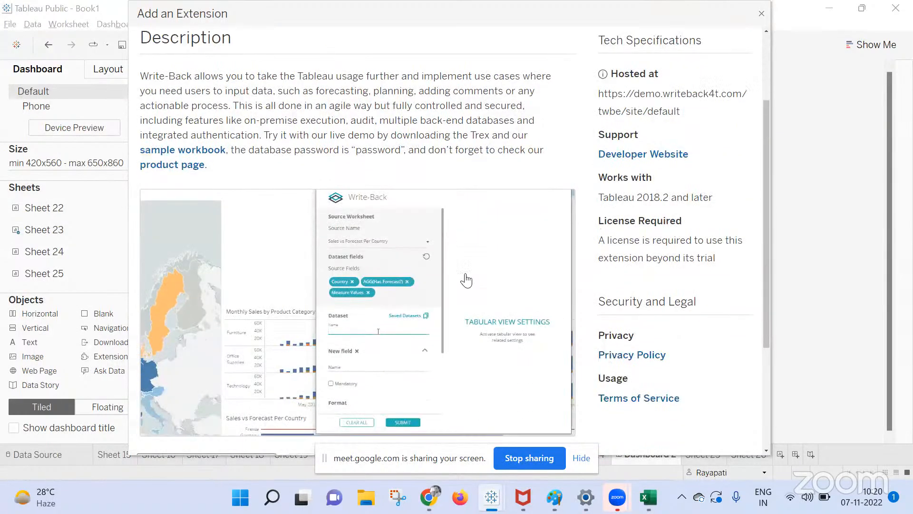
{"action": "scroll", "coordinate": [466, 281], "scroll_direction": "down", "scroll_amount": 2}
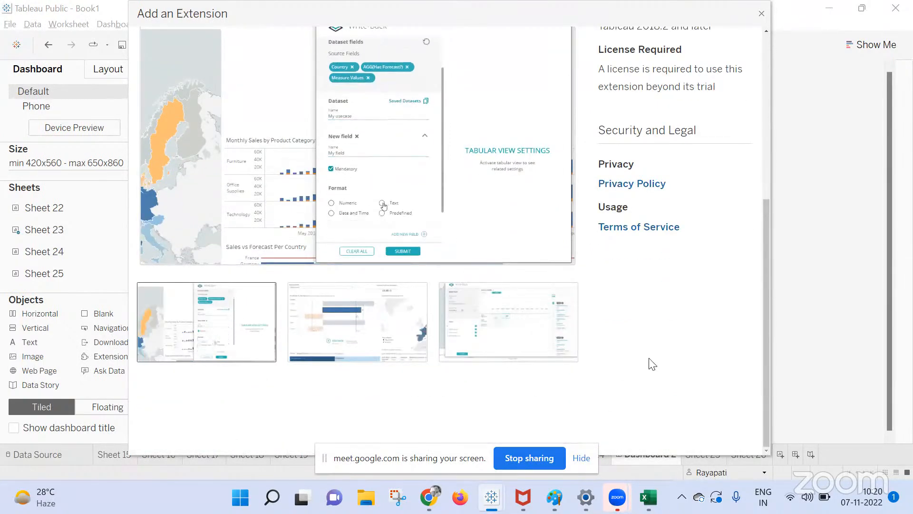
{"action": "scroll", "coordinate": [642, 376], "scroll_direction": "up", "scroll_amount": 1}
{"action": "scroll", "coordinate": [653, 364], "scroll_direction": "up", "scroll_amount": 4}
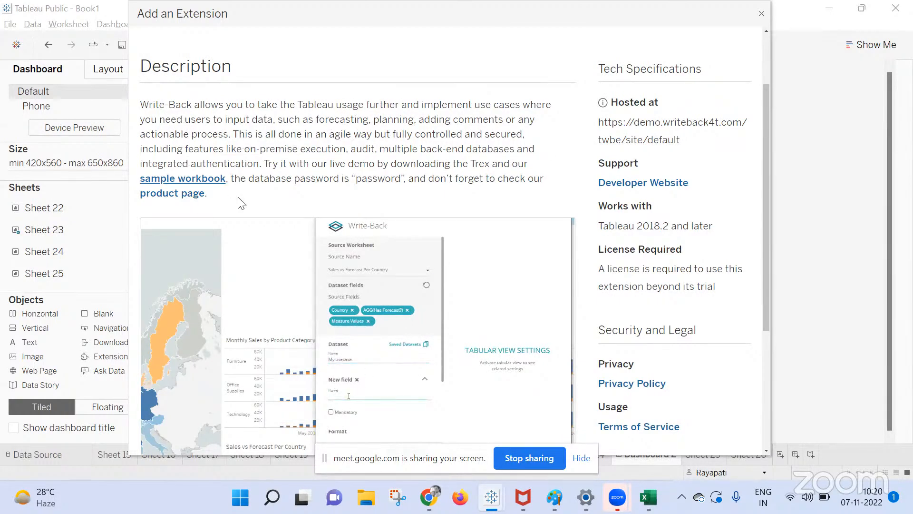
Review the rest of the Write-Back details, including its license note, then close the gallery.
{"action": "scroll", "coordinate": [229, 203], "scroll_direction": "down", "scroll_amount": 1}
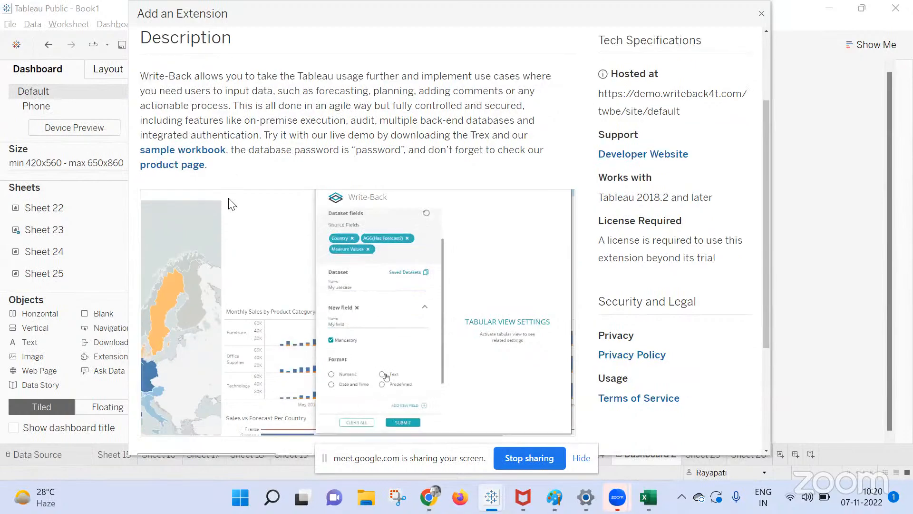
{"action": "scroll", "coordinate": [230, 204], "scroll_direction": "down", "scroll_amount": 5}
{"action": "scroll", "coordinate": [193, 276], "scroll_direction": "down", "scroll_amount": 1}
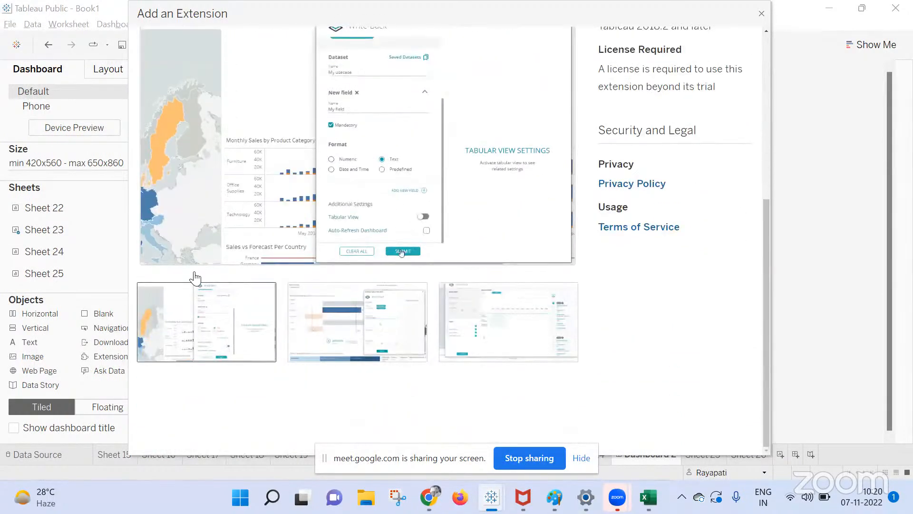
{"action": "scroll", "coordinate": [567, 126], "scroll_direction": "up", "scroll_amount": 8}
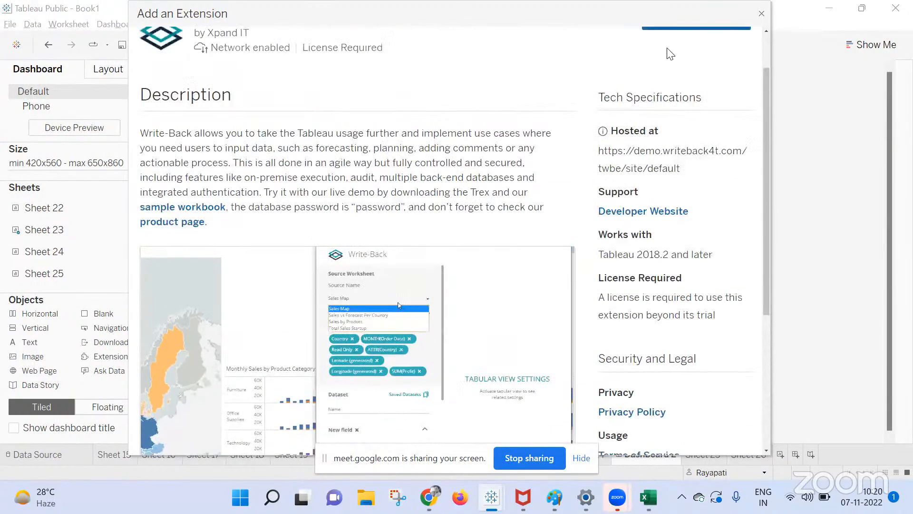
{"action": "left_click", "coordinate": [765, 10]}
Drop a new Extension object on the dashboard, search 'wr', and open Write-Back Free.
{"action": "left_click_drag", "start_coordinate": [118, 356], "coordinate": [400, 141]}
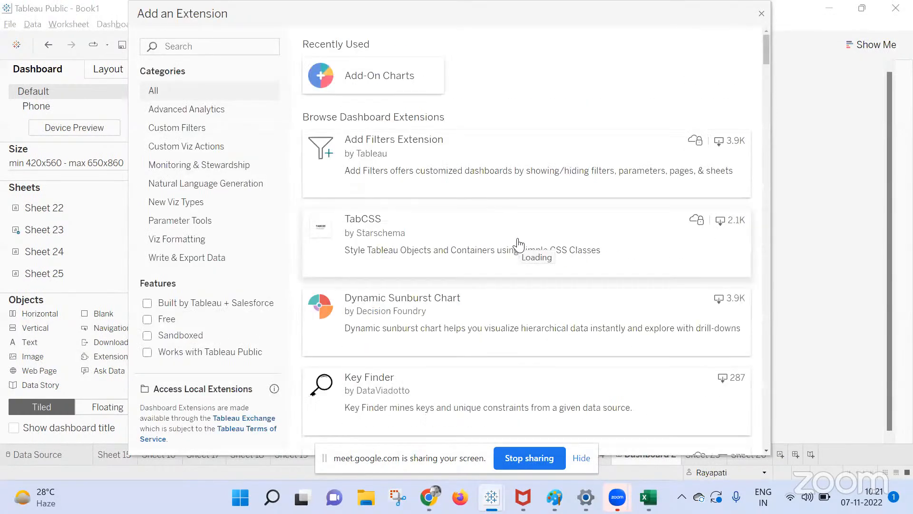
{"action": "left_click", "coordinate": [176, 44]}
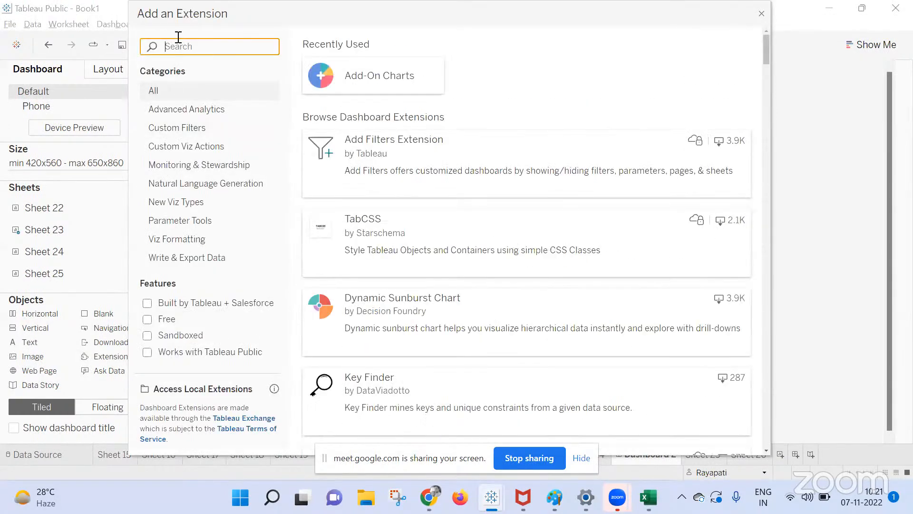
{"action": "type", "text": "wr"}
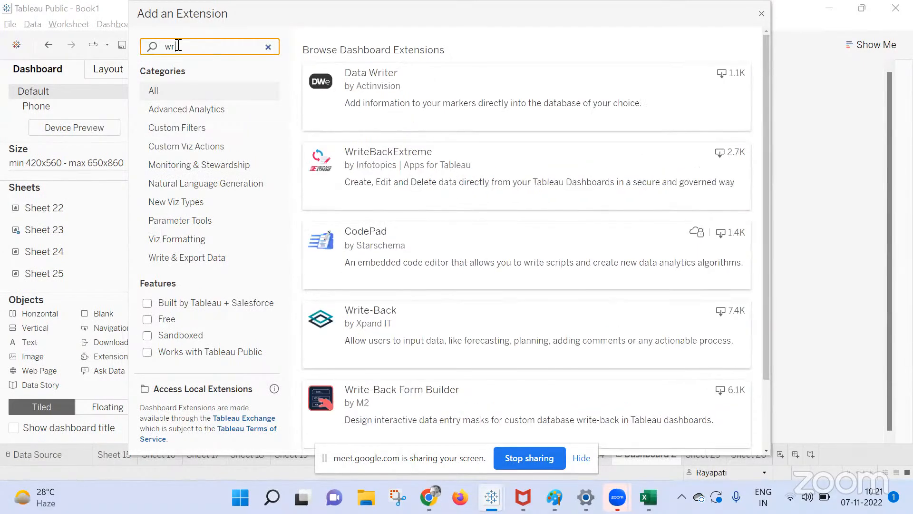
{"action": "scroll", "coordinate": [476, 227], "scroll_direction": "down", "scroll_amount": 2}
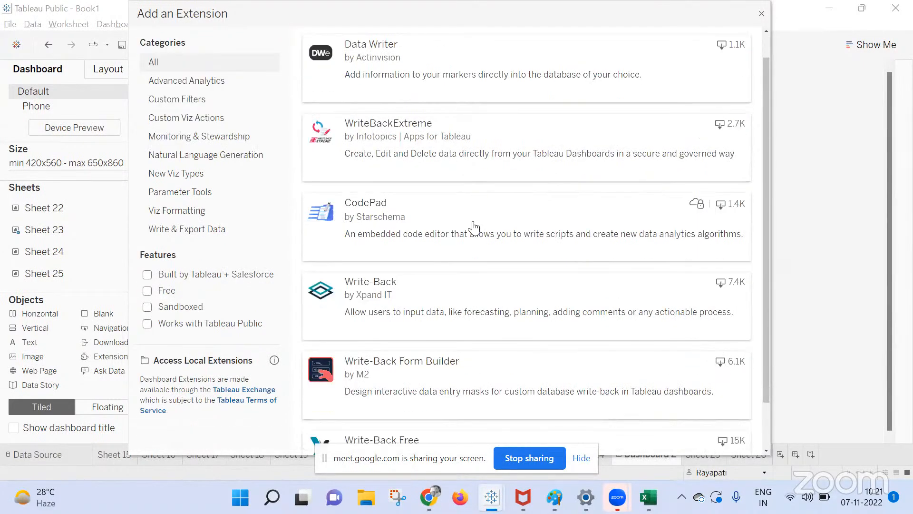
{"action": "scroll", "coordinate": [474, 228], "scroll_direction": "down", "scroll_amount": 1}
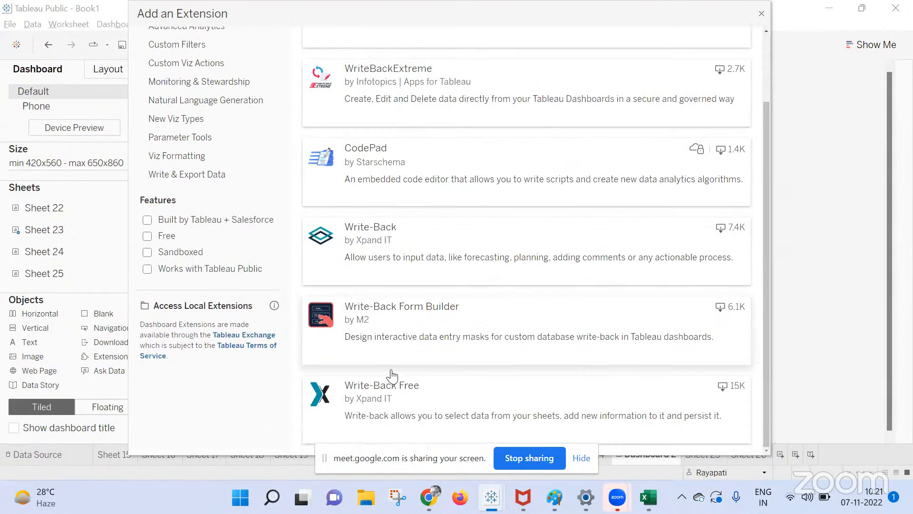
{"action": "left_click", "coordinate": [391, 399]}
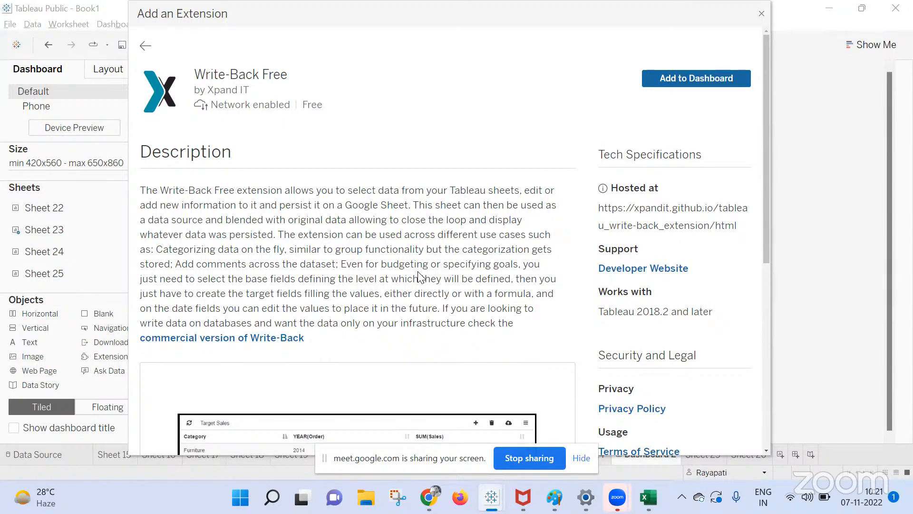
Look over the Write-Back Free description and screenshots, then close the extension gallery.
{"action": "scroll", "coordinate": [419, 277], "scroll_direction": "down", "scroll_amount": 5}
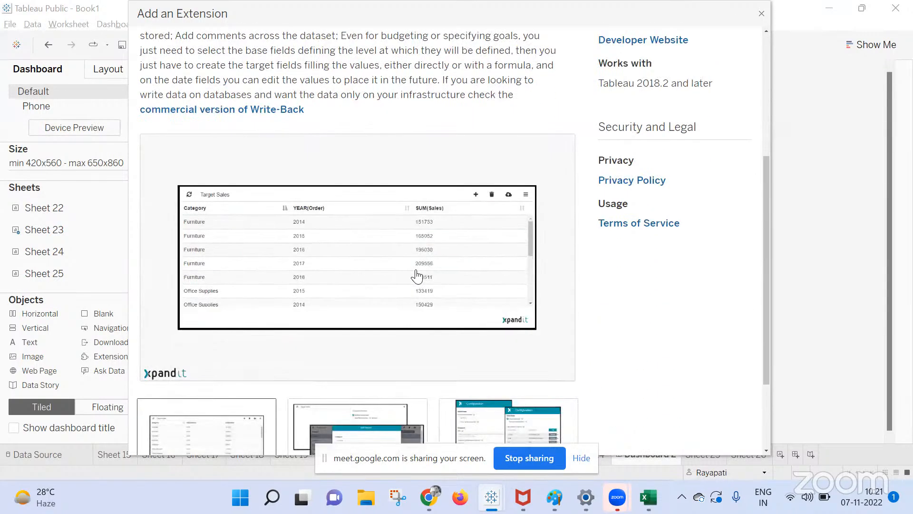
{"action": "scroll", "coordinate": [417, 277], "scroll_direction": "down", "scroll_amount": 3}
{"action": "scroll", "coordinate": [517, 82], "scroll_direction": "up", "scroll_amount": 2}
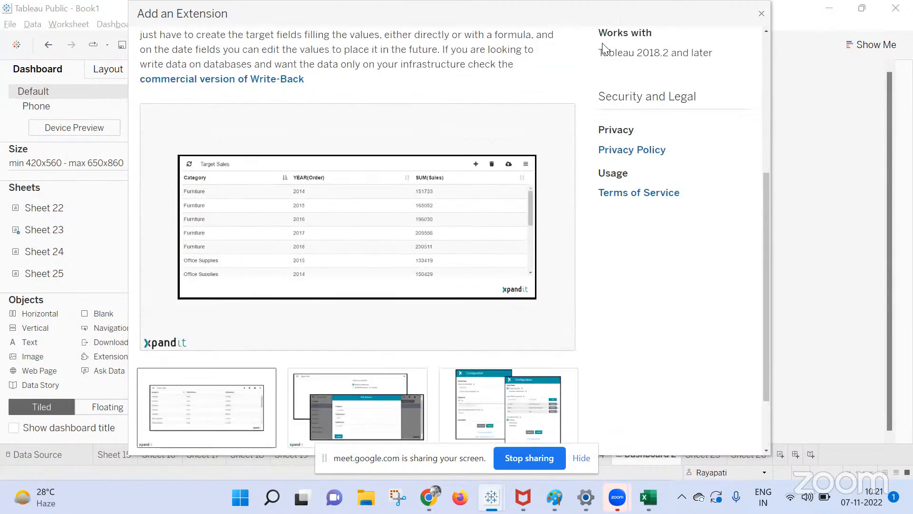
{"action": "scroll", "coordinate": [517, 81], "scroll_direction": "up", "scroll_amount": 1}
{"action": "left_click", "coordinate": [761, 14]}
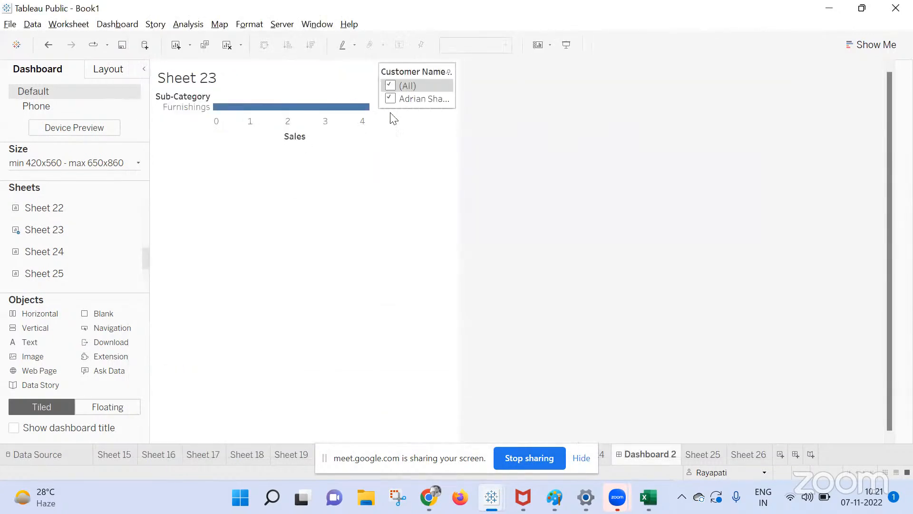
Drop an Extension below the Customer Name filter and filter the gallery by 'wr'.
{"action": "left_click_drag", "start_coordinate": [104, 351], "coordinate": [404, 131]}
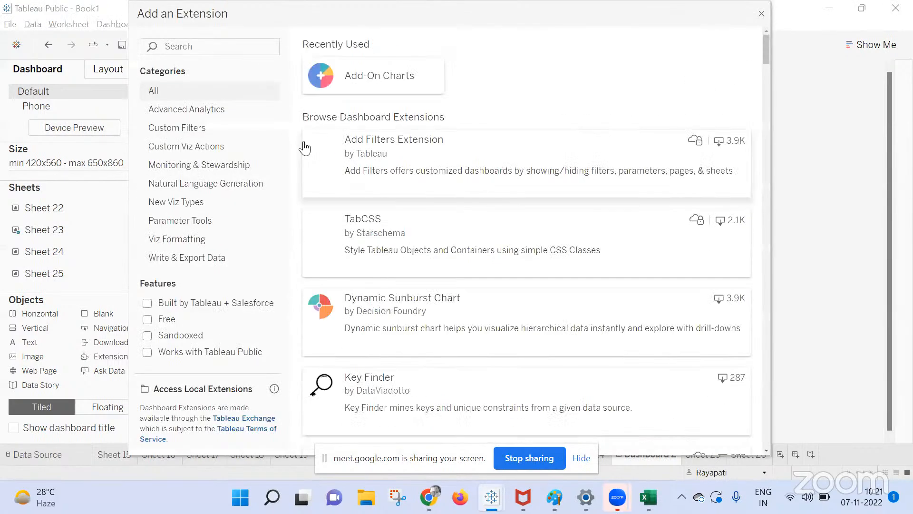
{"action": "left_click", "coordinate": [250, 45]}
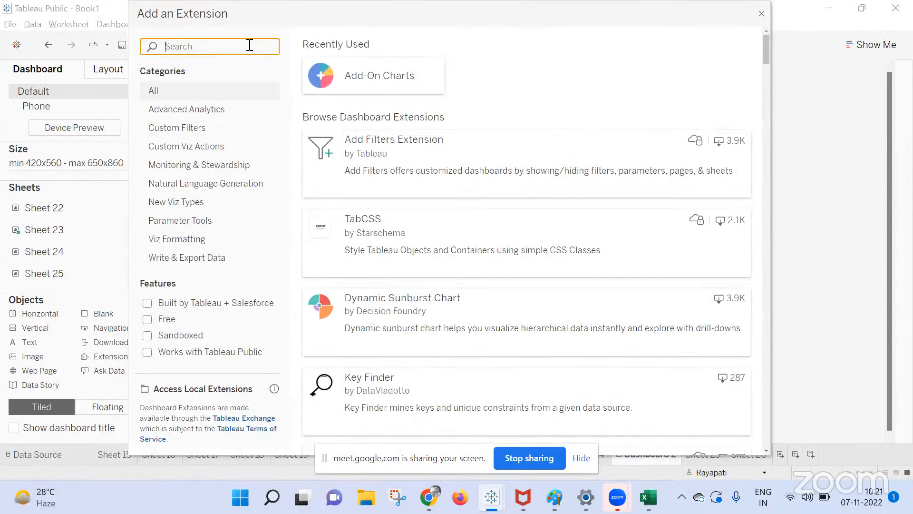
{"action": "type", "text": "wr"}
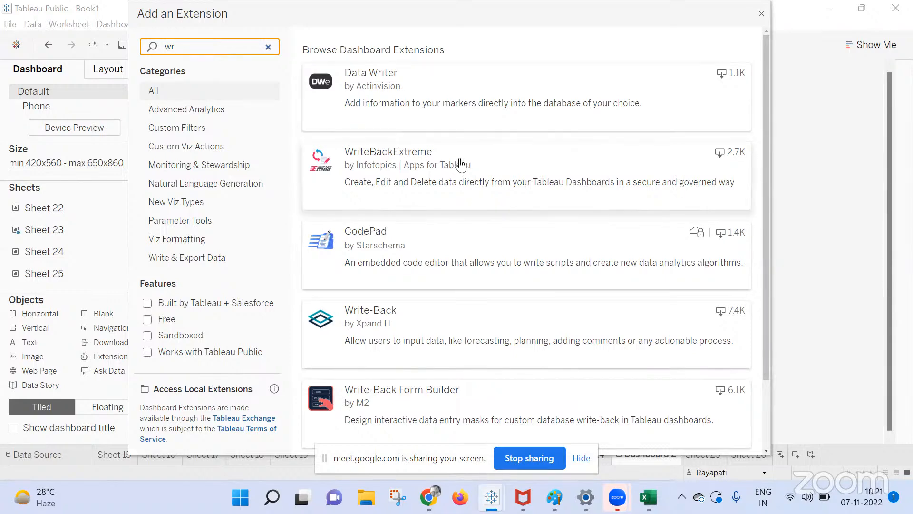
{"action": "scroll", "coordinate": [430, 105], "scroll_direction": "down", "scroll_amount": 3}
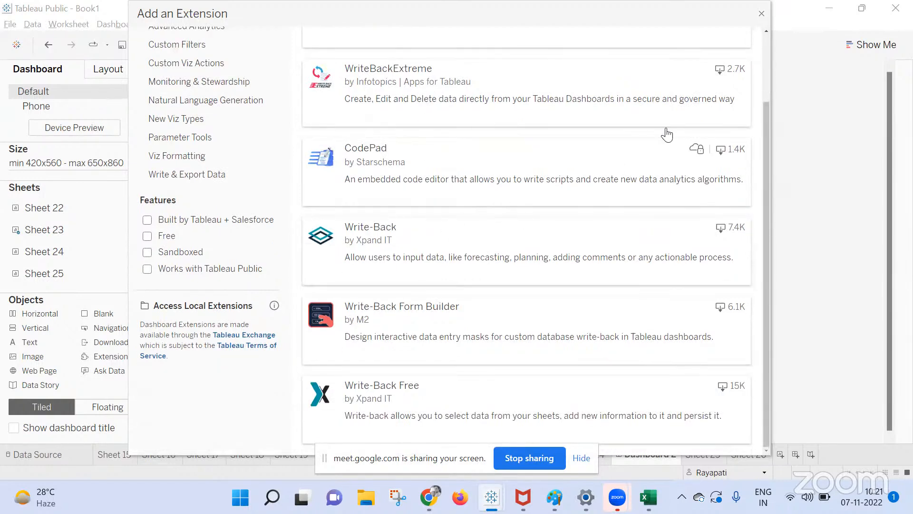
Close the Add an Extension dialog unused and bring the Google Meet call window to the front.
{"action": "left_click", "coordinate": [763, 15]}
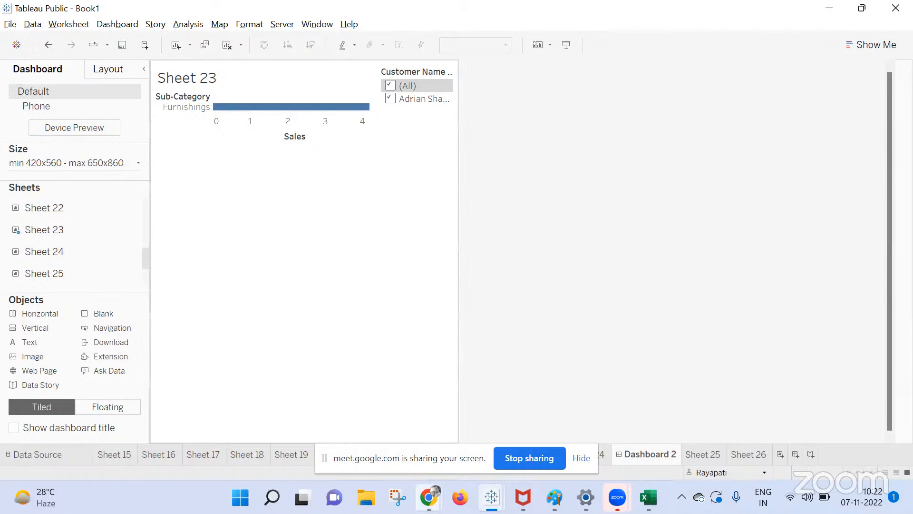
{"action": "mouse_move", "coordinate": [429, 497]}
{"action": "left_click", "coordinate": [346, 427]}
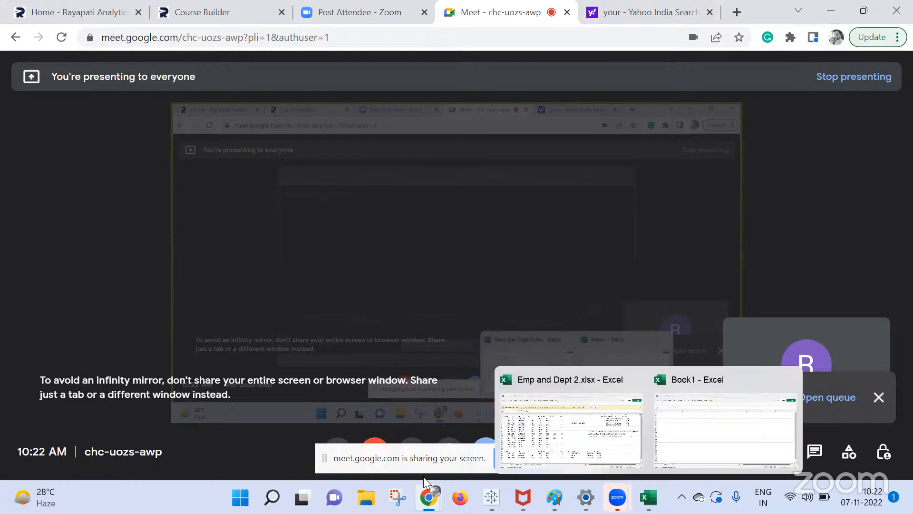
Search the Start menu for 'te' and launch Telegram from Best match.
{"action": "key", "text": "super"}
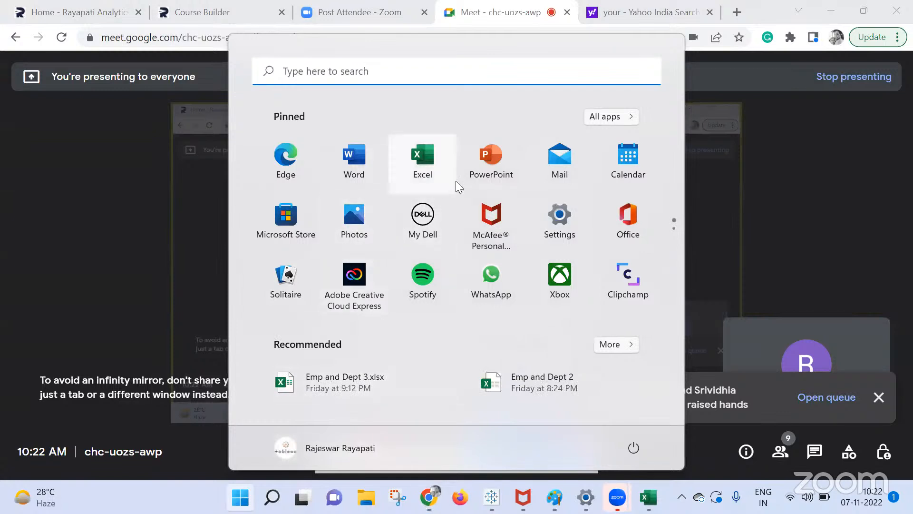
{"action": "type", "text": "te"}
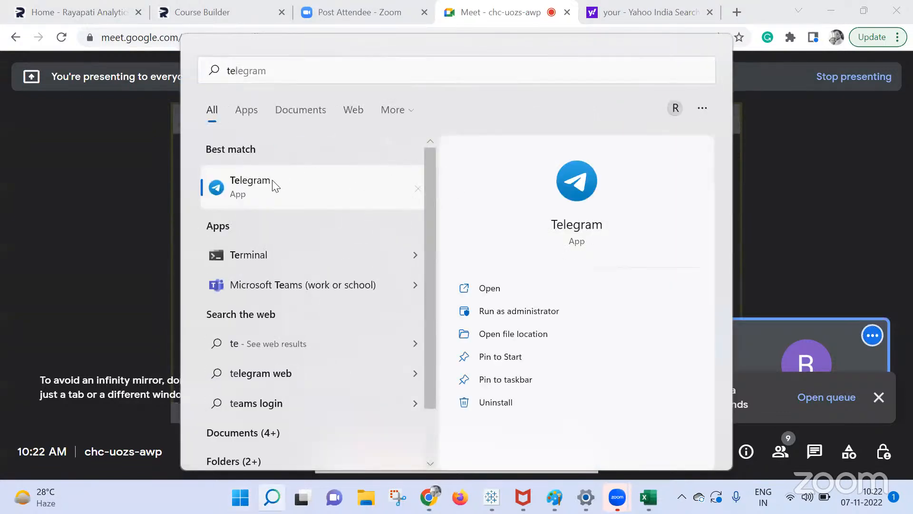
{"action": "left_click", "coordinate": [275, 186]}
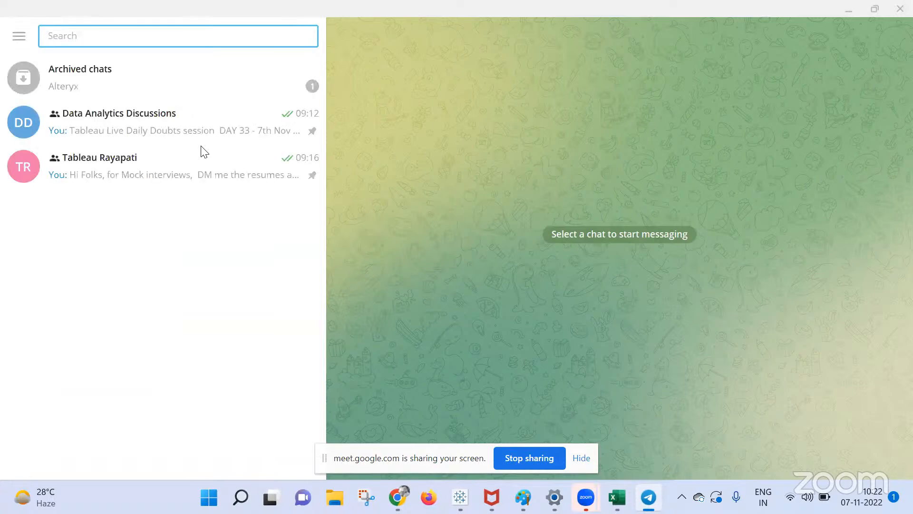
Open the Tableau Rayapati group chat and browse back through its earlier messages.
{"action": "left_click", "coordinate": [127, 162]}
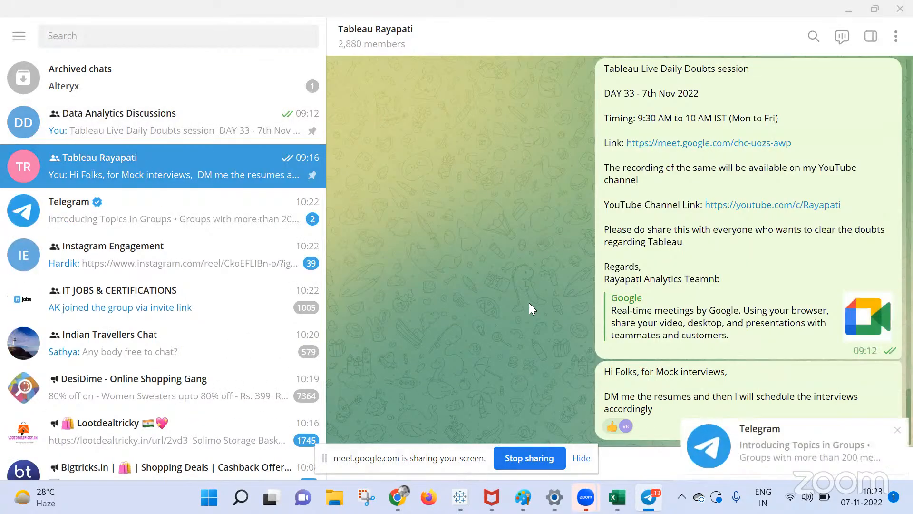
{"action": "scroll", "coordinate": [530, 304], "scroll_direction": "up", "scroll_amount": 3}
{"action": "scroll", "coordinate": [529, 303], "scroll_direction": "down", "scroll_amount": 3}
{"action": "scroll", "coordinate": [529, 304], "scroll_direction": "up", "scroll_amount": 3}
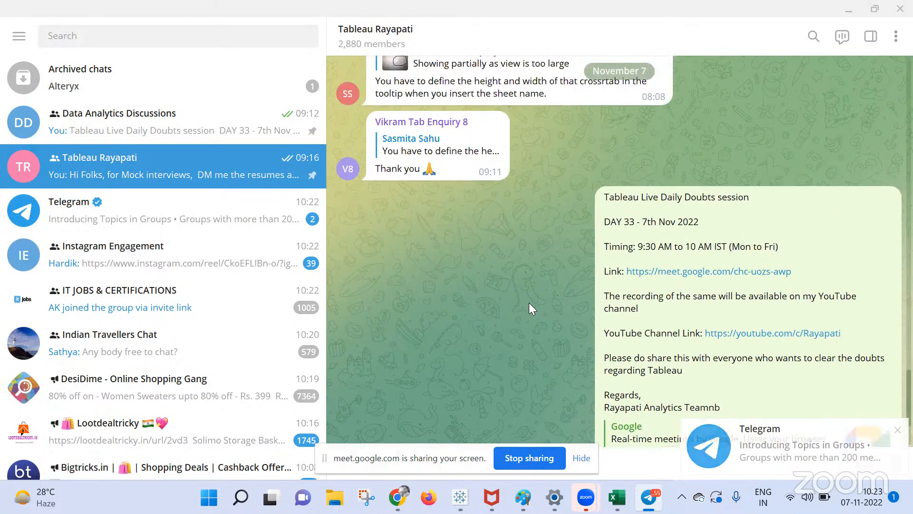
{"action": "scroll", "coordinate": [530, 304], "scroll_direction": "up", "scroll_amount": 2}
{"action": "scroll", "coordinate": [529, 306], "scroll_direction": "up", "scroll_amount": 5}
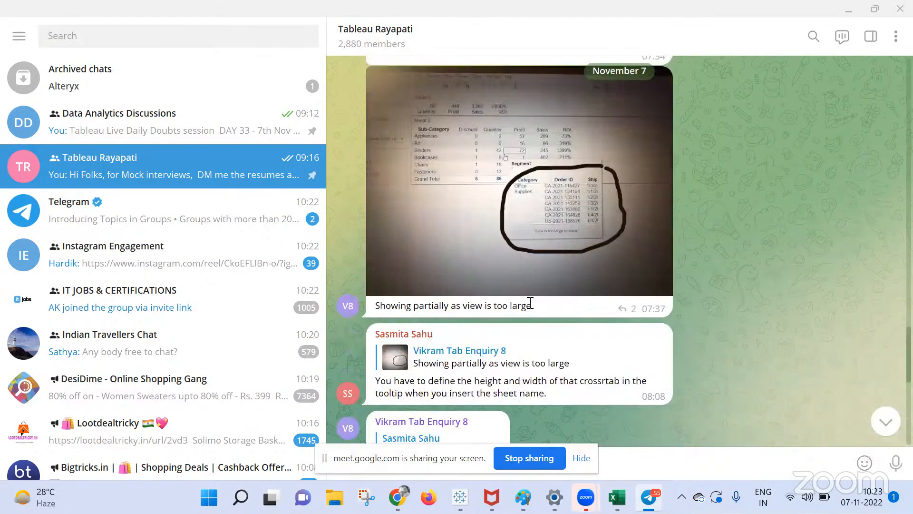
{"action": "scroll", "coordinate": [530, 304], "scroll_direction": "up", "scroll_amount": 6}
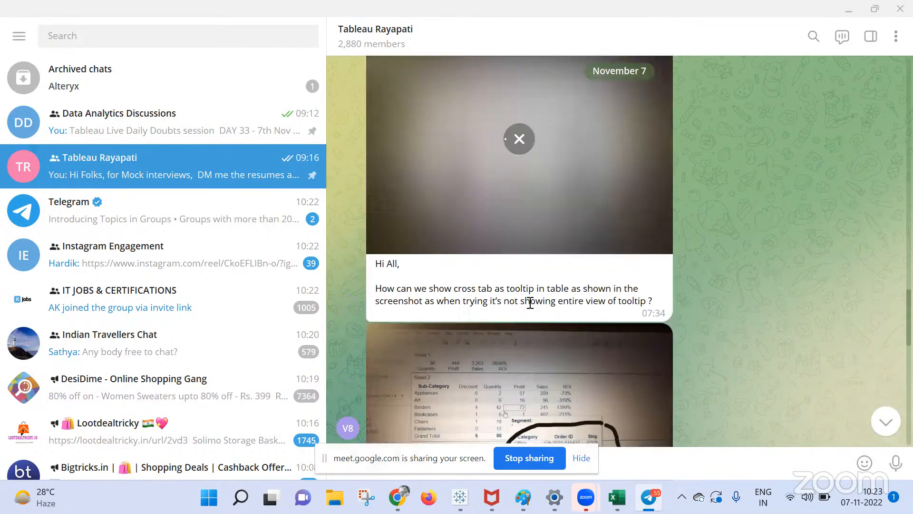
{"action": "scroll", "coordinate": [502, 209], "scroll_direction": "up", "scroll_amount": 2}
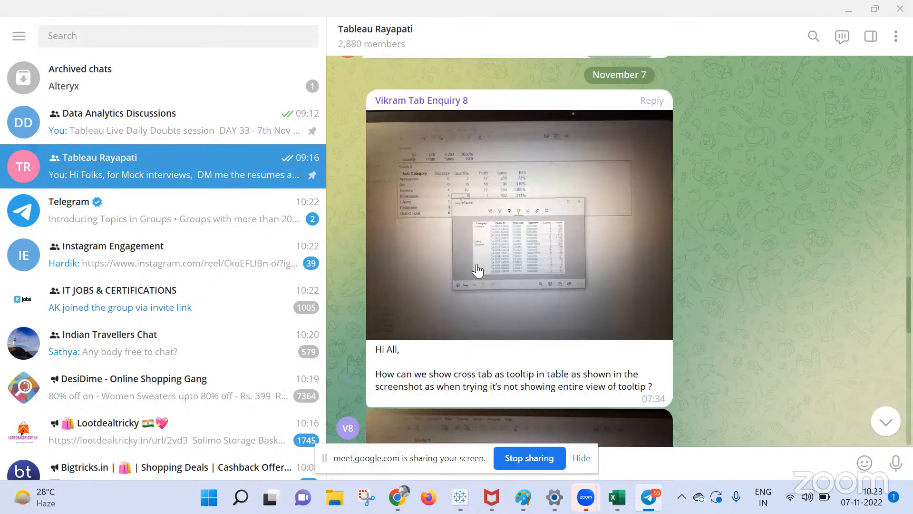
{"action": "scroll", "coordinate": [478, 271], "scroll_direction": "down", "scroll_amount": 4}
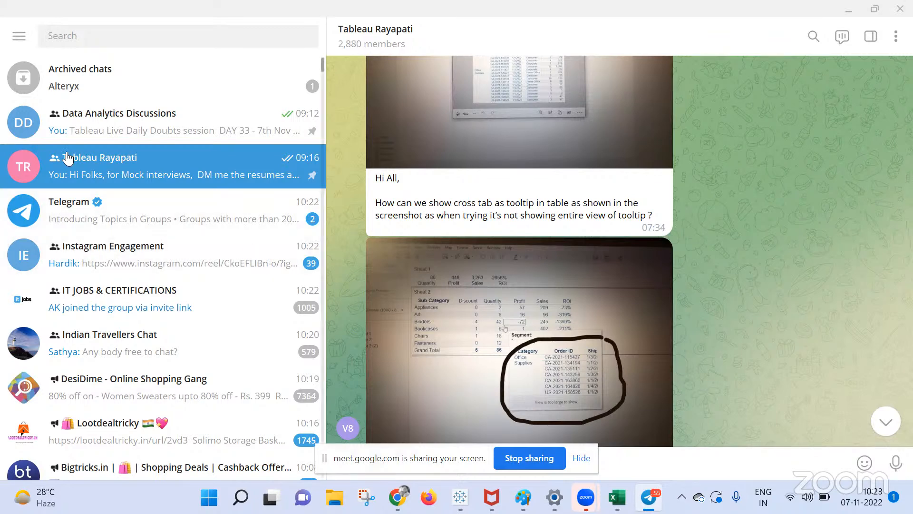
Jump to the group's newest messages, ending on the Daily Doubts session announcement.
{"action": "left_click", "coordinate": [86, 178]}
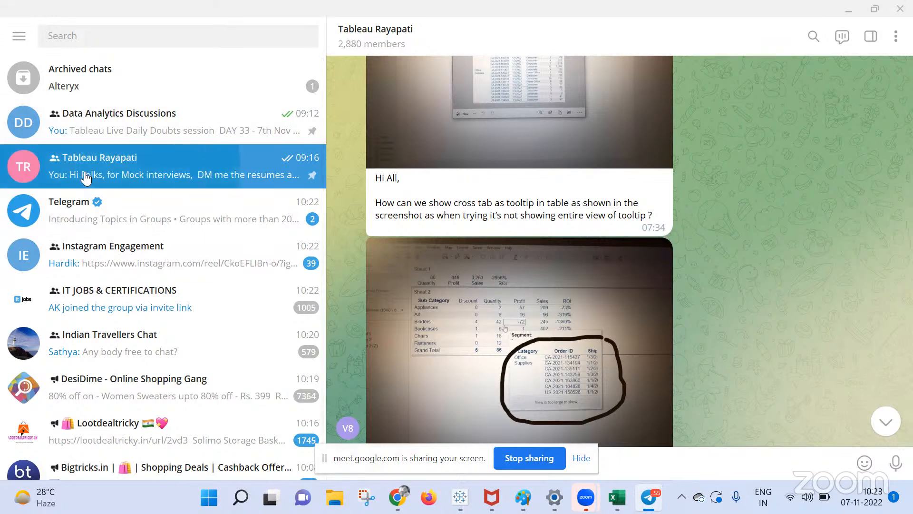
{"action": "left_click", "coordinate": [86, 176]}
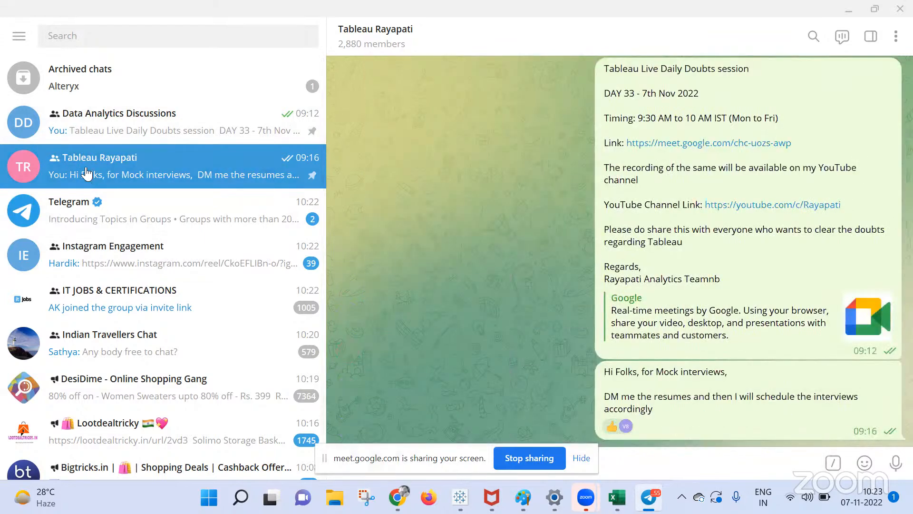
{"action": "scroll", "coordinate": [87, 186], "scroll_direction": "down", "scroll_amount": 2}
{"action": "scroll", "coordinate": [87, 187], "scroll_direction": "down", "scroll_amount": 2}
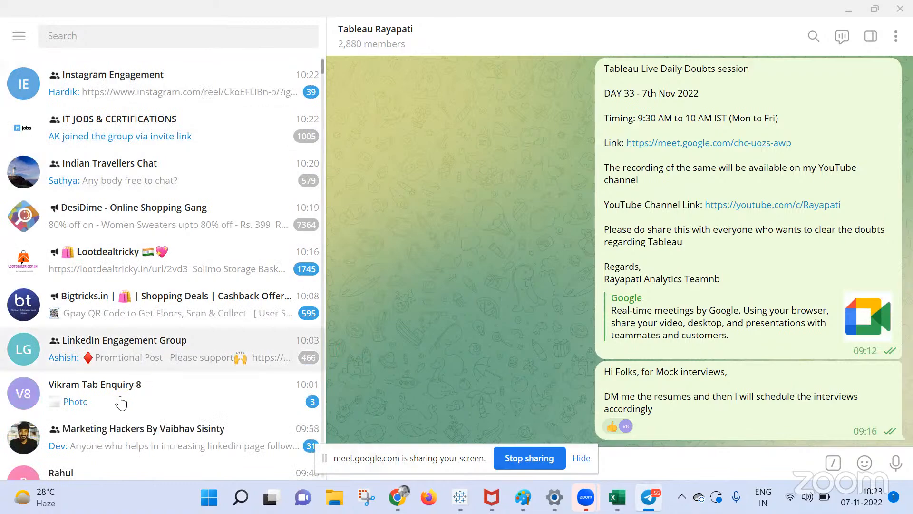
Open the enquiry chat and view its report-columns table photo at full size.
{"action": "left_click", "coordinate": [121, 402]}
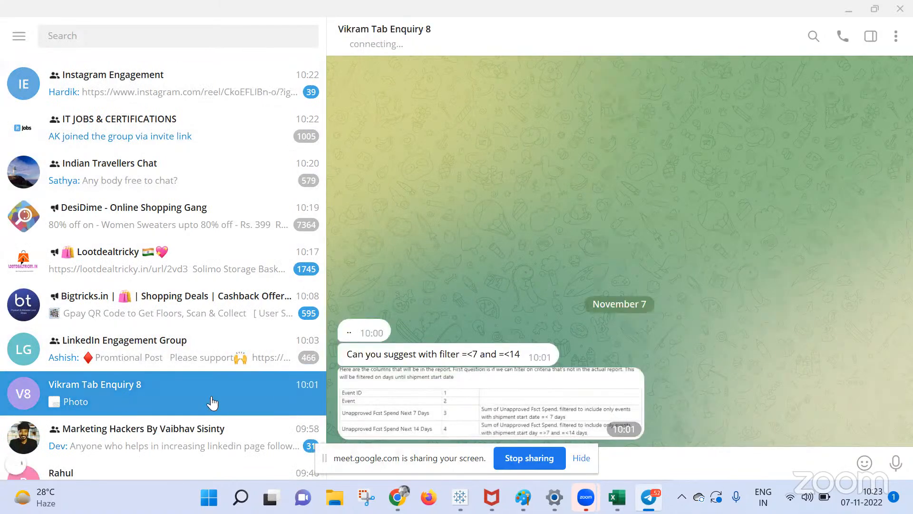
{"action": "left_click", "coordinate": [477, 409]}
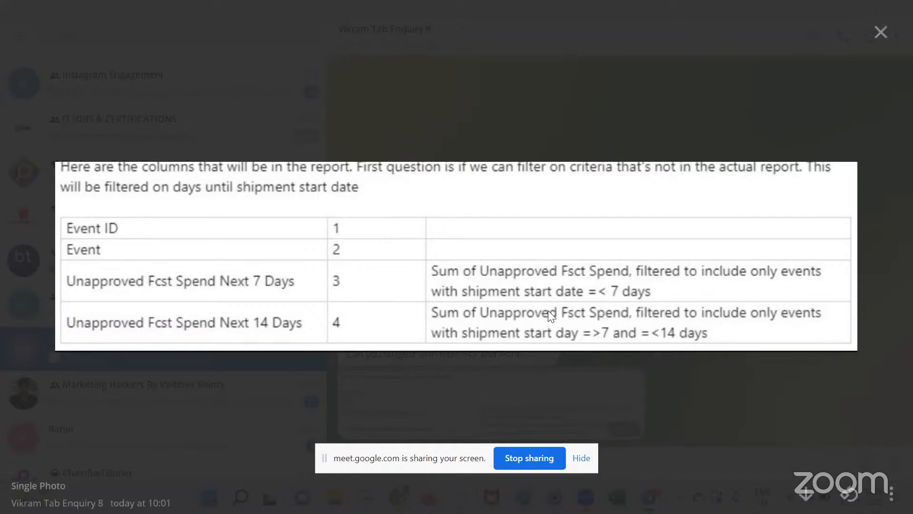
Reopen the enquiry's report-columns photo at full size, study it, then close the viewer.
{"action": "left_click", "coordinate": [431, 398]}
{"action": "left_click", "coordinate": [430, 398]}
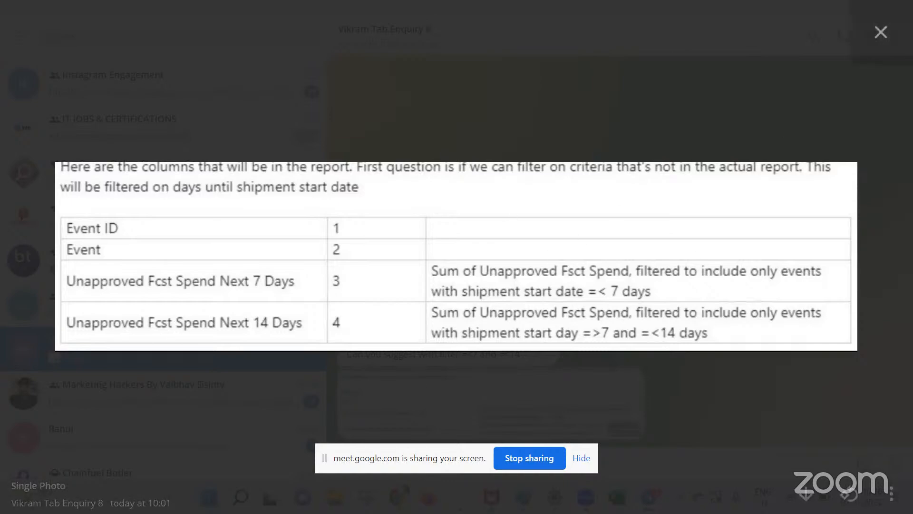
{"action": "left_click", "coordinate": [892, 38]}
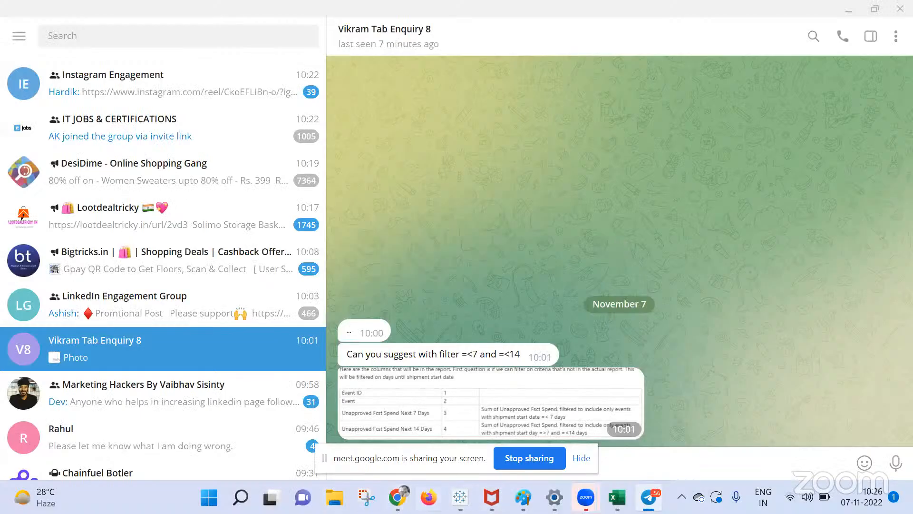
Switch from Telegram back to the Google Meet call window via Chrome.
{"action": "mouse_move", "coordinate": [460, 497]}
{"action": "mouse_move", "coordinate": [394, 483]}
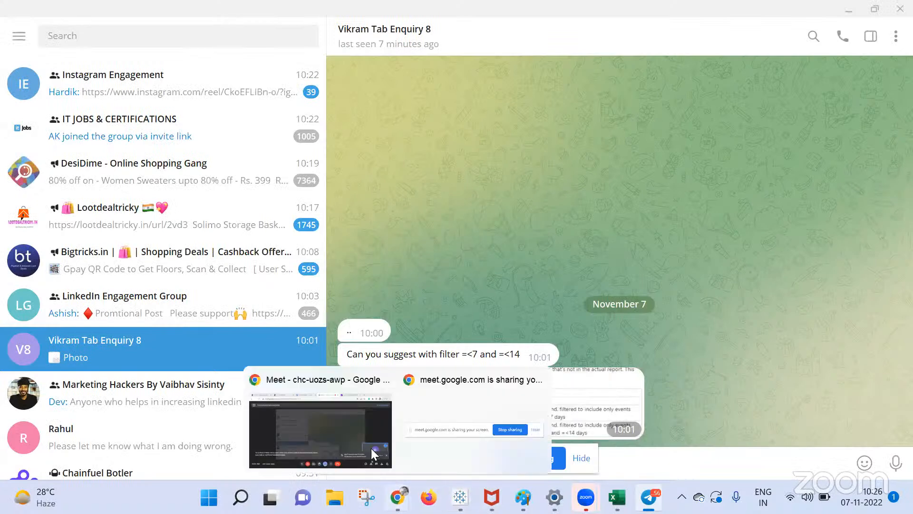
{"action": "left_click", "coordinate": [345, 417]}
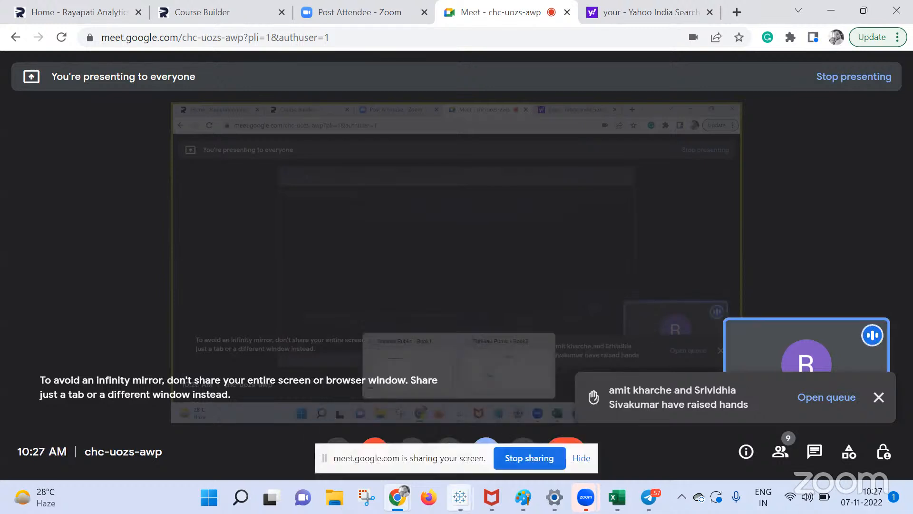
Bring Tableau's Book1 back to front and add the blank worksheet Sheet 27.
{"action": "mouse_move", "coordinate": [460, 497]}
{"action": "left_click", "coordinate": [413, 436]}
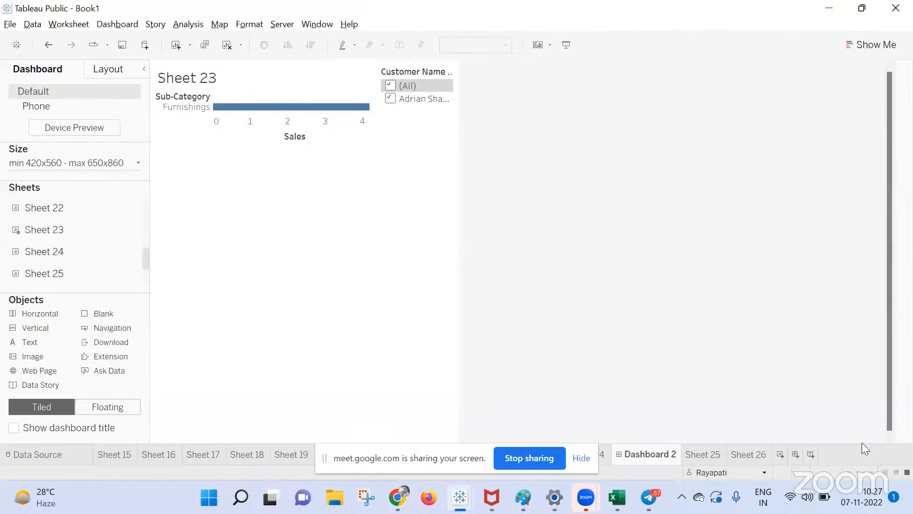
{"action": "left_click", "coordinate": [784, 455]}
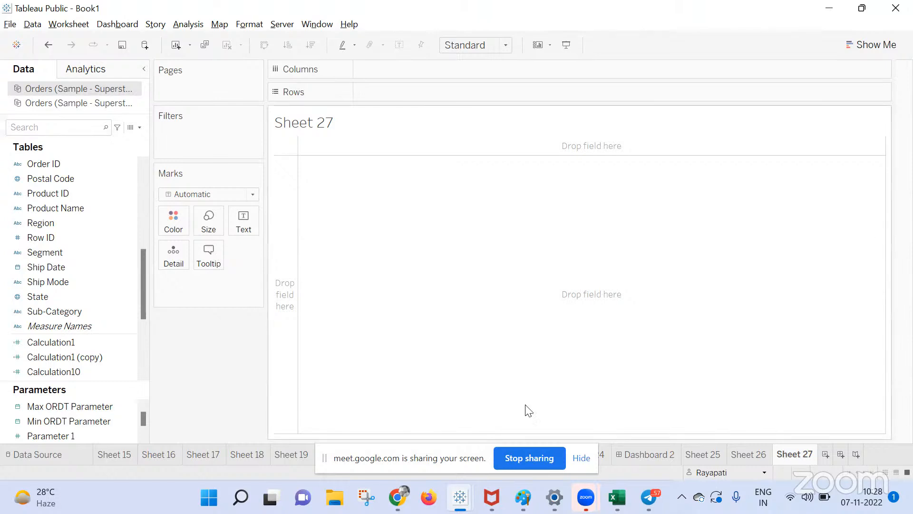
{"action": "left_click", "coordinate": [391, 494]}
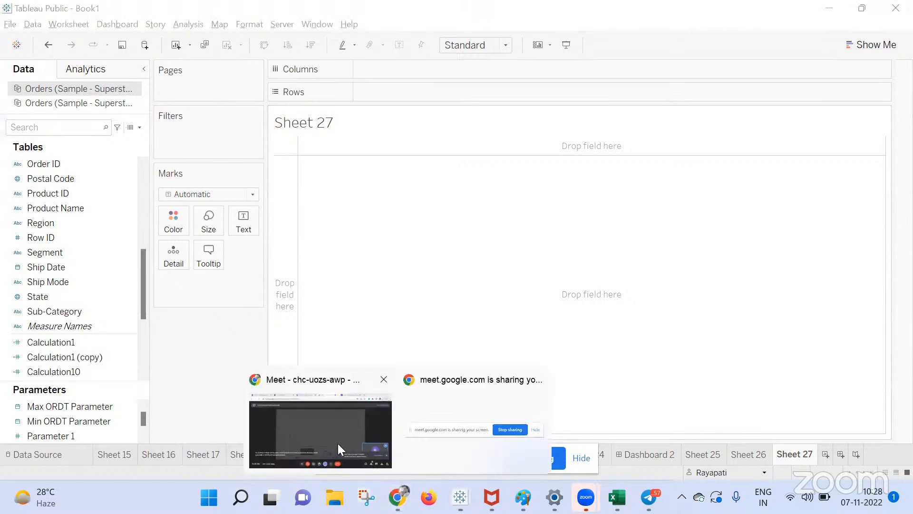
Bring the presenting Meet call to front and dismiss the screen-sharing notice bar.
{"action": "left_click", "coordinate": [337, 444]}
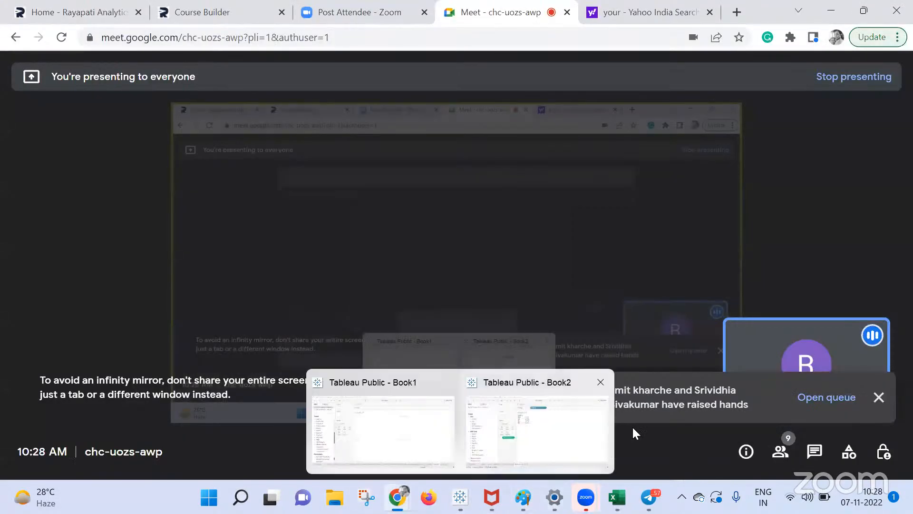
{"action": "left_click", "coordinate": [581, 459]}
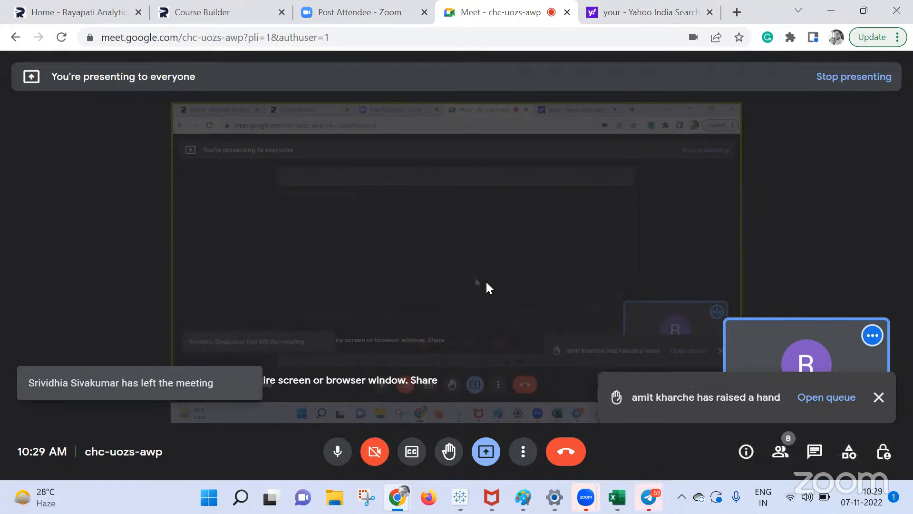
End the Meet call for everyone, then show Book1's Sheet 15 doubts-session banner.
{"action": "left_click", "coordinate": [570, 457]}
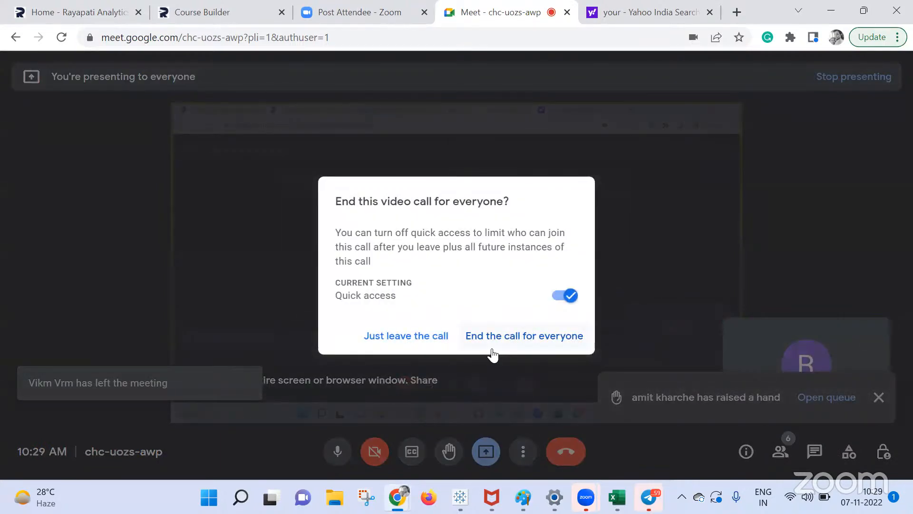
{"action": "left_click", "coordinate": [495, 337]}
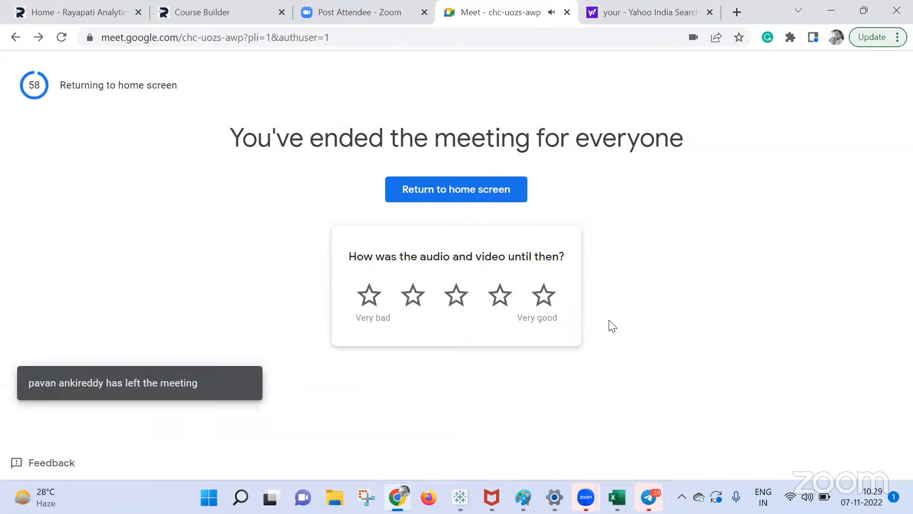
{"action": "mouse_move", "coordinate": [460, 497]}
{"action": "left_click", "coordinate": [371, 440]}
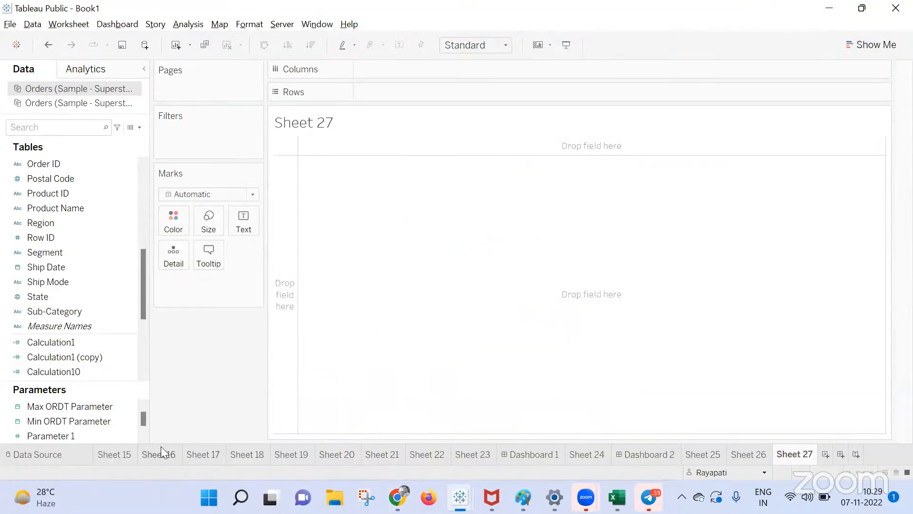
{"action": "left_click", "coordinate": [115, 454]}
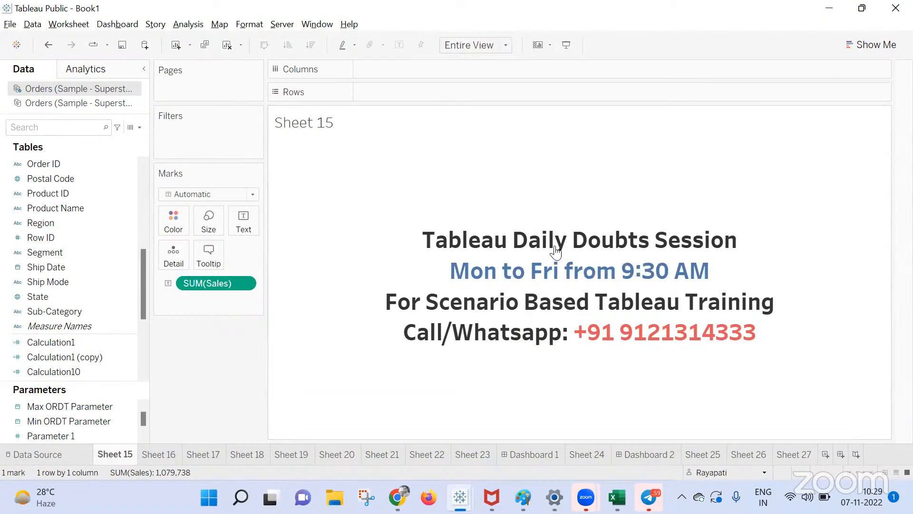